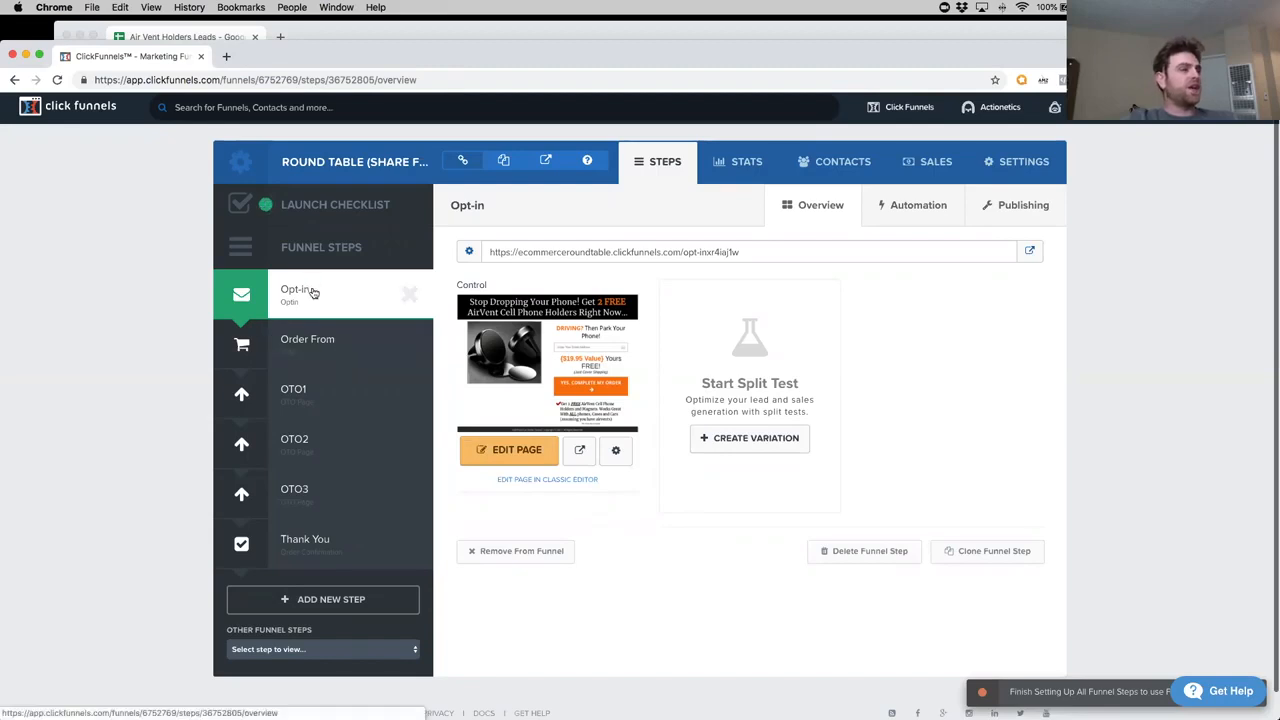
Preview the Opt-in page and review its email integration settings in the page editor.
{"action": "left_click", "coordinate": [580, 452]}
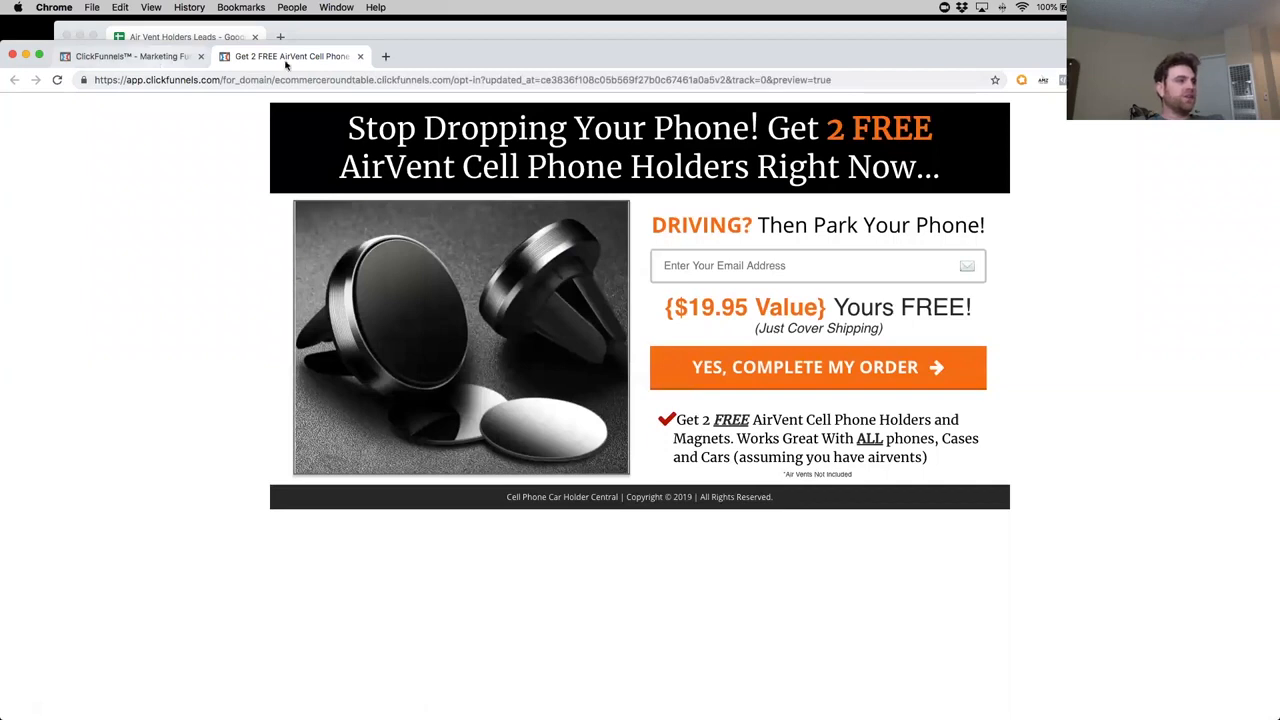
{"action": "left_click", "coordinate": [361, 57]}
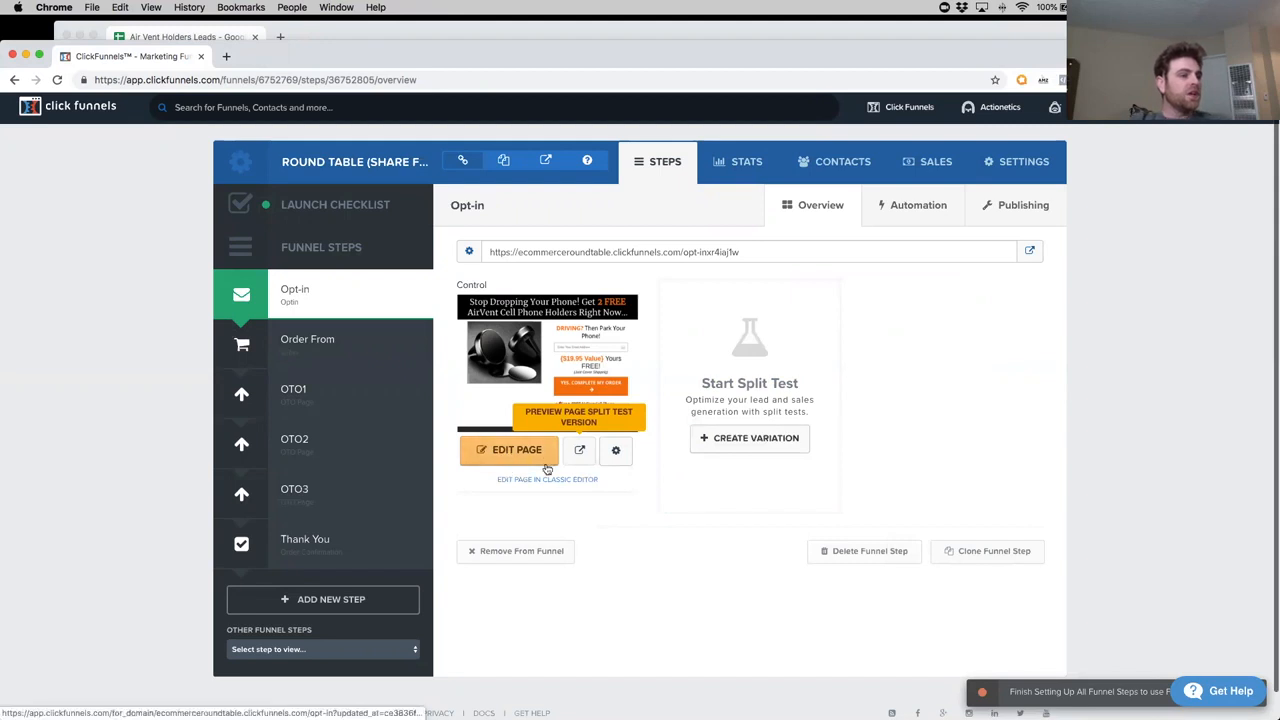
{"action": "left_click", "coordinate": [512, 456]}
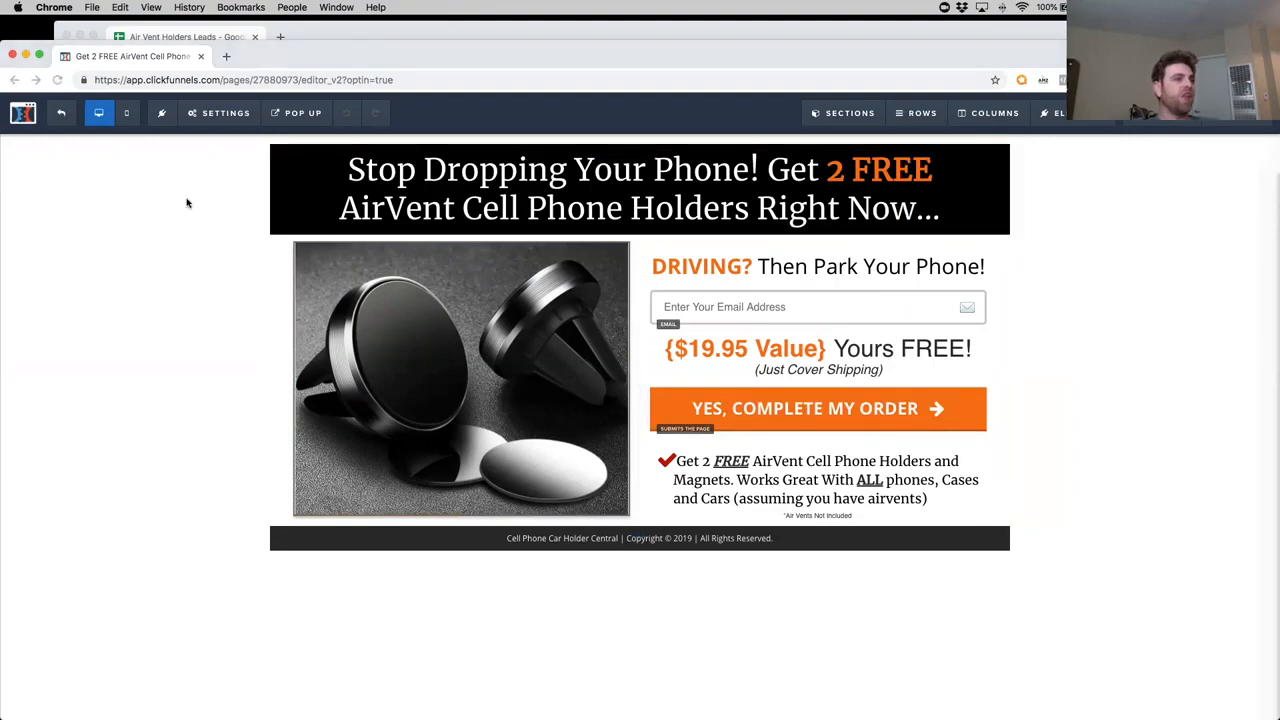
{"action": "left_click", "coordinate": [233, 118]}
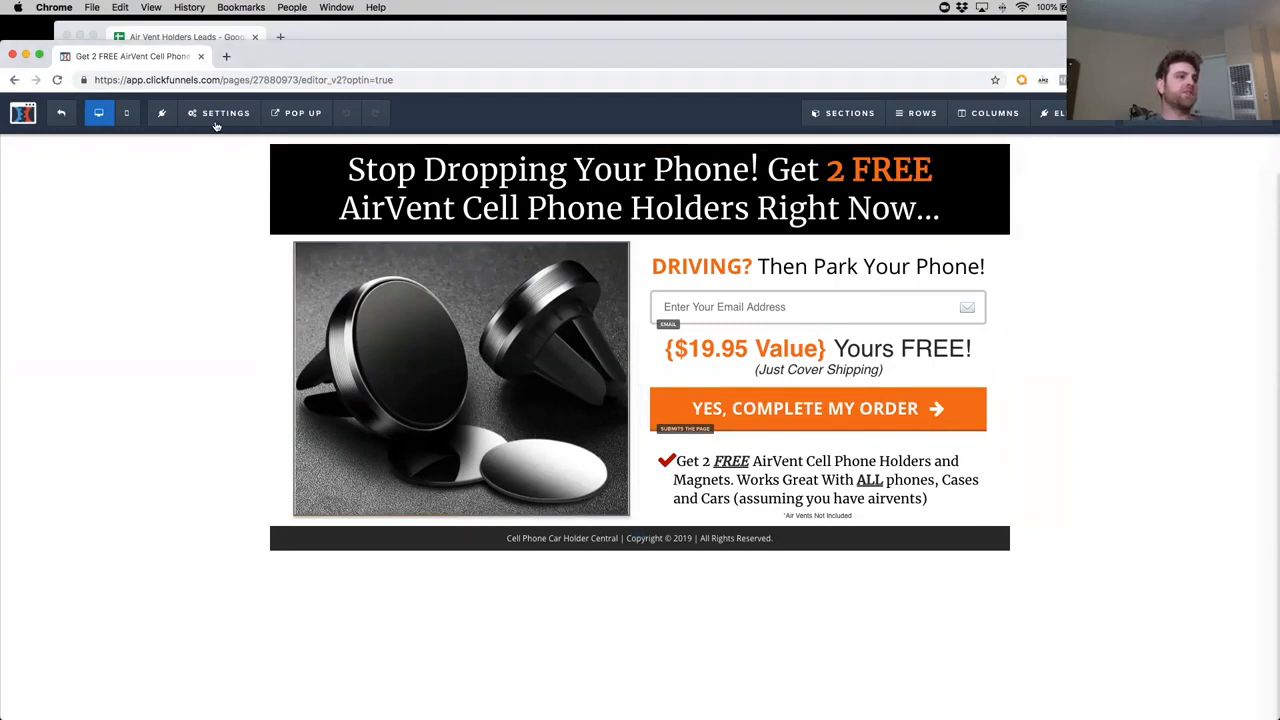
{"action": "left_click", "coordinate": [229, 146]}
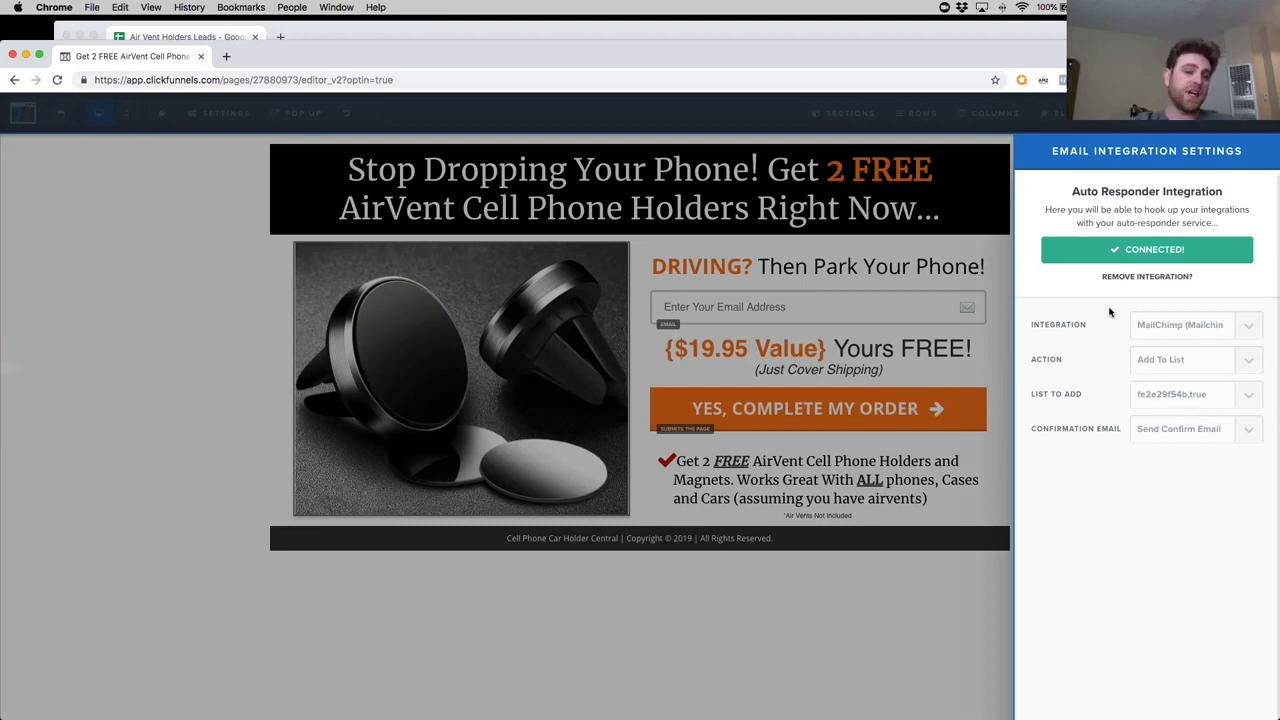
{"action": "left_click", "coordinate": [413, 390]}
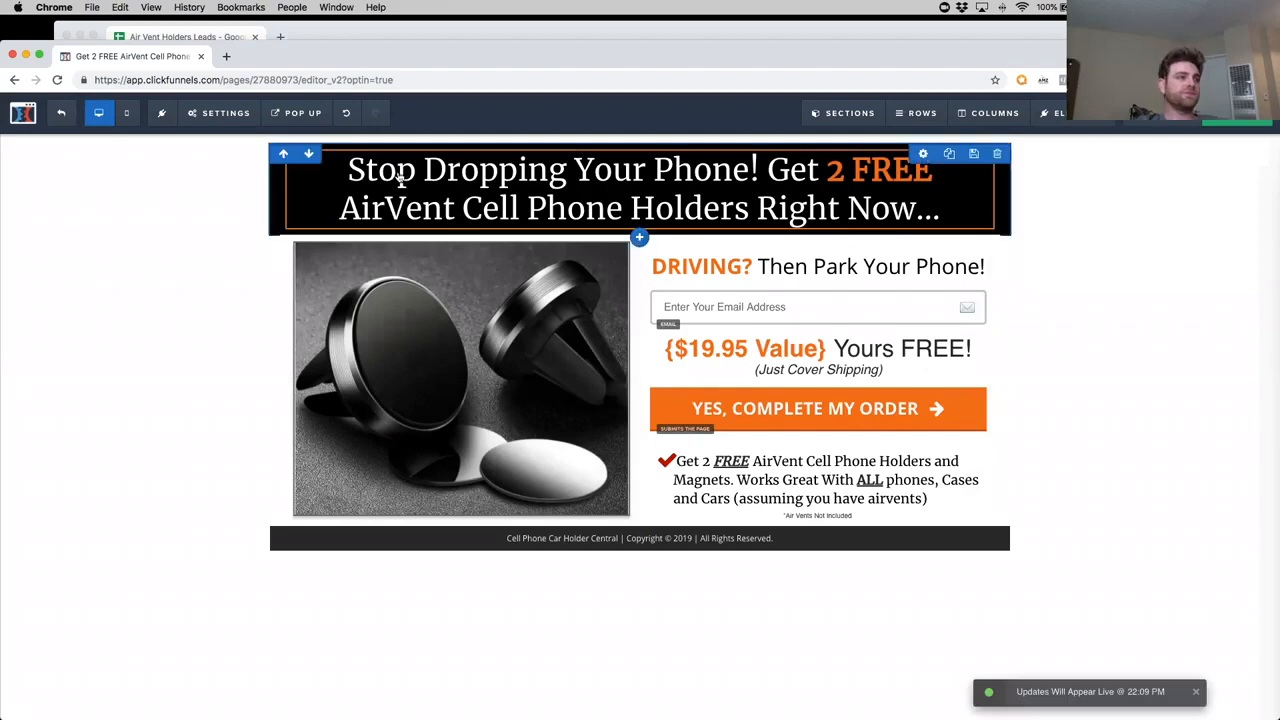
{"action": "left_click", "coordinate": [238, 124]}
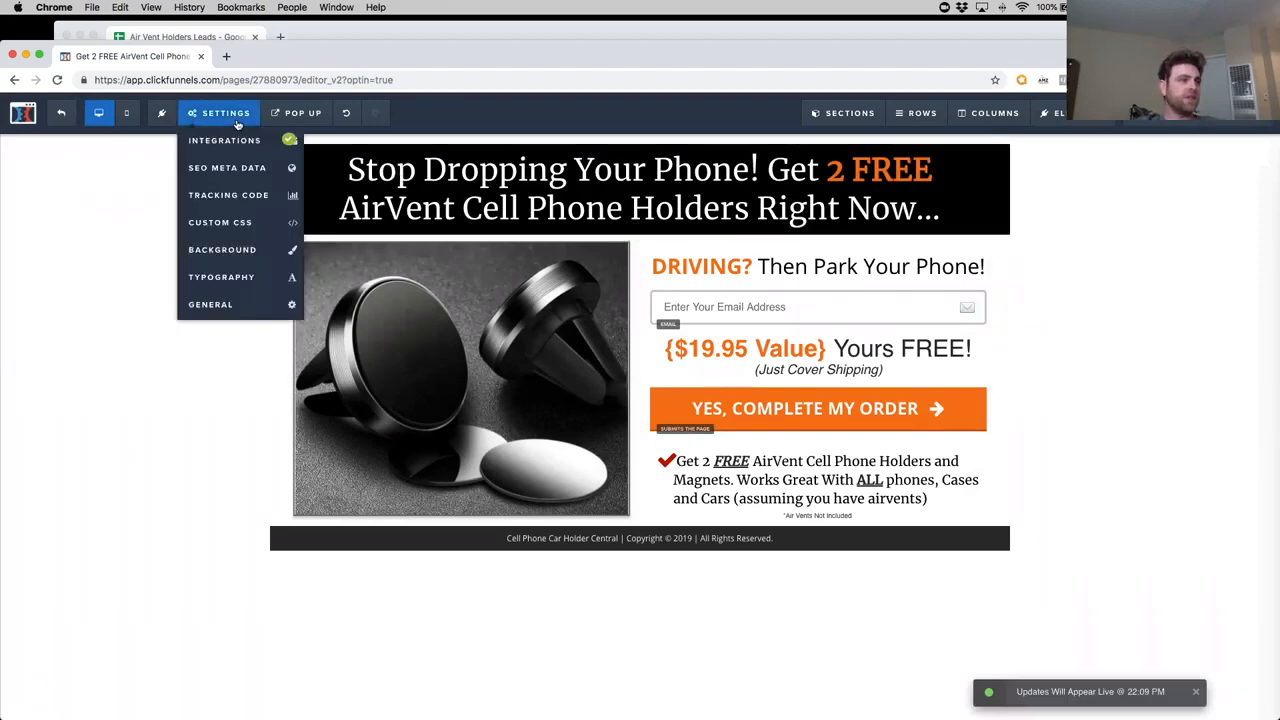
{"action": "mouse_move", "coordinate": [230, 120]}
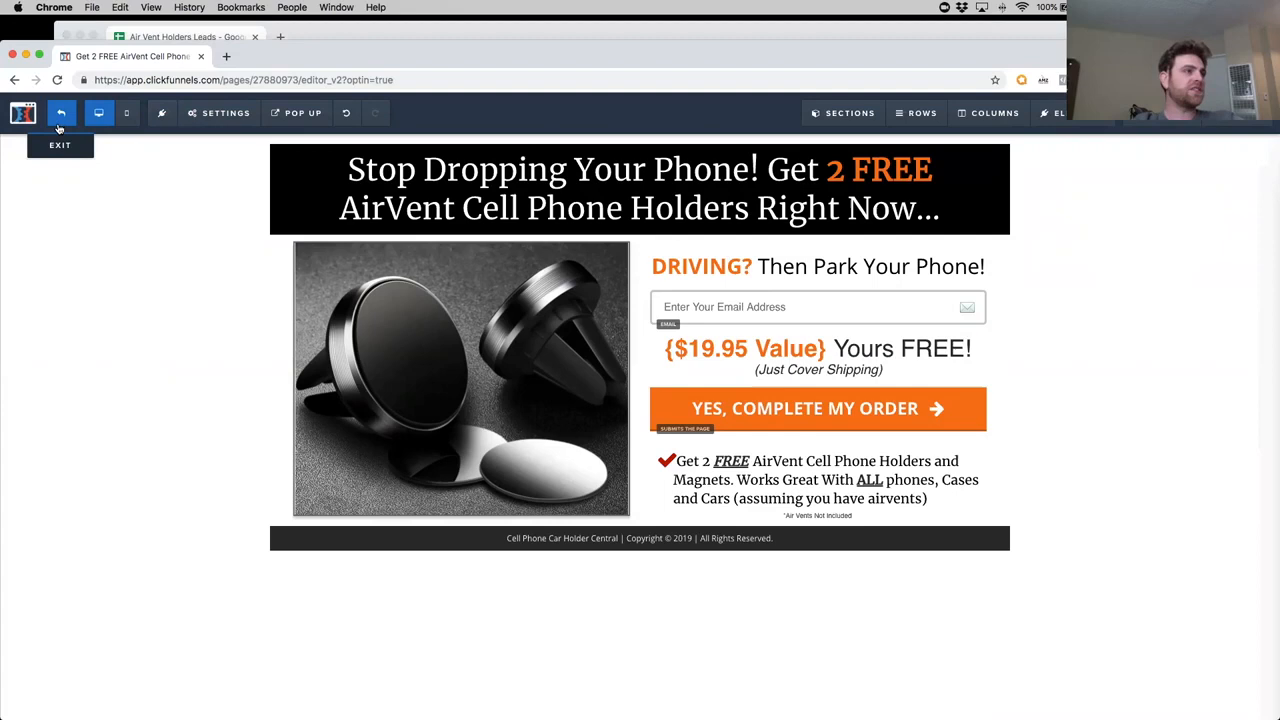
{"action": "left_click", "coordinate": [60, 124]}
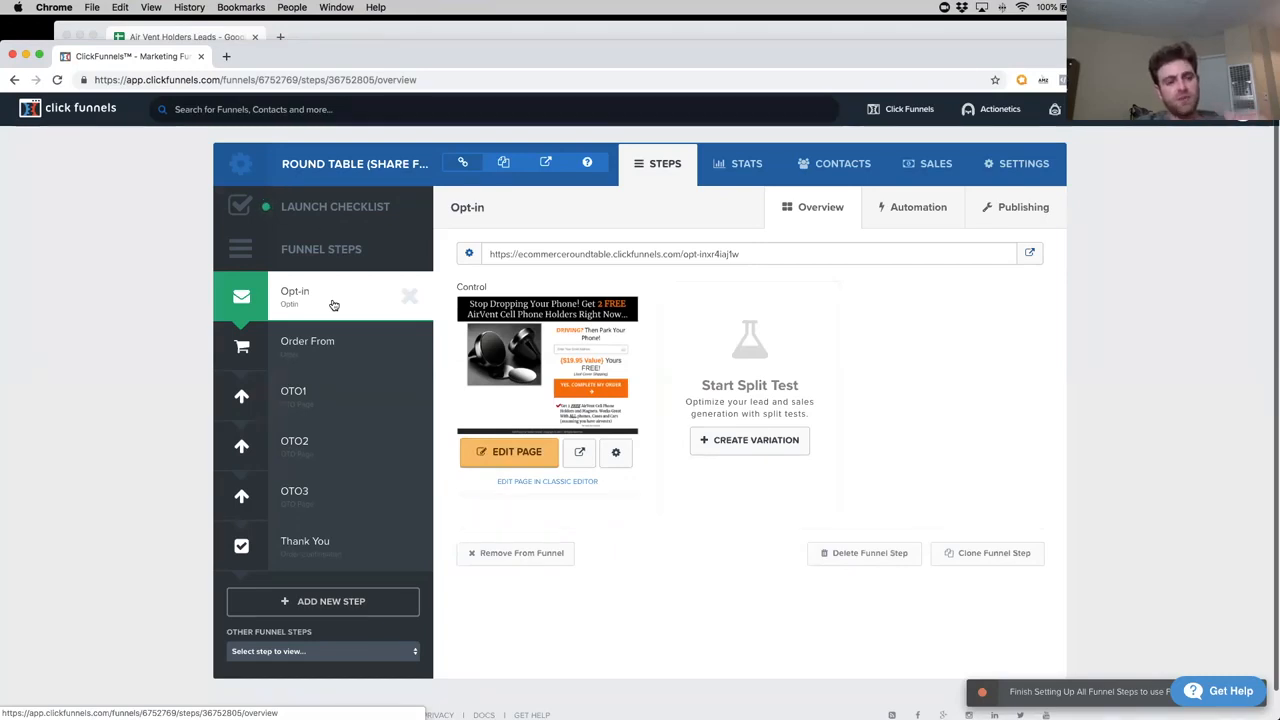
Open the Thank You page in the editor and bring up its email integration settings.
{"action": "left_click", "coordinate": [314, 541]}
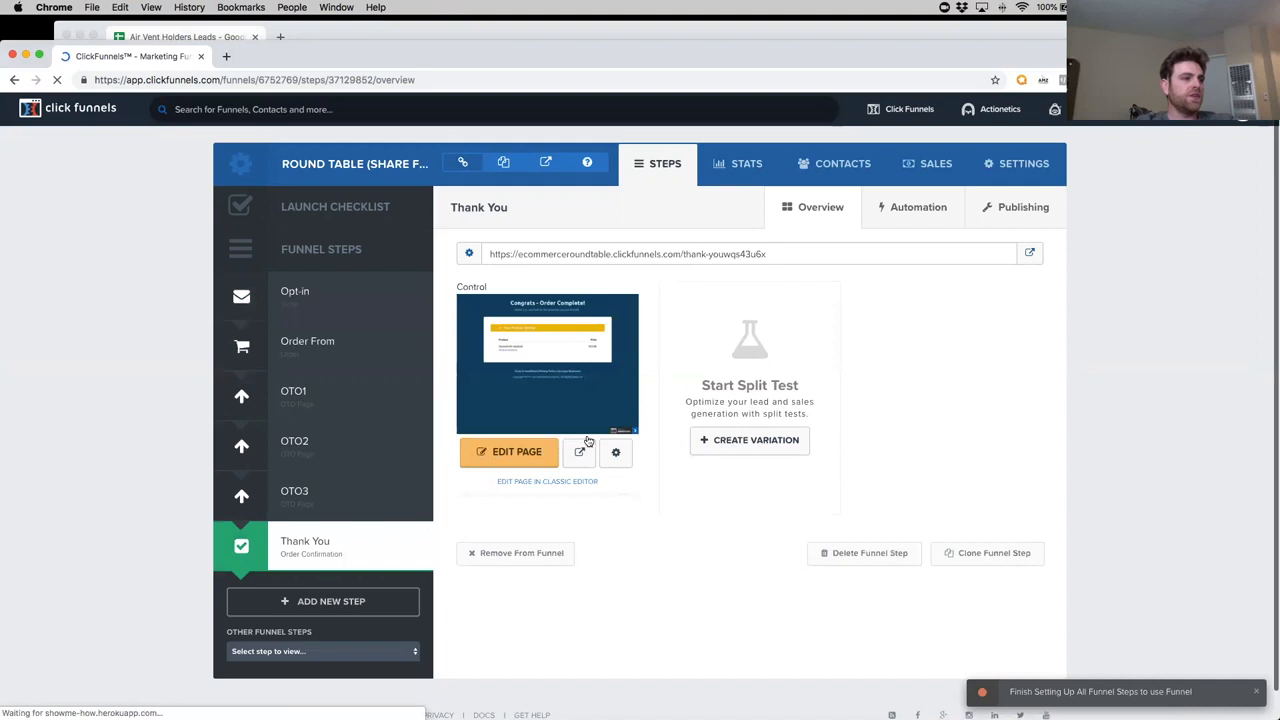
{"action": "left_click", "coordinate": [502, 458]}
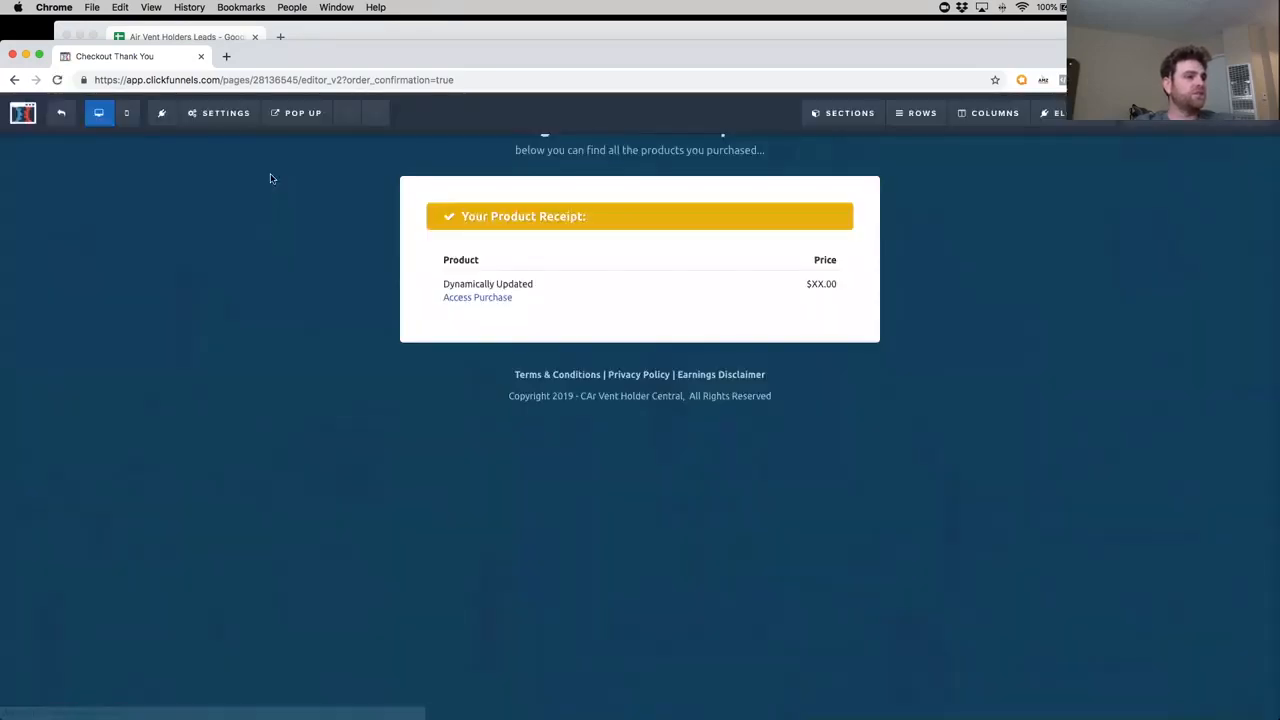
{"action": "mouse_move", "coordinate": [224, 122]}
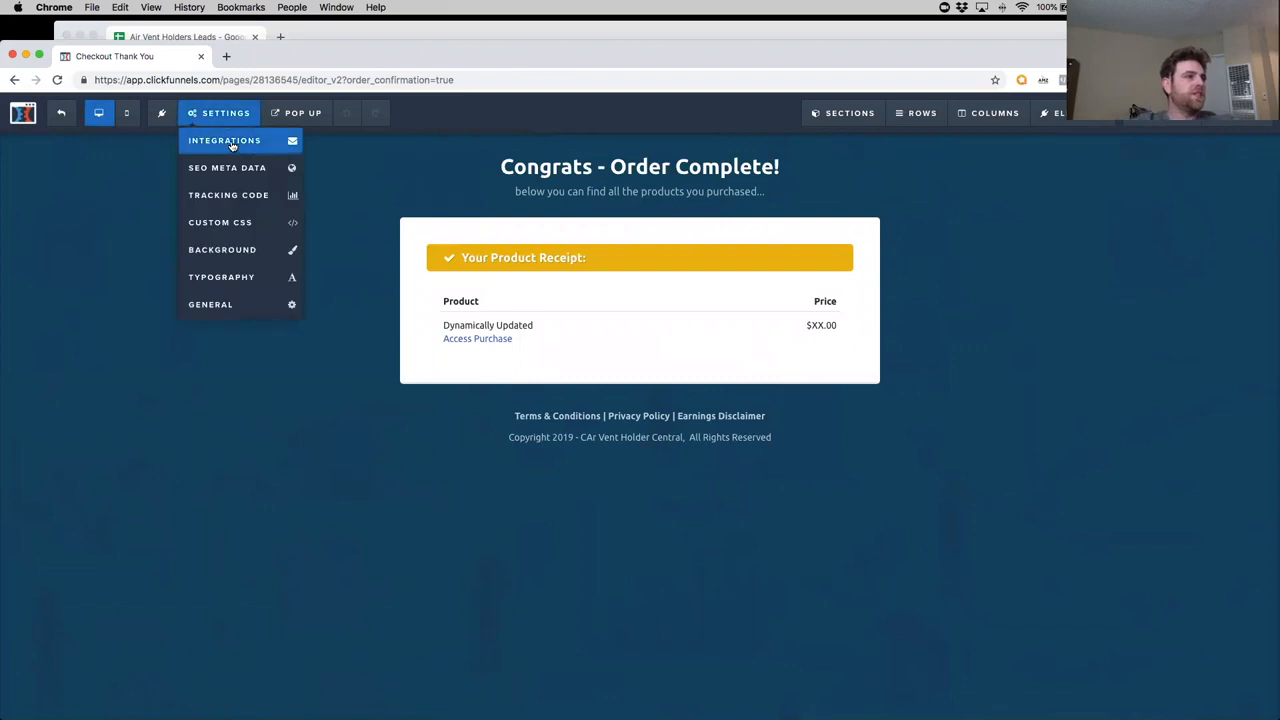
{"action": "left_click", "coordinate": [231, 146]}
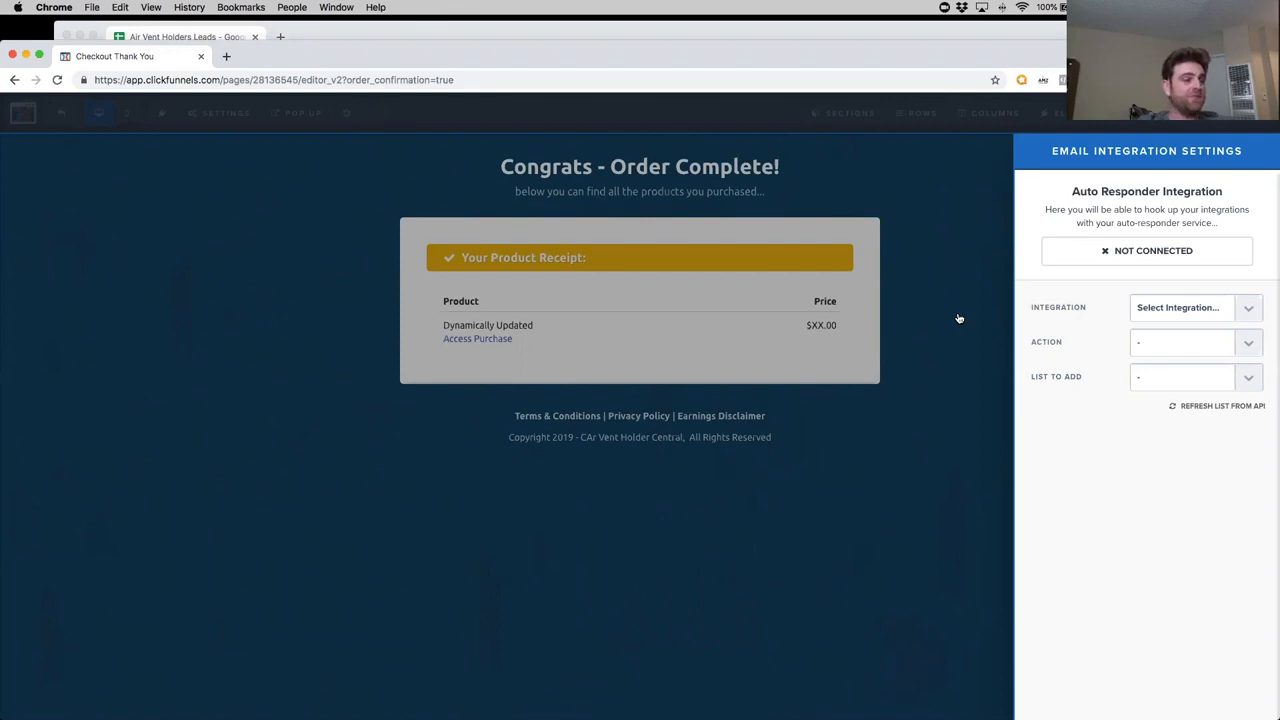
Connect the Thank You page to MailChimp with the Add To List action and the Air Vent Cell Phone Holders Leads list.
{"action": "left_click", "coordinate": [1245, 314]}
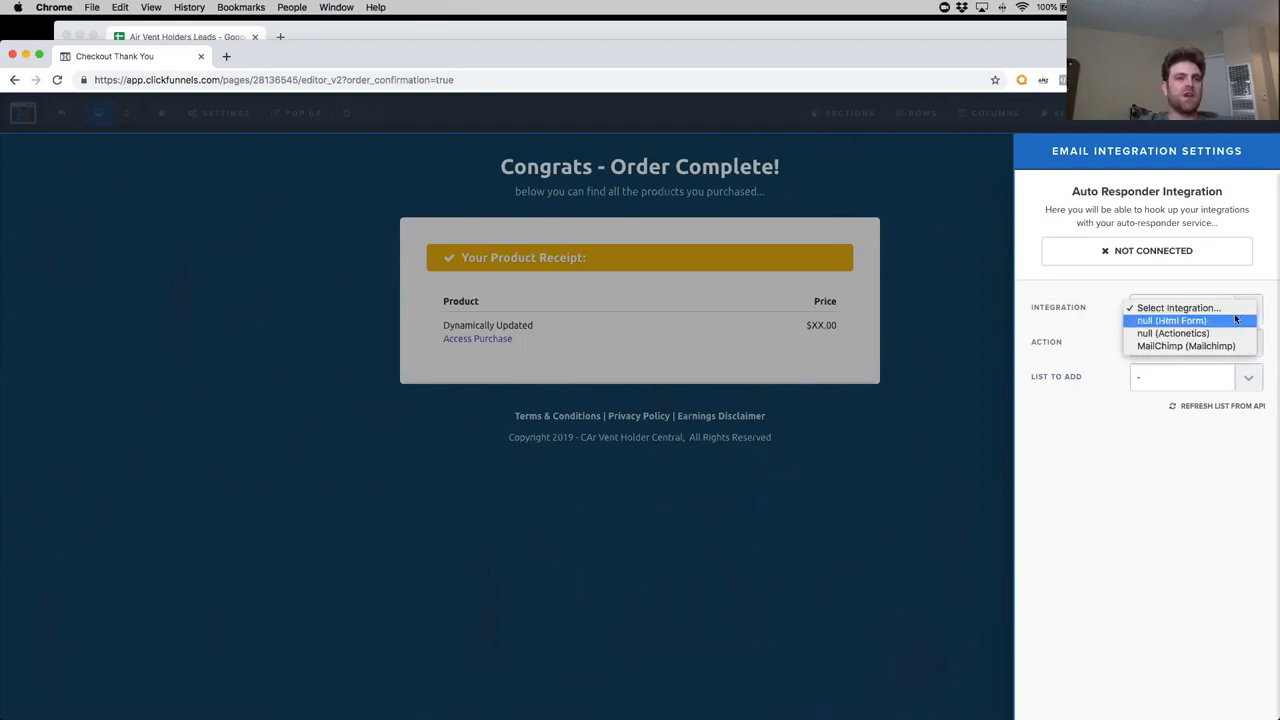
{"action": "left_click", "coordinate": [1219, 346]}
{"action": "left_click", "coordinate": [1233, 352]}
{"action": "left_click", "coordinate": [1233, 355]}
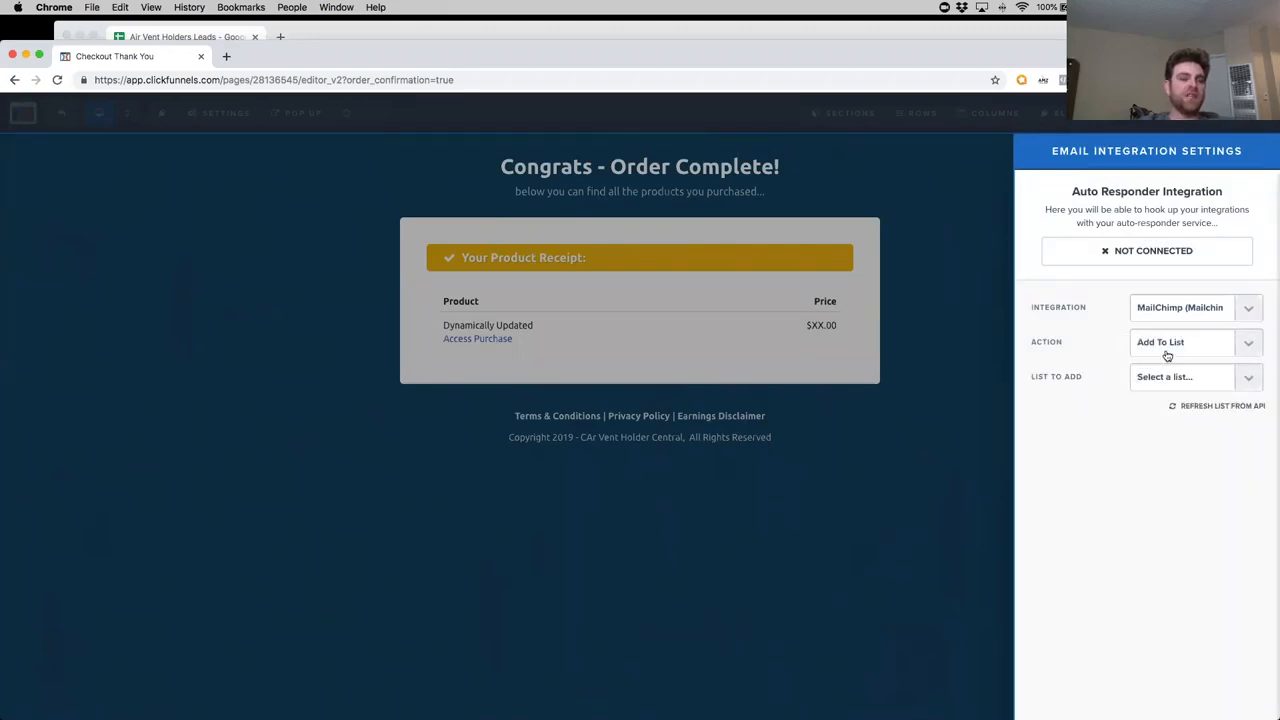
{"action": "left_click", "coordinate": [1254, 382]}
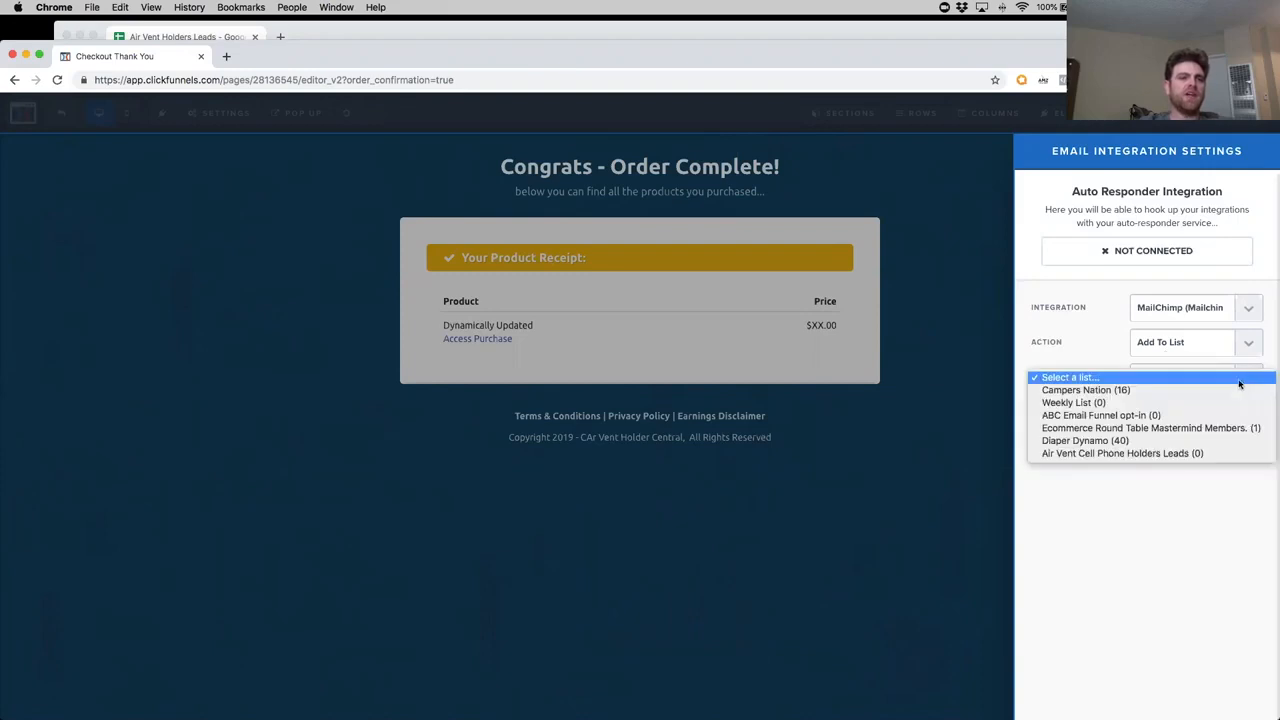
{"action": "left_click", "coordinate": [1190, 453]}
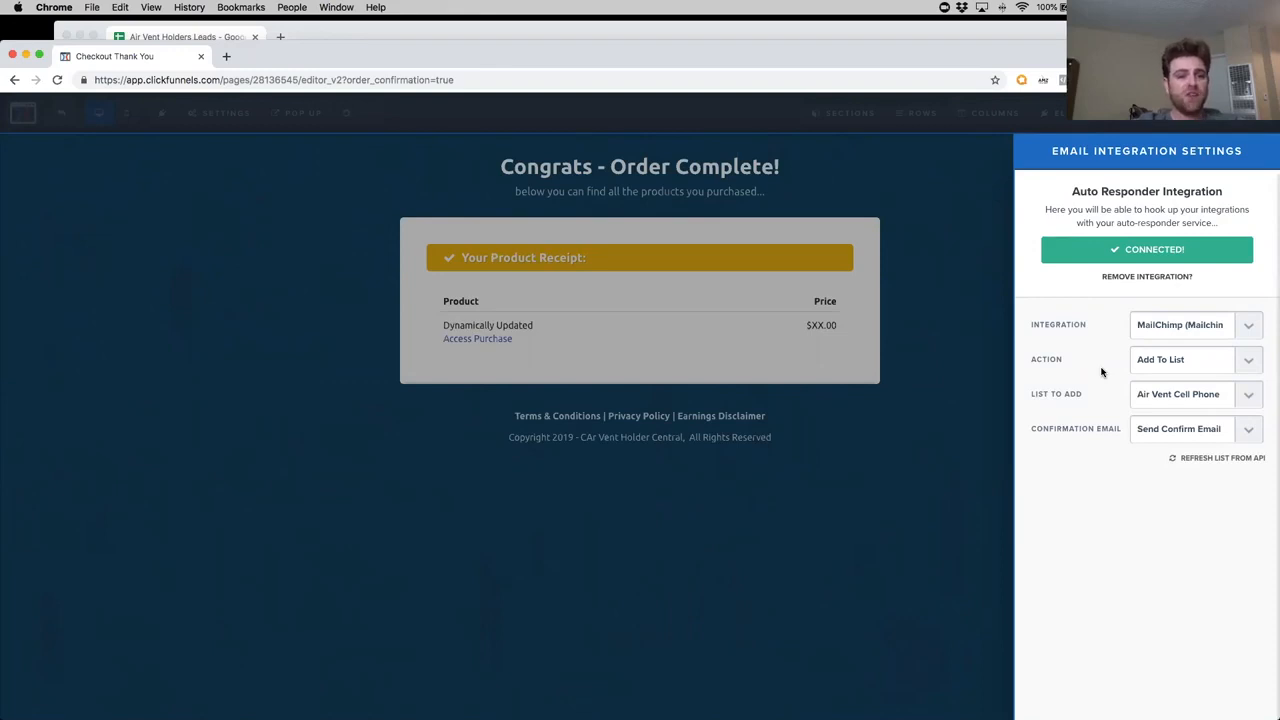
Keep Send Confirm Email as the confirmation email option and exit the Thank You page editor.
{"action": "left_click", "coordinate": [1247, 440]}
{"action": "left_click", "coordinate": [1206, 429]}
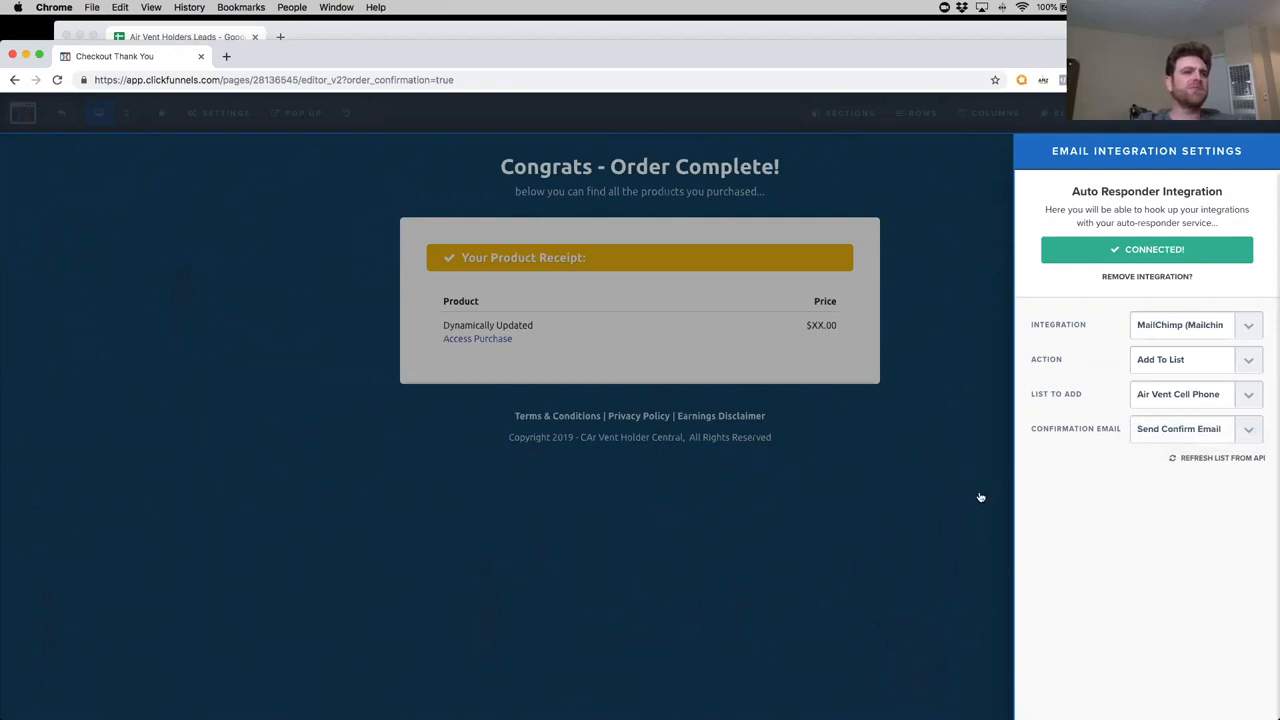
{"action": "left_click", "coordinate": [975, 616]}
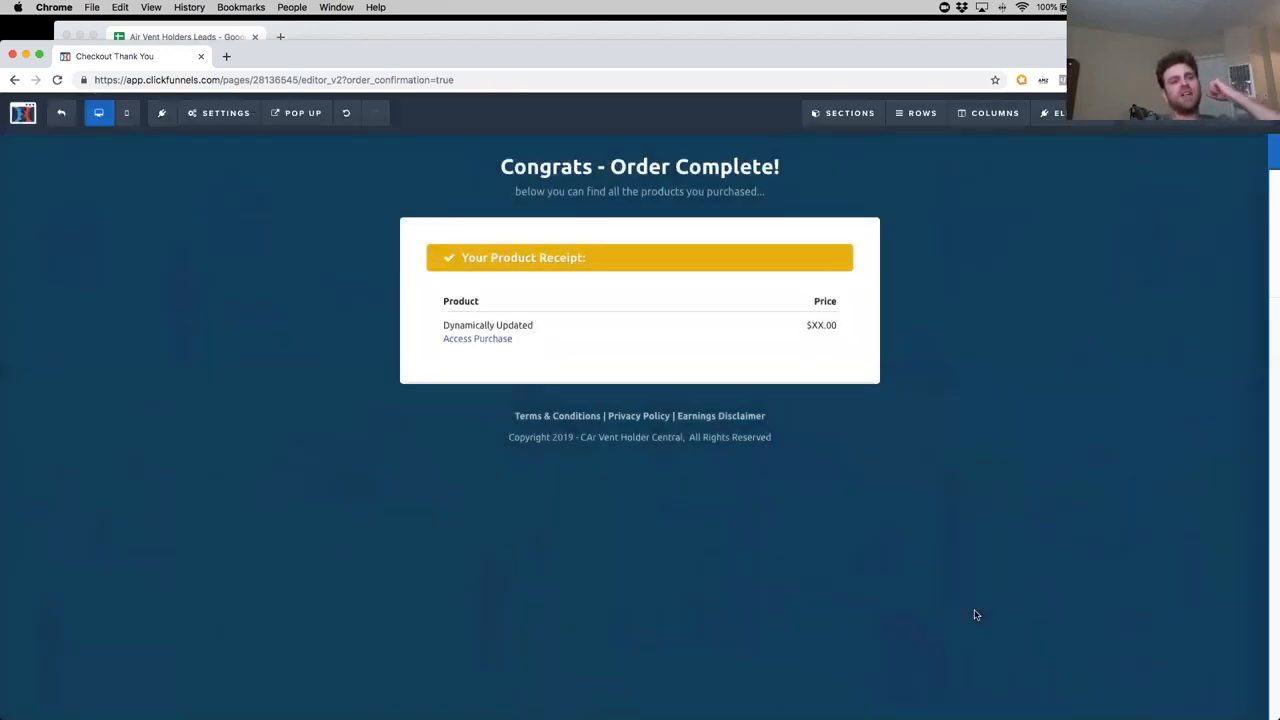
{"action": "left_click", "coordinate": [220, 113]}
{"action": "mouse_move", "coordinate": [240, 120]}
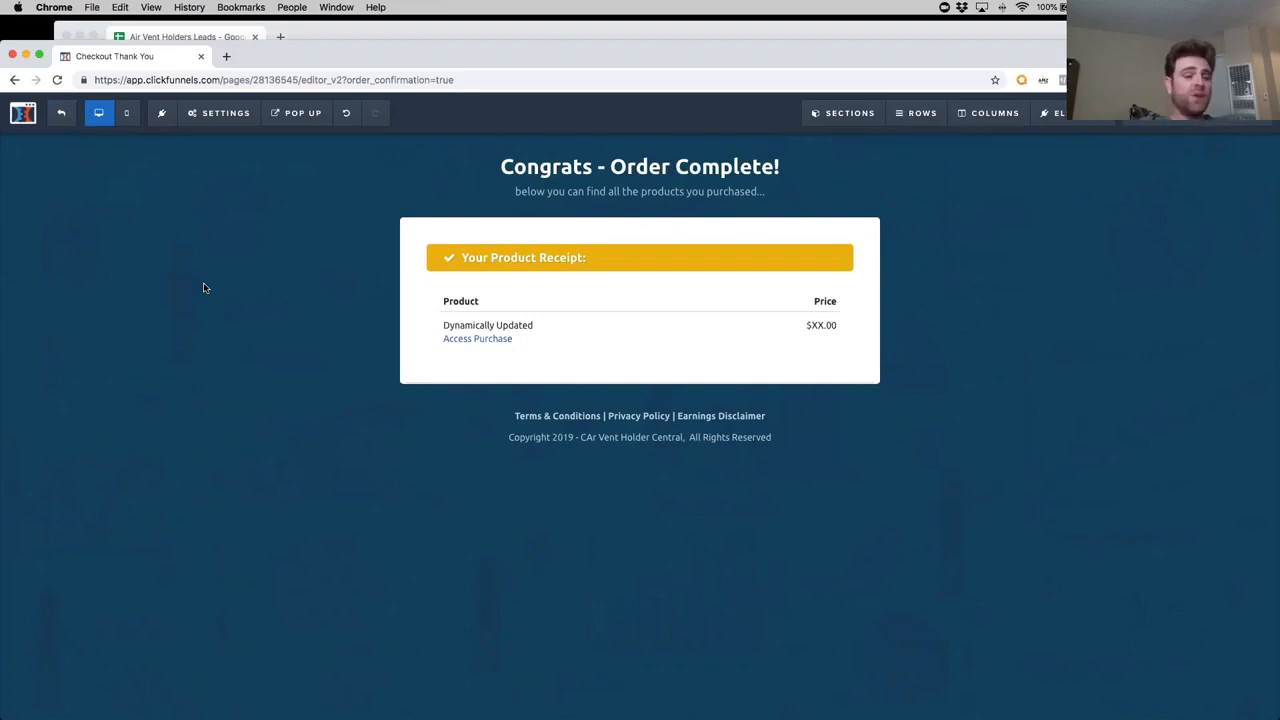
{"action": "left_click", "coordinate": [62, 116]}
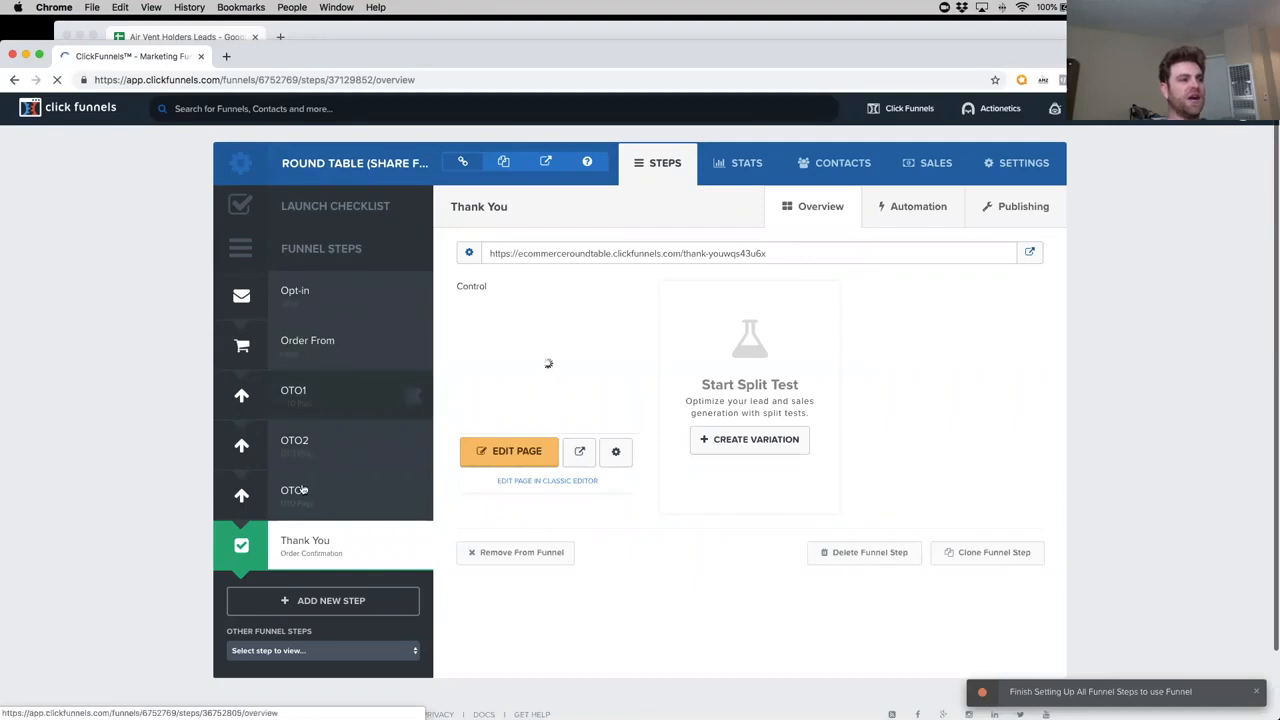
Turn on Stripe test mode in the funnel's settings.
{"action": "left_click", "coordinate": [1020, 173]}
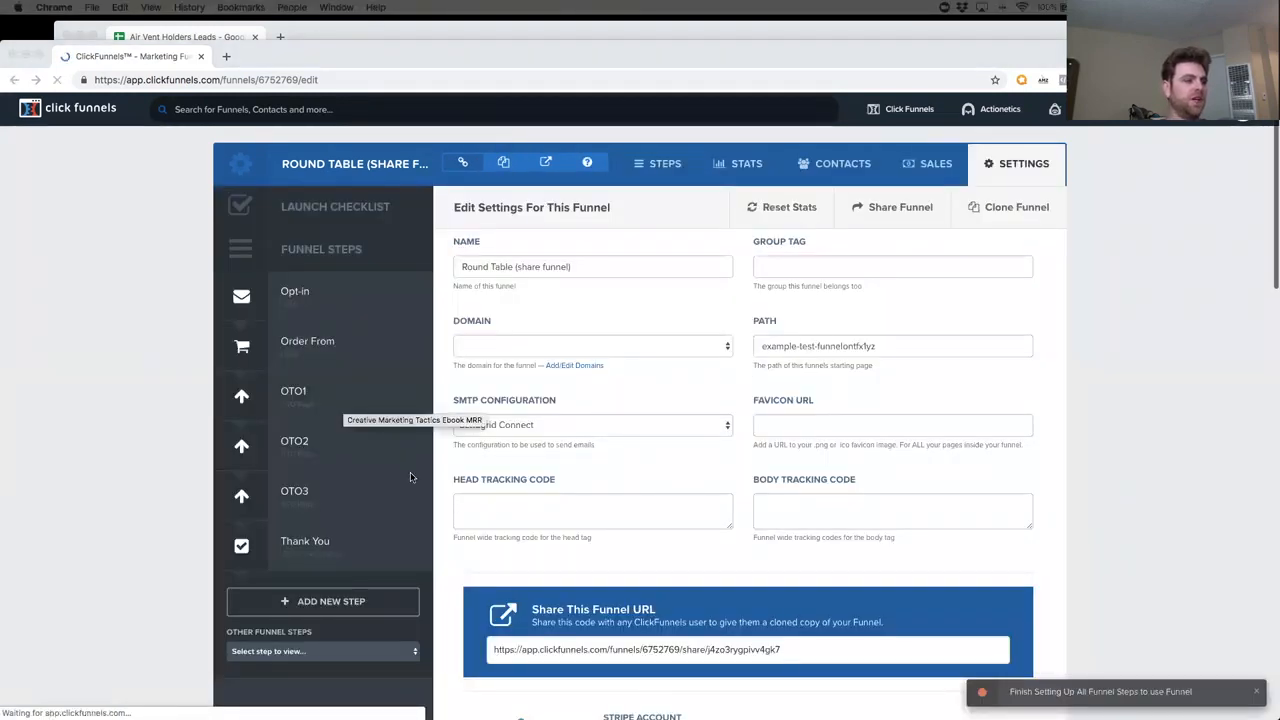
{"action": "scroll", "coordinate": [556, 505], "scroll_direction": "down", "scroll_amount": 4}
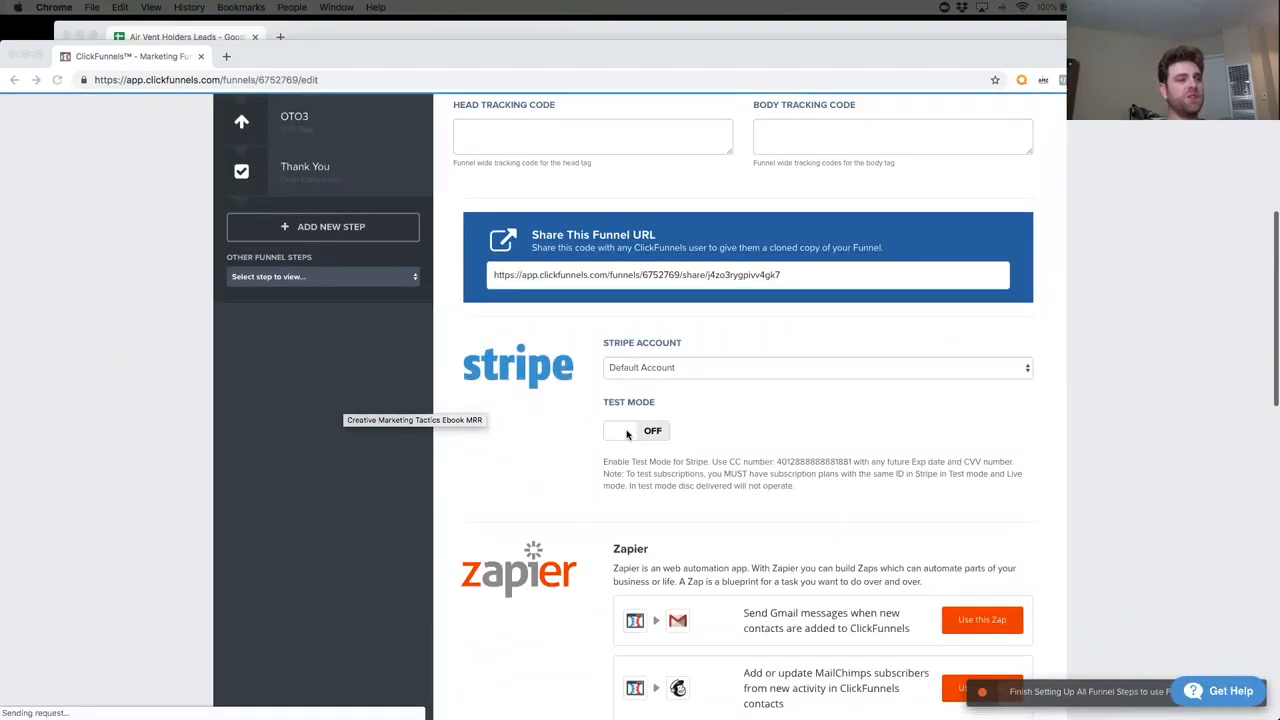
{"action": "left_click", "coordinate": [651, 437]}
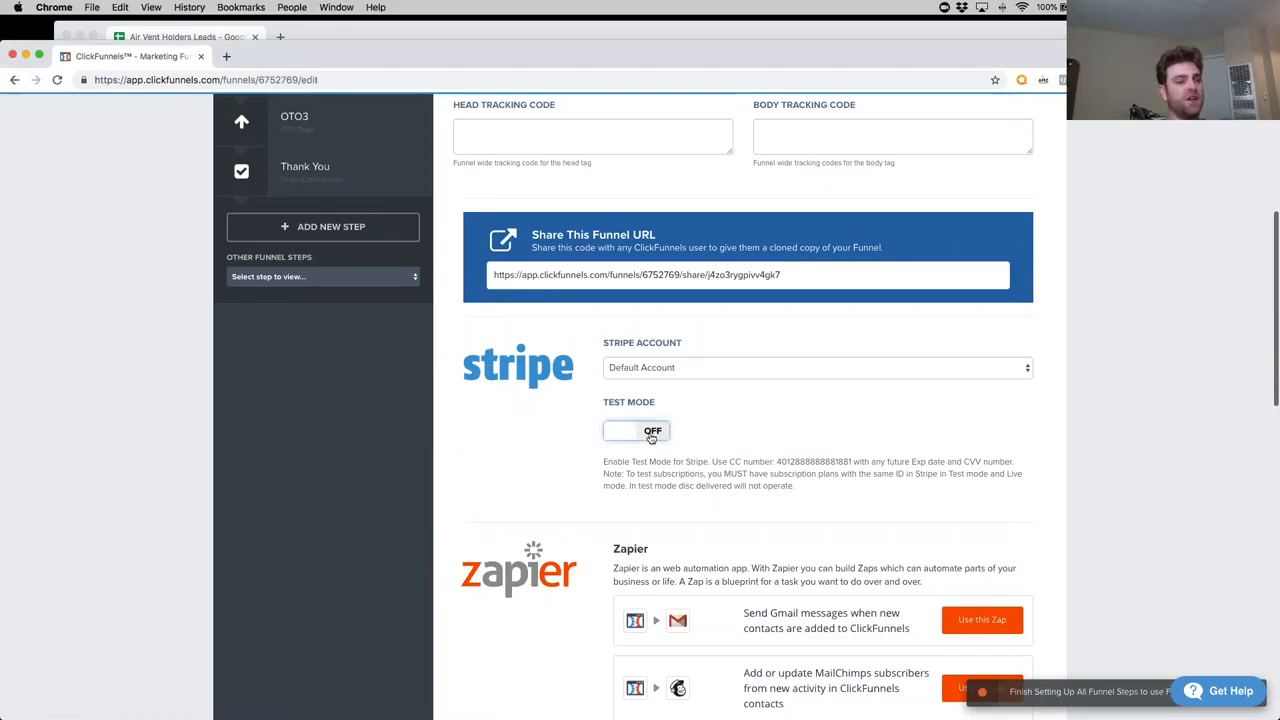
{"action": "left_click", "coordinate": [651, 435]}
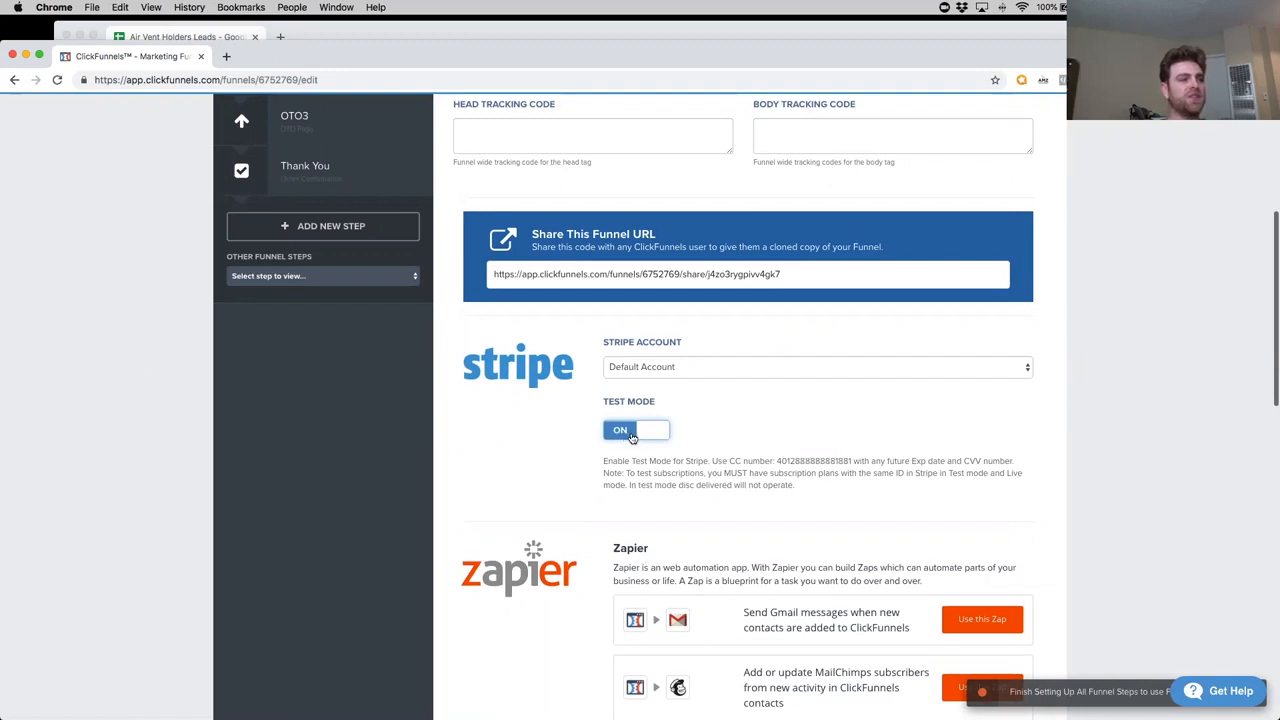
Start the Zapier template that adds new ClickFunnels orders to Google Sheets from the funnel's settings.
{"action": "scroll", "coordinate": [740, 458], "scroll_direction": "down", "scroll_amount": 5}
{"action": "scroll", "coordinate": [745, 468], "scroll_direction": "down", "scroll_amount": 4}
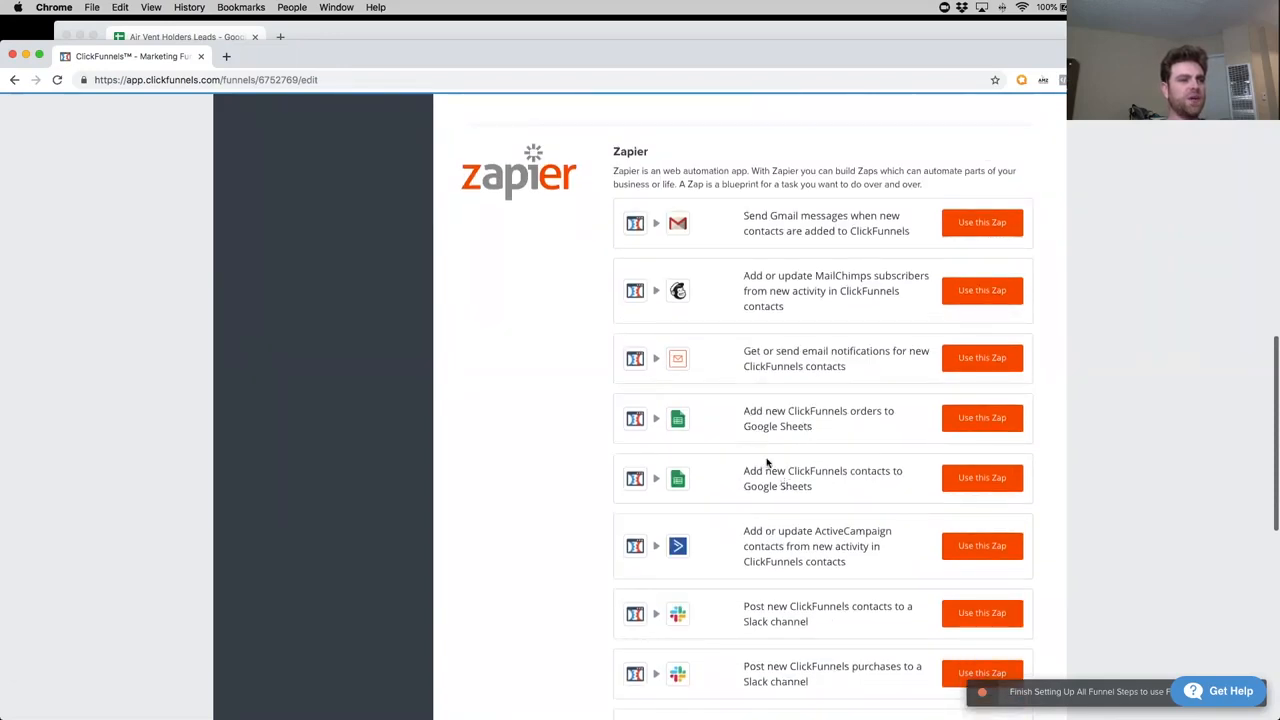
{"action": "left_click_drag", "start_coordinate": [738, 410], "coordinate": [840, 426]}
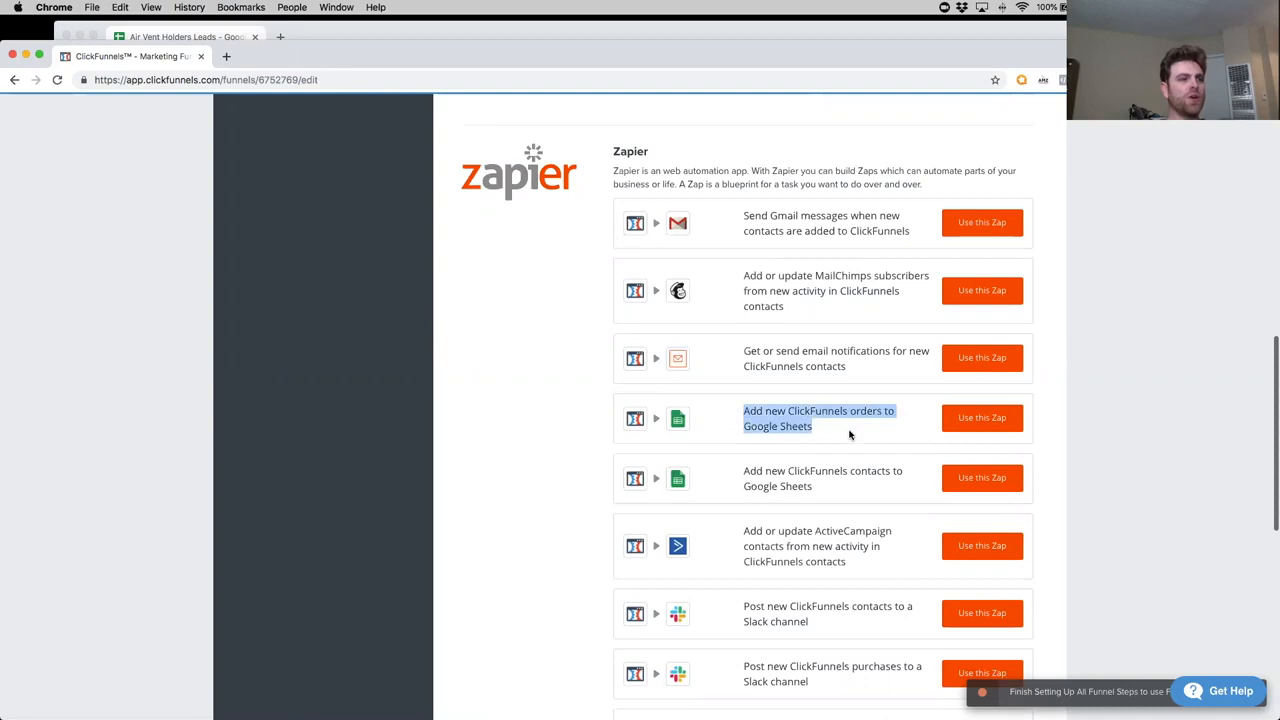
{"action": "left_click", "coordinate": [862, 412]}
{"action": "double_click", "coordinate": [866, 411]}
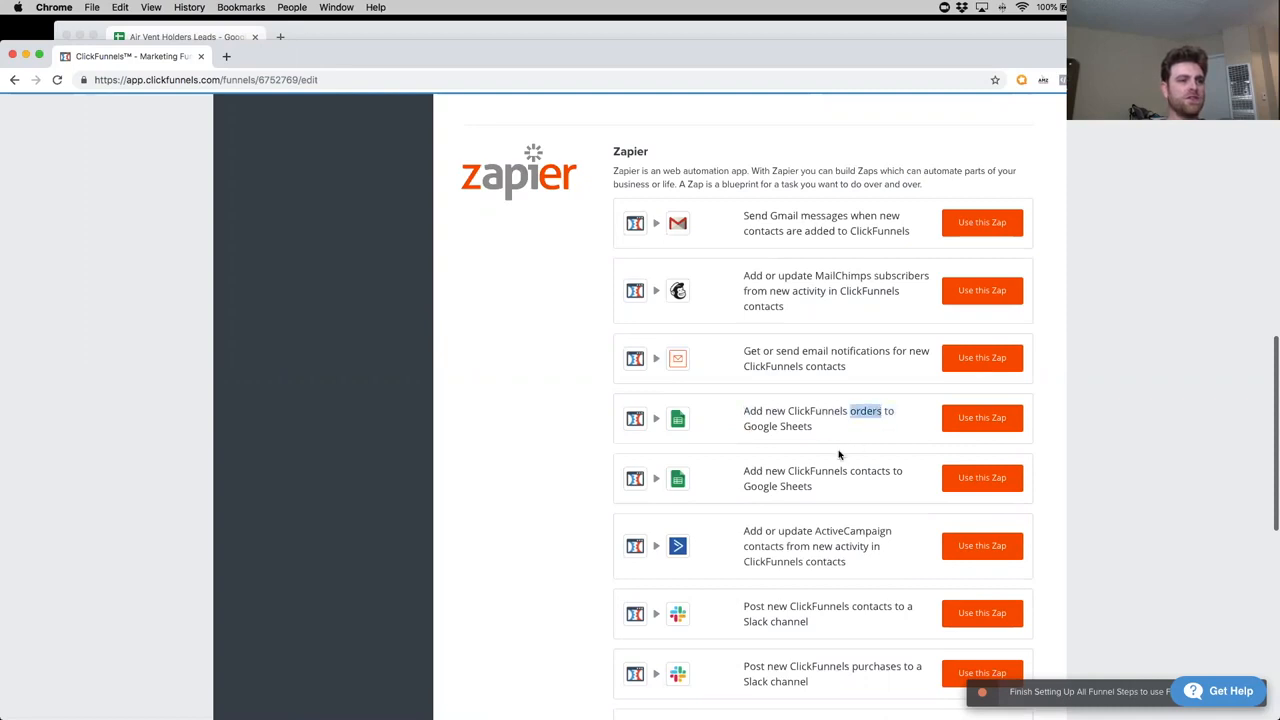
{"action": "left_click", "coordinate": [800, 426]}
{"action": "left_click_drag", "start_coordinate": [849, 470], "coordinate": [899, 471]}
{"action": "left_click", "coordinate": [876, 411]}
{"action": "double_click", "coordinate": [876, 411]}
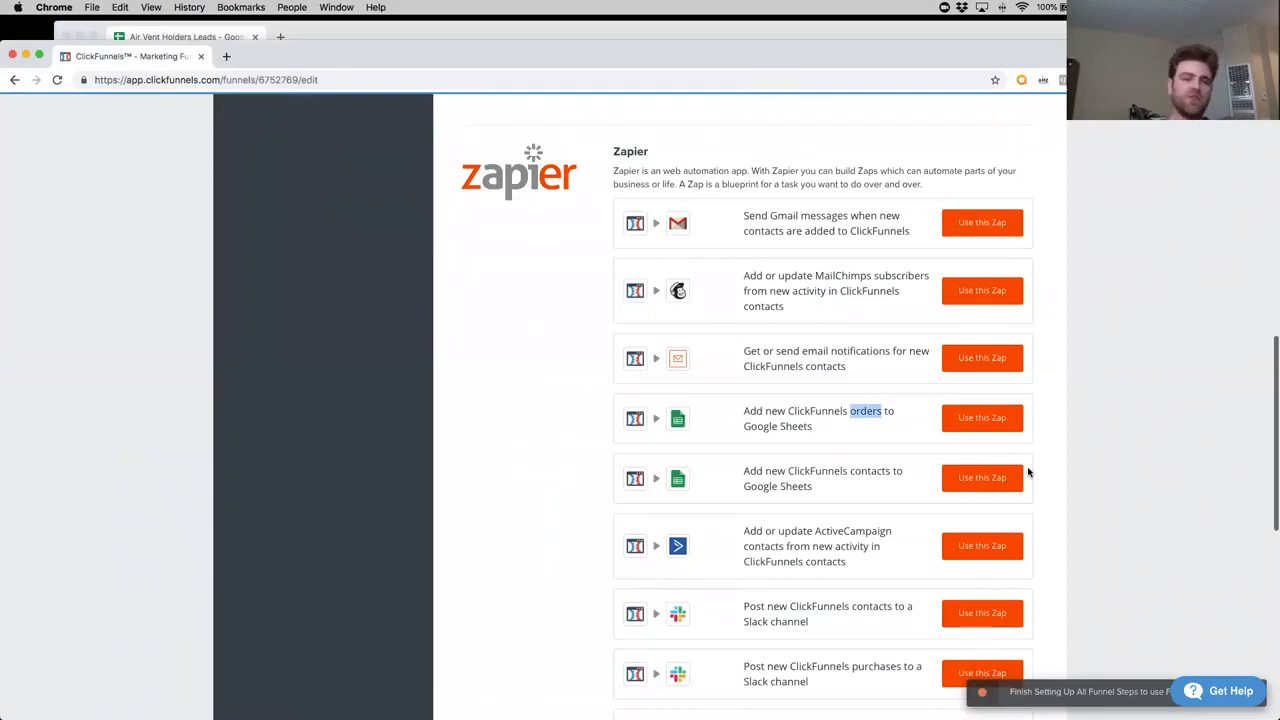
{"action": "left_click", "coordinate": [993, 427]}
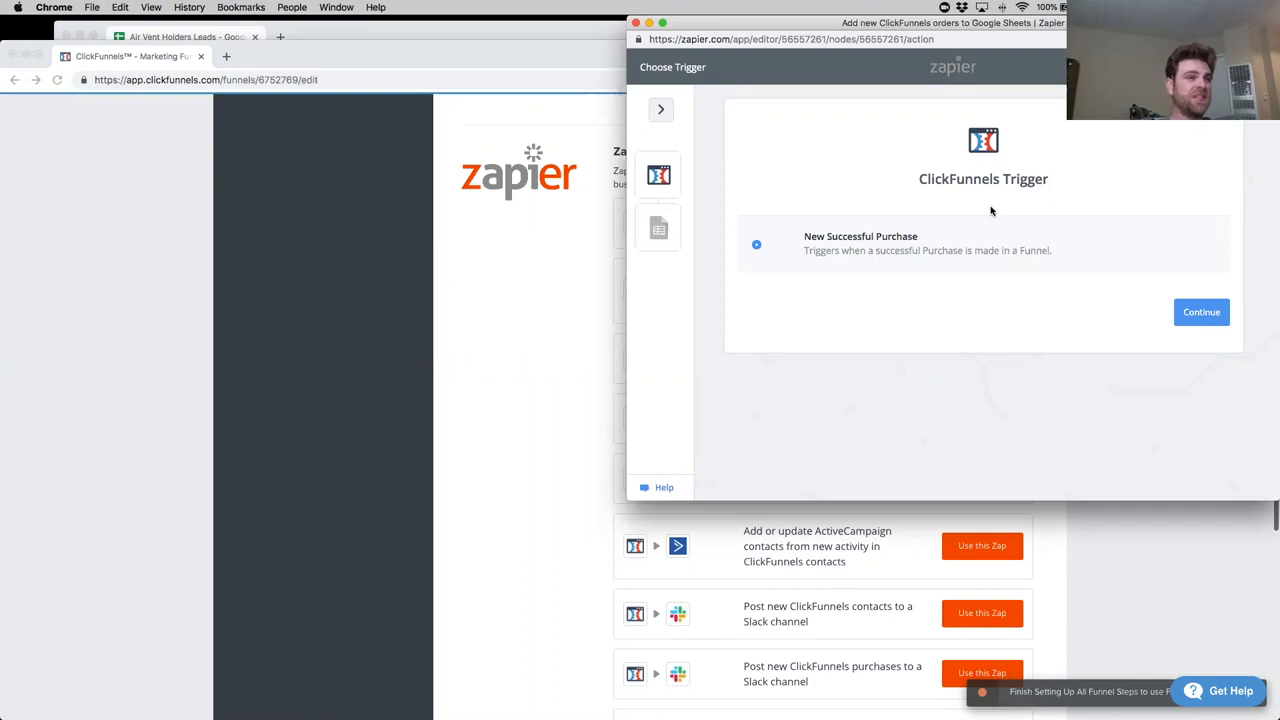
Accept the New Successful Purchase trigger and continue with the ClickFunnels account that was added 5 months ago.
{"action": "left_click", "coordinate": [1195, 314]}
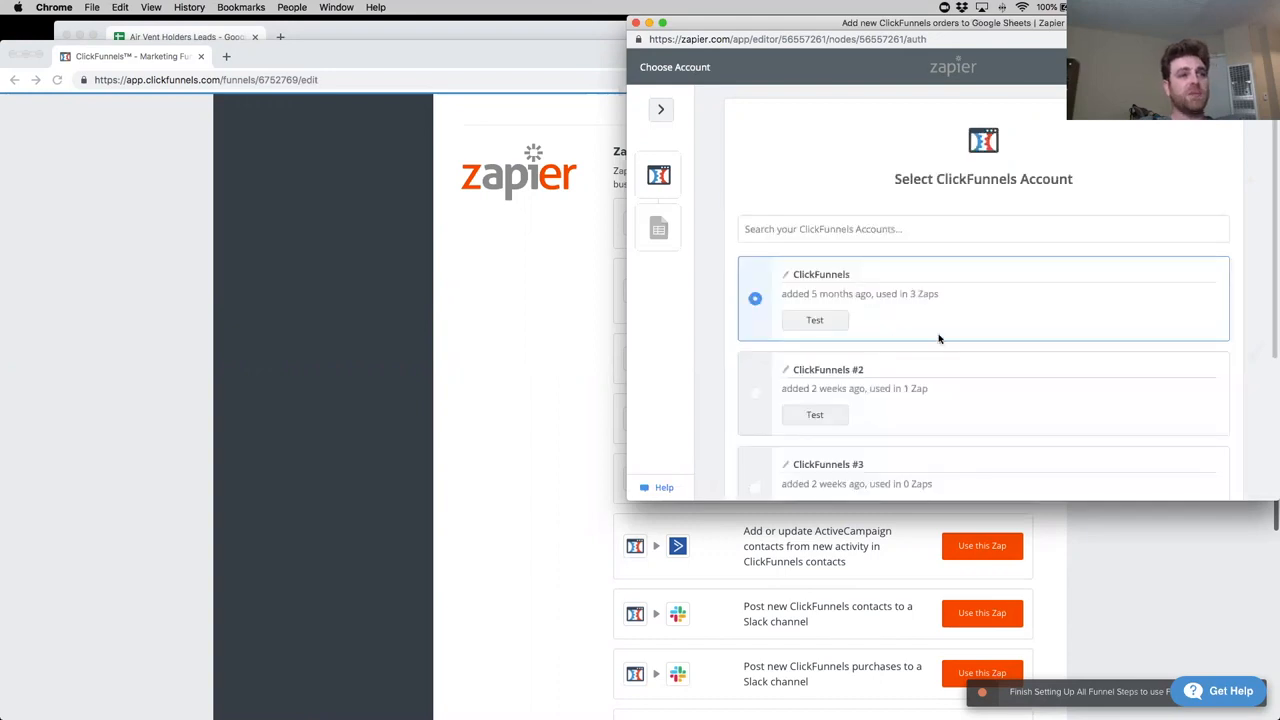
{"action": "scroll", "coordinate": [917, 349], "scroll_direction": "down", "scroll_amount": 3}
{"action": "scroll", "coordinate": [918, 354], "scroll_direction": "up", "scroll_amount": 1}
{"action": "scroll", "coordinate": [905, 348], "scroll_direction": "up", "scroll_amount": 2}
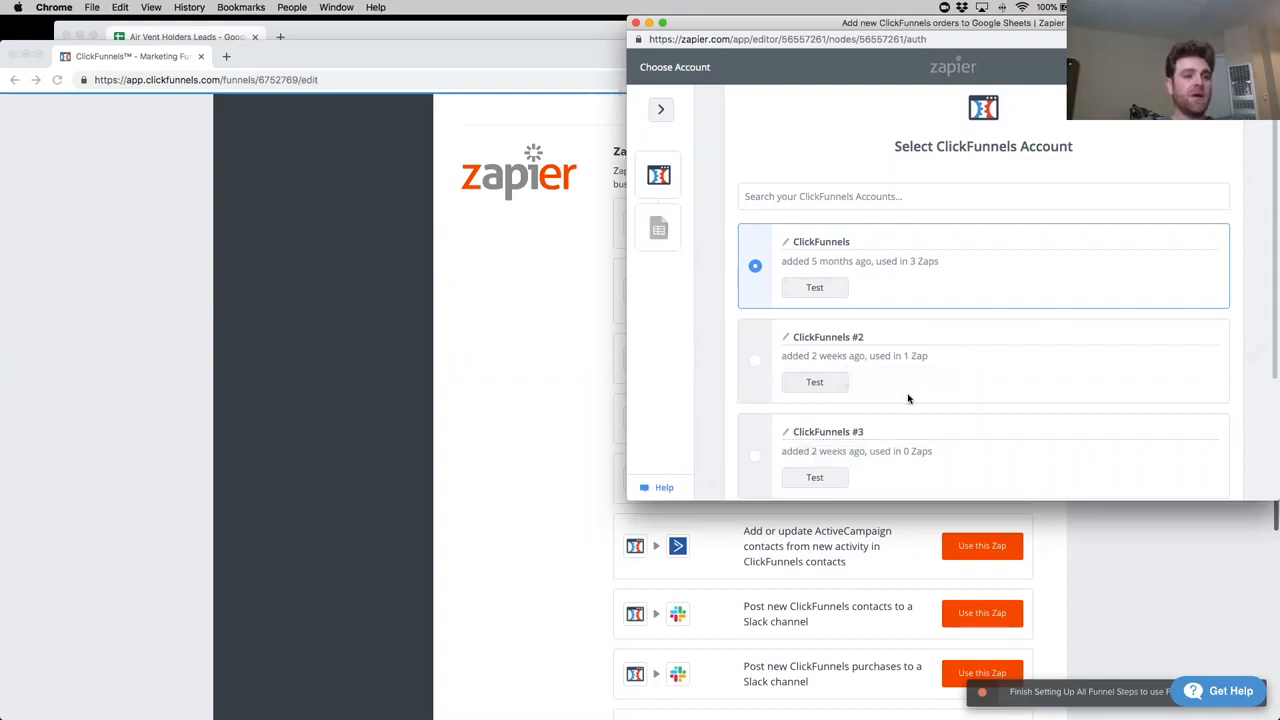
{"action": "scroll", "coordinate": [800, 330], "scroll_direction": "down", "scroll_amount": 1}
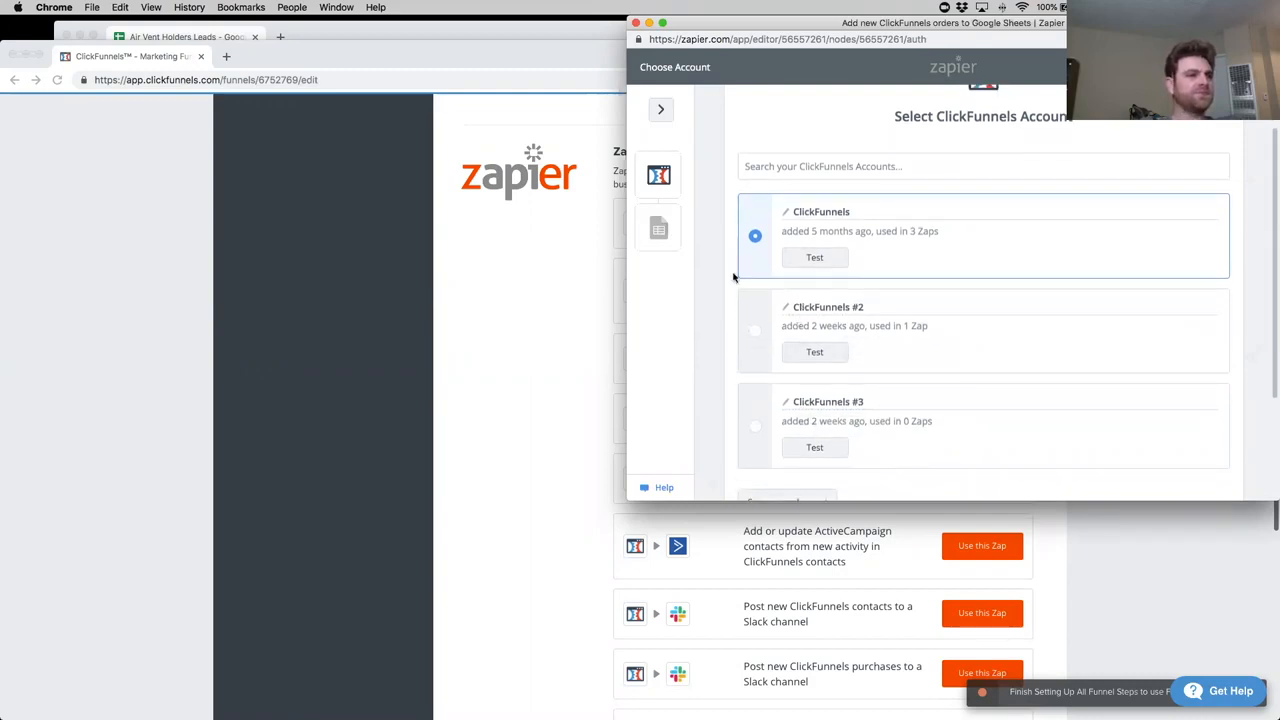
{"action": "scroll", "coordinate": [816, 300], "scroll_direction": "down", "scroll_amount": 3}
{"action": "left_click", "coordinate": [1196, 466]}
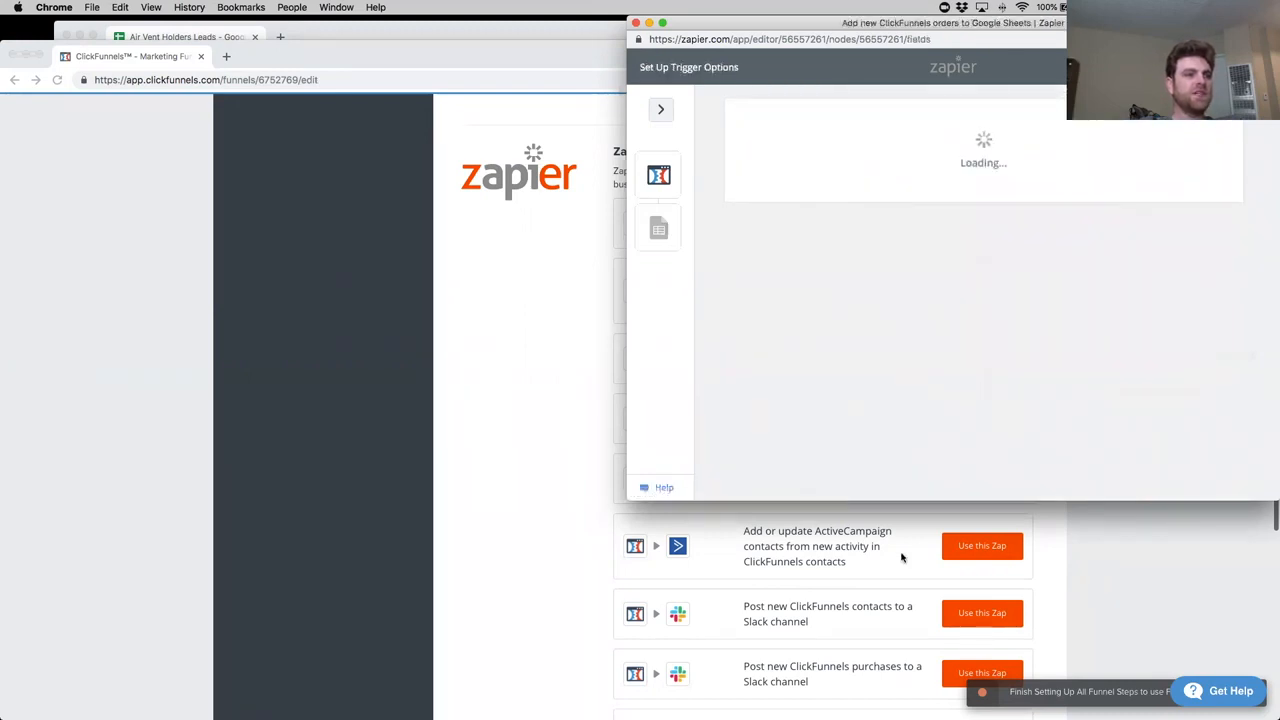
Enlarge the Zap editor window and look through the funnels available to watch for new purchases.
{"action": "left_click_drag", "start_coordinate": [915, 501], "coordinate": [914, 672]}
{"action": "left_click_drag", "start_coordinate": [808, 37], "coordinate": [734, 37]}
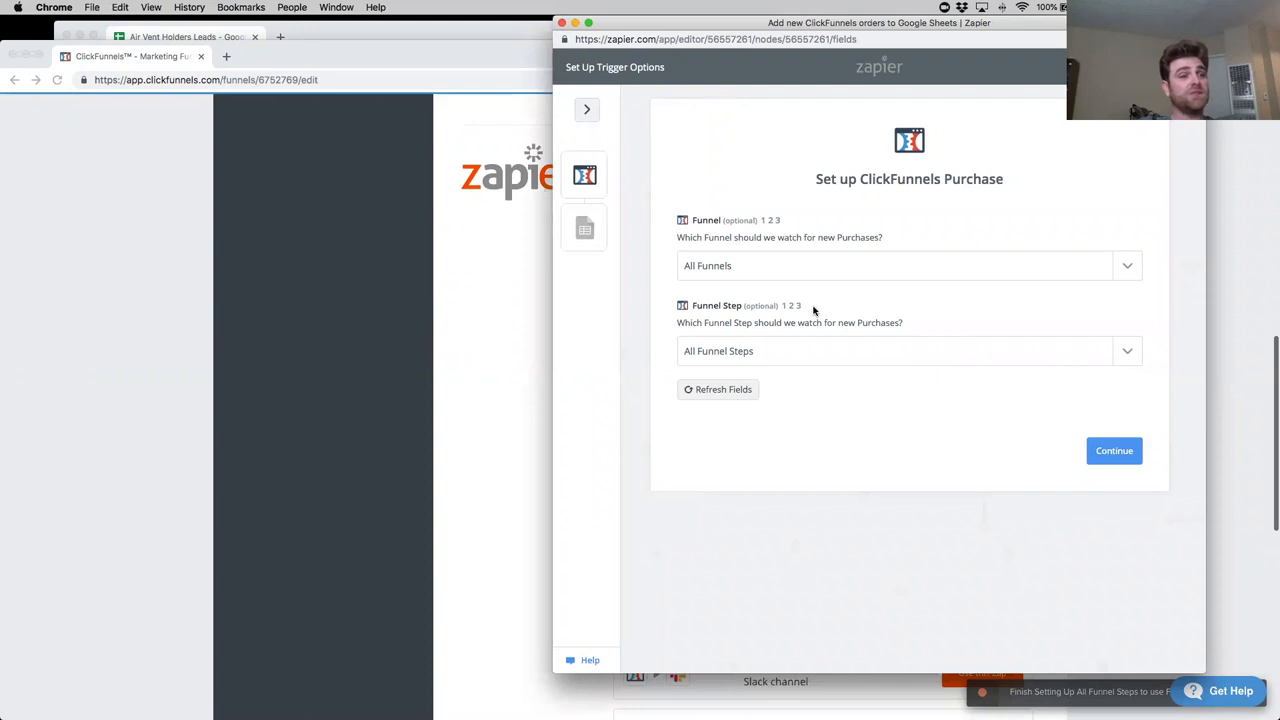
{"action": "left_click", "coordinate": [751, 266]}
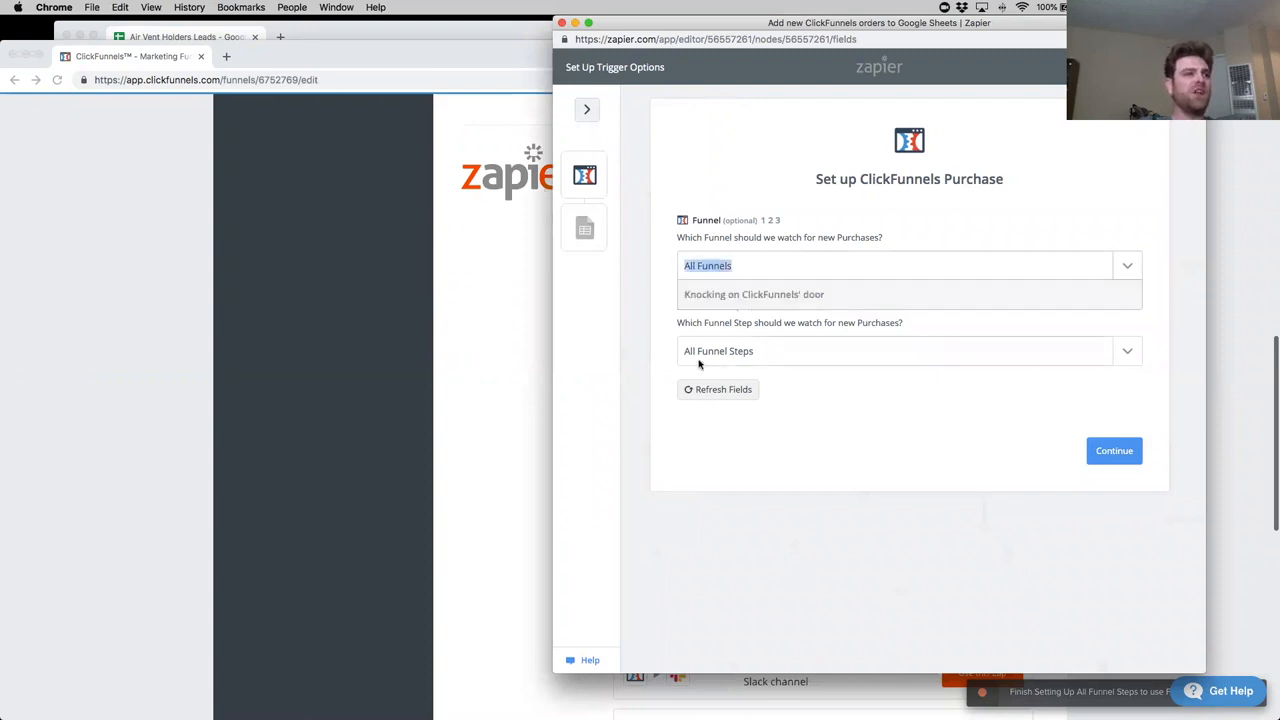
{"action": "left_click", "coordinate": [878, 256]}
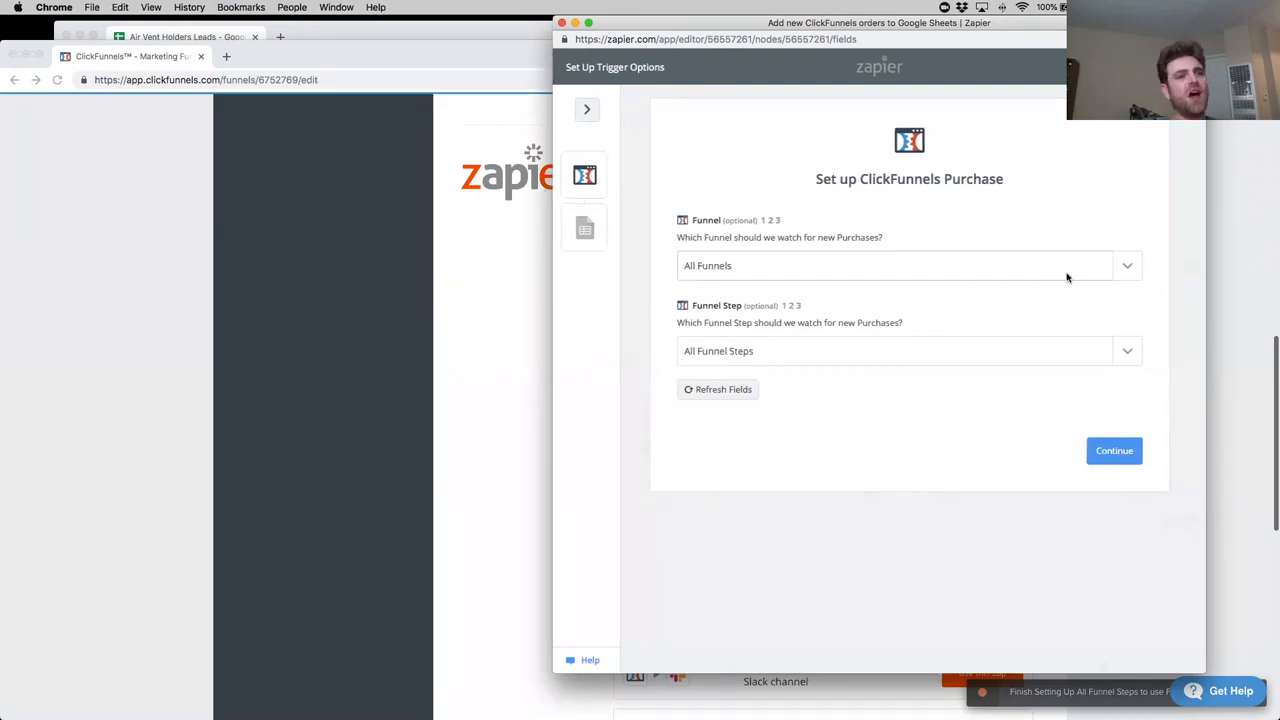
{"action": "left_click", "coordinate": [1128, 268]}
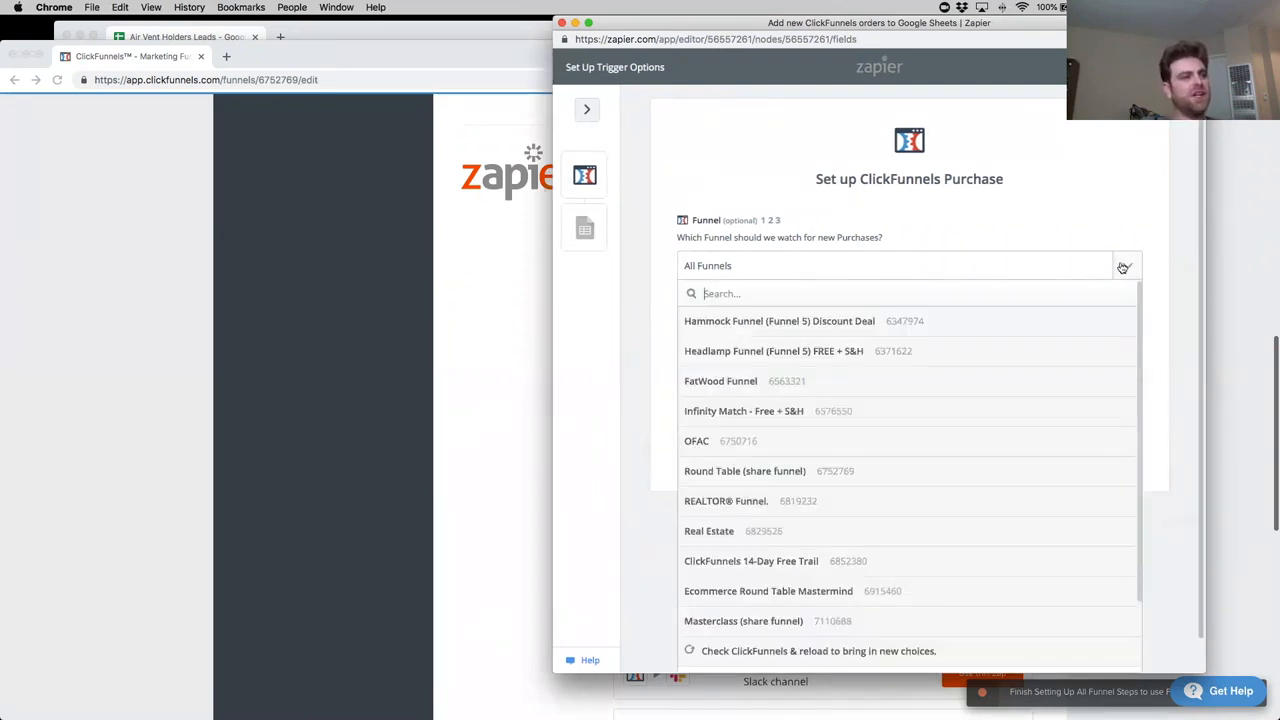
{"action": "scroll", "coordinate": [873, 527], "scroll_direction": "down", "scroll_amount": 2}
{"action": "scroll", "coordinate": [868, 510], "scroll_direction": "up", "scroll_amount": 2}
{"action": "scroll", "coordinate": [885, 580], "scroll_direction": "down", "scroll_amount": 2}
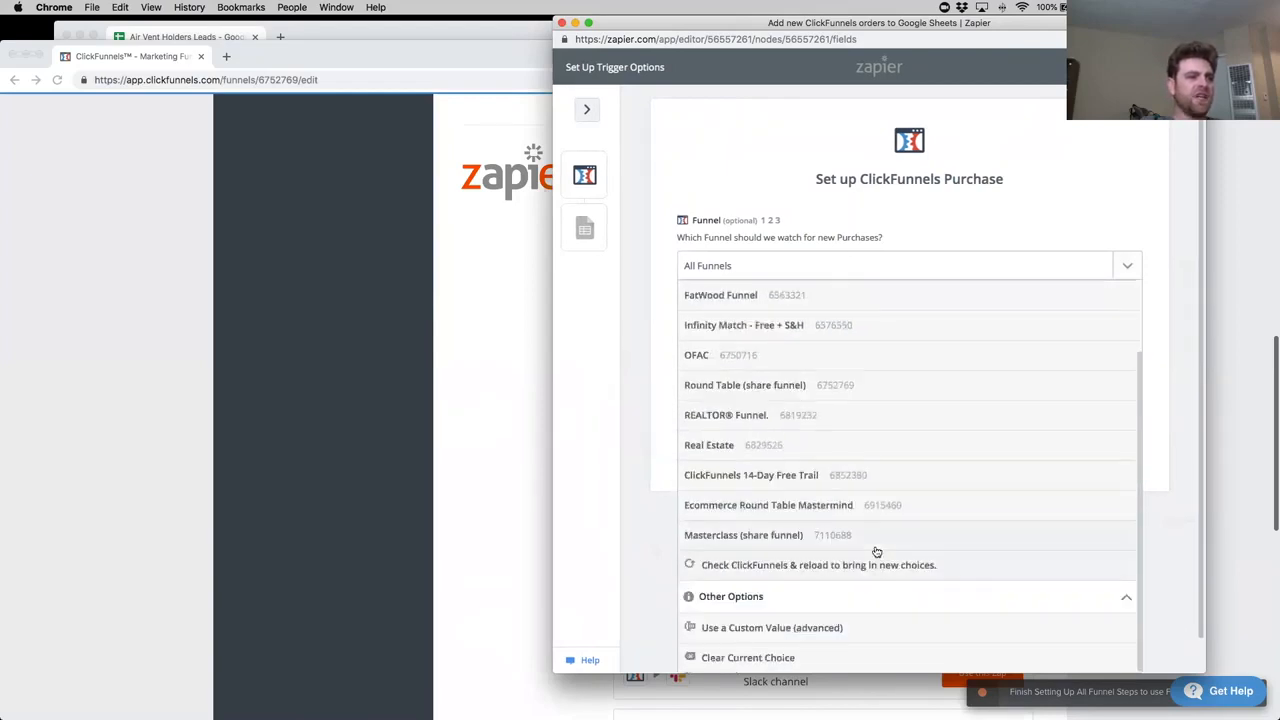
{"action": "scroll", "coordinate": [878, 555], "scroll_direction": "up", "scroll_amount": 2}
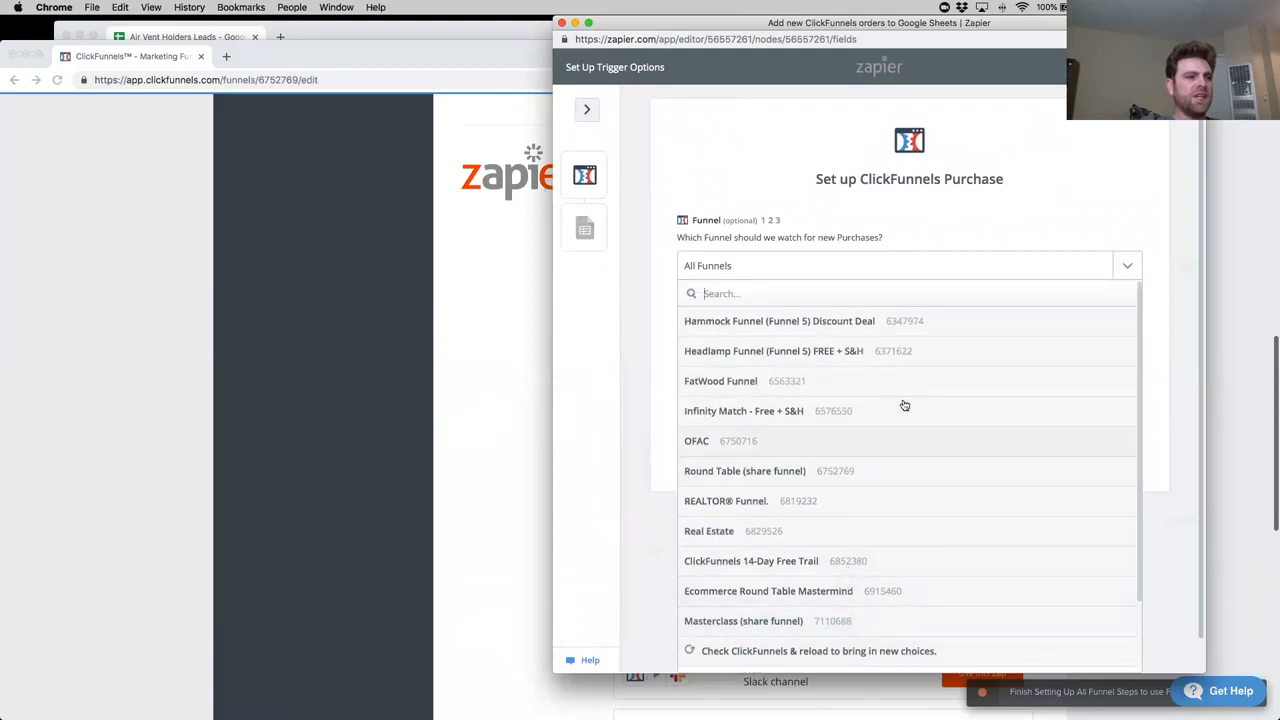
{"action": "left_click", "coordinate": [1064, 233]}
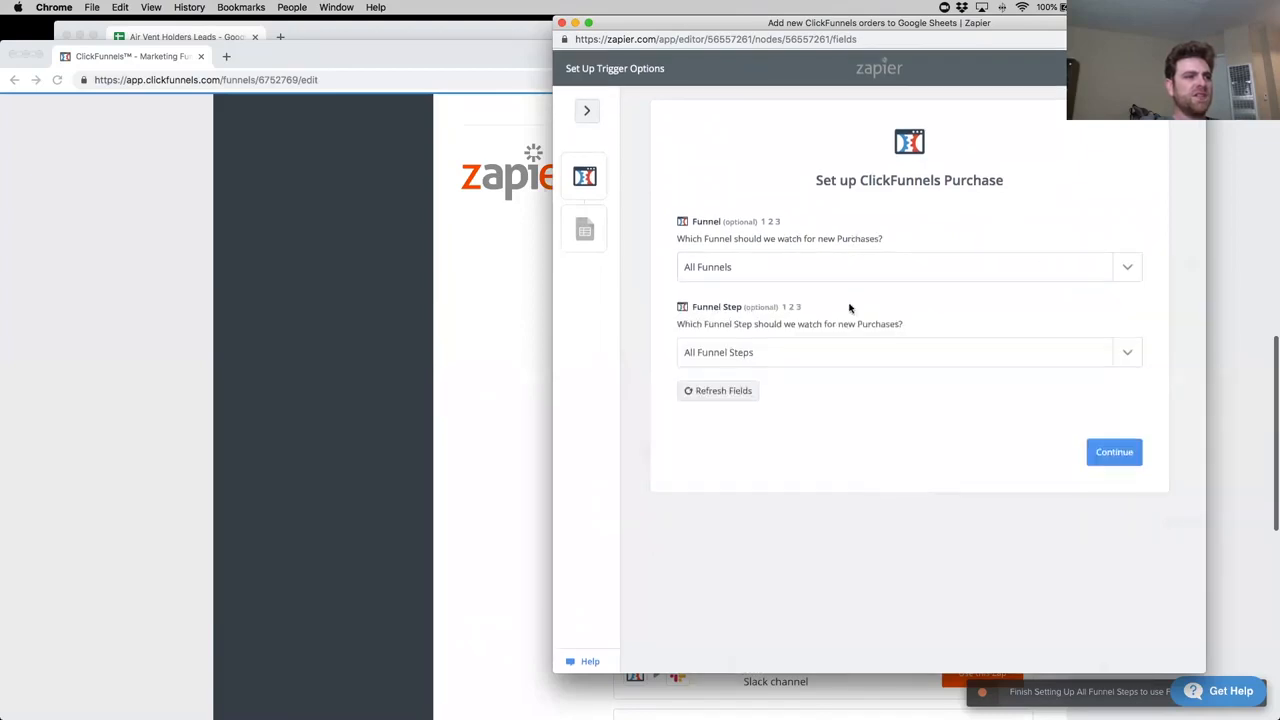
{"action": "left_click", "coordinate": [1122, 272]}
{"action": "scroll", "coordinate": [906, 392], "scroll_direction": "down", "scroll_amount": 2}
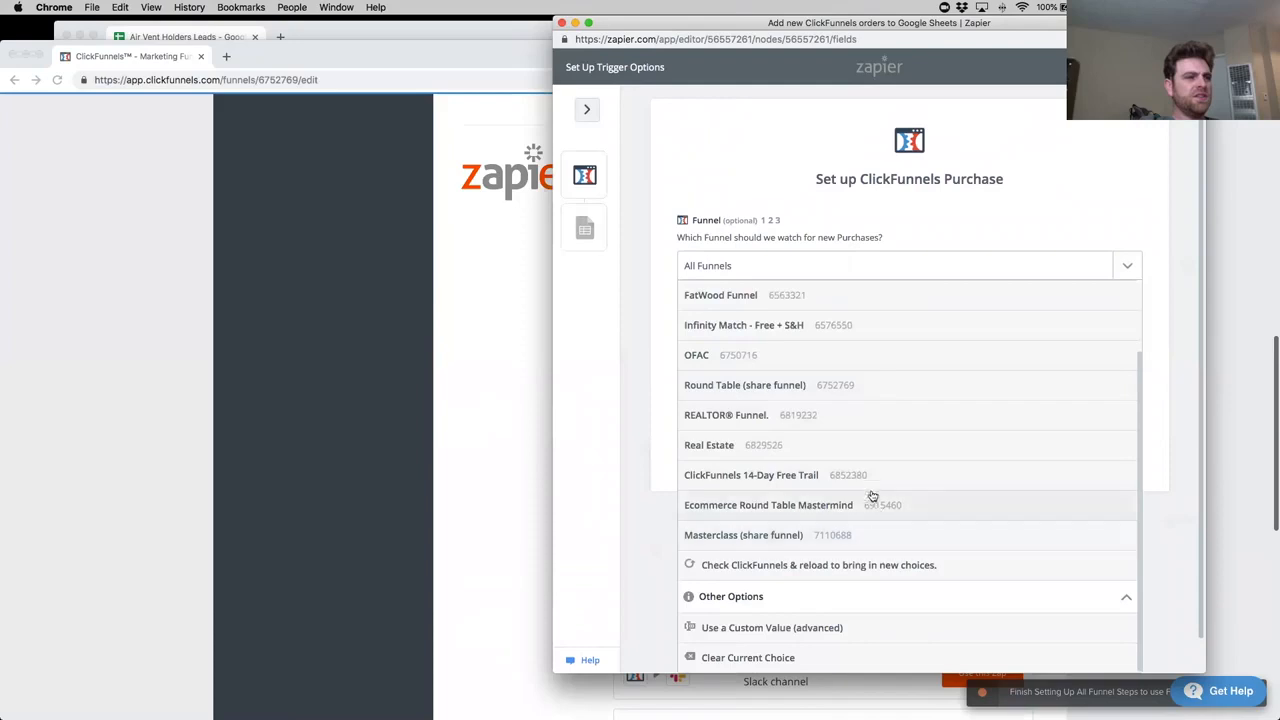
{"action": "scroll", "coordinate": [867, 490], "scroll_direction": "up", "scroll_amount": 3}
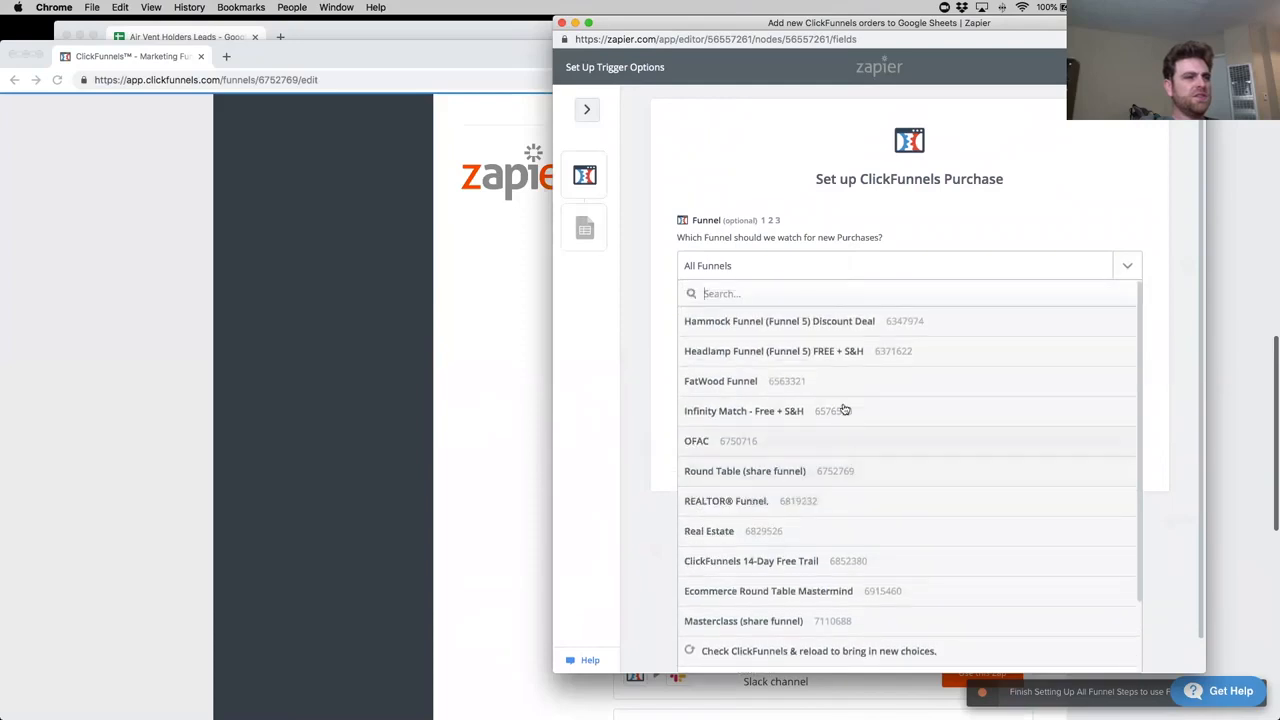
{"action": "scroll", "coordinate": [860, 566], "scroll_direction": "down", "scroll_amount": 2}
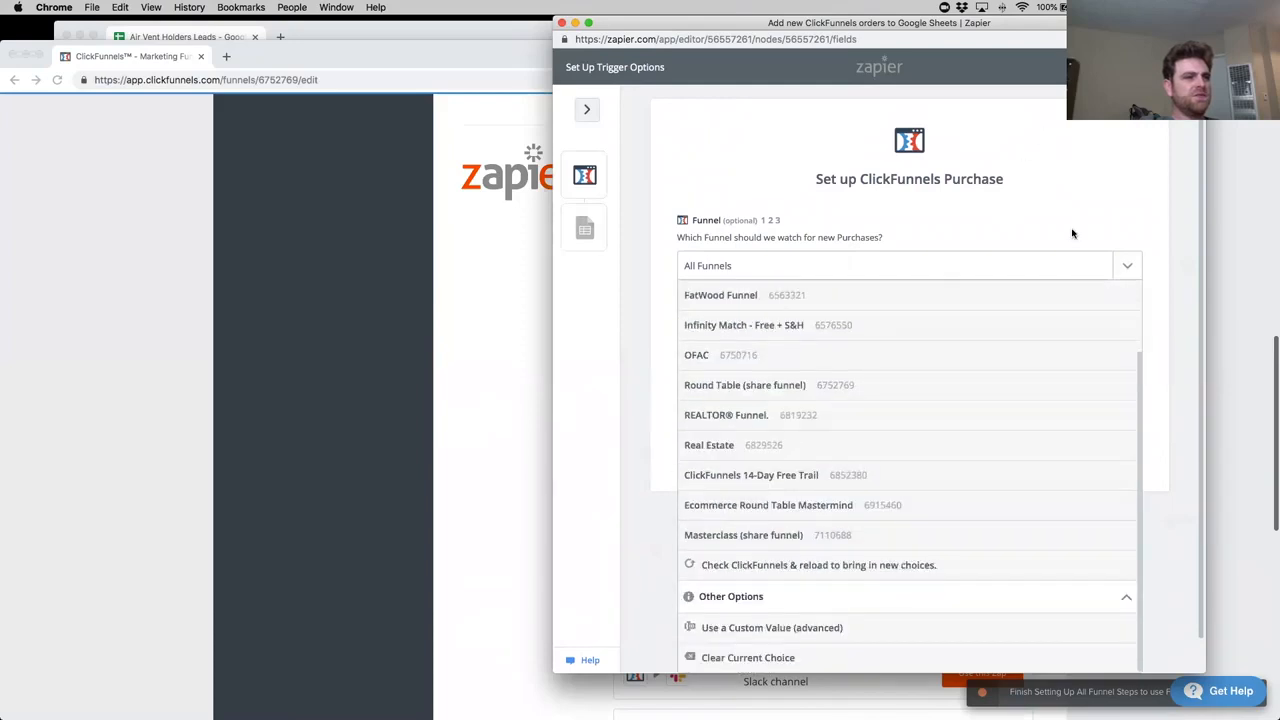
{"action": "left_click", "coordinate": [1074, 234]}
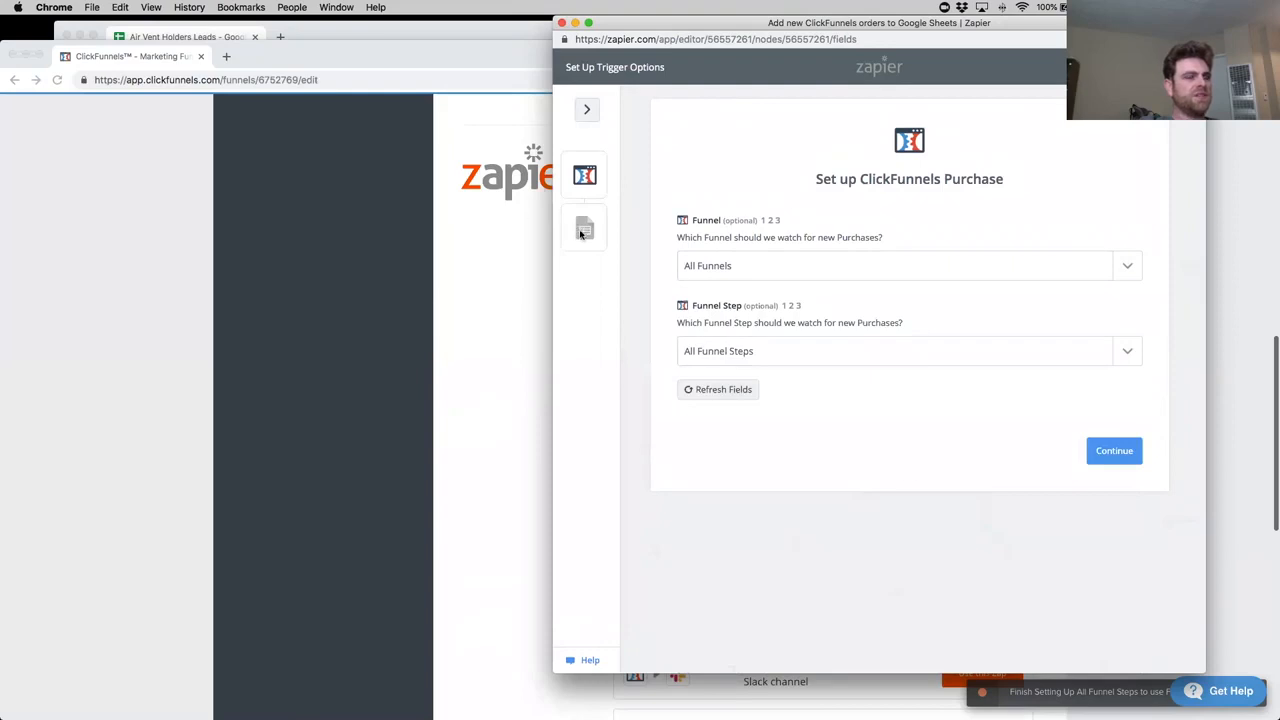
Return to the trigger step, leave the Zap editor without saving, and restart the template for adding new ClickFunnels orders to Google Sheets.
{"action": "left_click", "coordinate": [588, 195]}
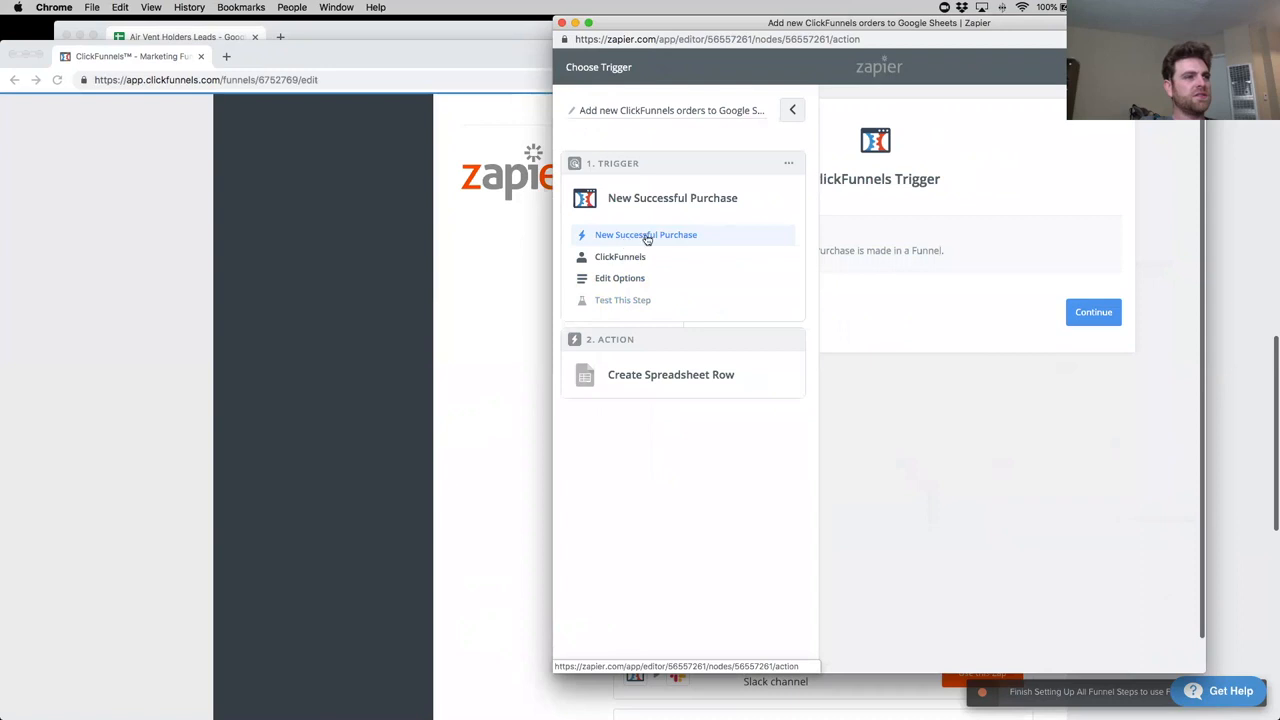
{"action": "left_click", "coordinate": [793, 110]}
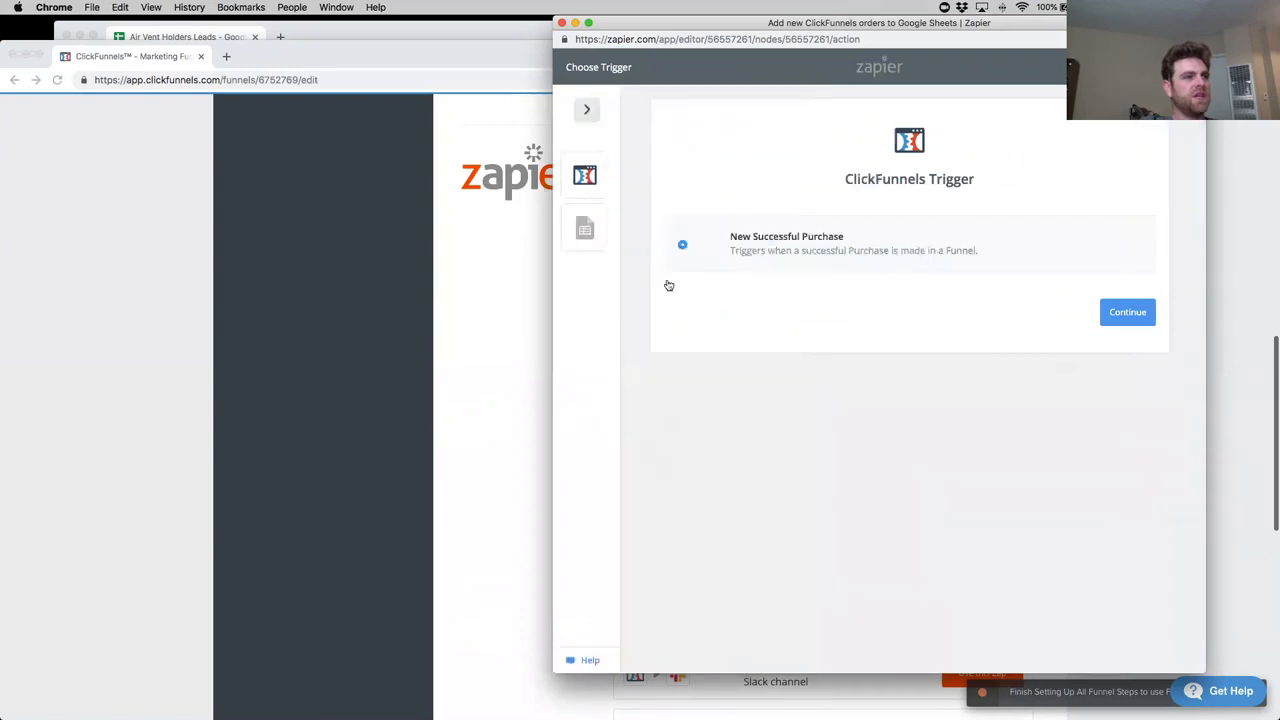
{"action": "left_click", "coordinate": [590, 180]}
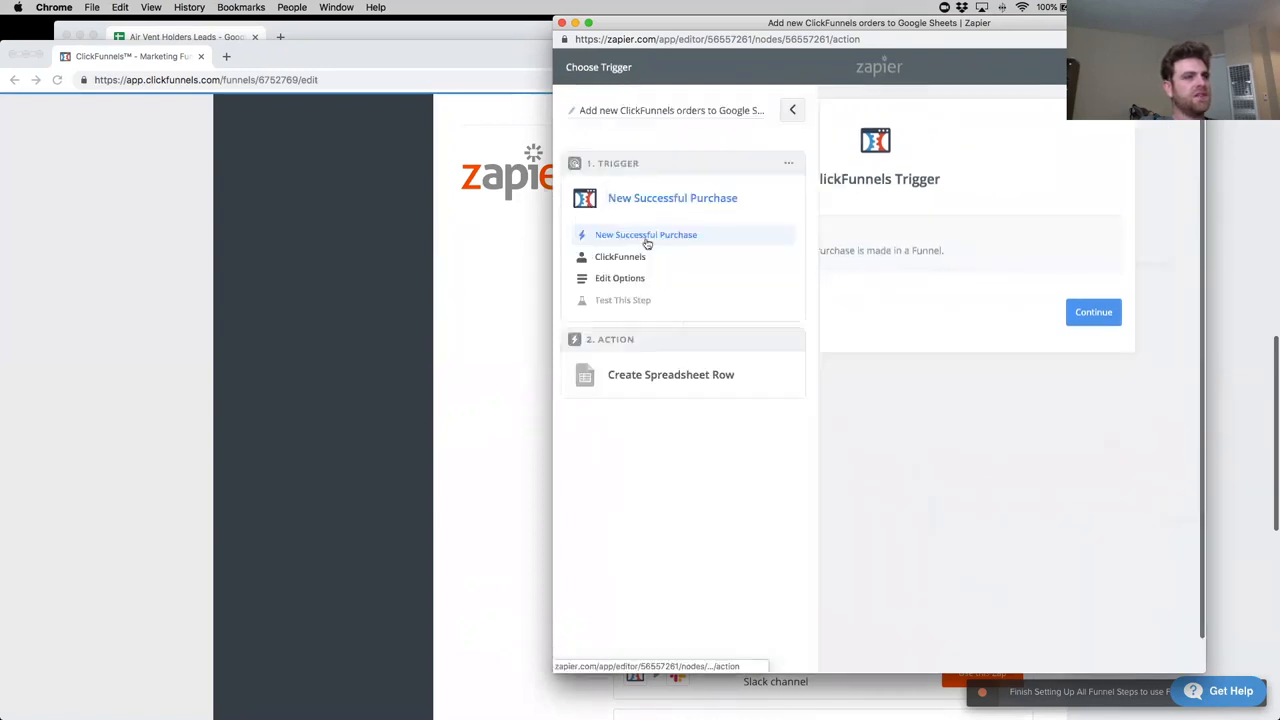
{"action": "left_click", "coordinate": [649, 237]}
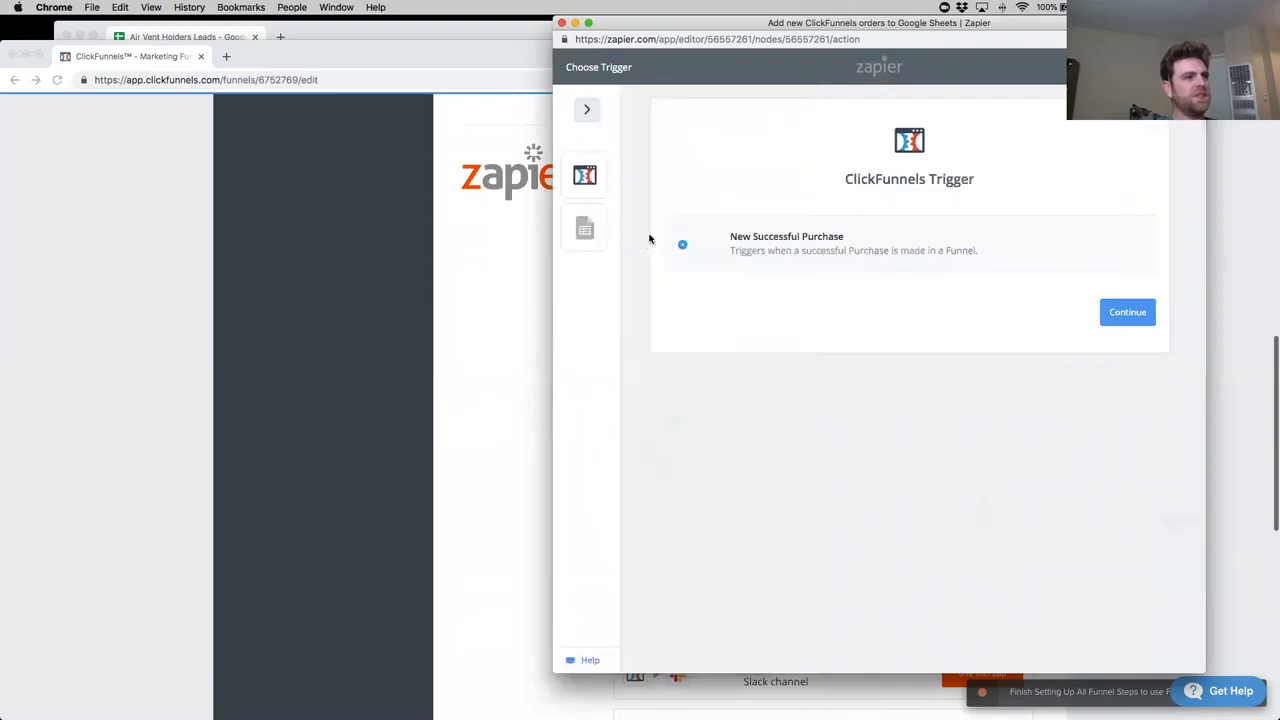
{"action": "left_click", "coordinate": [584, 112]}
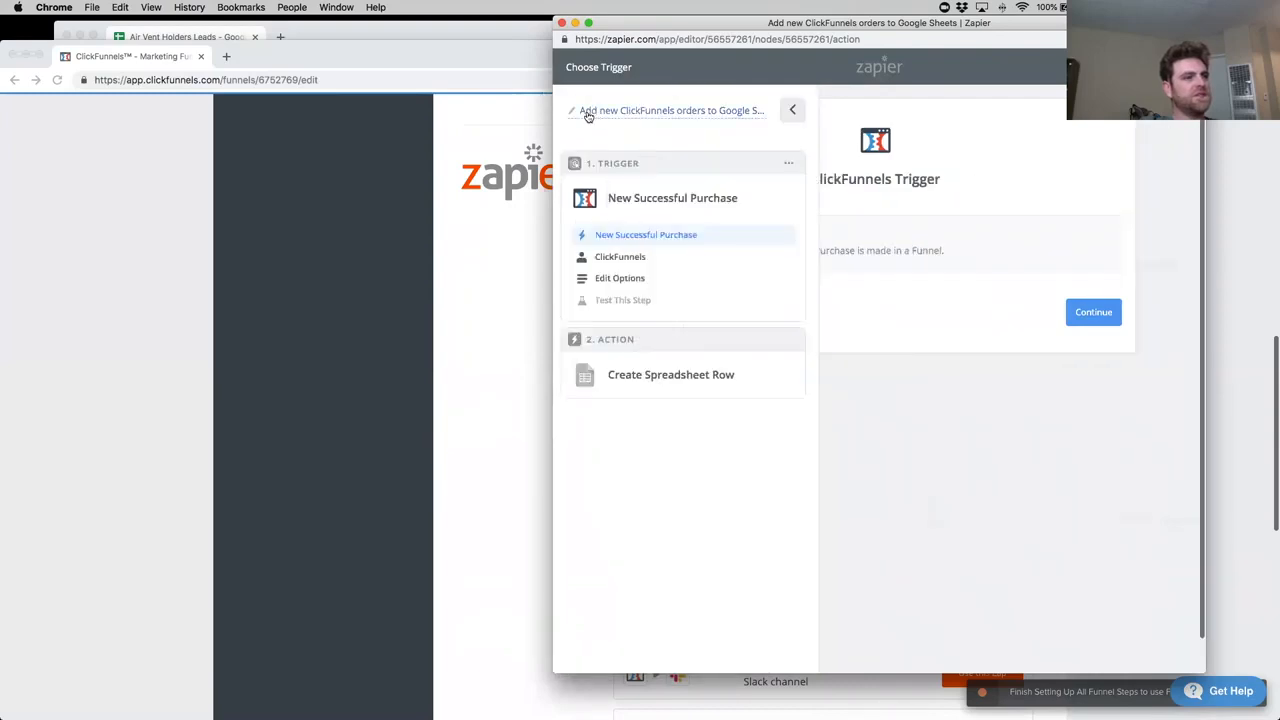
{"action": "left_click", "coordinate": [562, 22]}
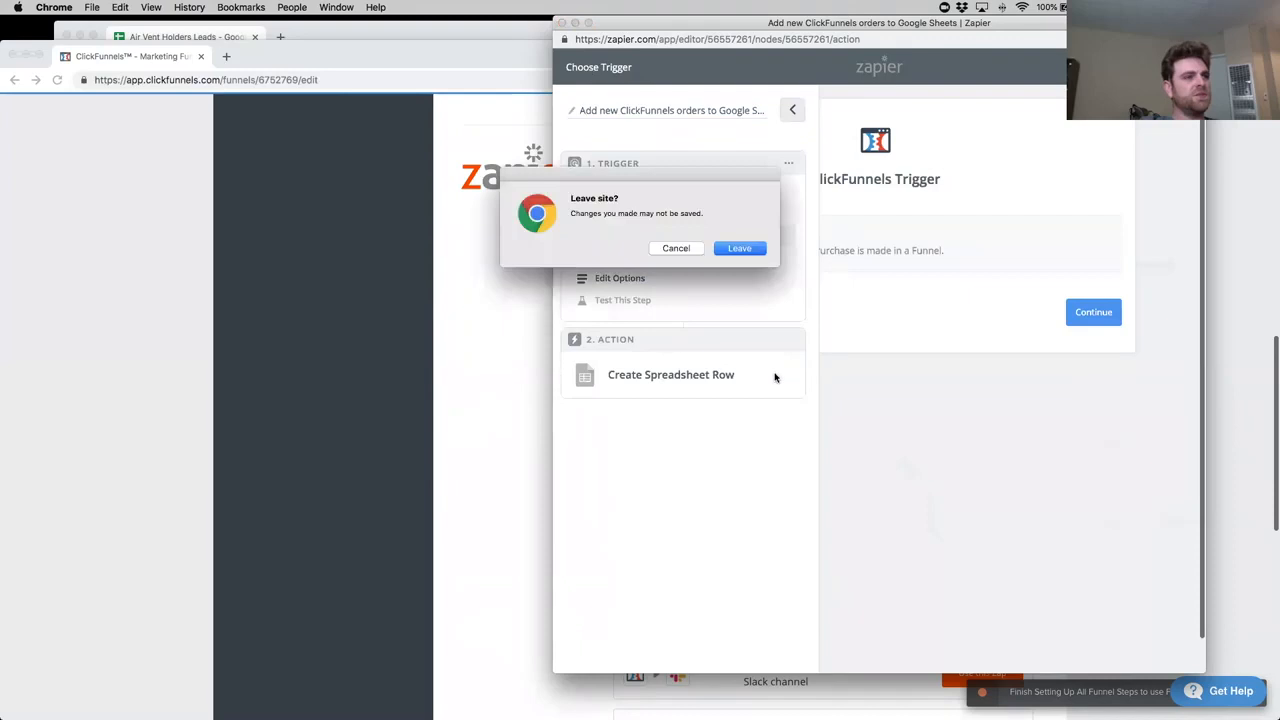
{"action": "left_click", "coordinate": [739, 249]}
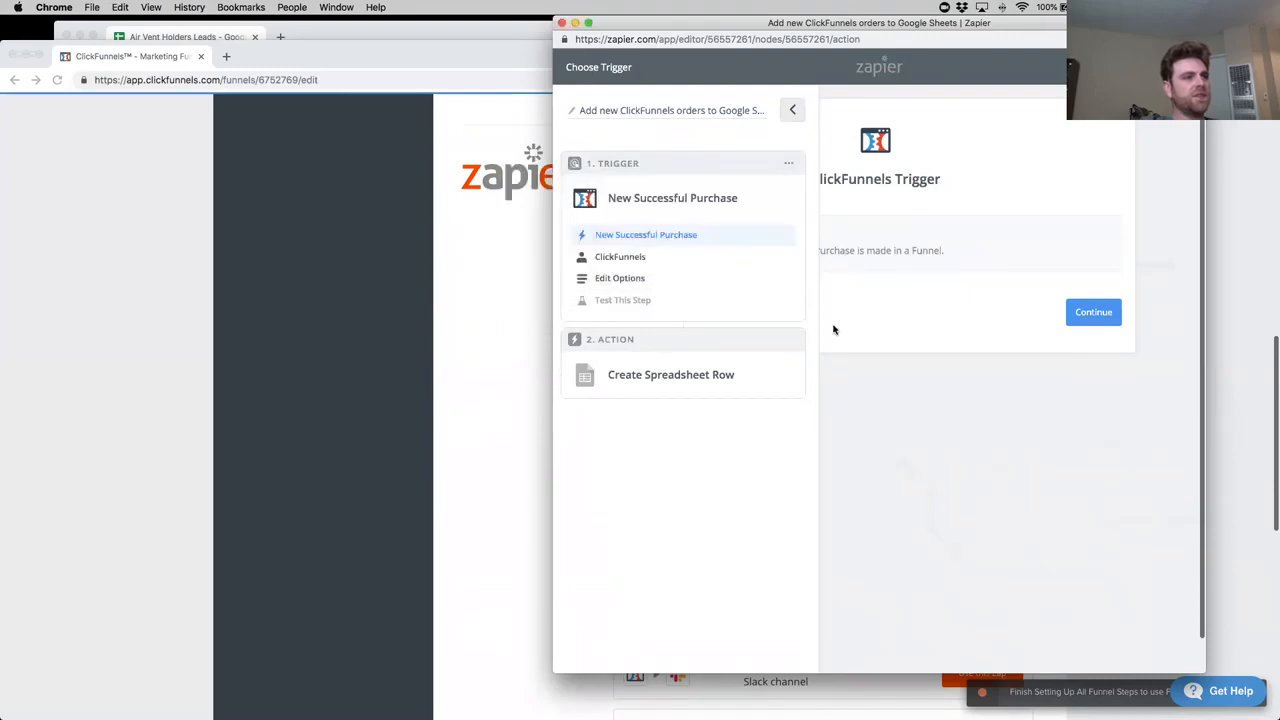
{"action": "left_click", "coordinate": [981, 429]}
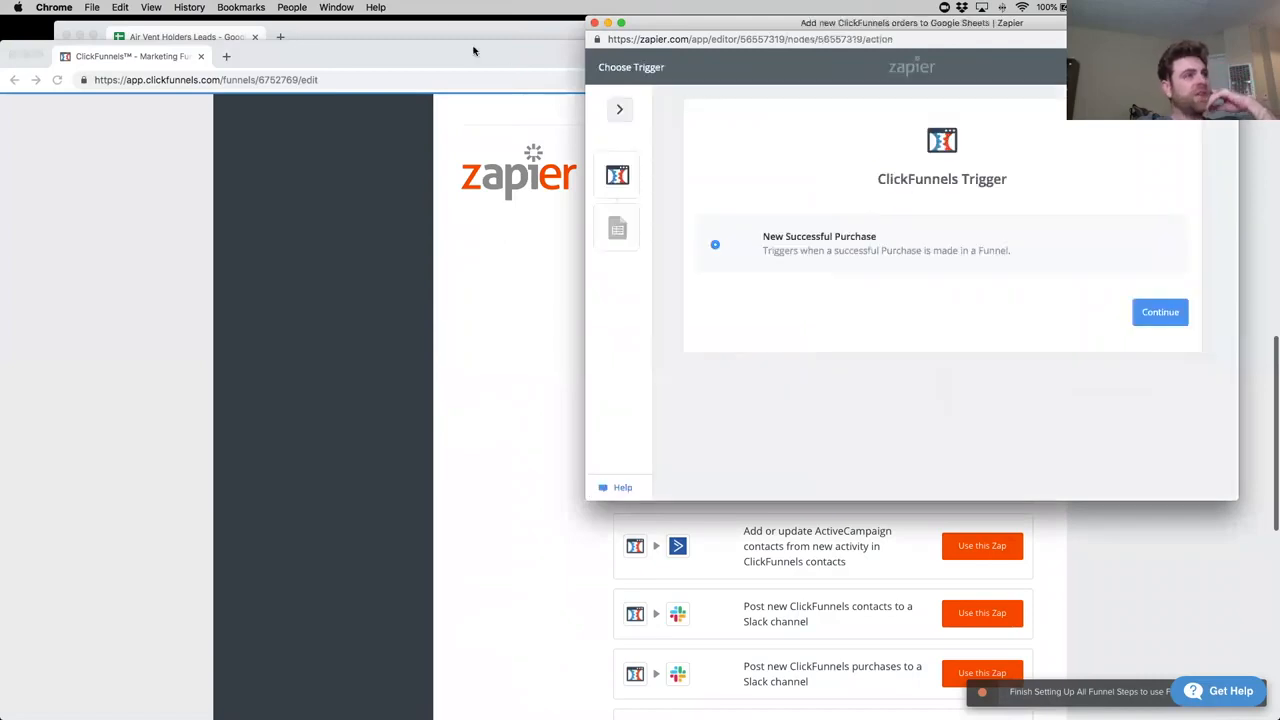
Switch to Google Sheets and rename the Air Vent Holders Leads spreadsheet as Air Vent Holders Leads/sales.
{"action": "left_click", "coordinate": [450, 30]}
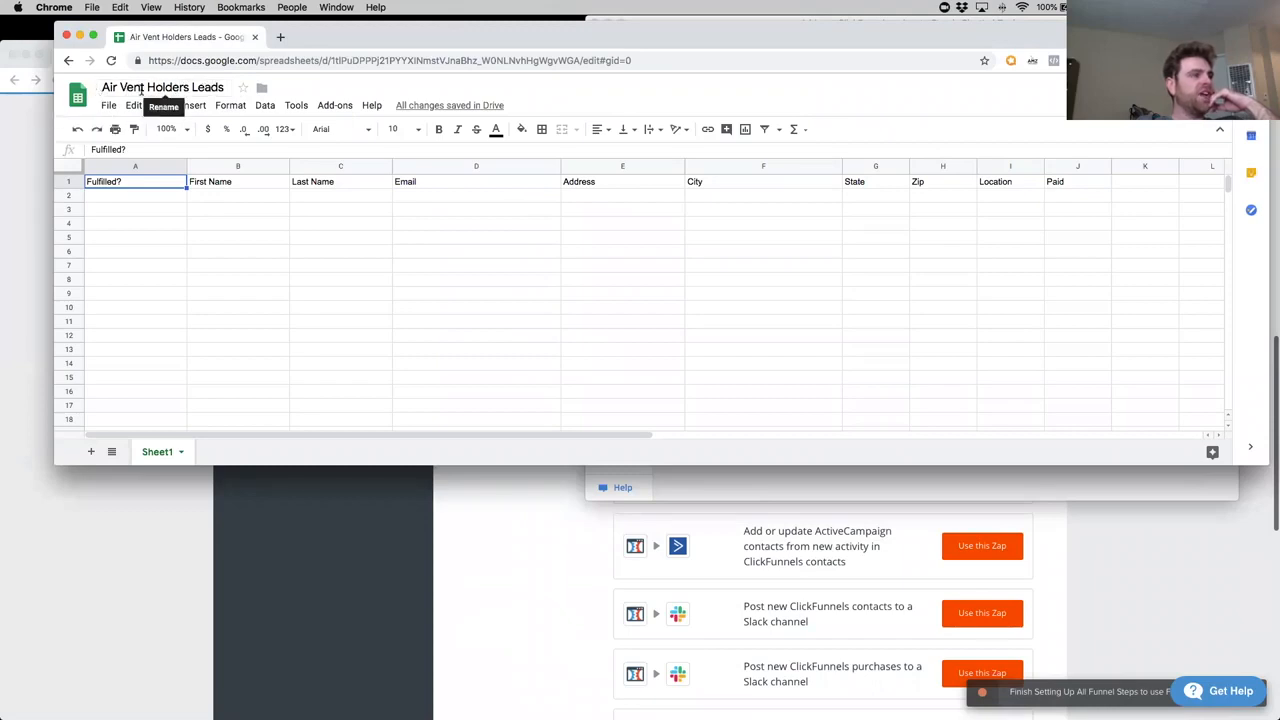
{"action": "double_click", "coordinate": [190, 87]}
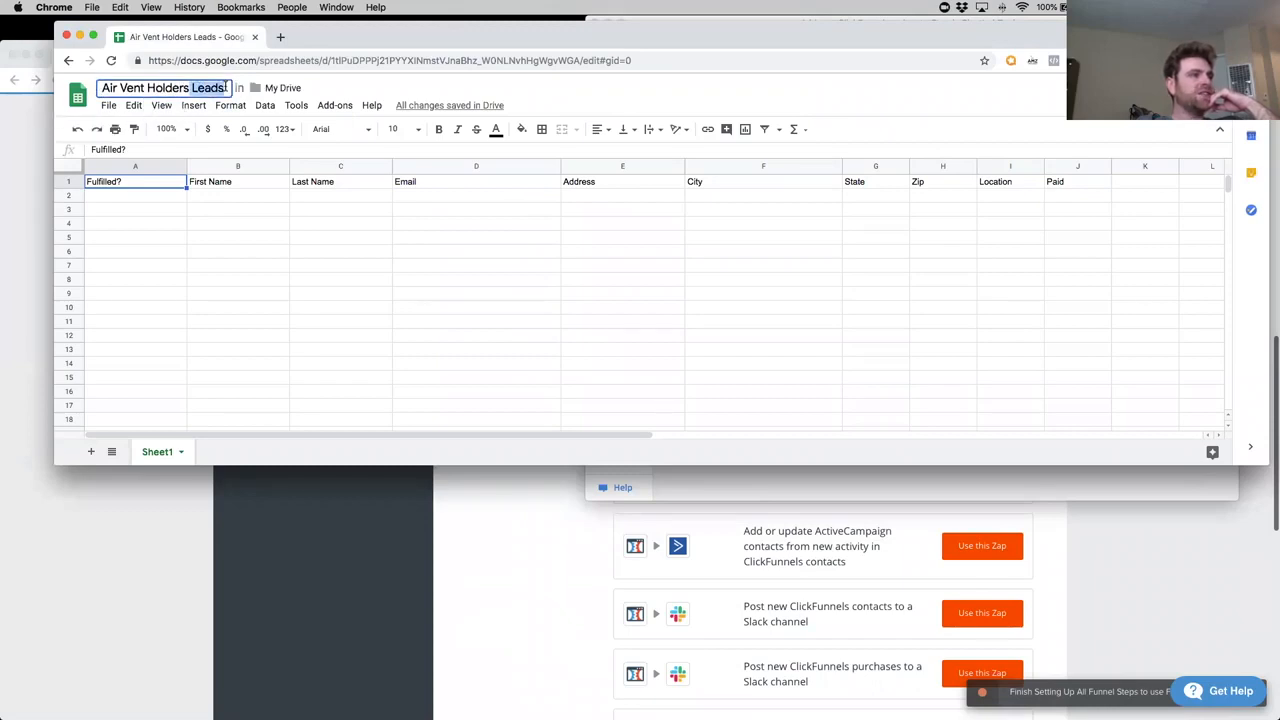
{"action": "left_click", "coordinate": [226, 89]}
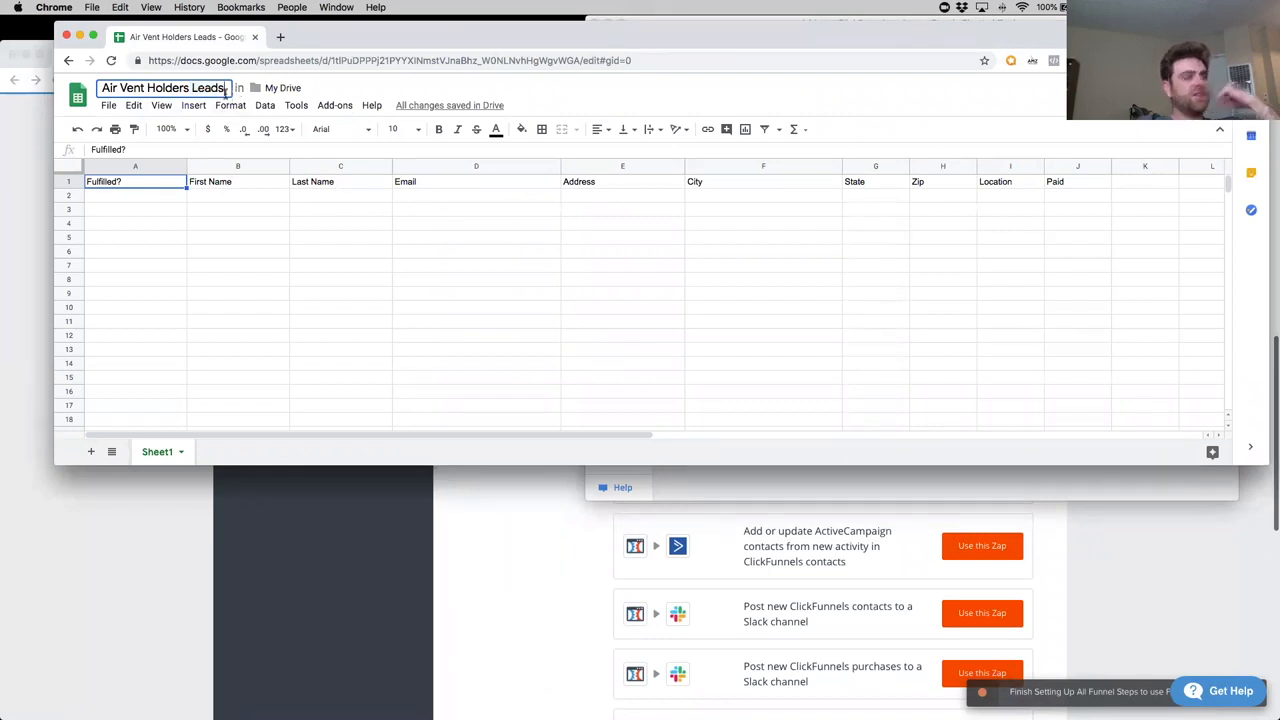
{"action": "type", "text": "/saleas"}
{"action": "key", "text": "BackSpace"}
{"action": "key", "text": "BackSpace"}
{"action": "type", "text": "s"}
{"action": "left_click", "coordinate": [152, 246]}
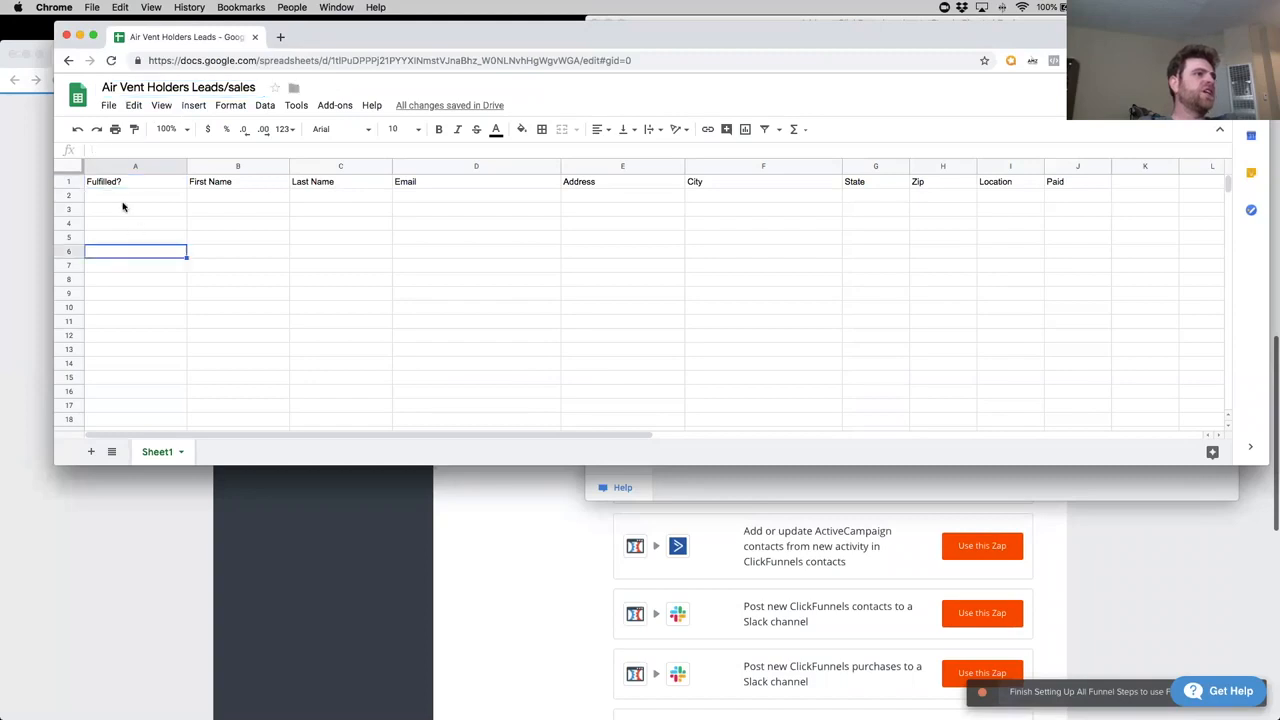
{"action": "left_click", "coordinate": [124, 198]}
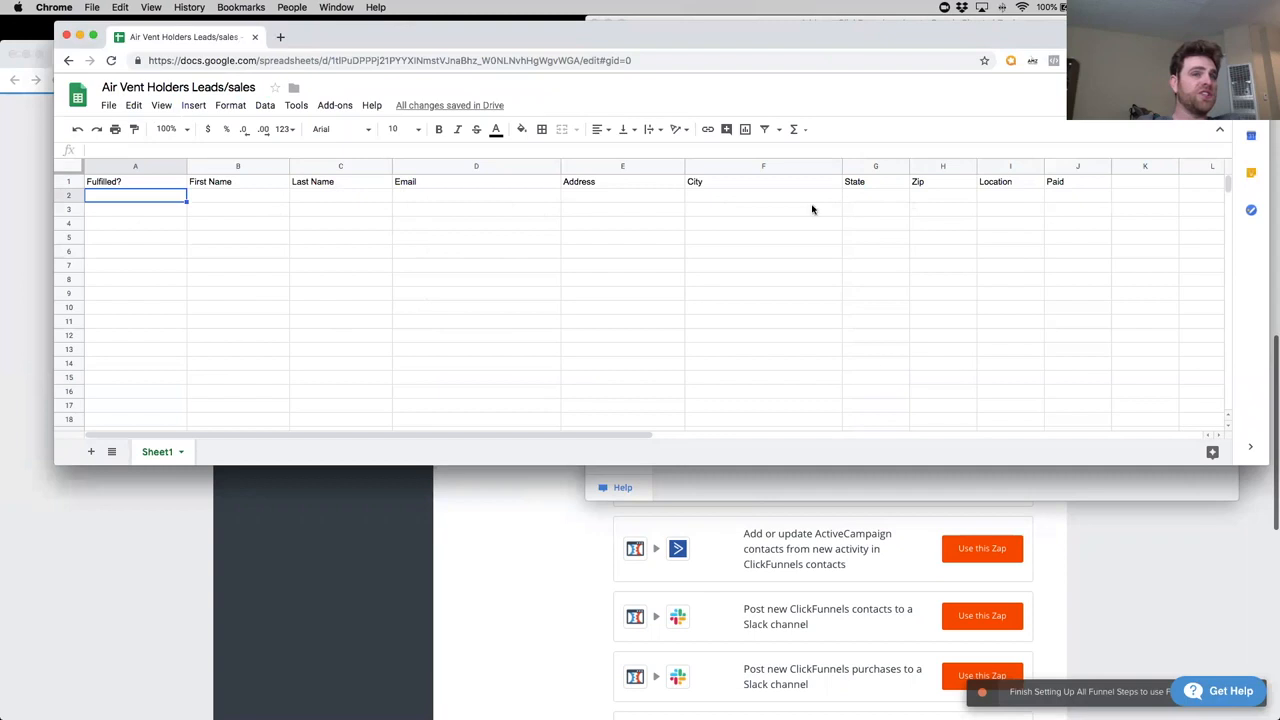
Start the Zap that adds new ClickFunnels orders to Google Sheets from the funnel's settings and accept the New Successful Purchase trigger.
{"action": "left_click", "coordinate": [358, 517]}
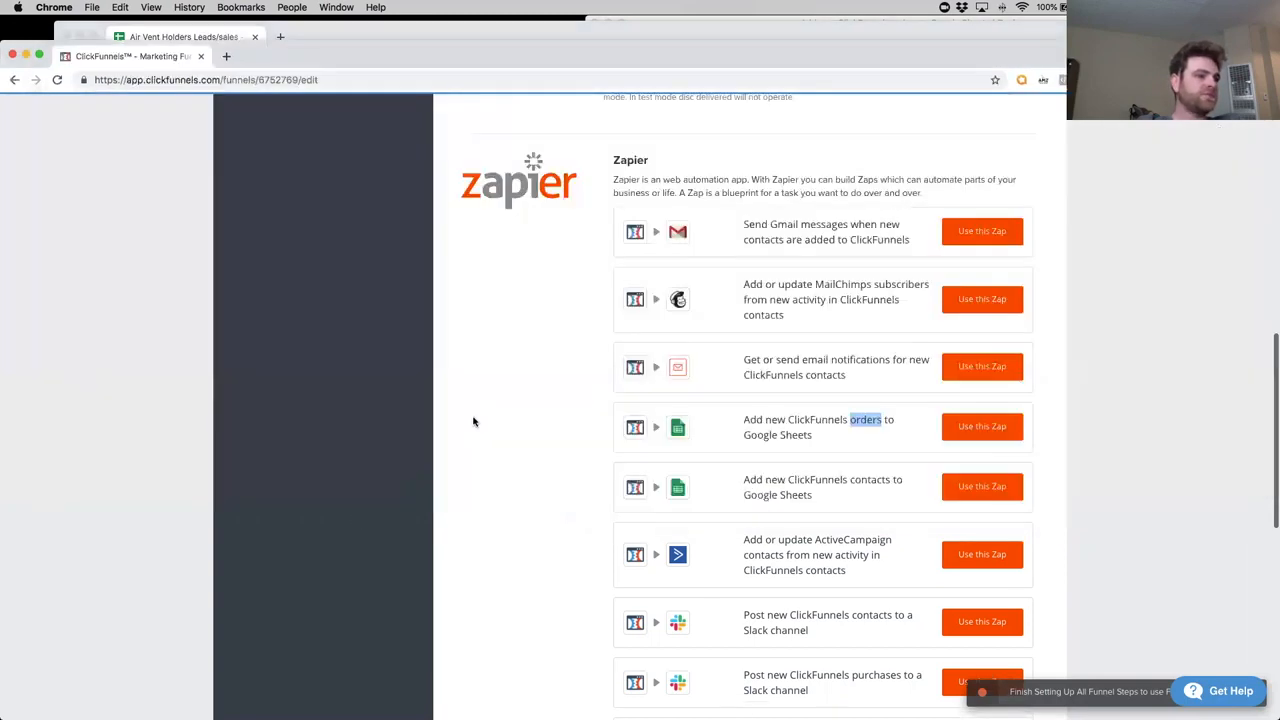
{"action": "left_click", "coordinate": [990, 427]}
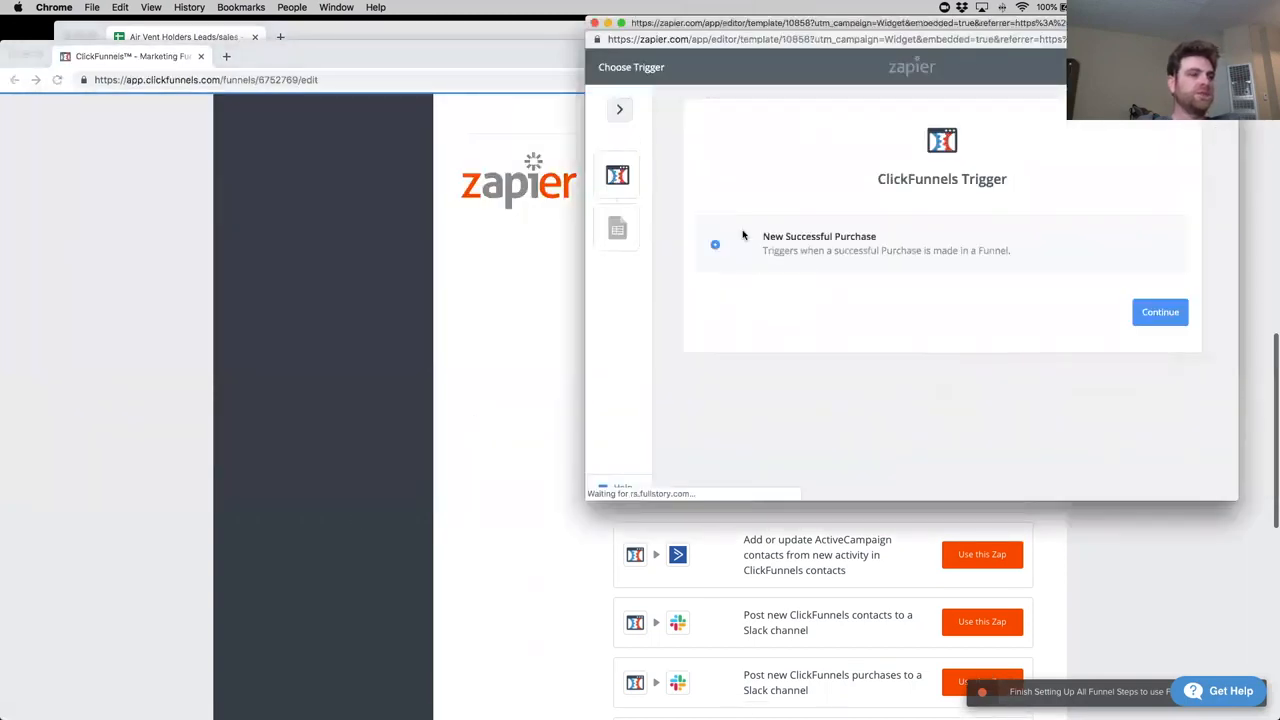
{"action": "left_click", "coordinate": [1140, 316]}
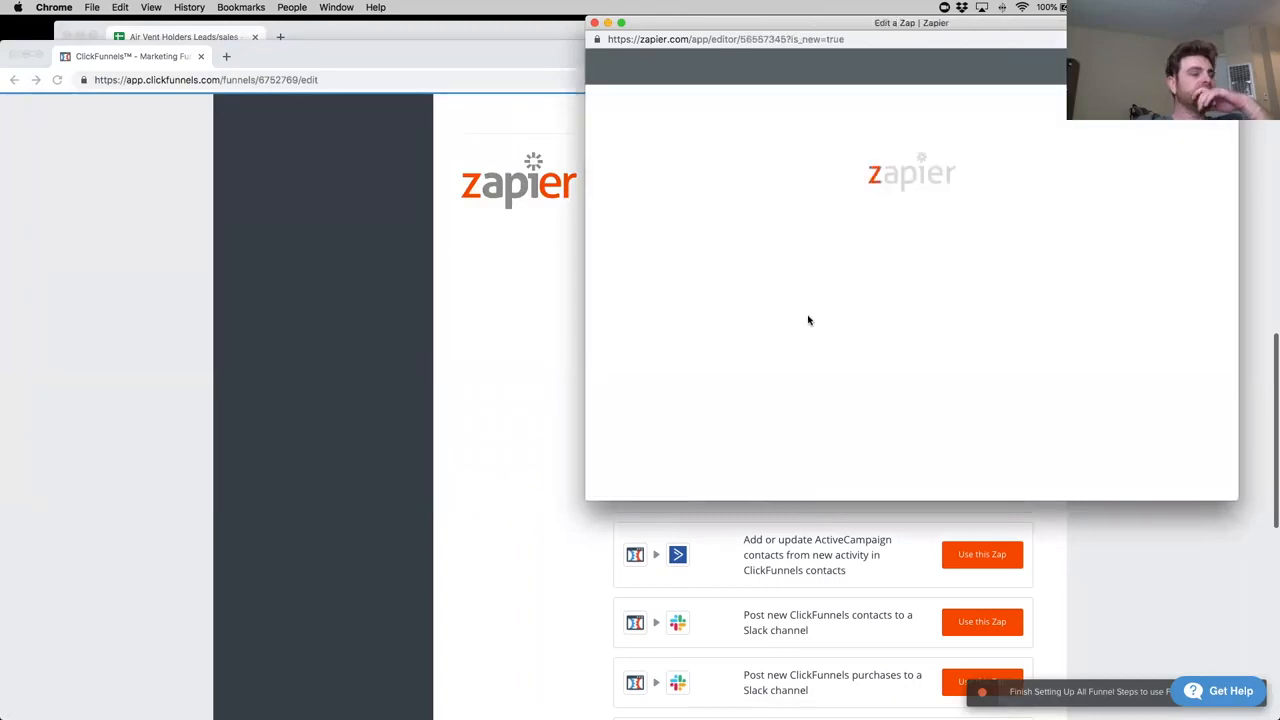
{"action": "left_click", "coordinate": [1180, 312]}
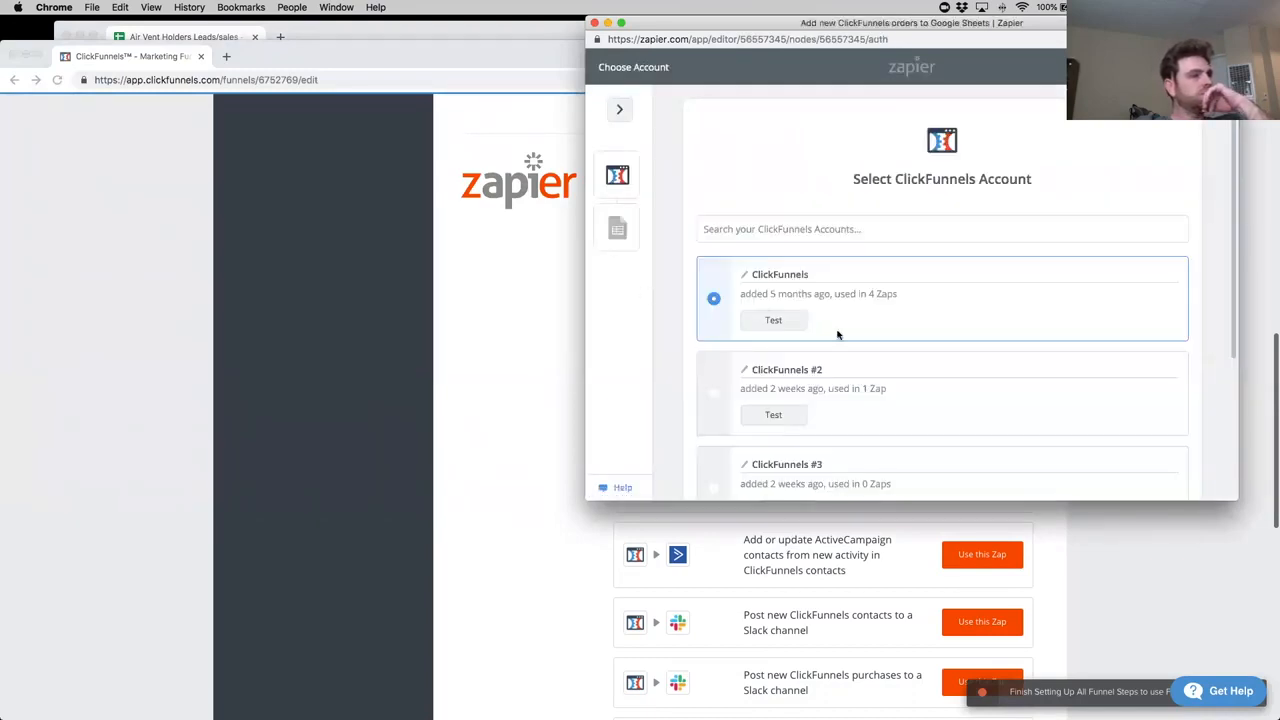
Connect another ClickFunnels account to the Zap and continue with the newly added ClickFunnels #4.
{"action": "scroll", "coordinate": [838, 335], "scroll_direction": "down", "scroll_amount": 5}
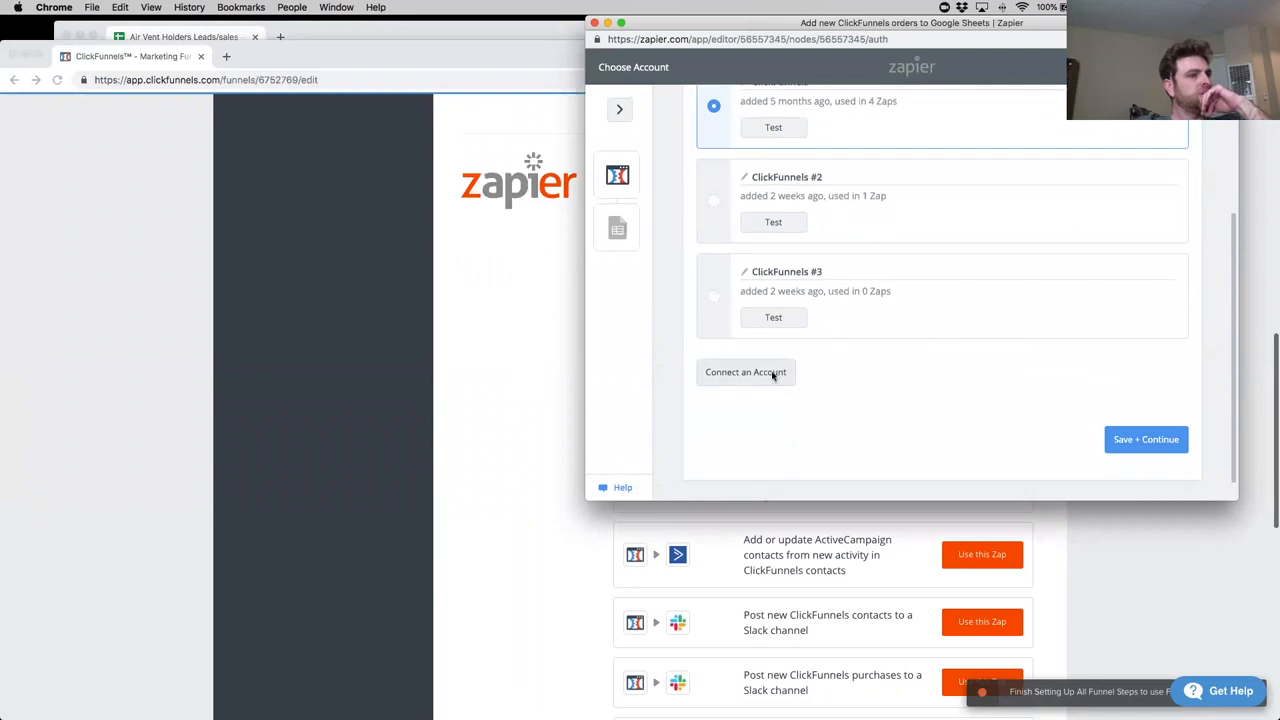
{"action": "left_click", "coordinate": [772, 373]}
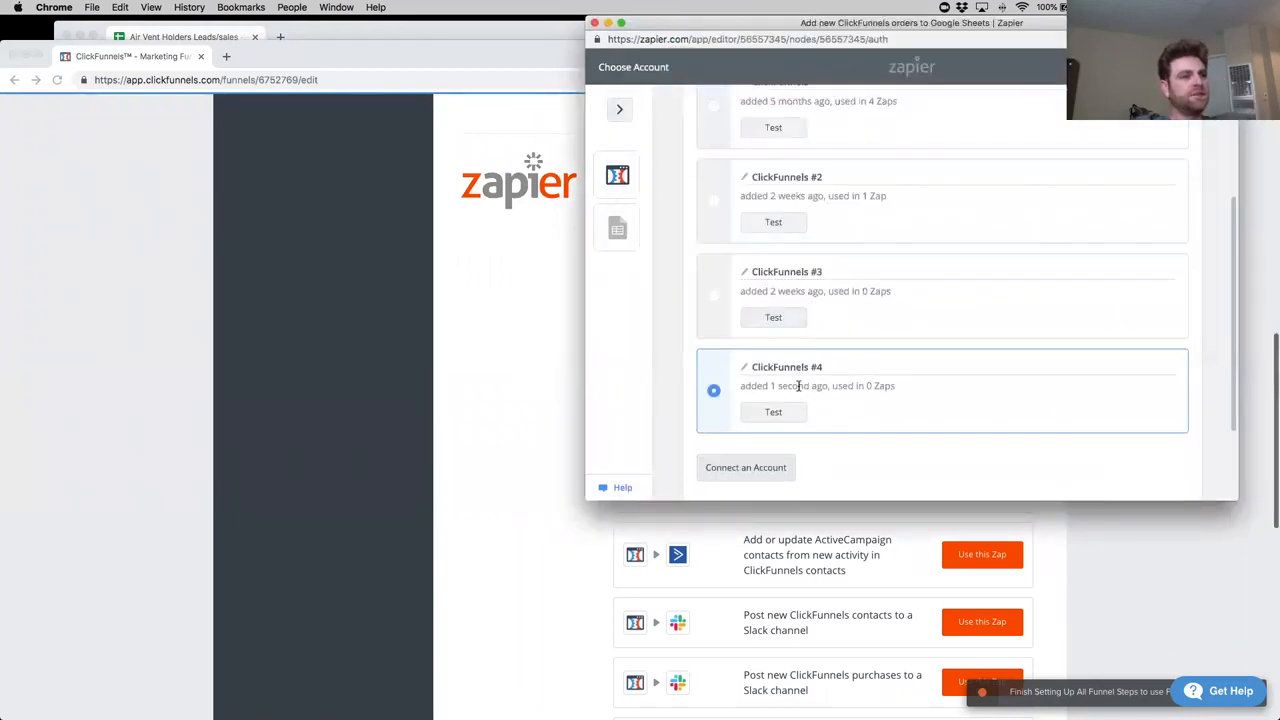
{"action": "scroll", "coordinate": [770, 390], "scroll_direction": "down", "scroll_amount": 2}
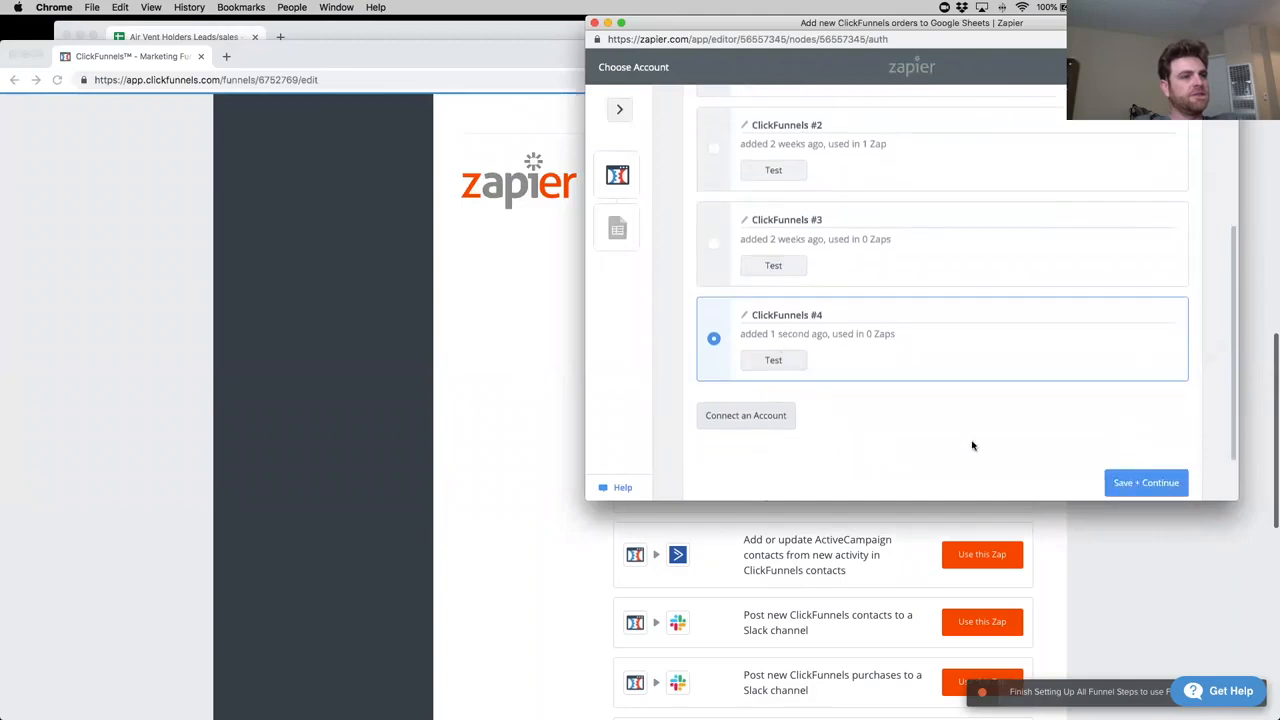
{"action": "left_click", "coordinate": [1130, 482]}
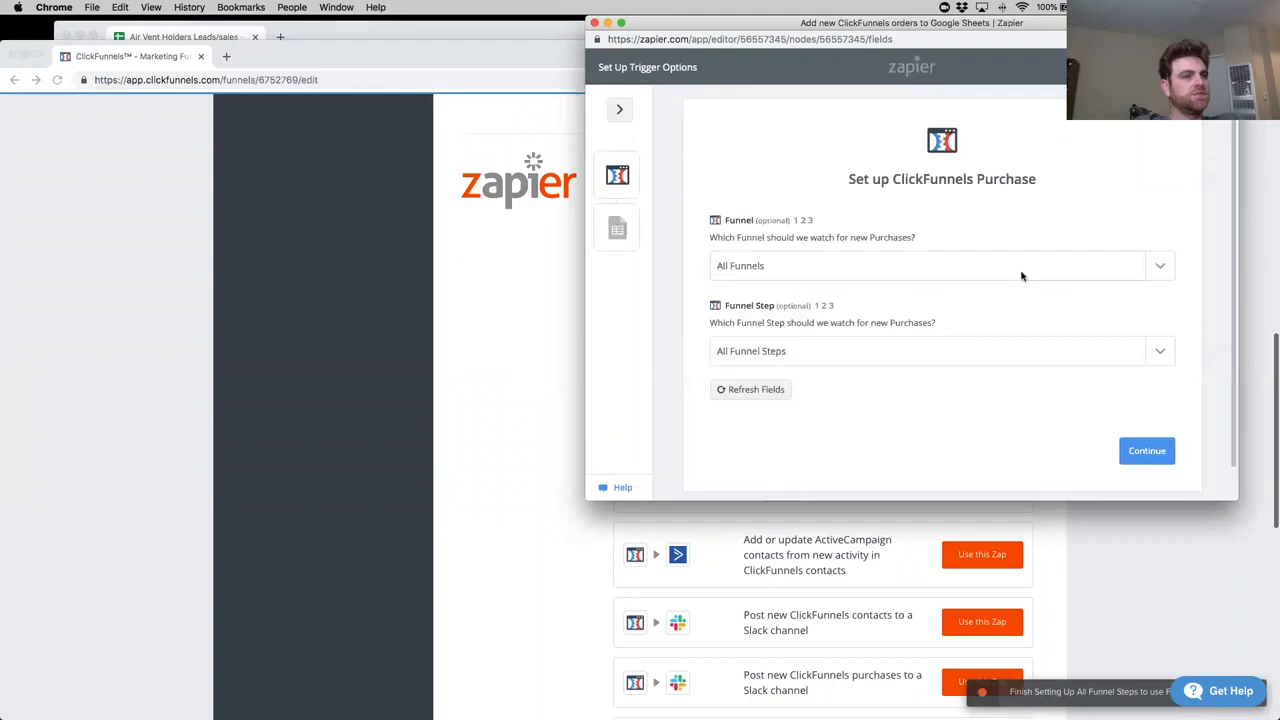
Set the purchase trigger's funnel to Ecommerce Round Table Mastermind.
{"action": "left_click", "coordinate": [1092, 278]}
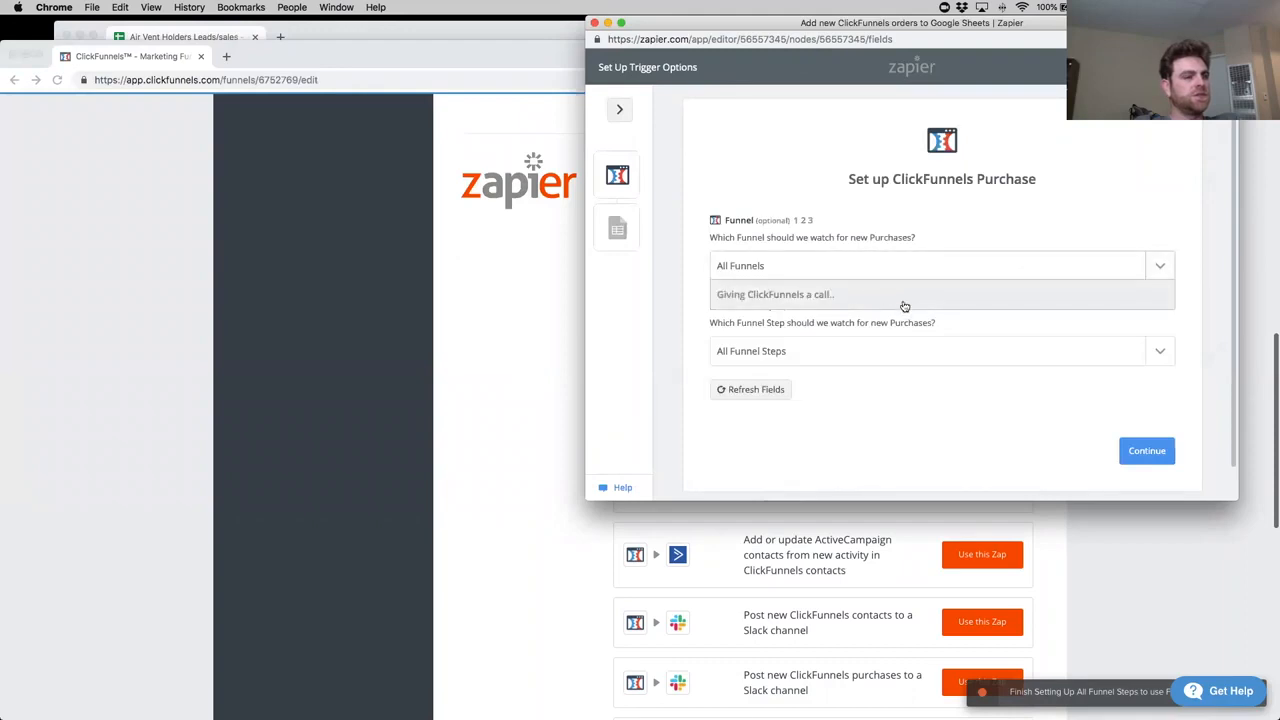
{"action": "scroll", "coordinate": [862, 355], "scroll_direction": "down", "scroll_amount": 3}
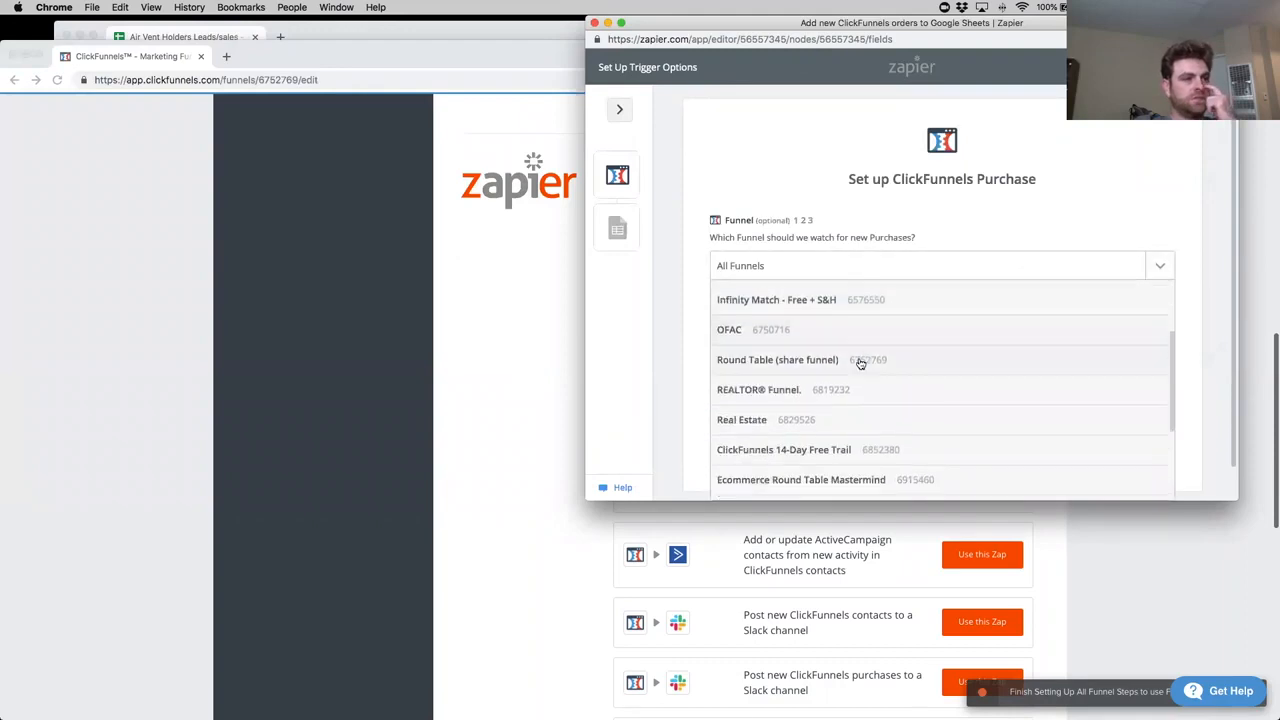
{"action": "scroll", "coordinate": [855, 362], "scroll_direction": "down", "scroll_amount": 2}
{"action": "scroll", "coordinate": [862, 380], "scroll_direction": "down", "scroll_amount": 3}
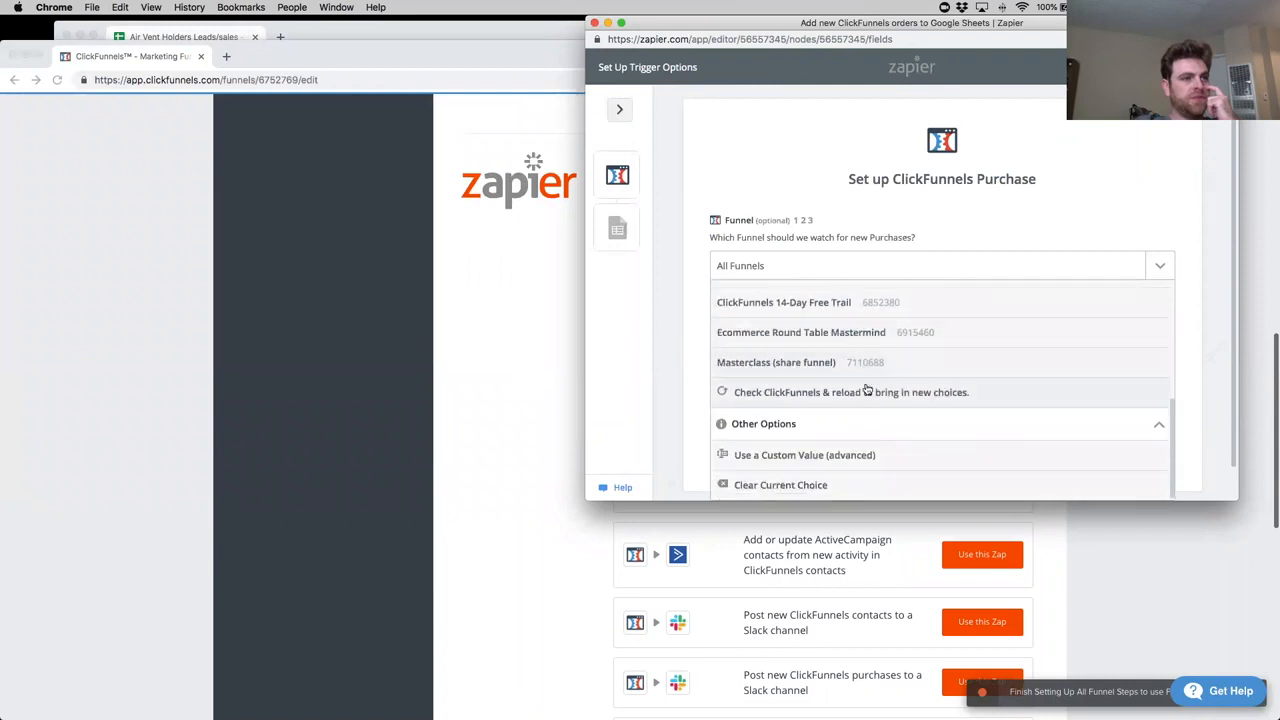
{"action": "left_click", "coordinate": [847, 342]}
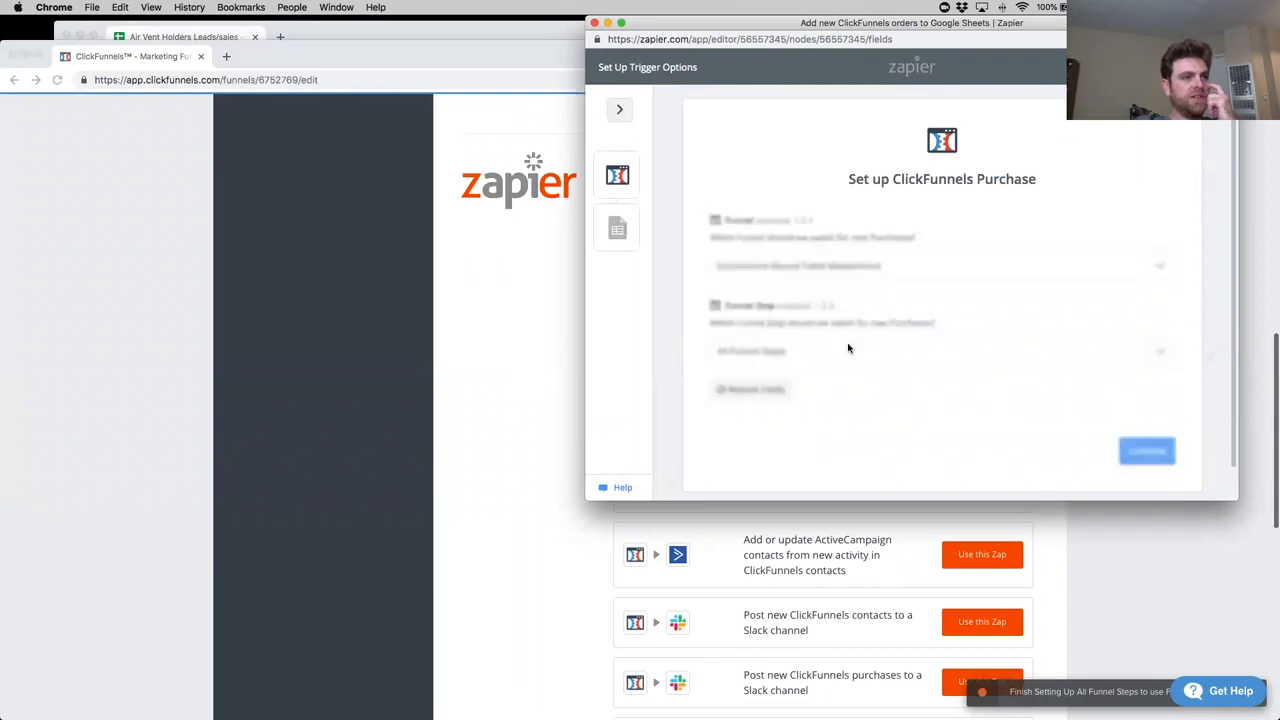
Look through the funnel steps offered for the purchase trigger and leave the choice on All Funnel Steps.
{"action": "left_click", "coordinate": [1160, 353]}
{"action": "scroll", "coordinate": [943, 294], "scroll_direction": "down", "scroll_amount": 2}
{"action": "scroll", "coordinate": [930, 372], "scroll_direction": "down", "scroll_amount": 5}
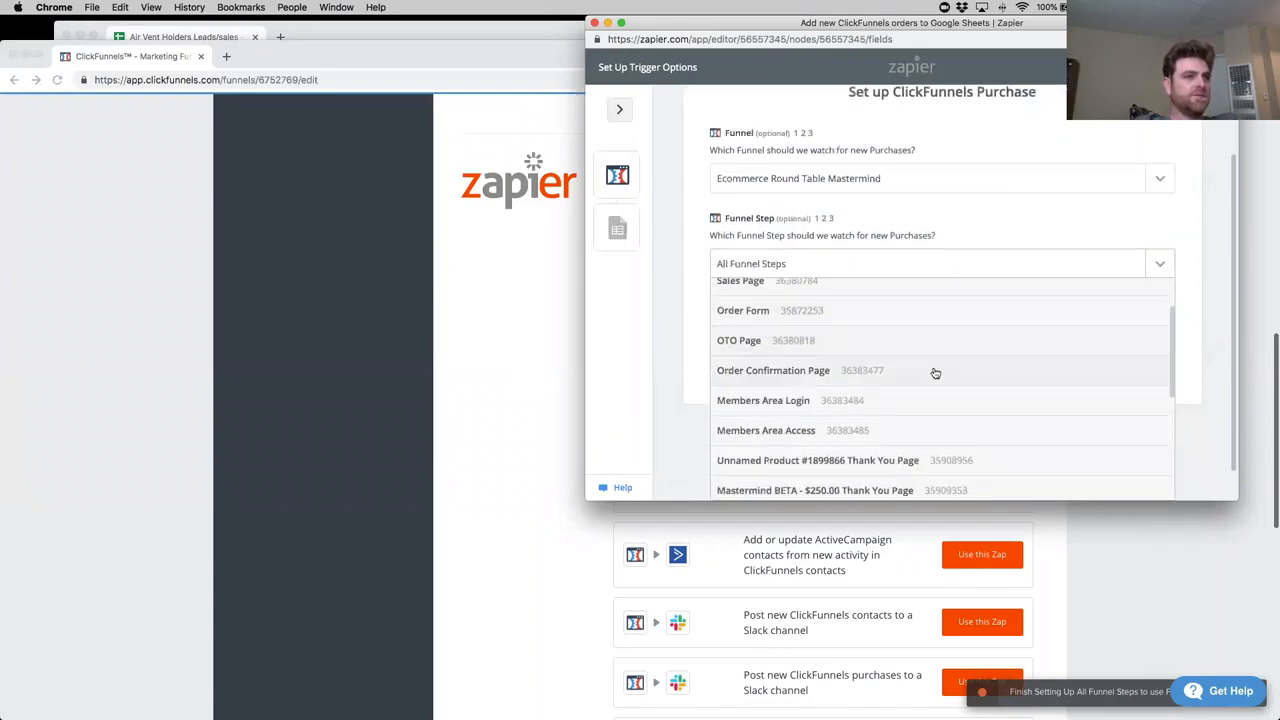
{"action": "scroll", "coordinate": [920, 374], "scroll_direction": "down", "scroll_amount": 3}
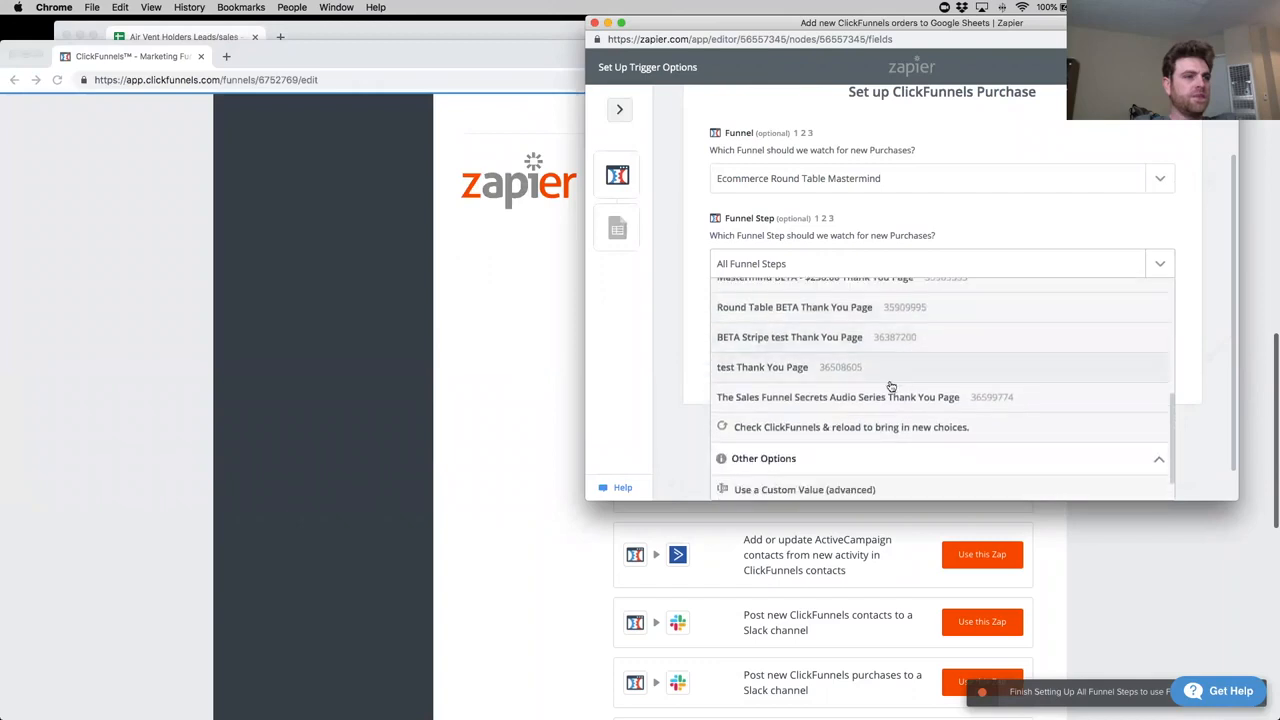
{"action": "left_click", "coordinate": [871, 394]}
{"action": "left_click", "coordinate": [1050, 243]}
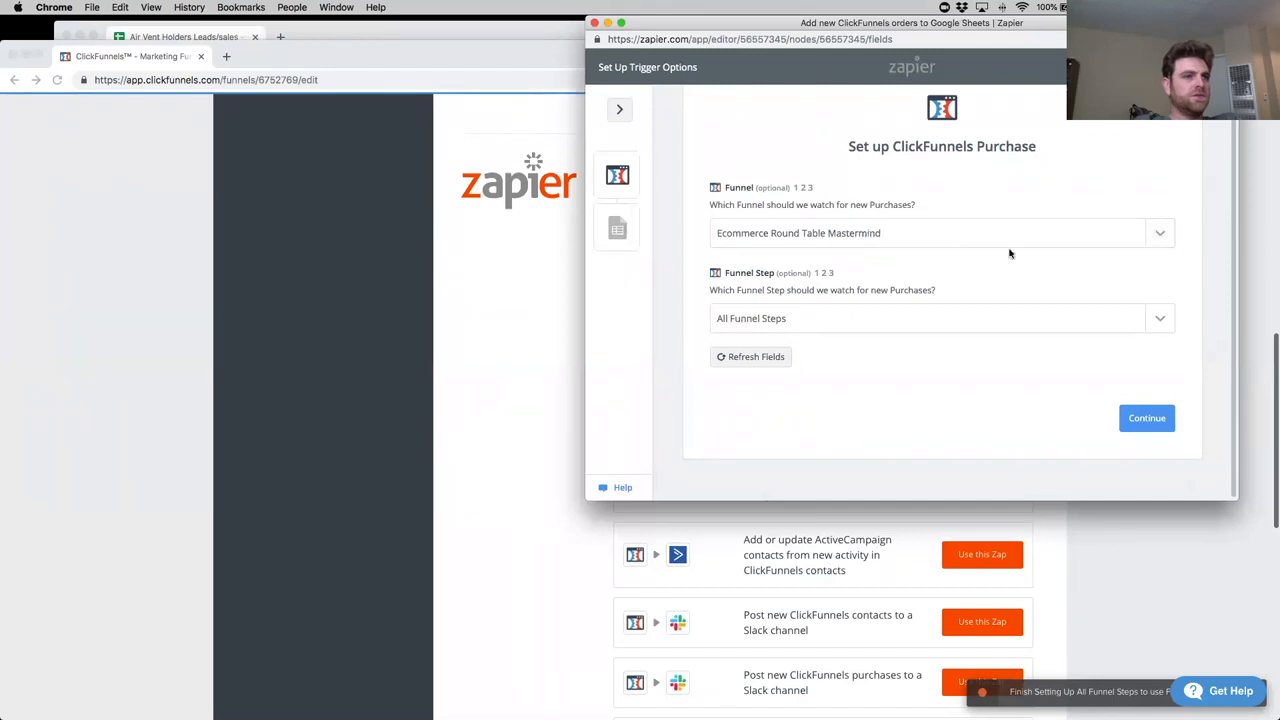
Set the purchase trigger's funnel to Round Table (share funnel).
{"action": "left_click", "coordinate": [1163, 234]}
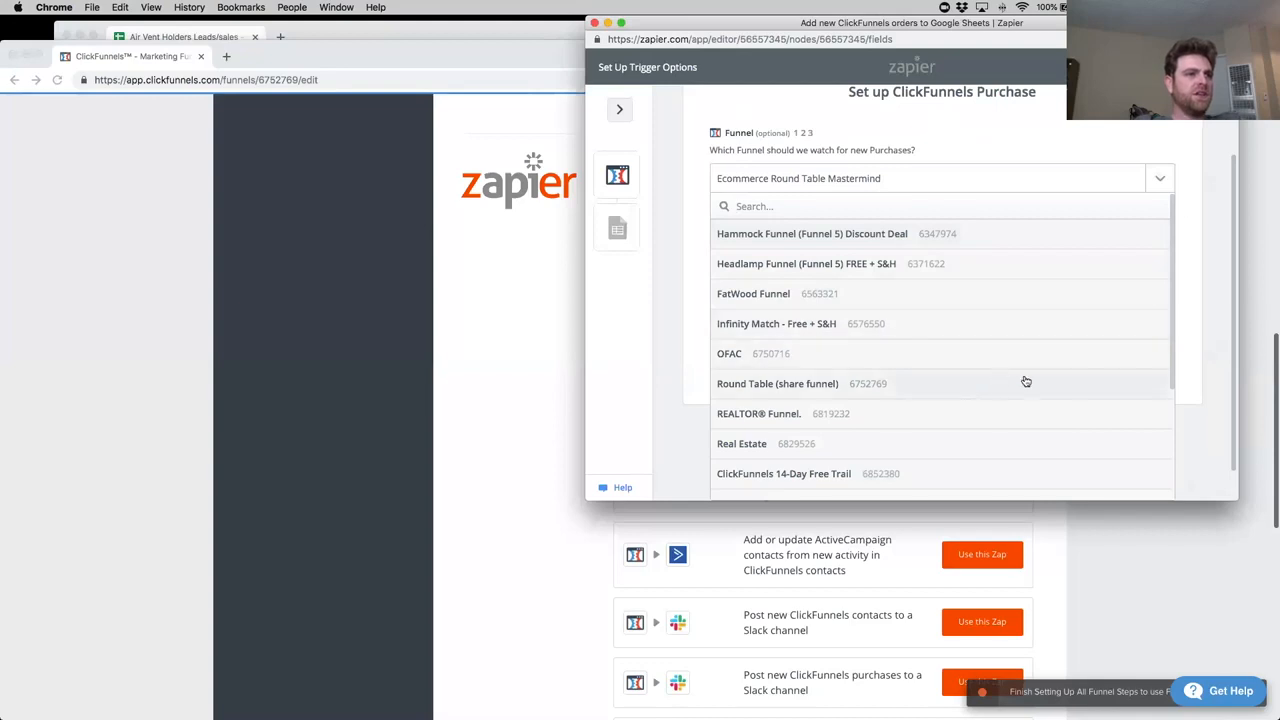
{"action": "scroll", "coordinate": [971, 384], "scroll_direction": "down", "scroll_amount": 3}
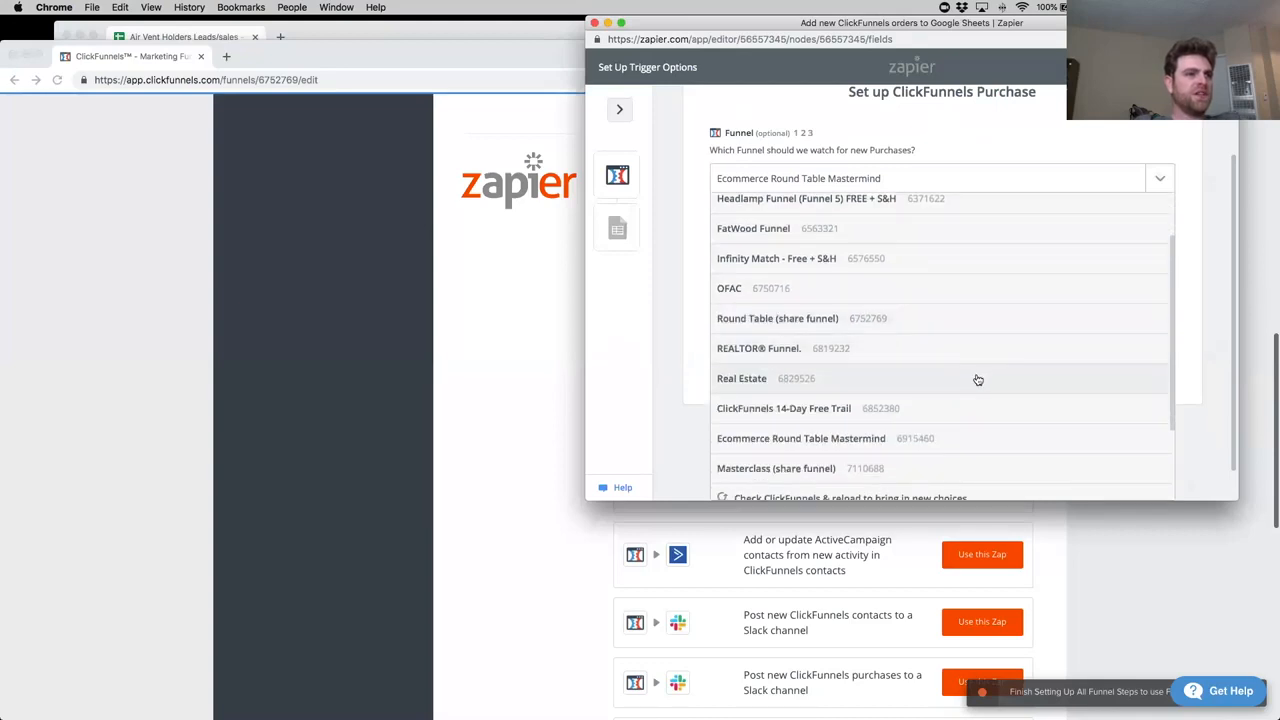
{"action": "scroll", "coordinate": [860, 356], "scroll_direction": "up", "scroll_amount": 1}
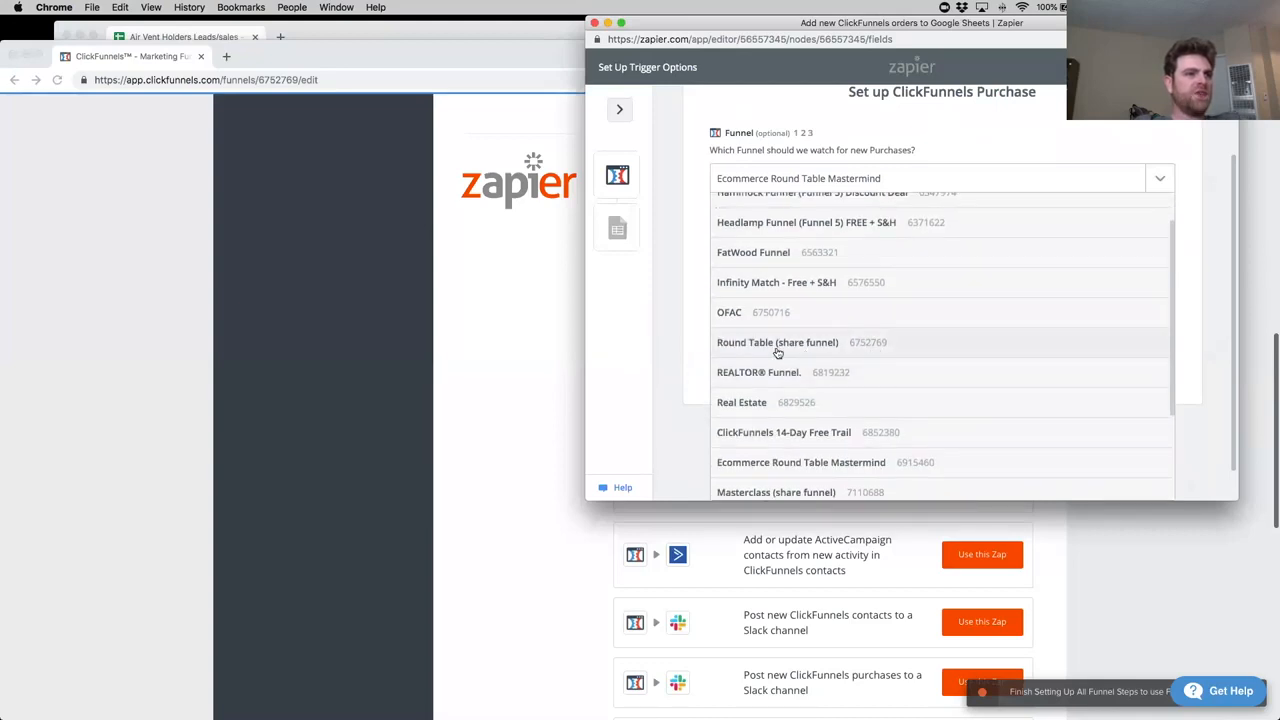
{"action": "left_click", "coordinate": [790, 351]}
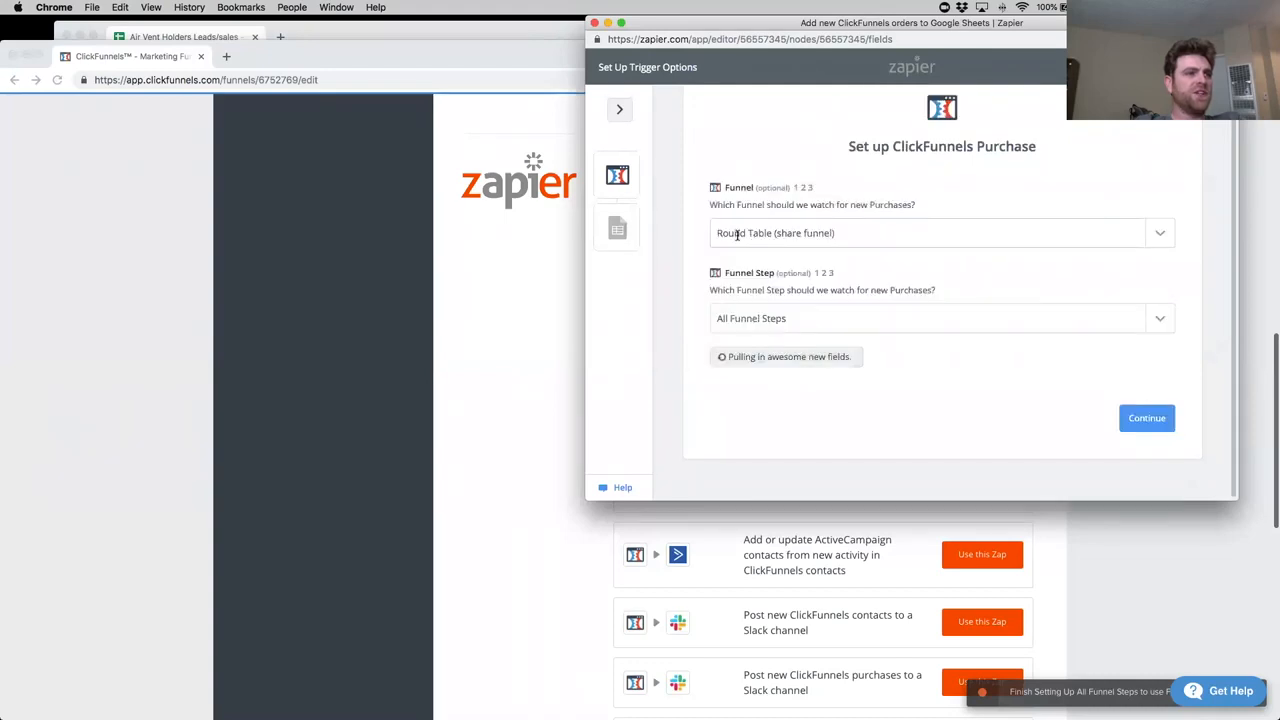
Check the funnel's name in the ClickFunnels funnel settings and return to the Zap editor.
{"action": "left_click", "coordinate": [166, 282]}
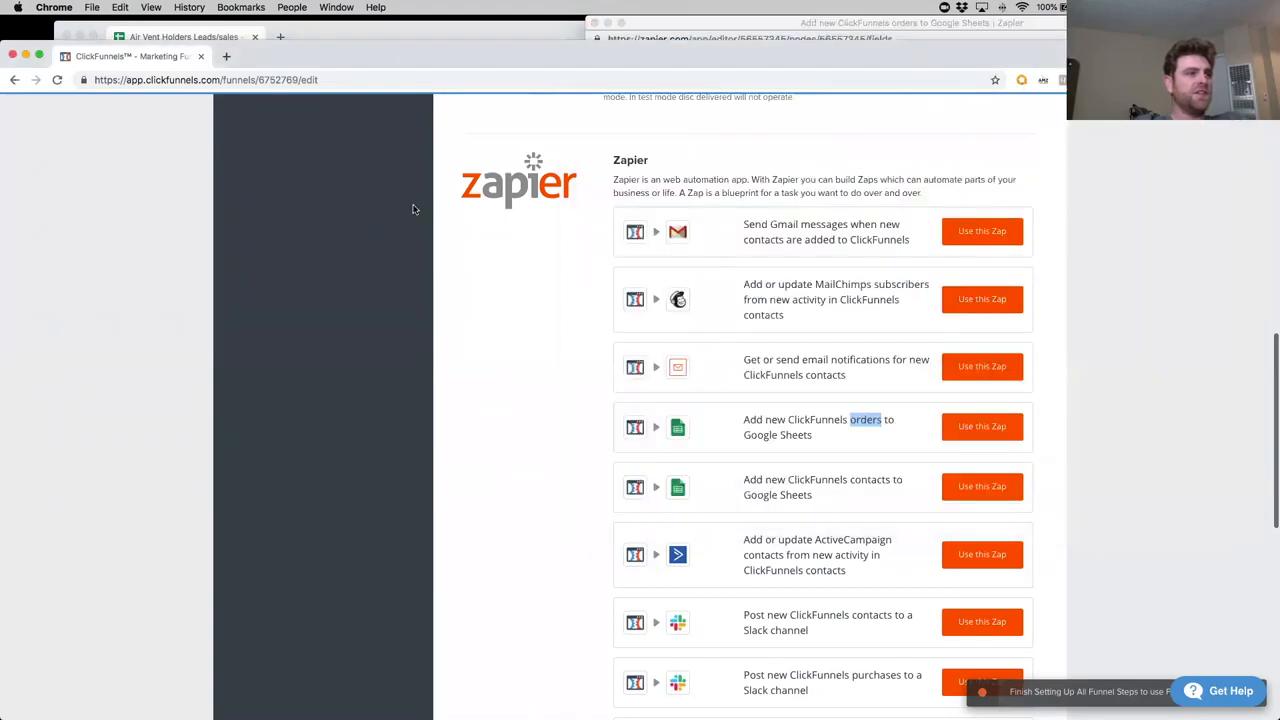
{"action": "scroll", "coordinate": [412, 209], "scroll_direction": "up", "scroll_amount": 10}
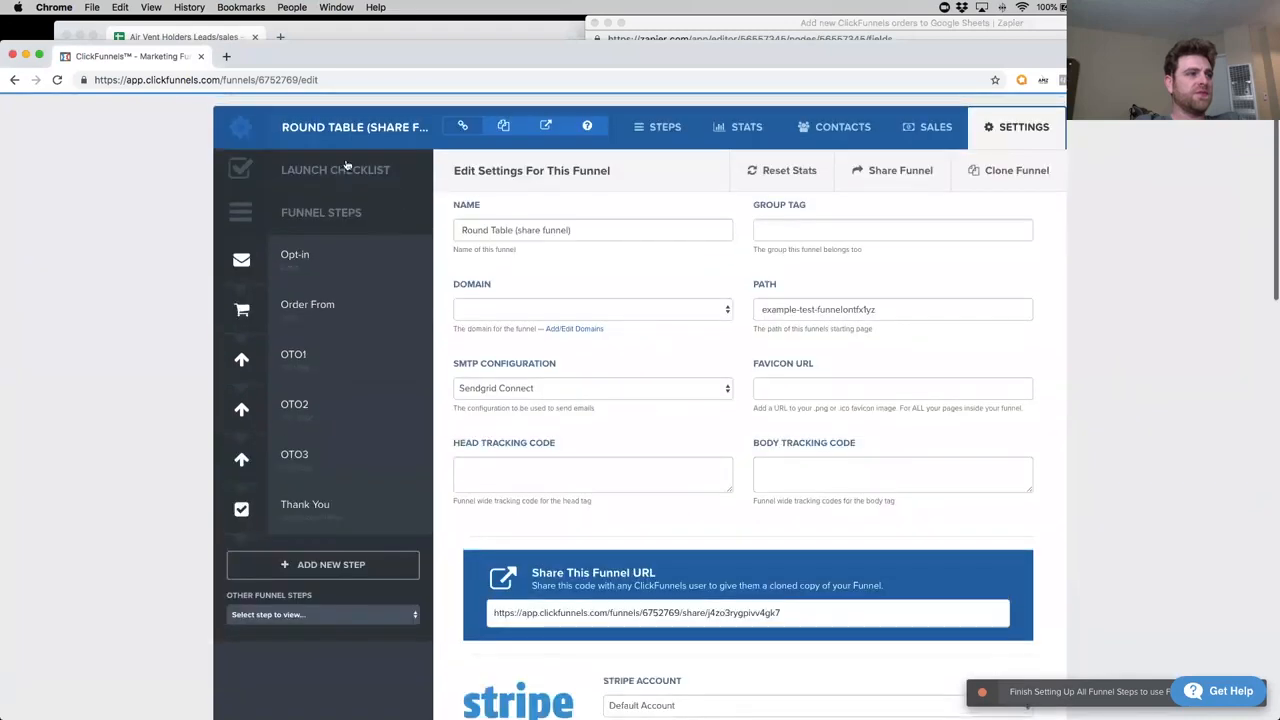
{"action": "left_click", "coordinate": [711, 26]}
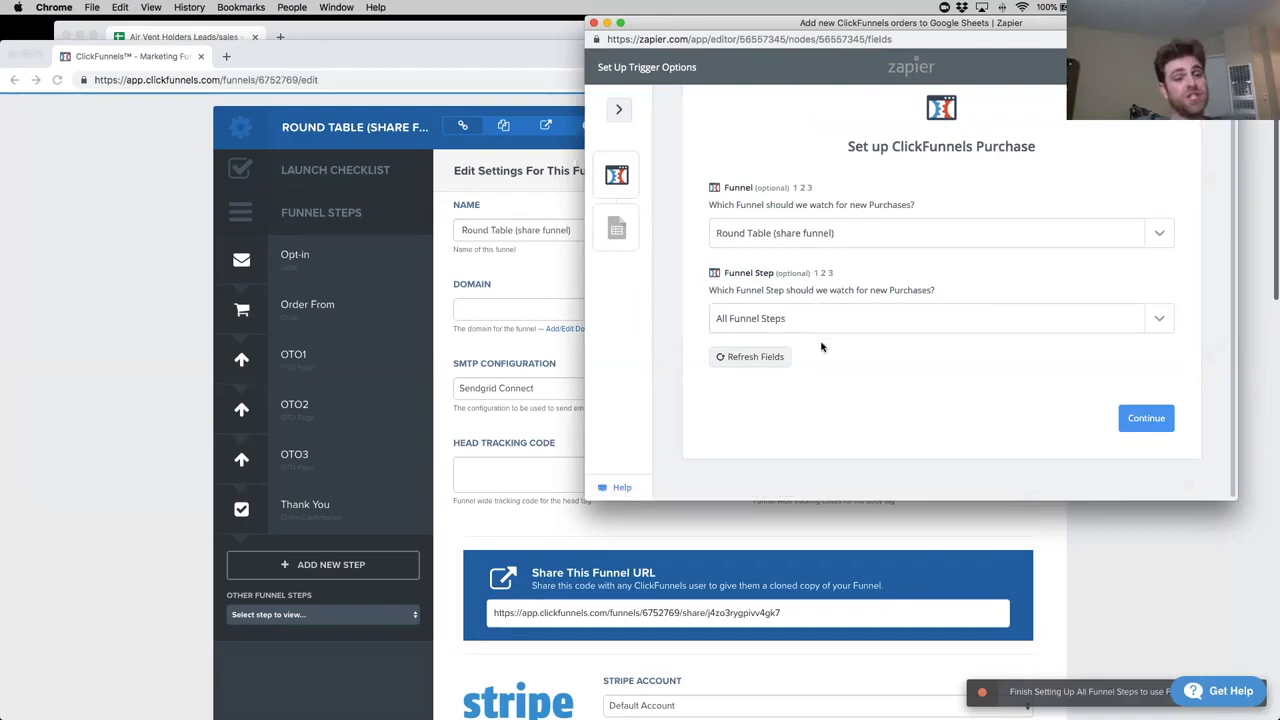
Finish the trigger options, skip the purchase sample test and accept the Create Spreadsheet Row action for Google Sheets.
{"action": "left_click", "coordinate": [1145, 420]}
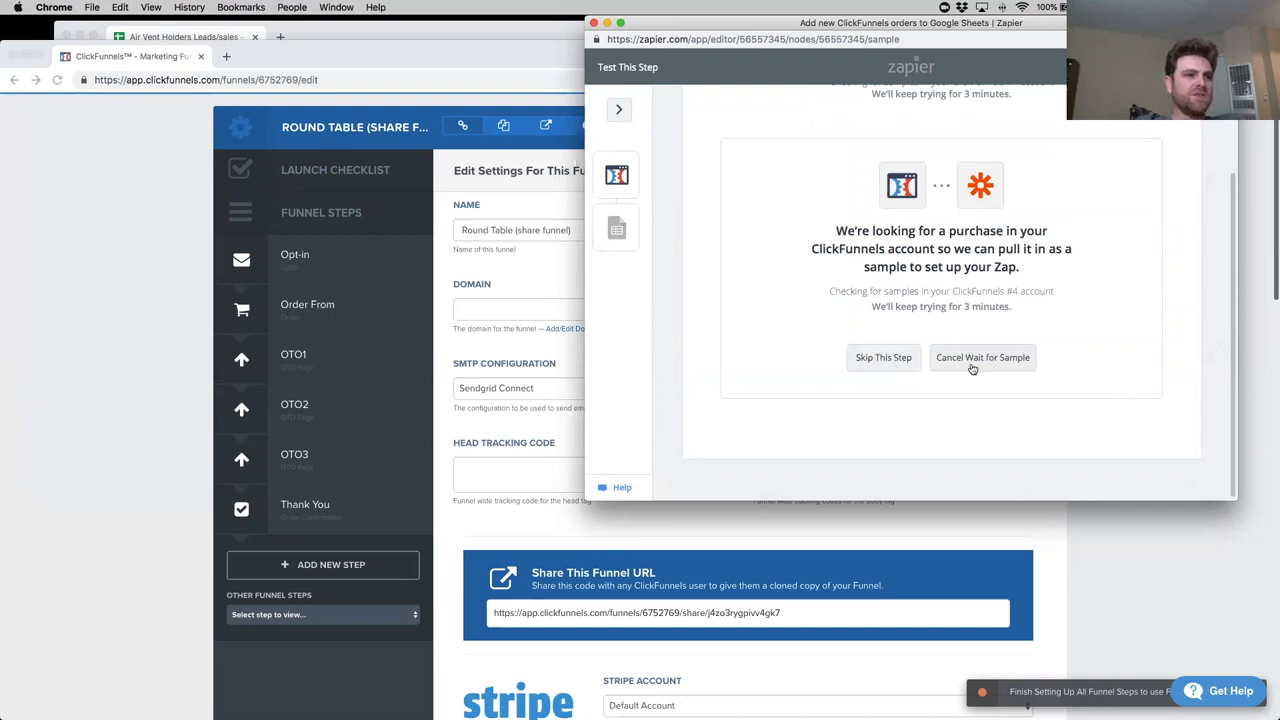
{"action": "left_click", "coordinate": [893, 369]}
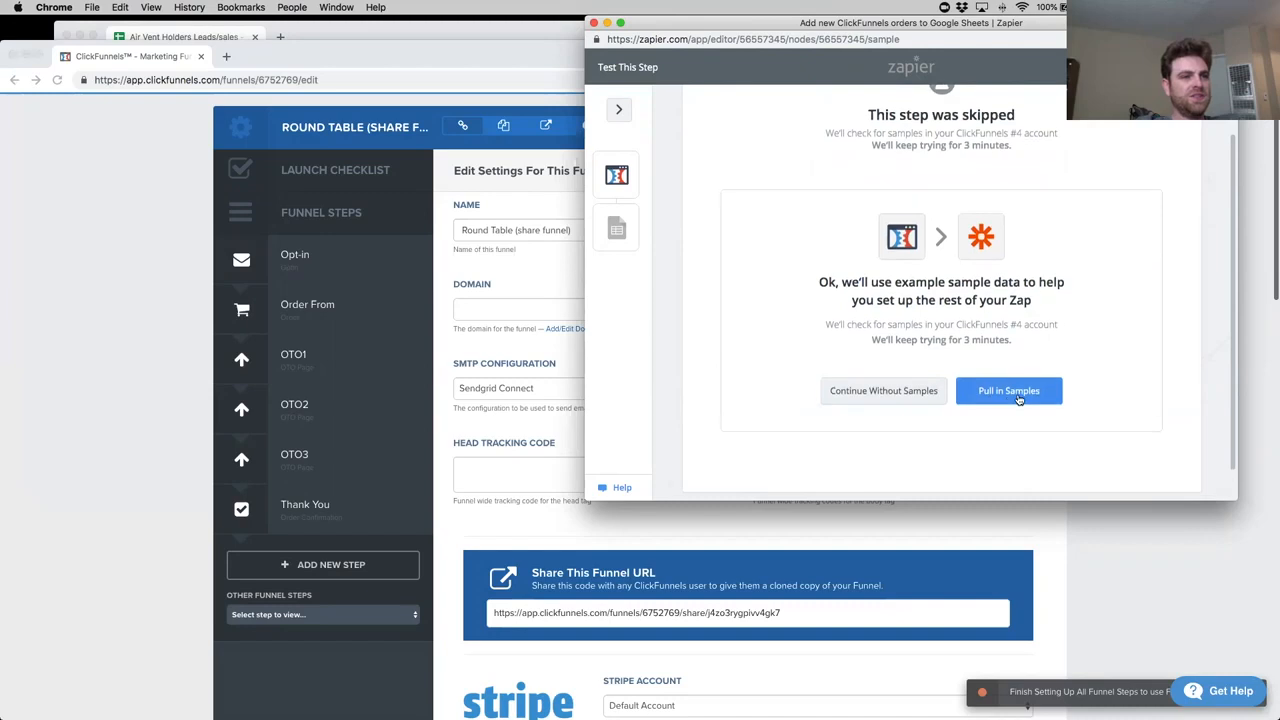
{"action": "left_click", "coordinate": [921, 393]}
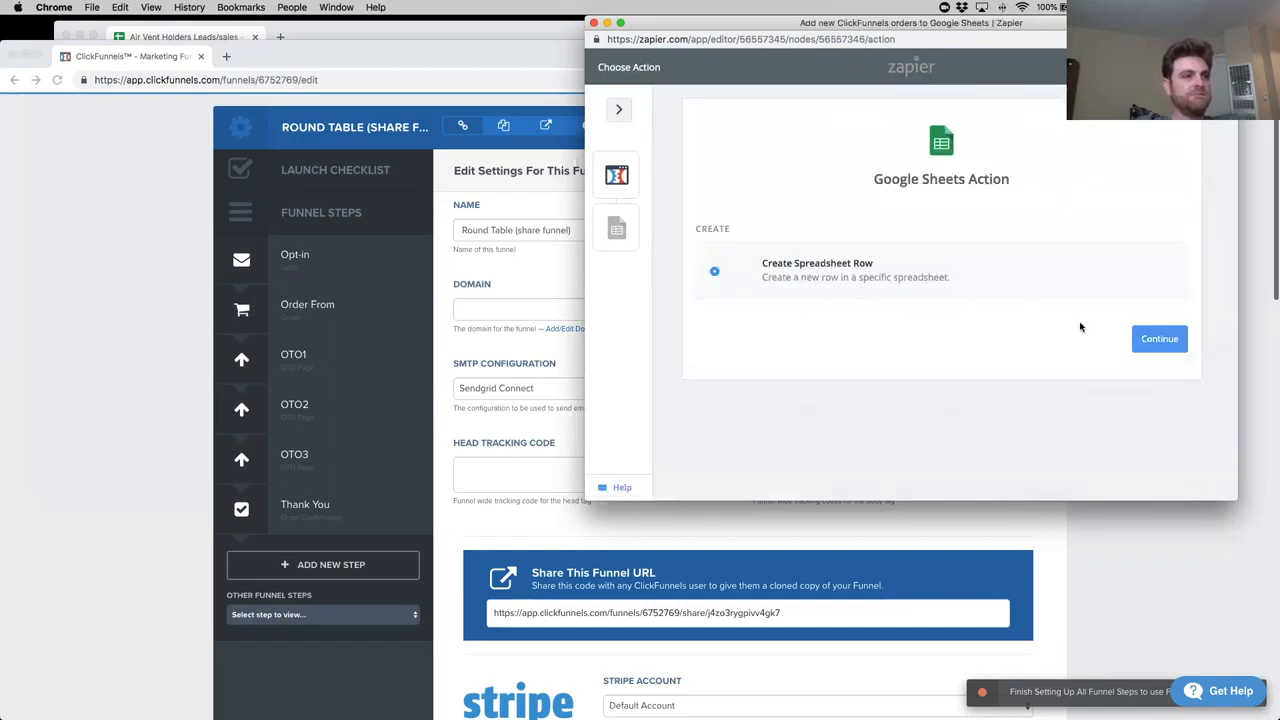
{"action": "left_click", "coordinate": [1152, 344]}
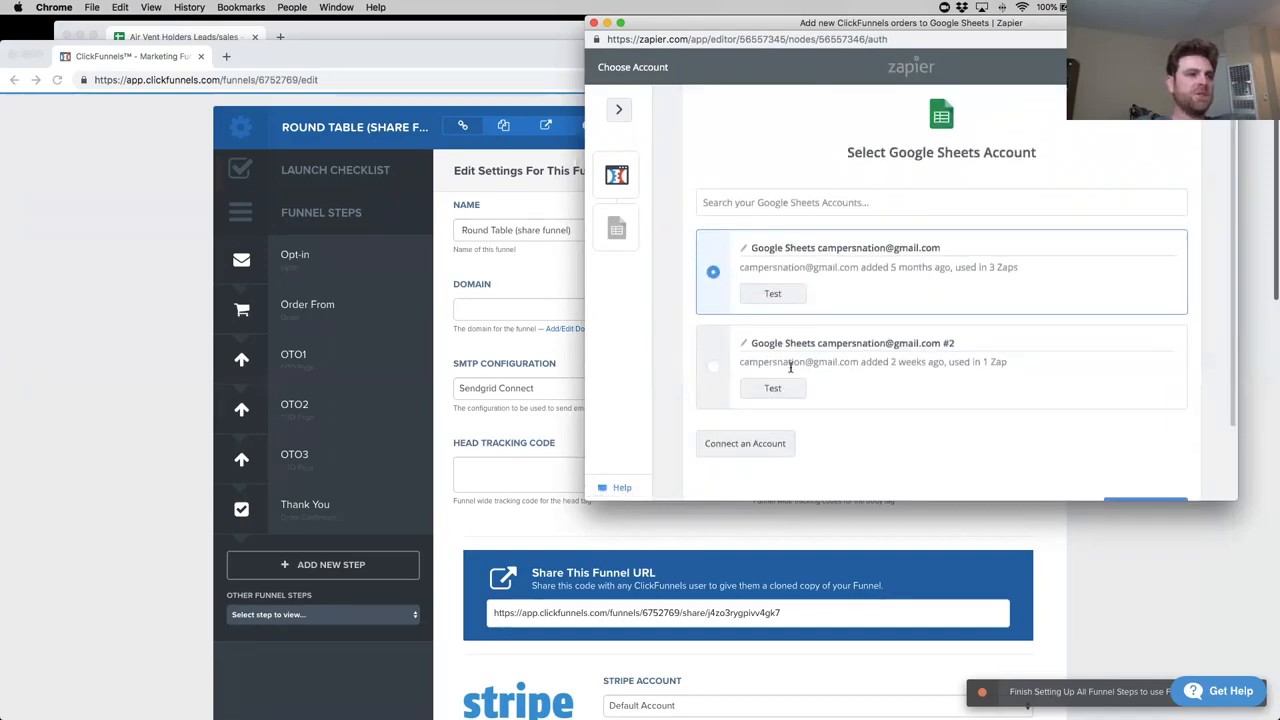
Connect another Google Sheets account using the Ecomm Round Table Google login and allow Zapier access to it.
{"action": "scroll", "coordinate": [791, 372], "scroll_direction": "down", "scroll_amount": 1}
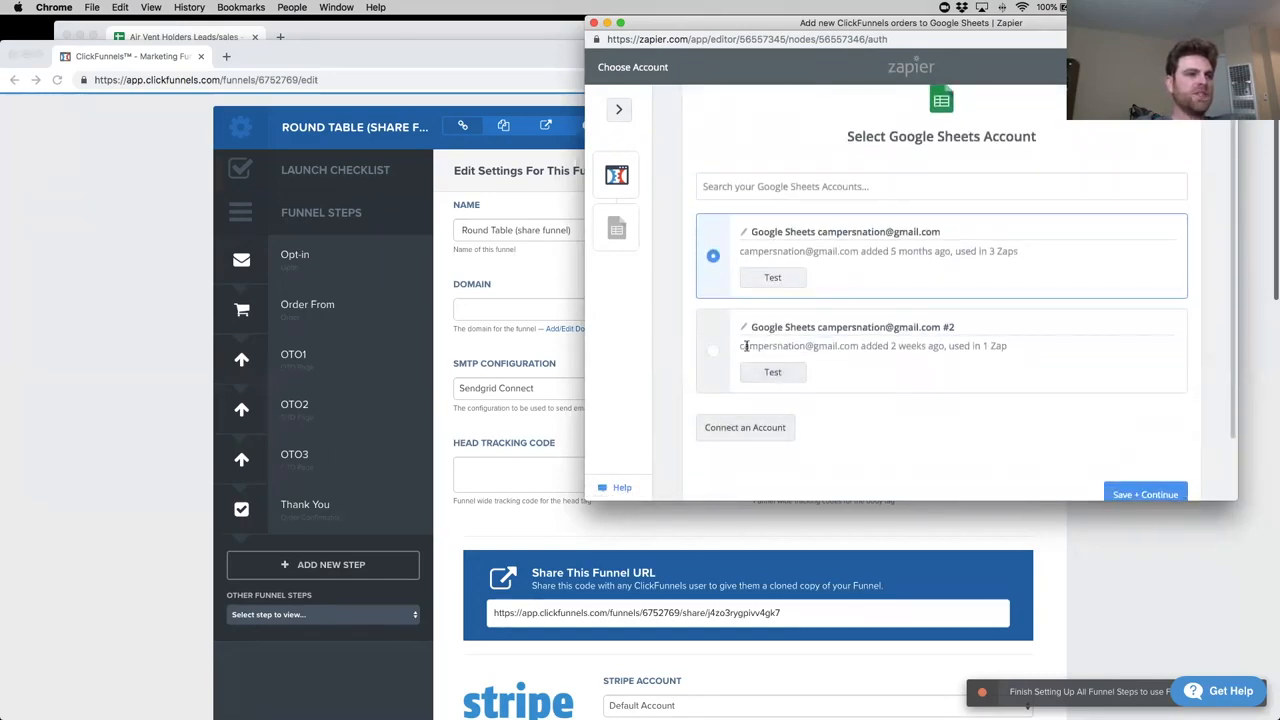
{"action": "left_click", "coordinate": [745, 427]}
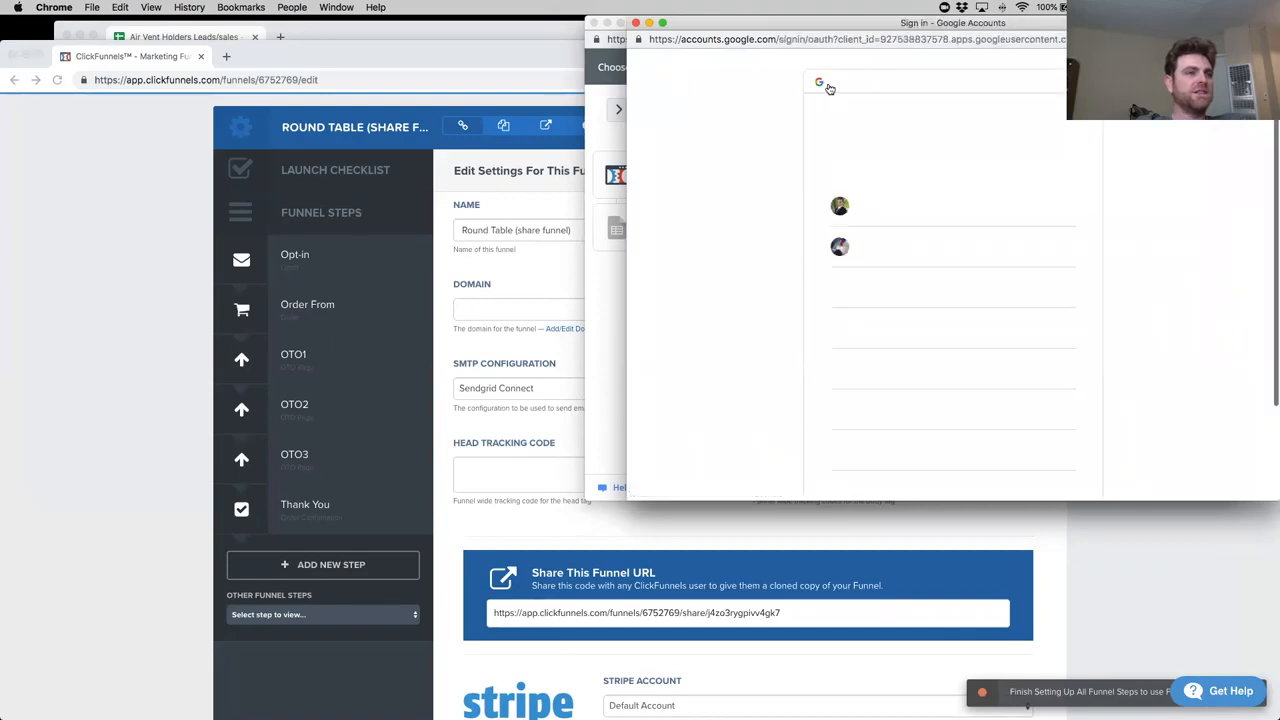
{"action": "scroll", "coordinate": [919, 326], "scroll_direction": "down", "scroll_amount": 2}
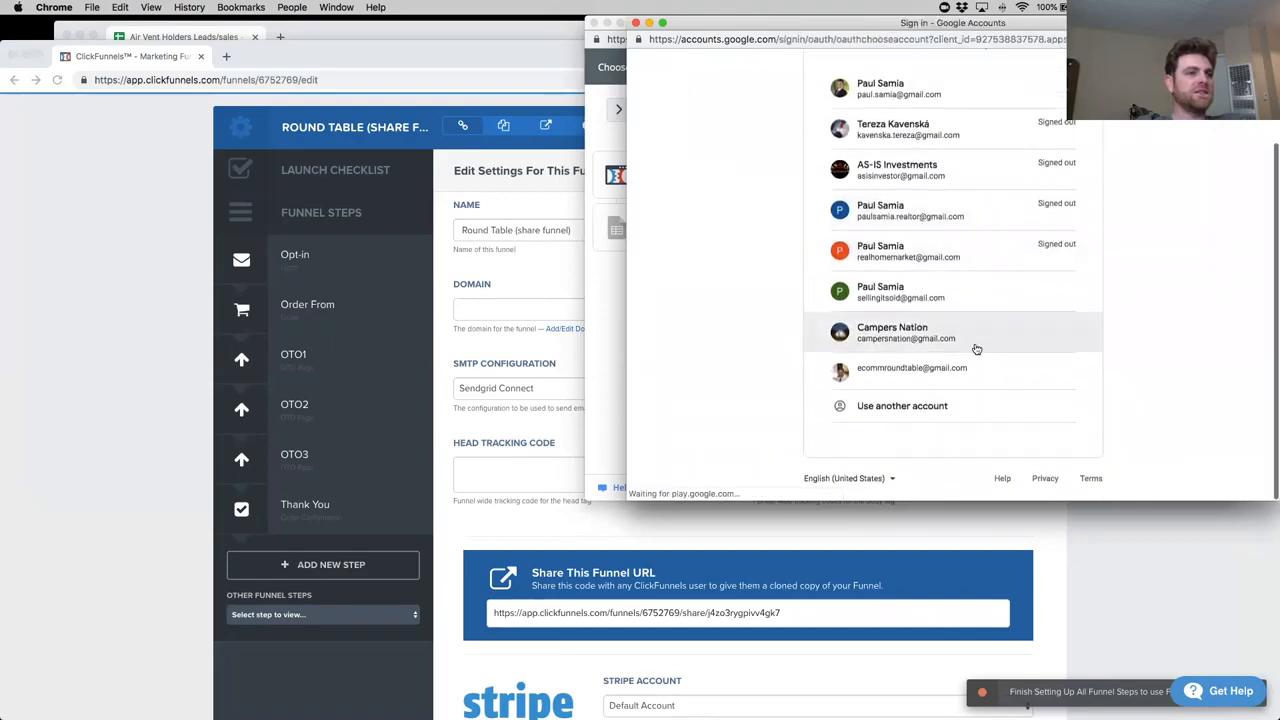
{"action": "left_click", "coordinate": [953, 383]}
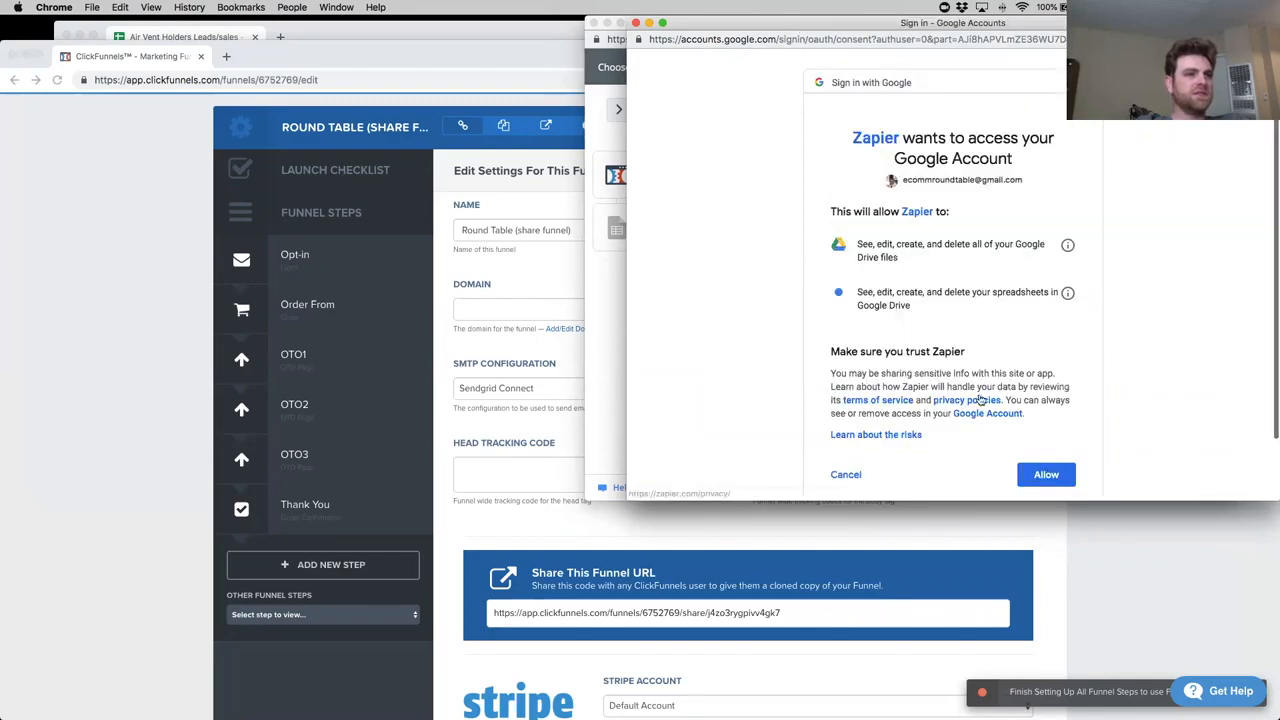
{"action": "scroll", "coordinate": [980, 400], "scroll_direction": "down", "scroll_amount": 1}
{"action": "left_click", "coordinate": [1050, 442]}
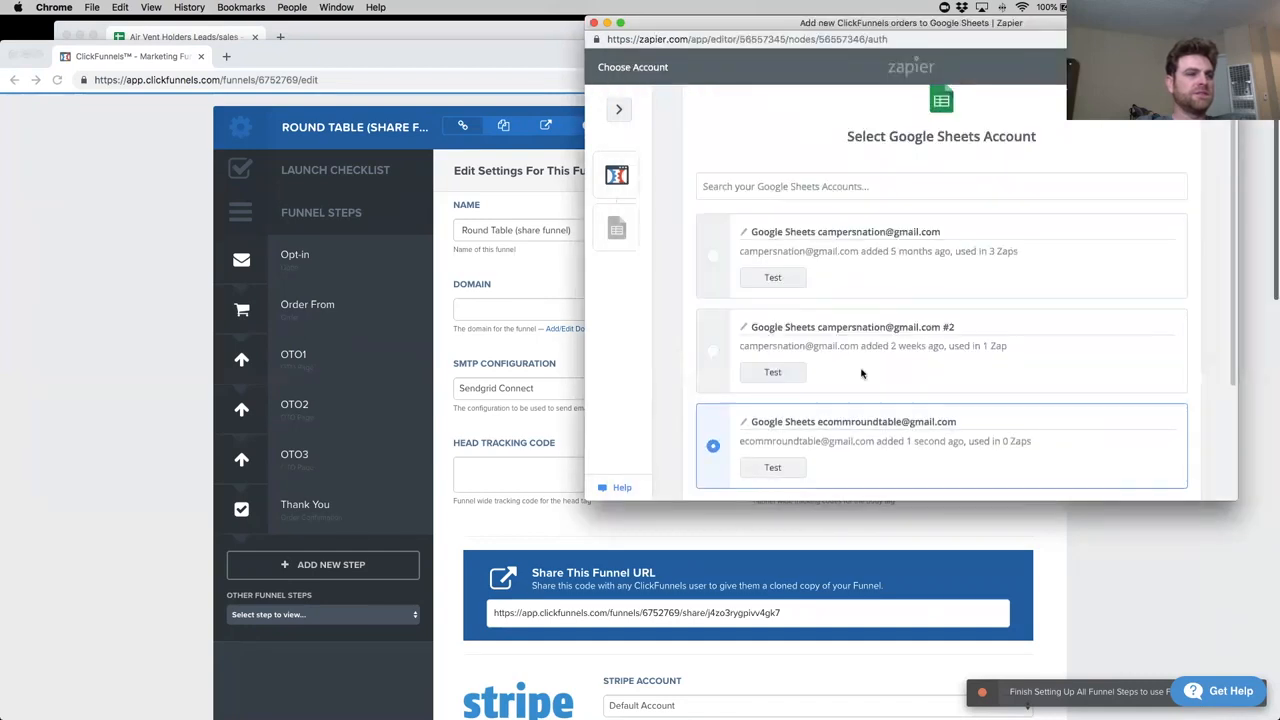
Check in Google Sheets which Google account holds the Air Vent Holders Leads/sales spreadsheet and return to the Zap editor.
{"action": "scroll", "coordinate": [862, 374], "scroll_direction": "down", "scroll_amount": 3}
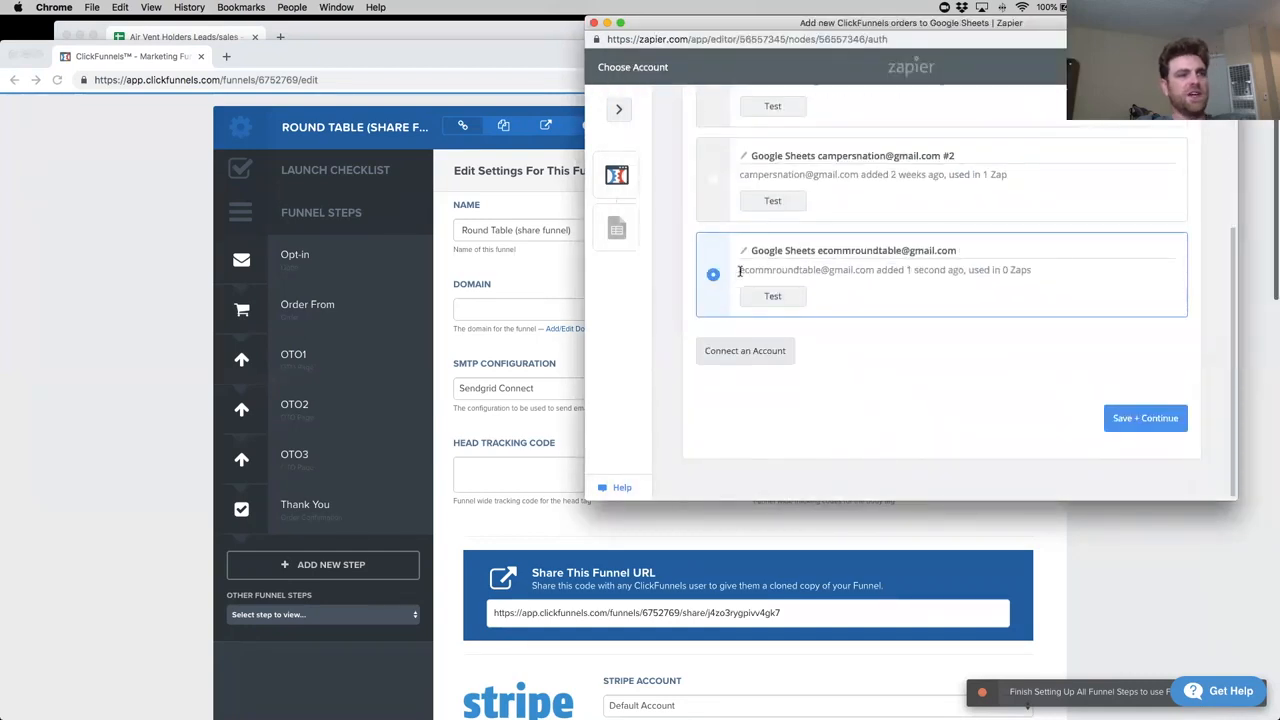
{"action": "left_click", "coordinate": [425, 36]}
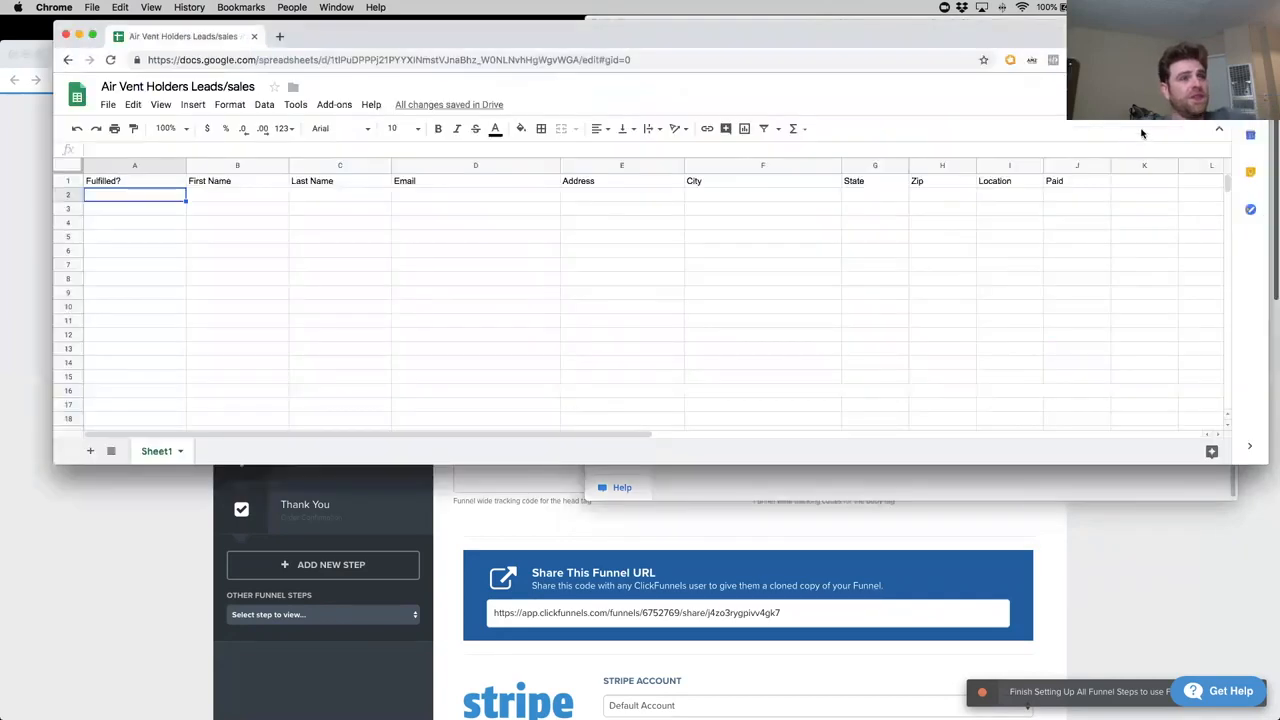
{"action": "left_click", "coordinate": [1240, 95]}
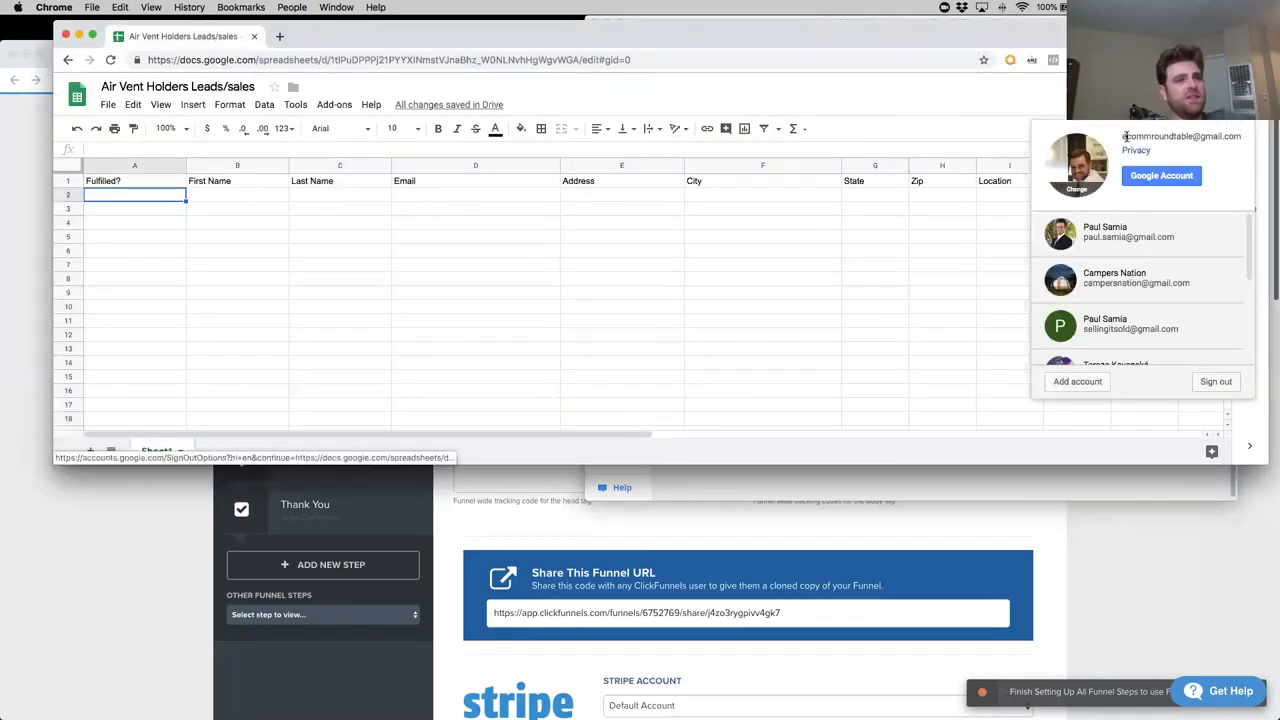
{"action": "left_click", "coordinate": [900, 109]}
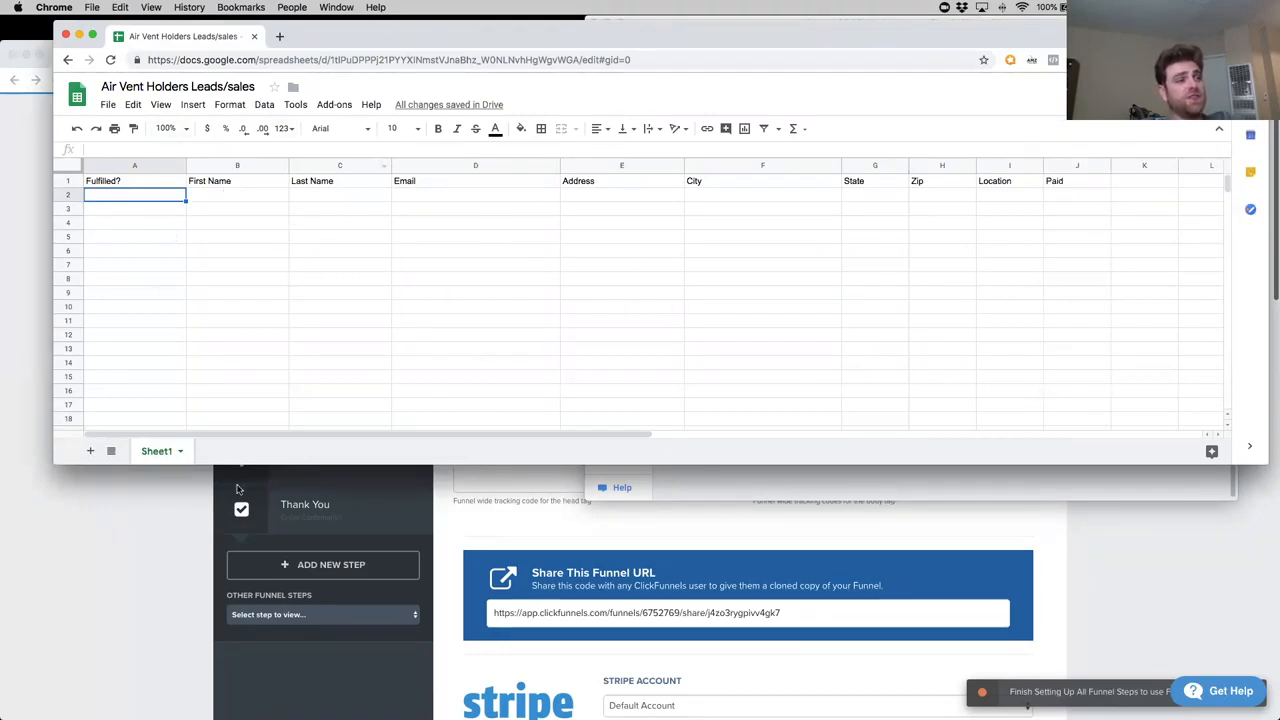
{"action": "left_click", "coordinate": [183, 529]}
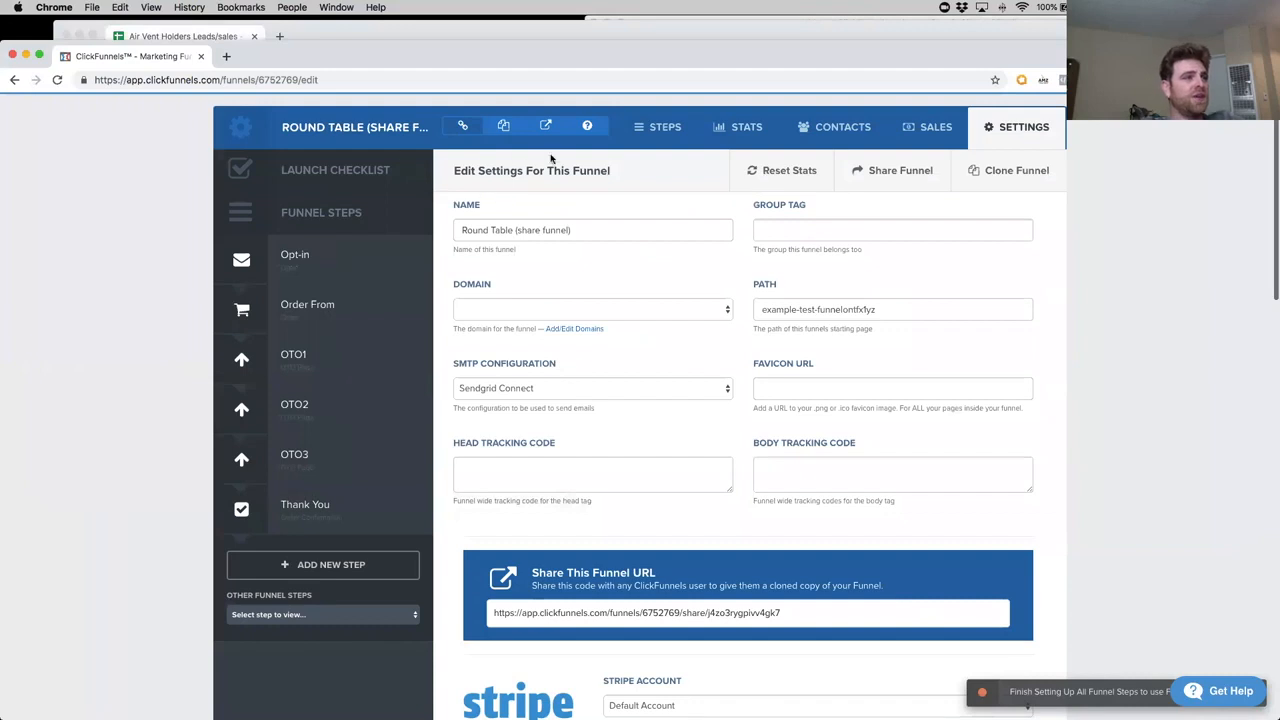
{"action": "key", "text": "ctrl+Up"}
{"action": "left_click", "coordinate": [854, 240]}
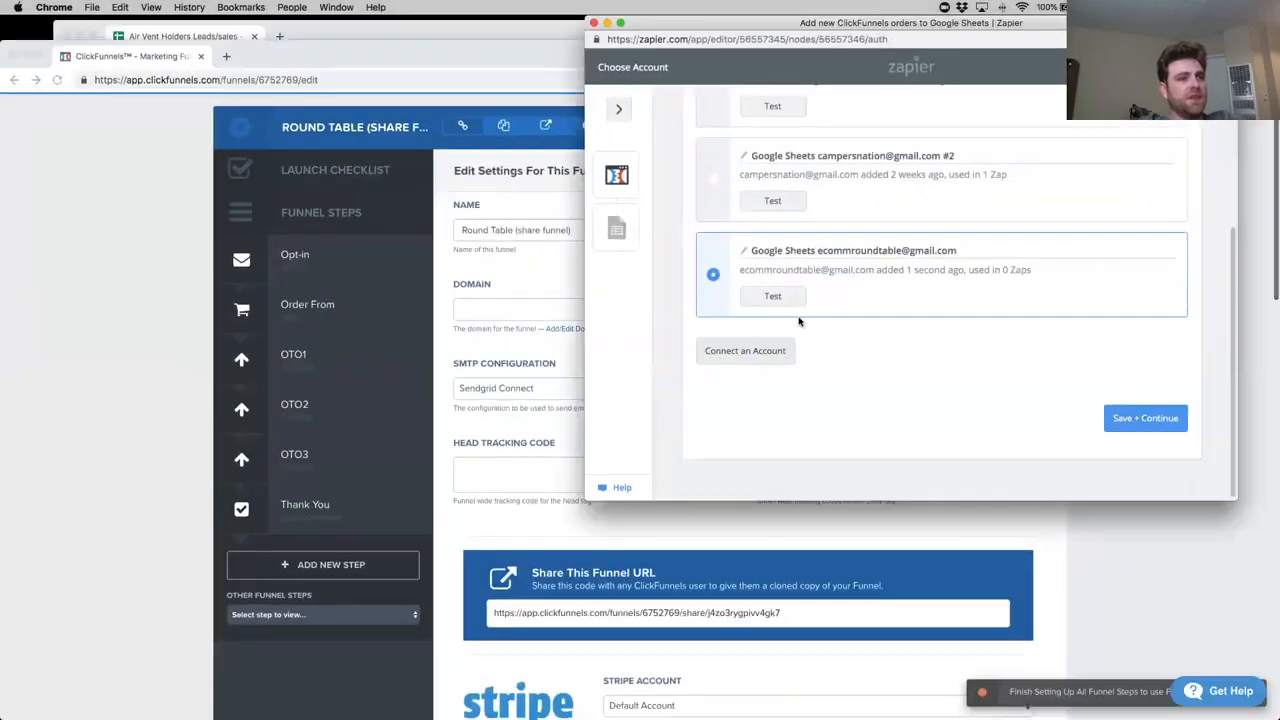
Continue with the newly connected Google Sheets account and select Air Vent Holders Leads/sales as the spreadsheet.
{"action": "left_click", "coordinate": [1140, 420]}
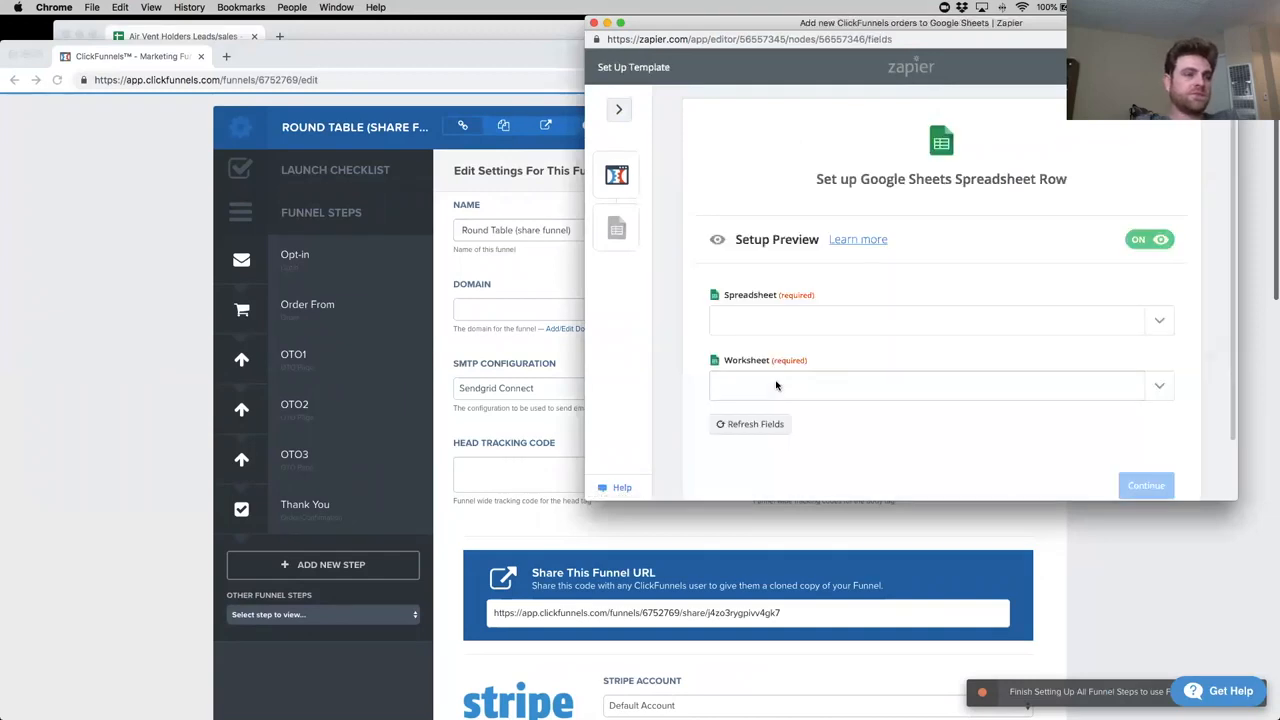
{"action": "scroll", "coordinate": [849, 303], "scroll_direction": "down", "scroll_amount": 2}
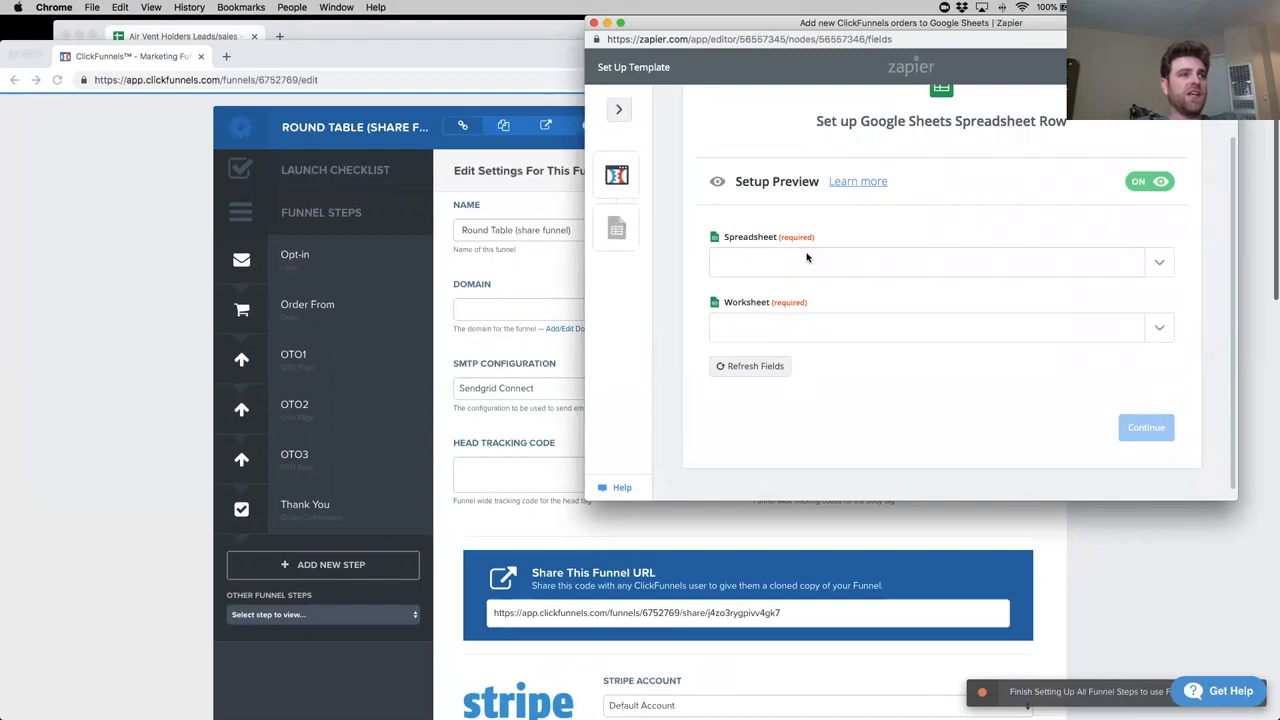
{"action": "left_click", "coordinate": [1158, 264]}
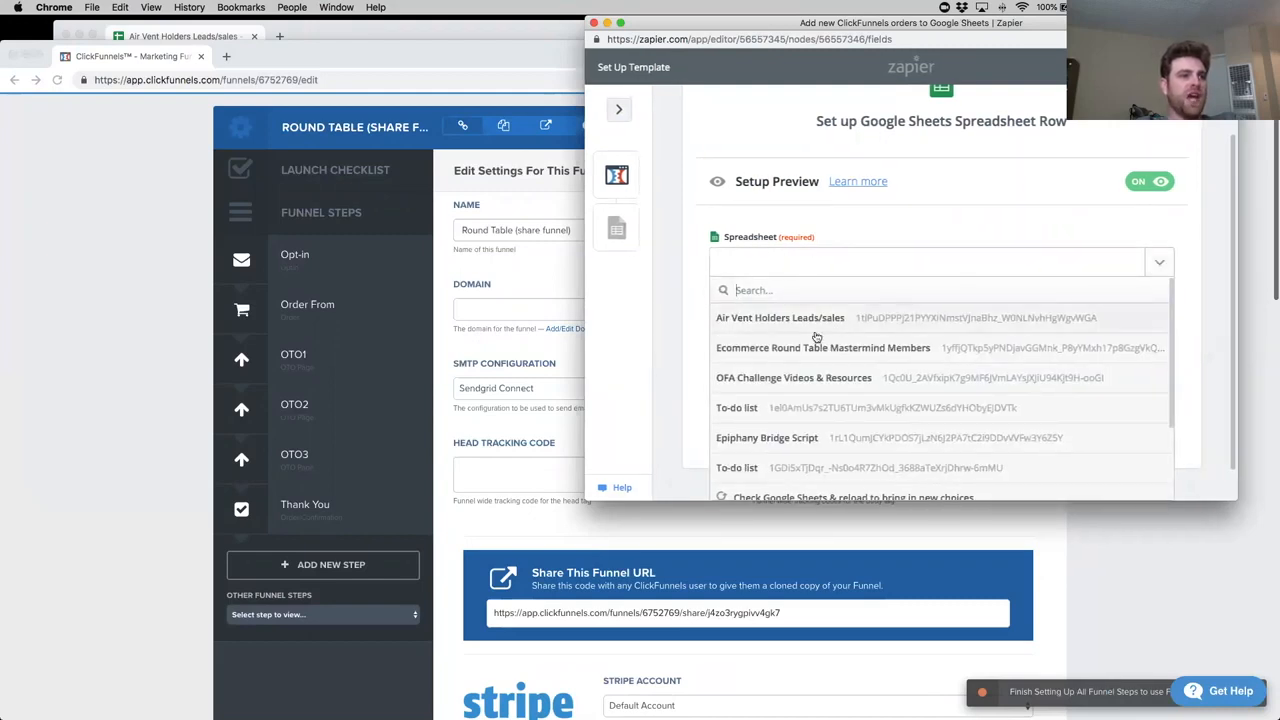
{"action": "left_click", "coordinate": [742, 325]}
Compare the selected spreadsheet with the title of the open Google Sheet and return to the Zap editor.
{"action": "left_click", "coordinate": [342, 36]}
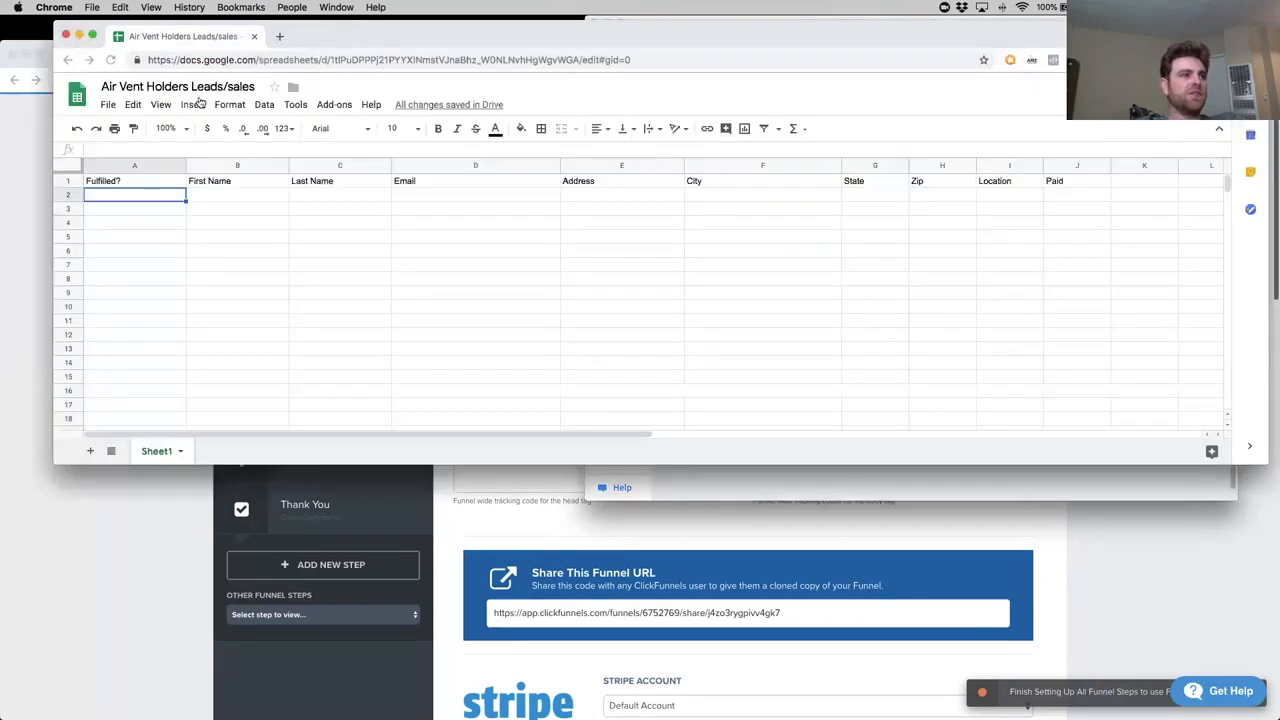
{"action": "left_click", "coordinate": [182, 478]}
{"action": "key", "text": "ctrl+Up"}
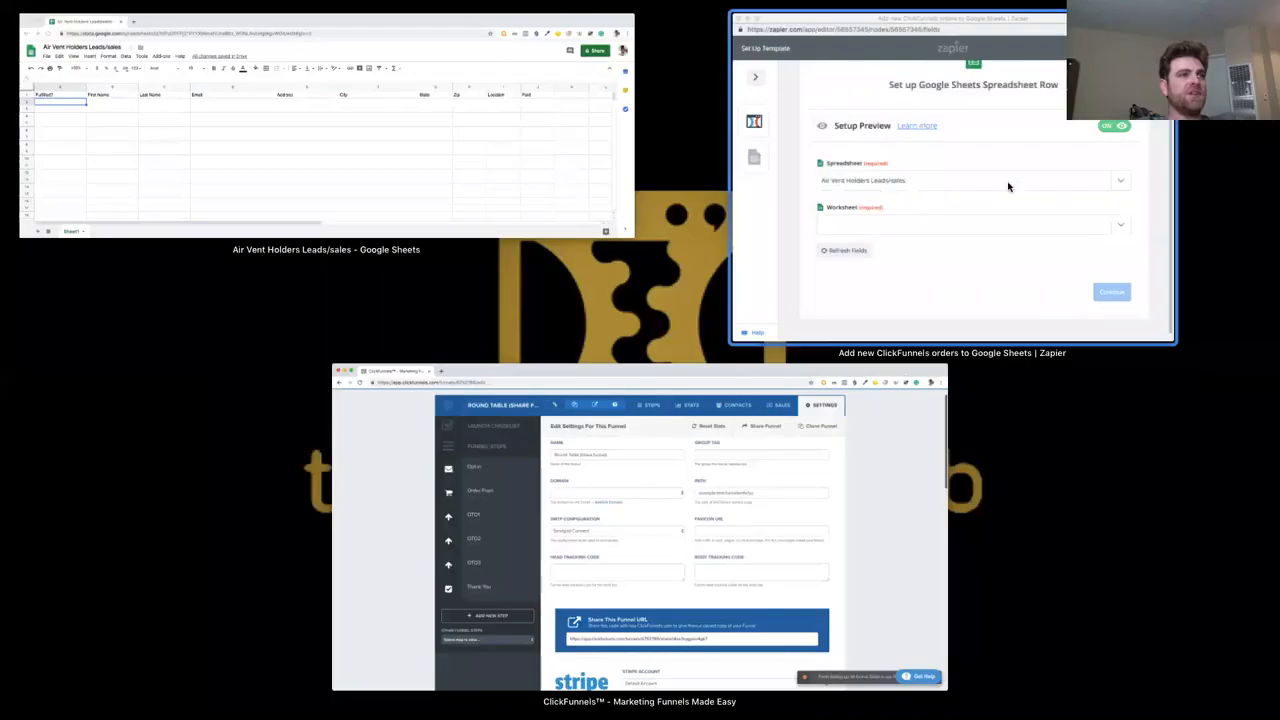
{"action": "left_click", "coordinate": [1009, 187]}
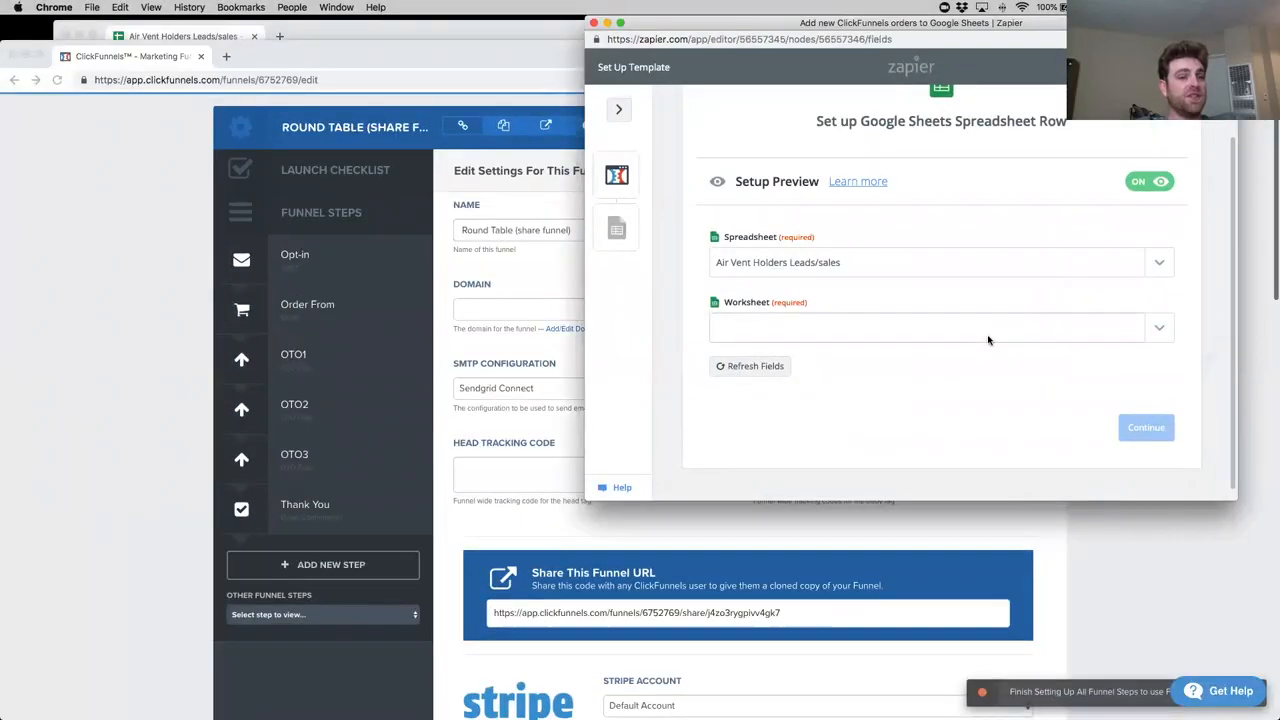
Select Sheet1 as the Zap's worksheet and bring up the Google Sheet to check its tab name.
{"action": "left_click", "coordinate": [1159, 327]}
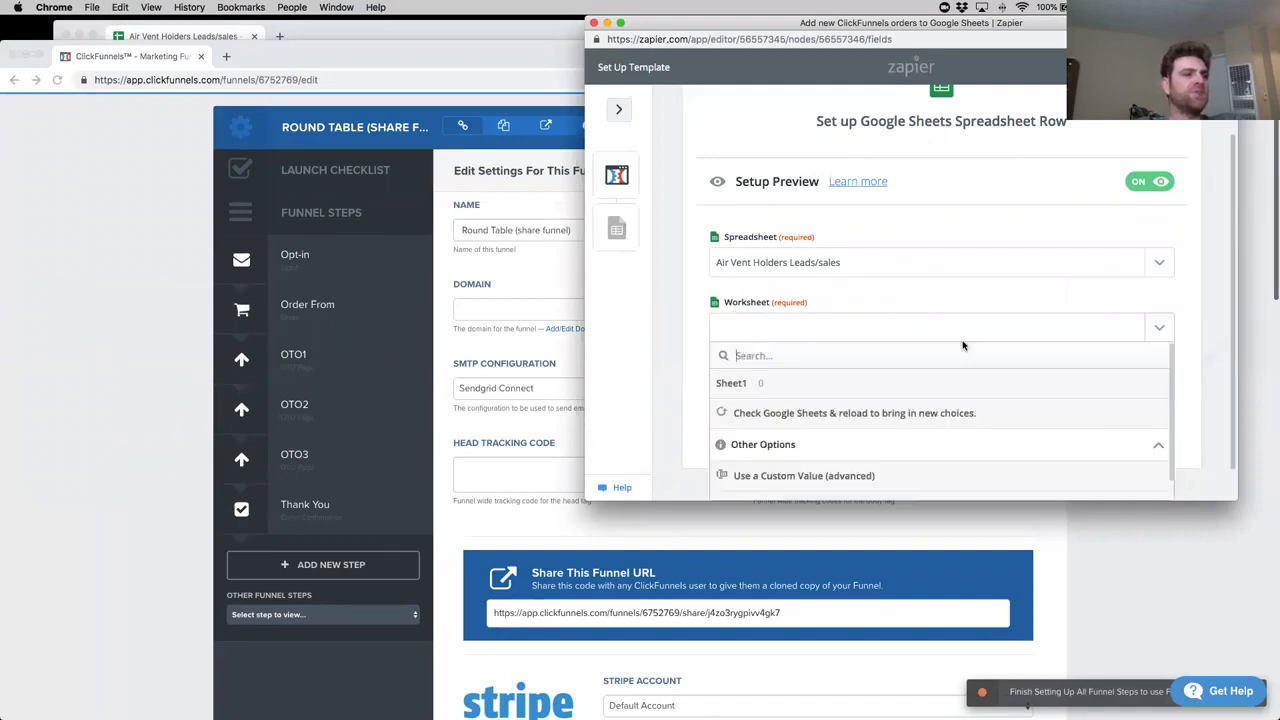
{"action": "left_click", "coordinate": [789, 393]}
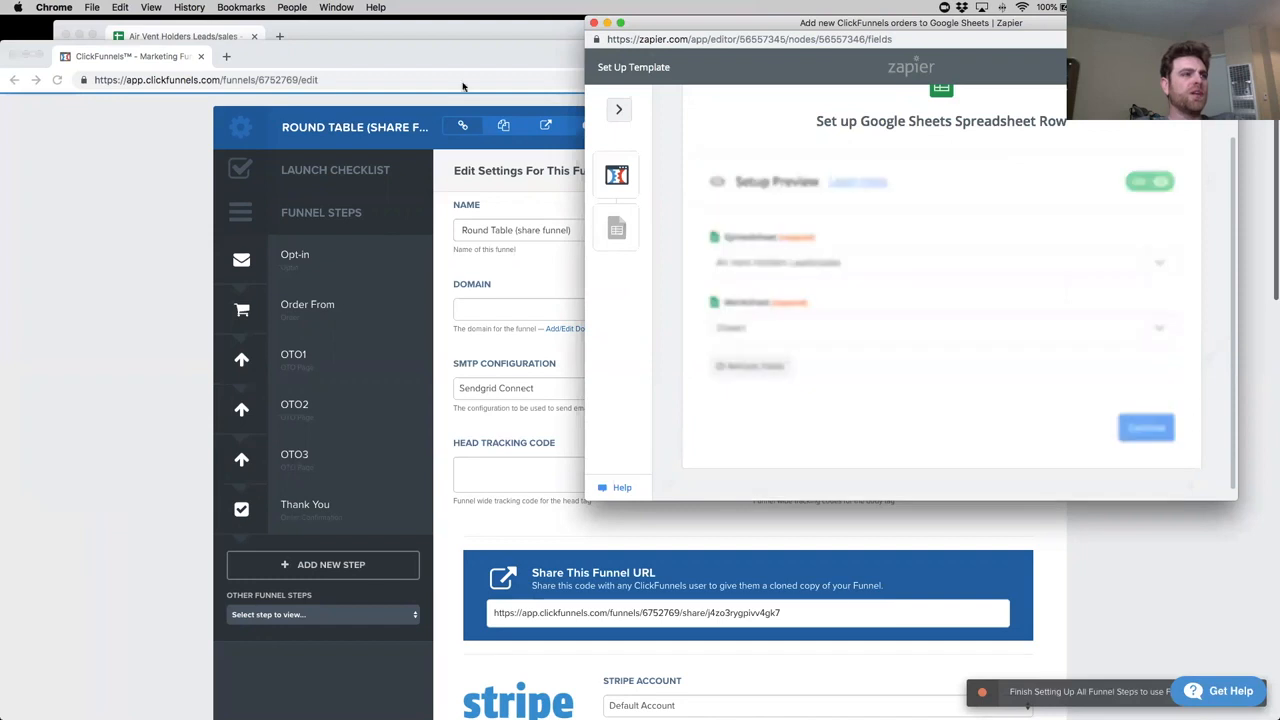
{"action": "left_click", "coordinate": [449, 34]}
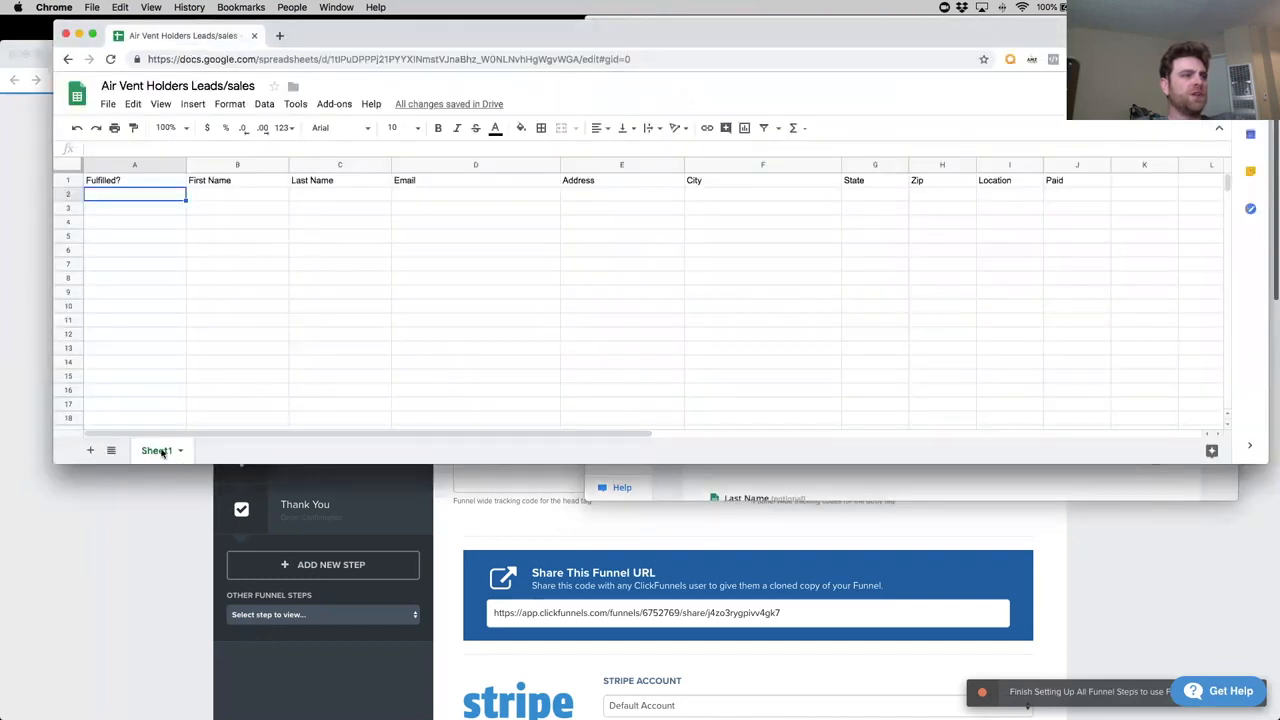
Return to the Zap editor and review the column fields listed below the Sheet1 worksheet.
{"action": "left_click", "coordinate": [63, 517]}
{"action": "scroll", "coordinate": [694, 497], "scroll_direction": "down", "scroll_amount": 2}
{"action": "scroll", "coordinate": [814, 516], "scroll_direction": "up", "scroll_amount": 3}
{"action": "key", "text": "ctrl+Up"}
{"action": "left_click", "coordinate": [829, 276]}
{"action": "scroll", "coordinate": [800, 369], "scroll_direction": "down", "scroll_amount": 5}
{"action": "scroll", "coordinate": [831, 363], "scroll_direction": "down", "scroll_amount": 2}
{"action": "scroll", "coordinate": [831, 365], "scroll_direction": "up", "scroll_amount": 5}
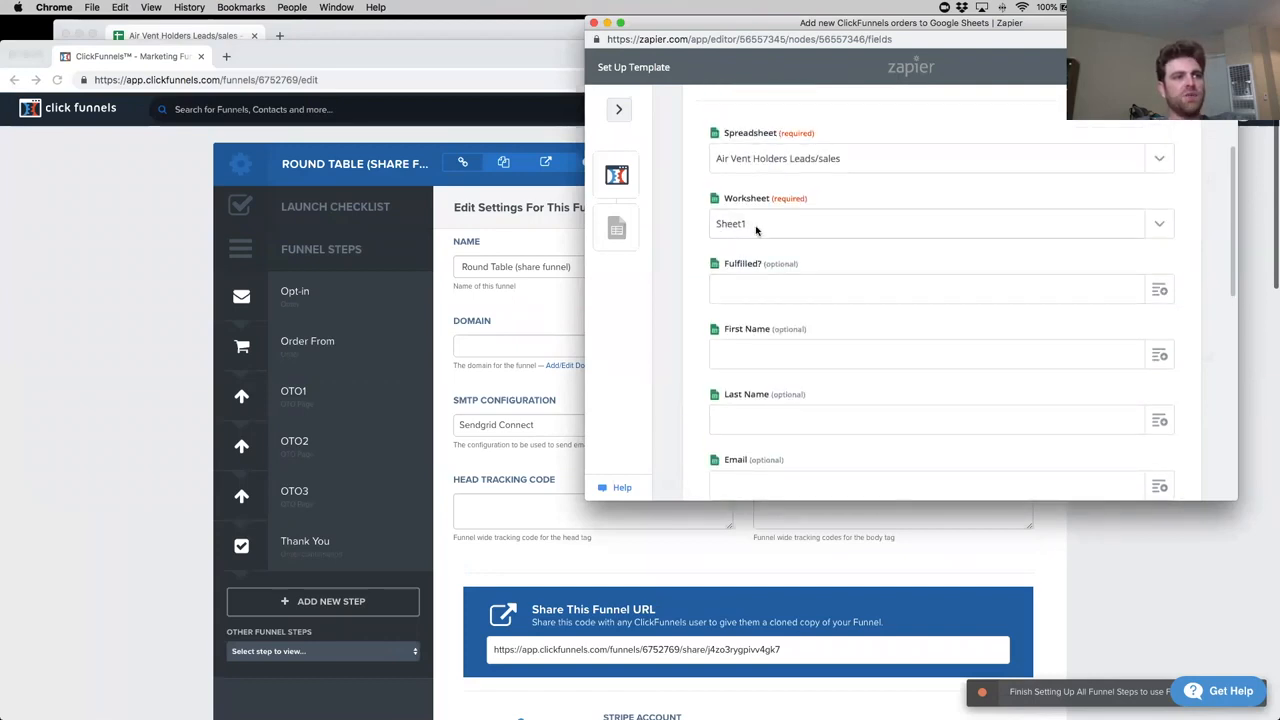
{"action": "scroll", "coordinate": [782, 372], "scroll_direction": "down", "scroll_amount": 5}
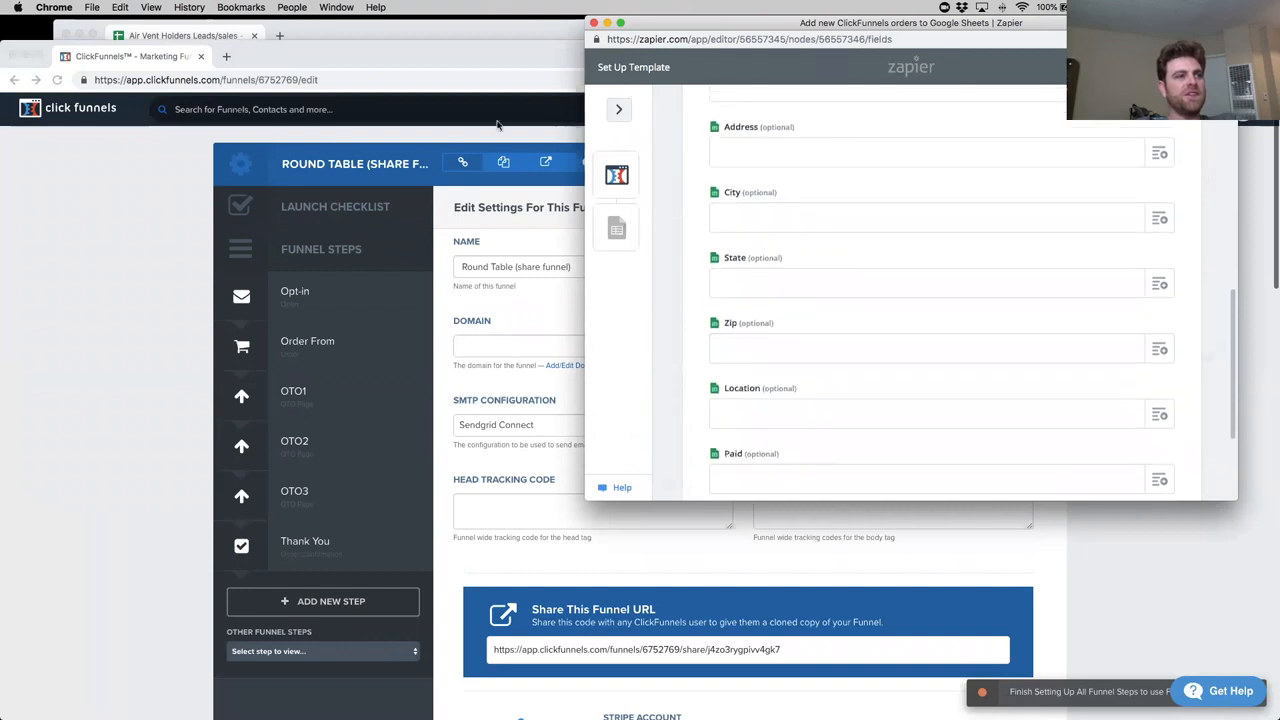
Compare the Zap's fields from Fulfilled? to Paid with the column headers of the Google Sheet.
{"action": "left_click", "coordinate": [486, 40]}
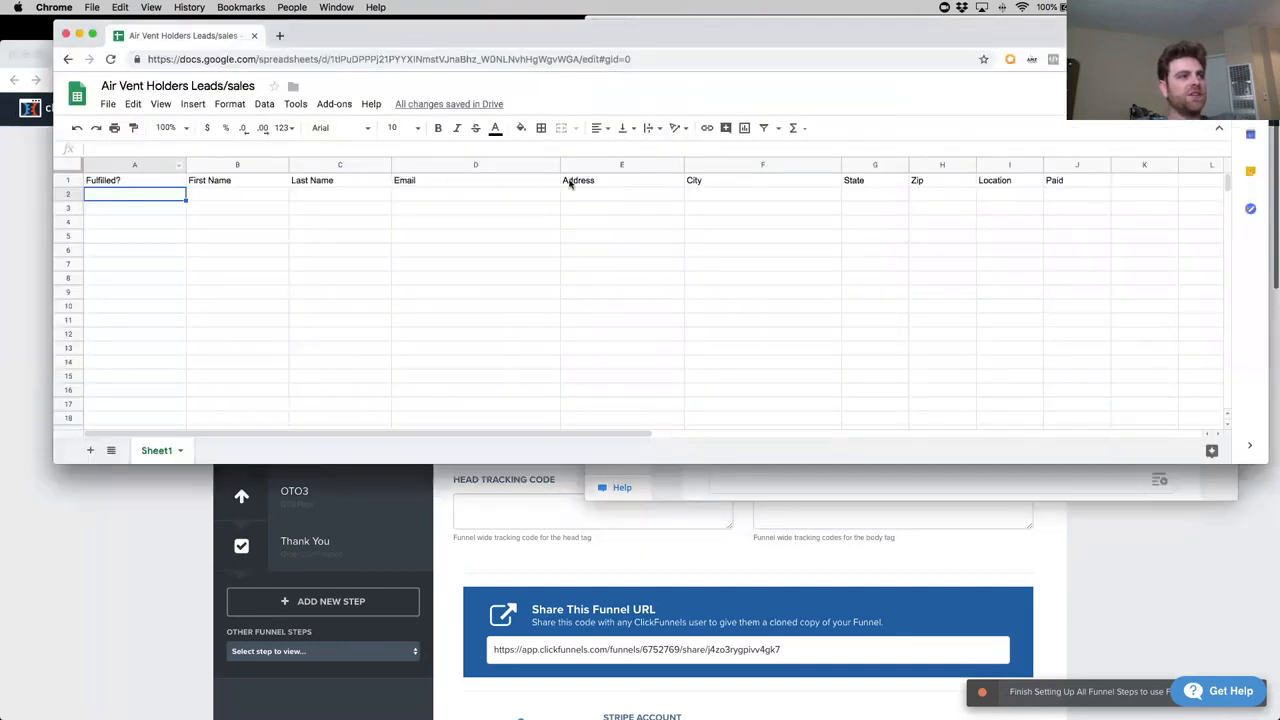
{"action": "left_click", "coordinate": [768, 487]}
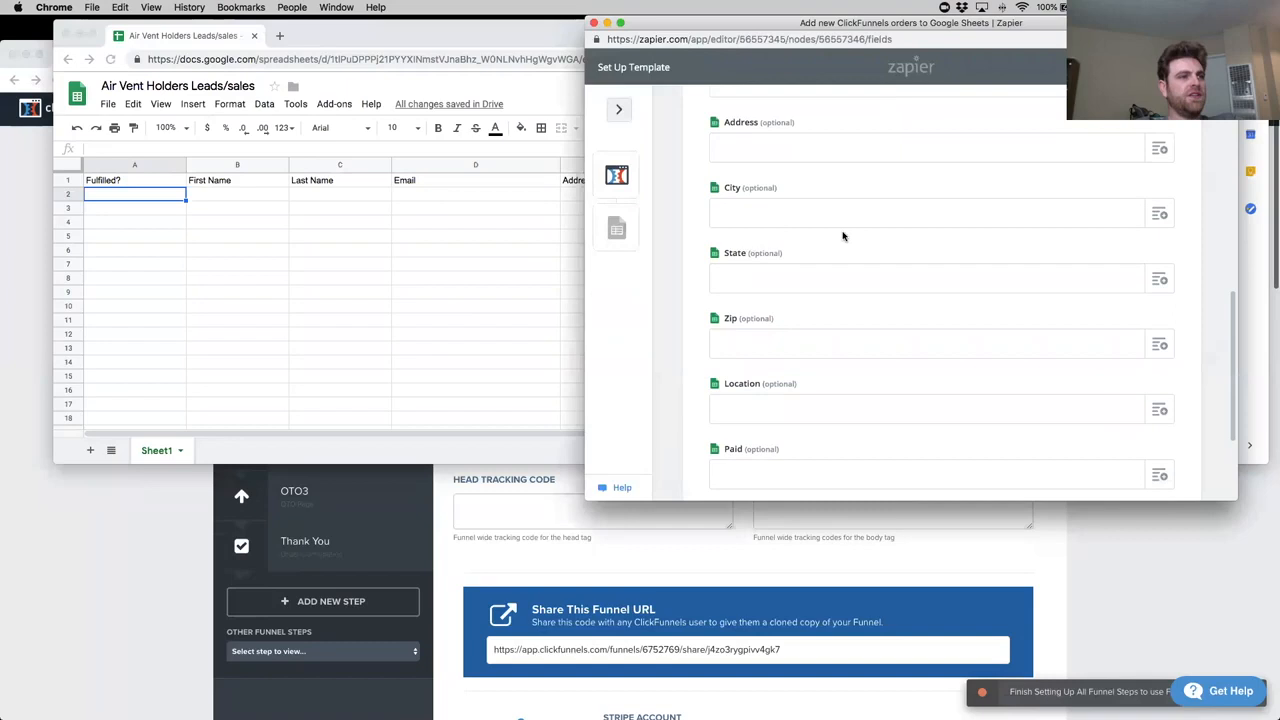
{"action": "scroll", "coordinate": [770, 230], "scroll_direction": "up", "scroll_amount": 2}
{"action": "scroll", "coordinate": [811, 277], "scroll_direction": "up", "scroll_amount": 2}
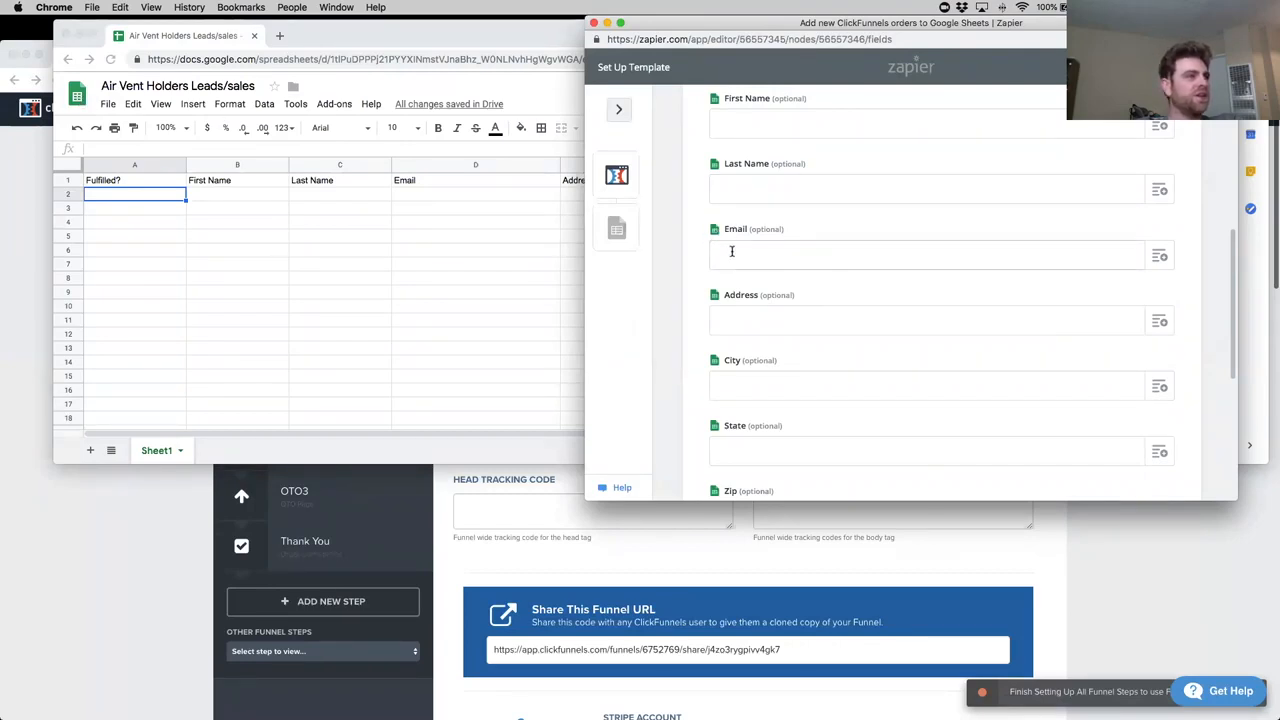
{"action": "scroll", "coordinate": [733, 245], "scroll_direction": "up", "scroll_amount": 5}
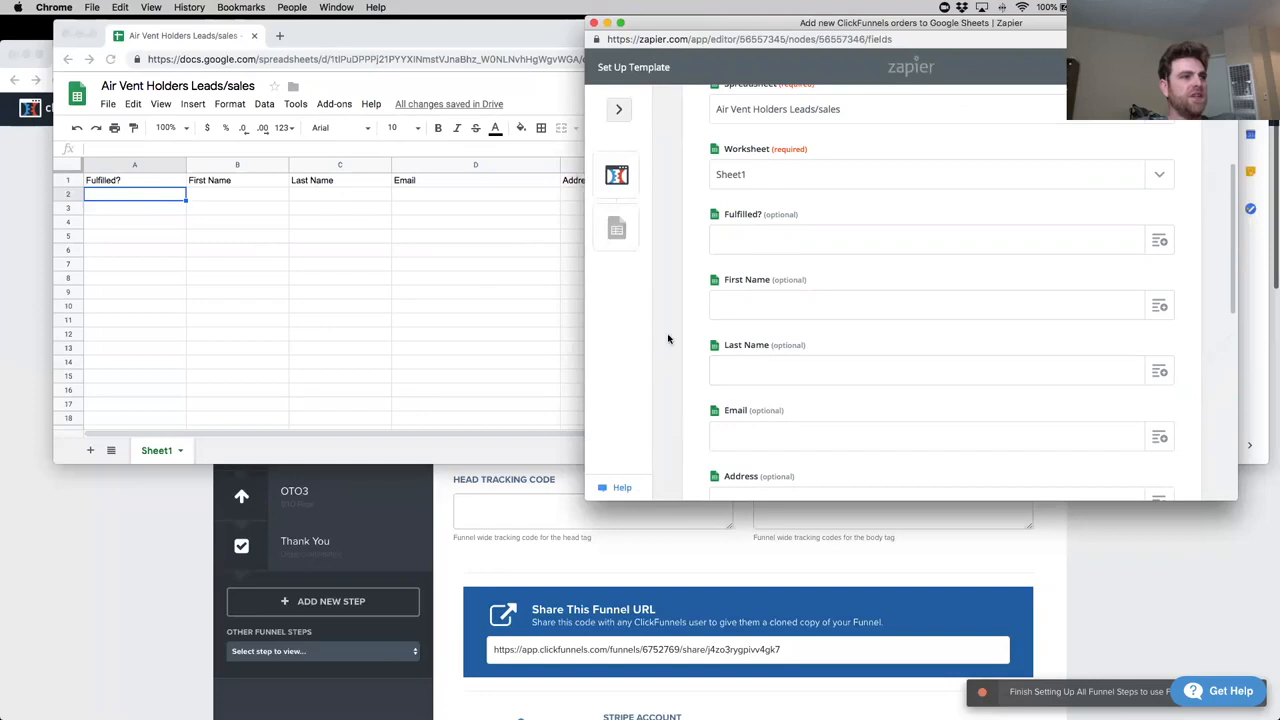
{"action": "scroll", "coordinate": [873, 280], "scroll_direction": "down", "scroll_amount": 5}
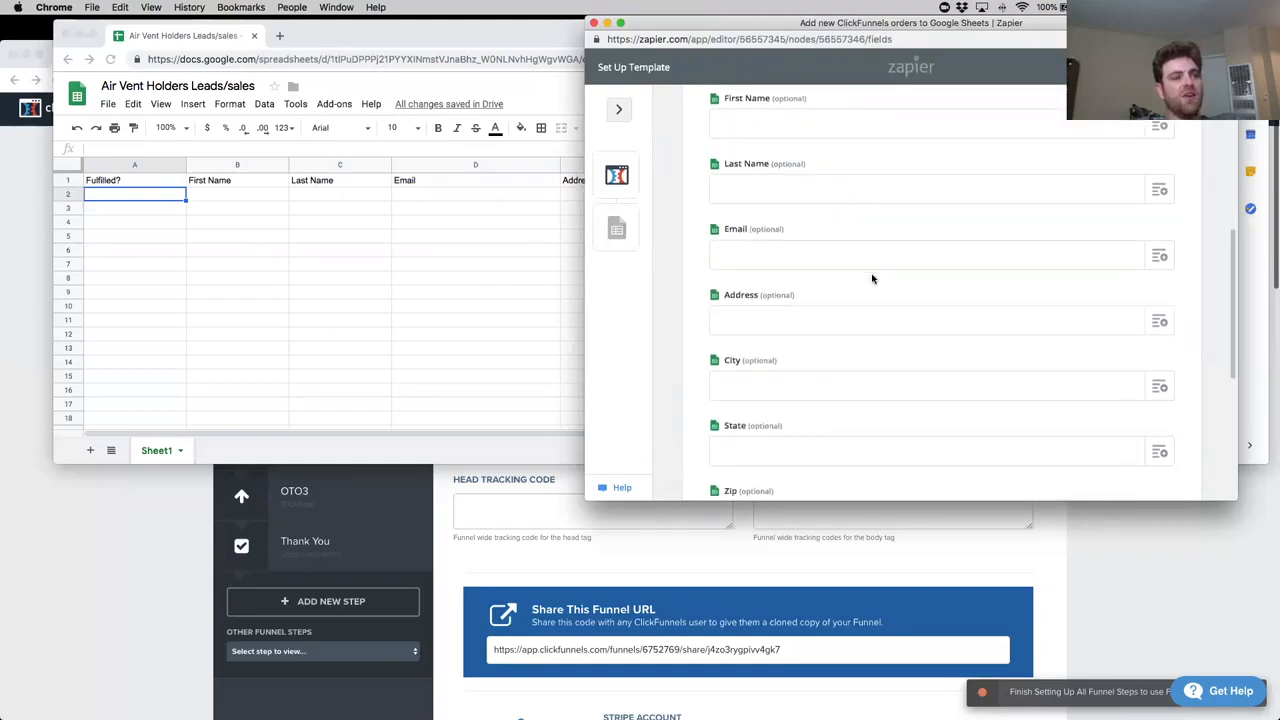
{"action": "scroll", "coordinate": [868, 279], "scroll_direction": "down", "scroll_amount": 4}
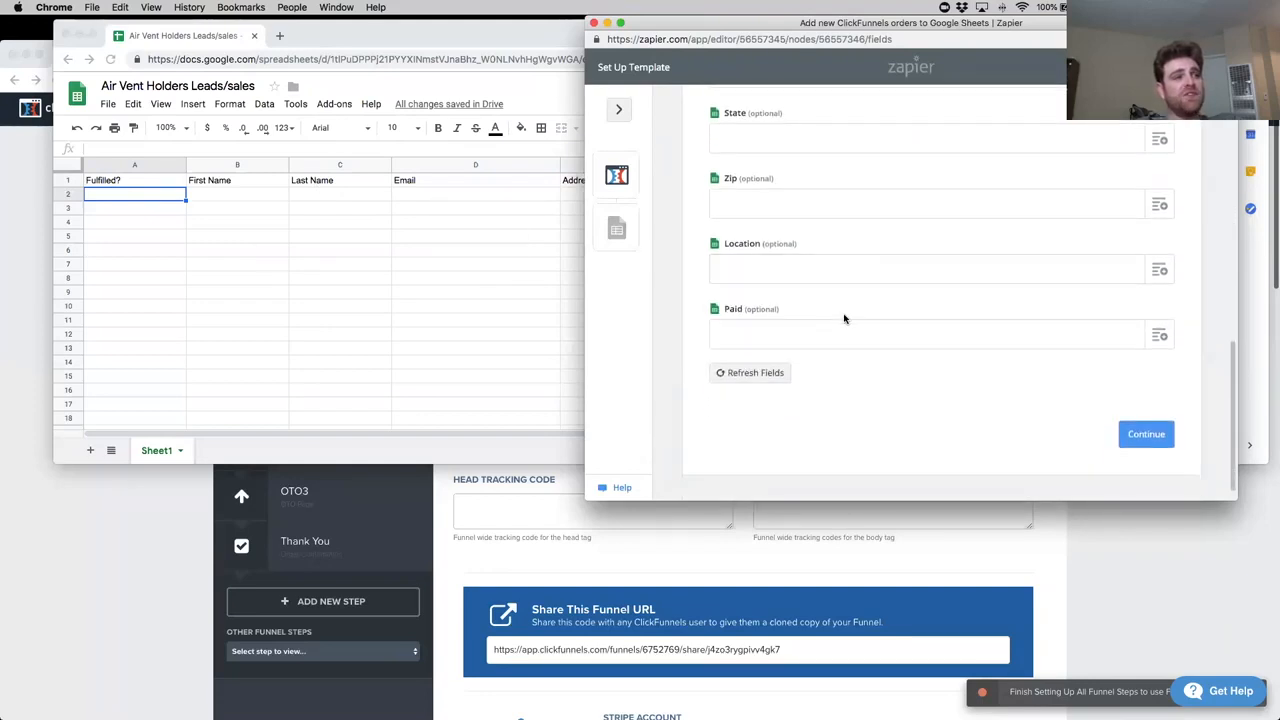
{"action": "scroll", "coordinate": [843, 317], "scroll_direction": "up", "scroll_amount": 5}
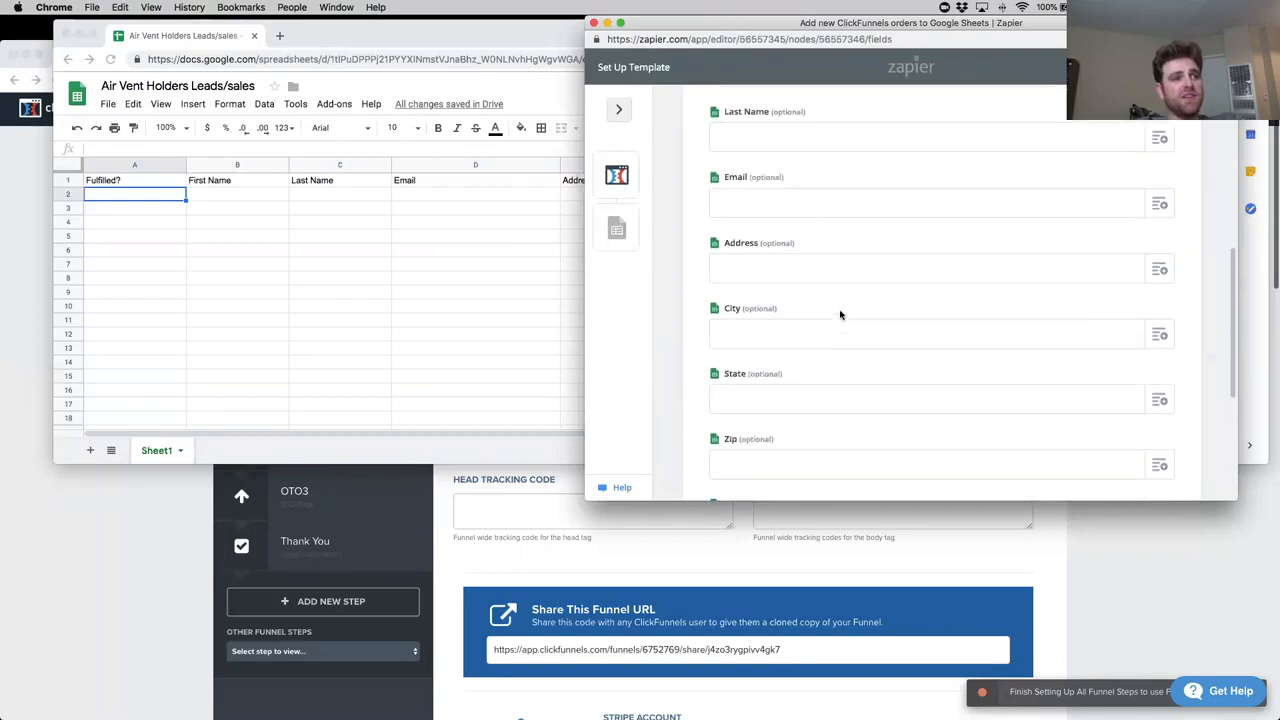
Examine the sheet's remaining headers up to Paid, recheck the matching Zap fields, and glance at the ClickFunnels funnel settings.
{"action": "left_click", "coordinate": [474, 206]}
{"action": "scroll", "coordinate": [984, 190], "scroll_direction": "right", "scroll_amount": 3}
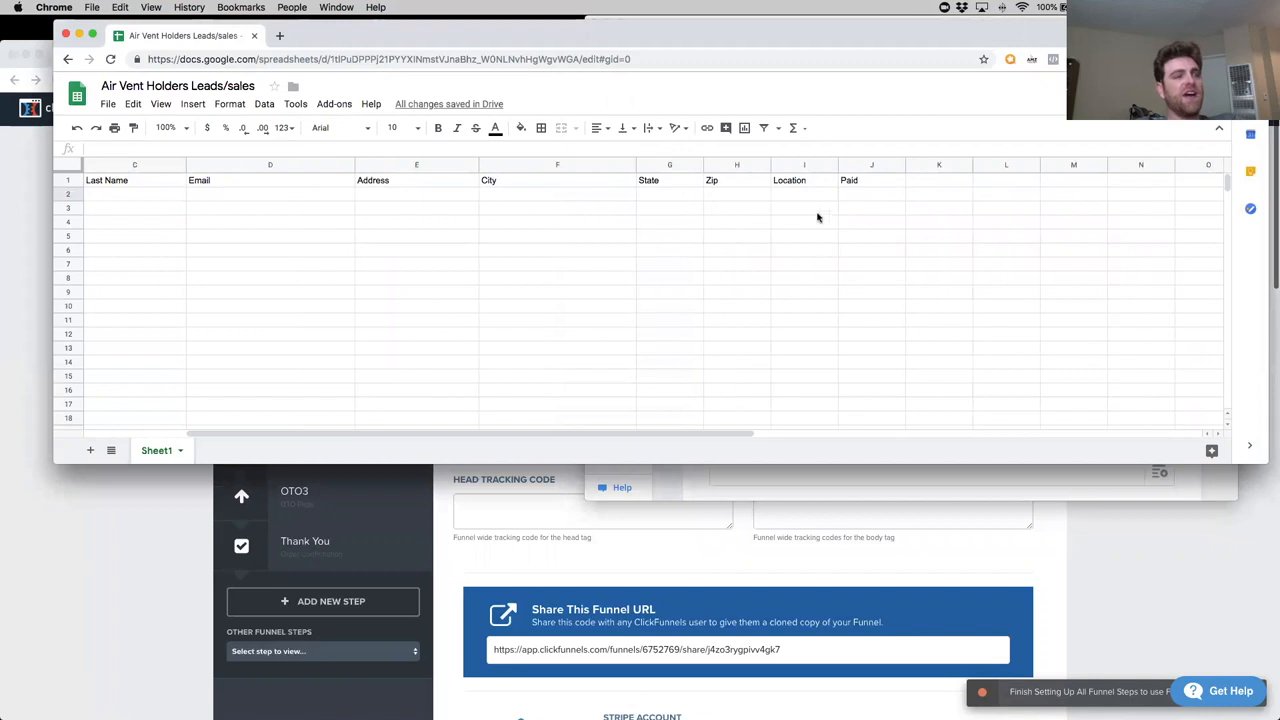
{"action": "scroll", "coordinate": [792, 300], "scroll_direction": "left", "scroll_amount": 3}
{"action": "left_click", "coordinate": [842, 487]}
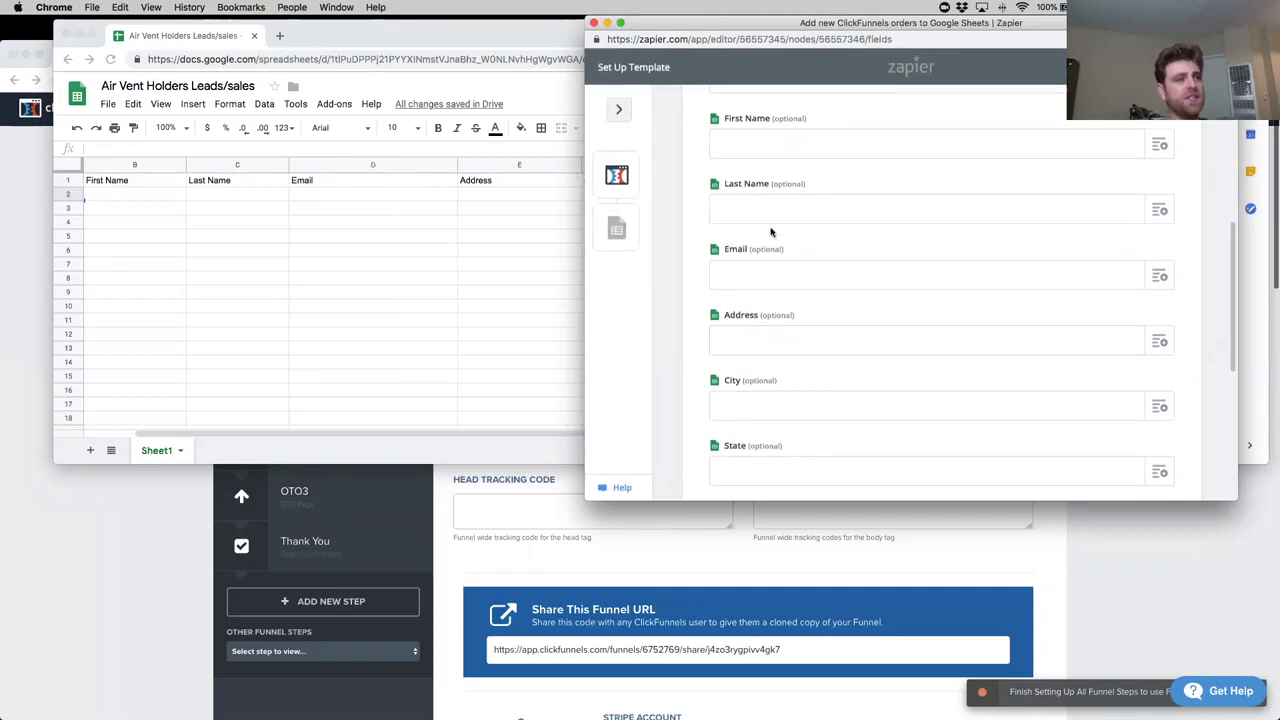
{"action": "scroll", "coordinate": [799, 297], "scroll_direction": "down", "scroll_amount": 5}
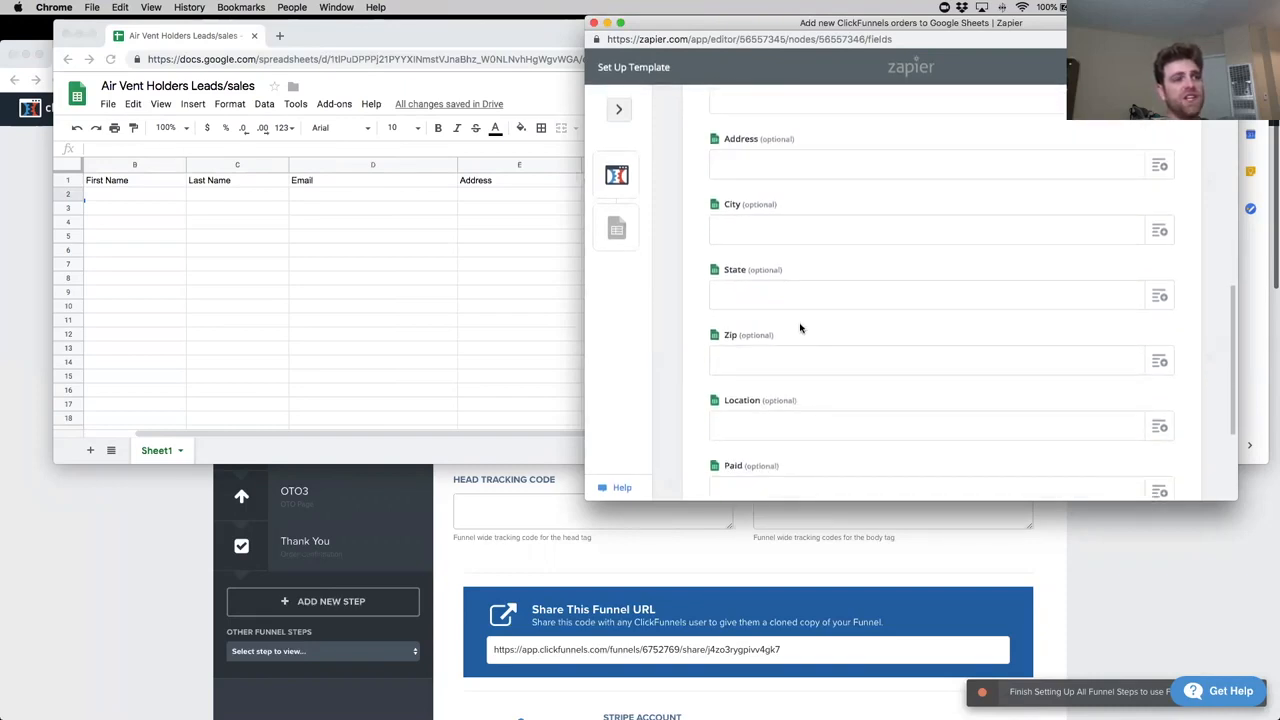
{"action": "scroll", "coordinate": [805, 329], "scroll_direction": "up", "scroll_amount": 3}
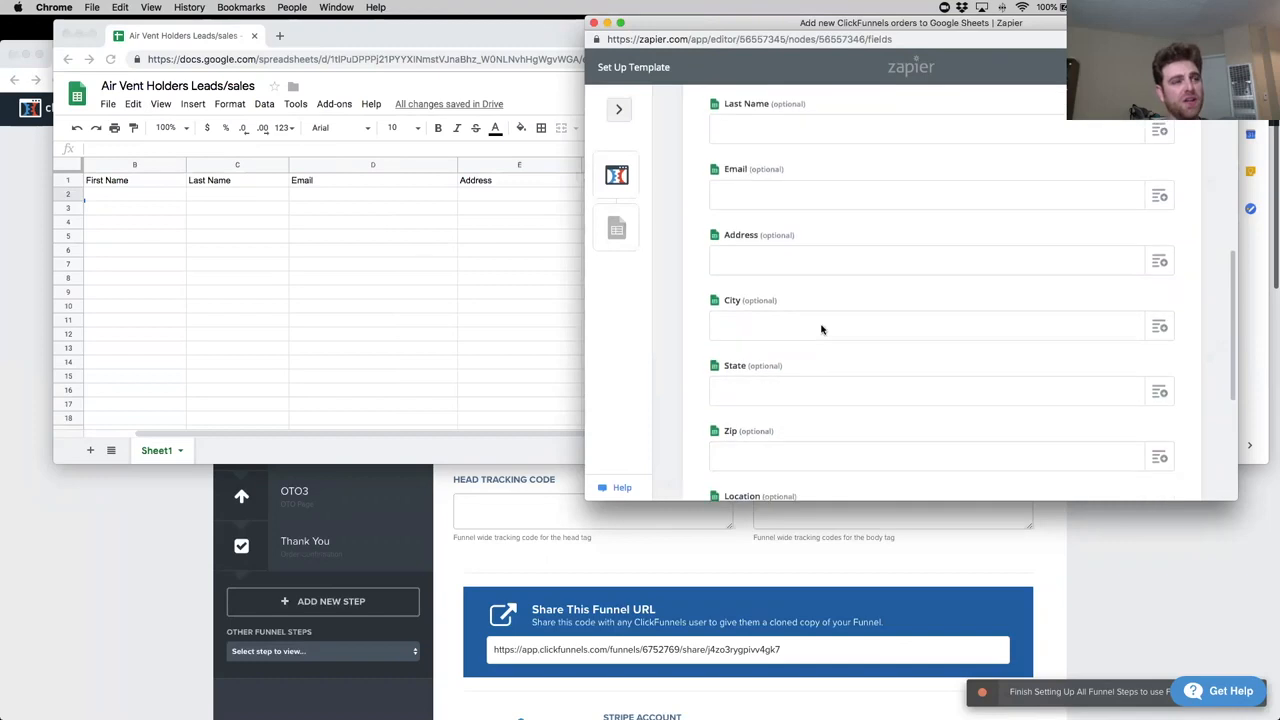
{"action": "scroll", "coordinate": [821, 329], "scroll_direction": "up", "scroll_amount": 2}
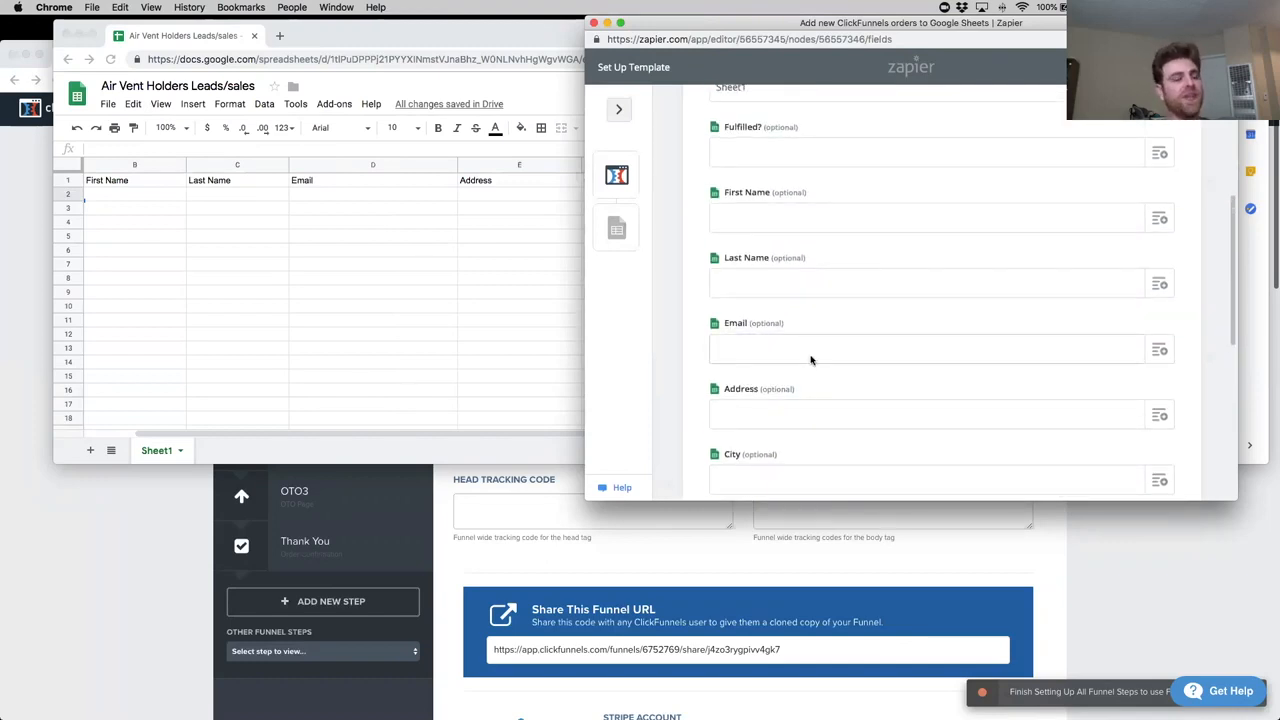
{"action": "scroll", "coordinate": [820, 336], "scroll_direction": "up", "scroll_amount": 3}
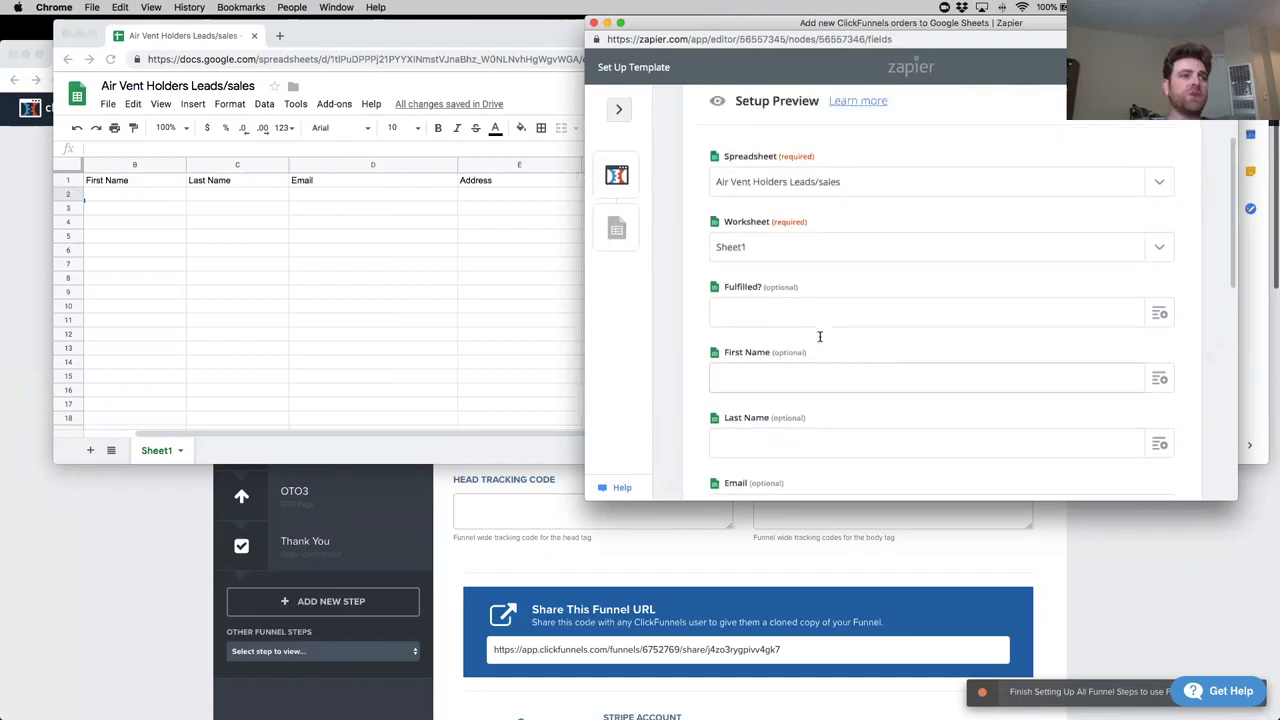
{"action": "scroll", "coordinate": [819, 336], "scroll_direction": "down", "scroll_amount": 1}
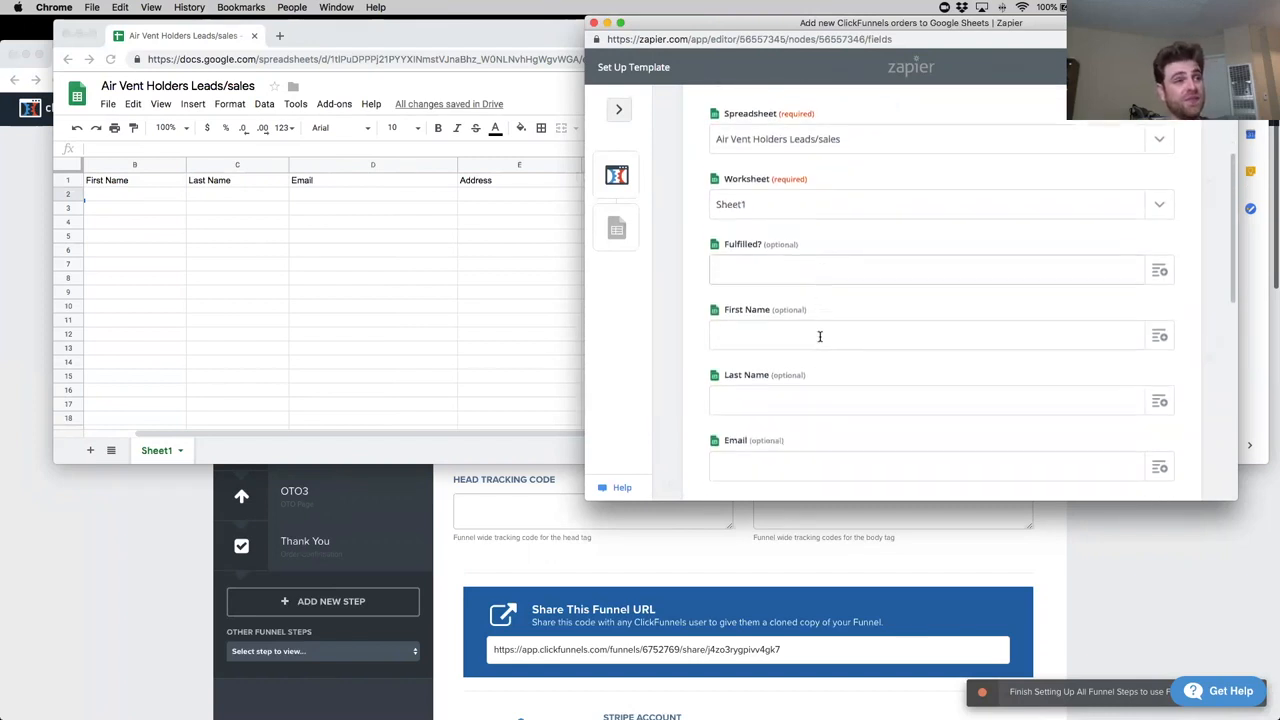
{"action": "left_click", "coordinate": [197, 546]}
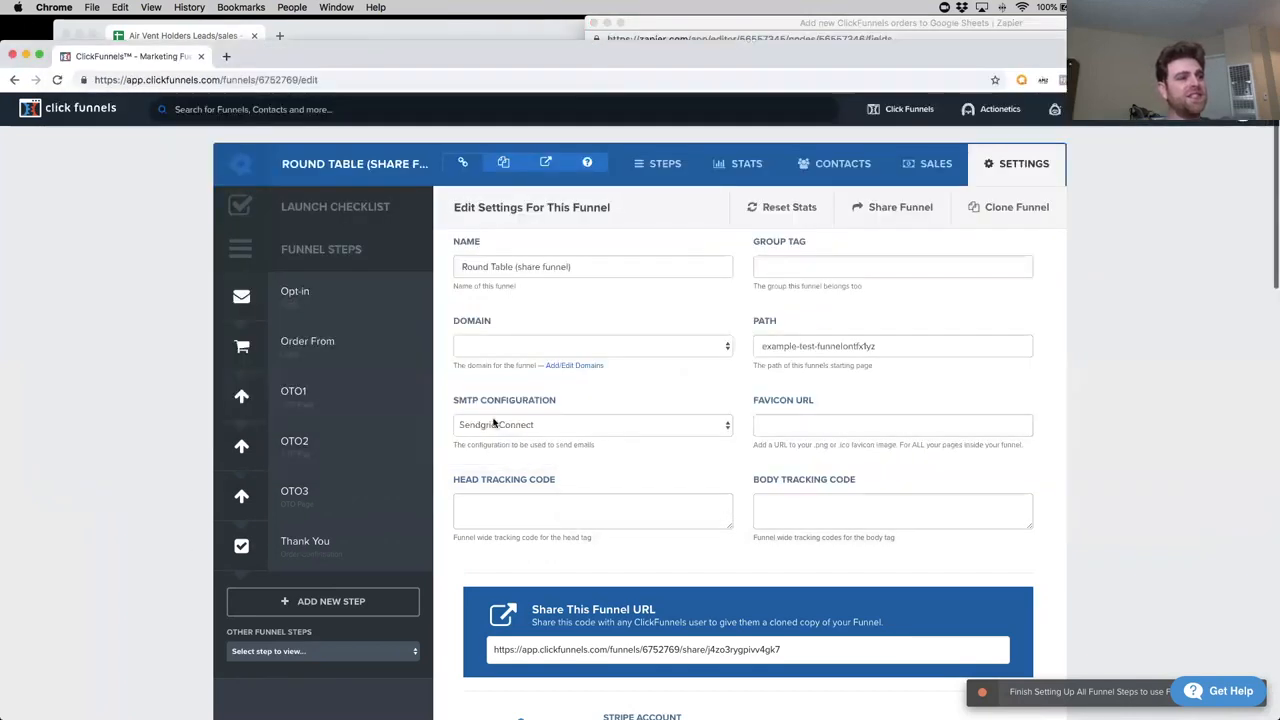
{"action": "left_click", "coordinate": [772, 30]}
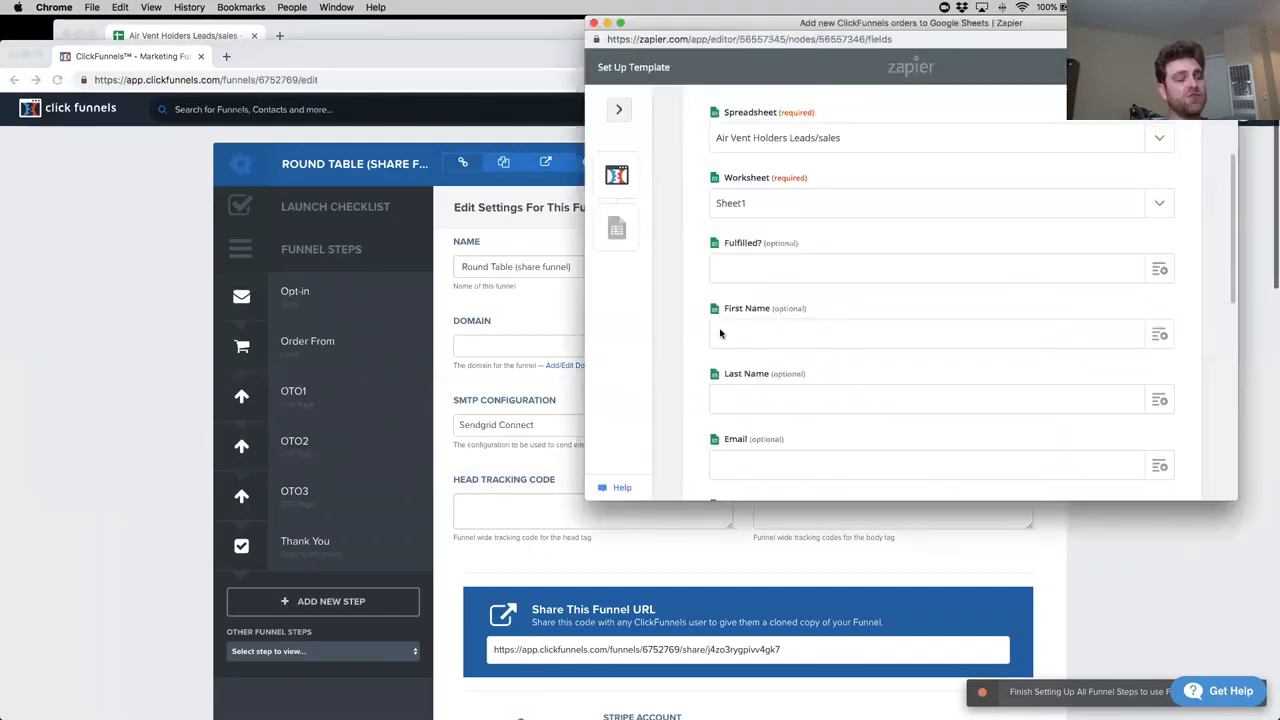
Search the ClickFunnels purchase data for "last" in the Zap's Last Name field.
{"action": "scroll", "coordinate": [835, 380], "scroll_direction": "down", "scroll_amount": 3}
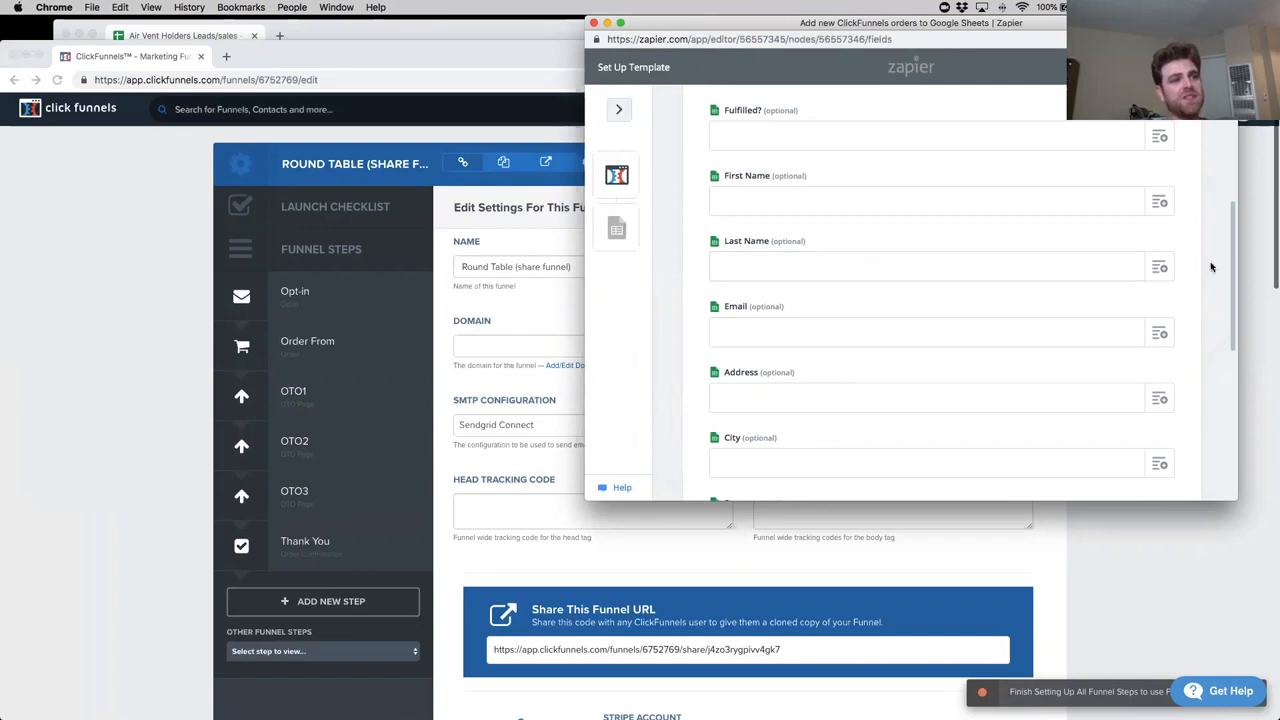
{"action": "left_click", "coordinate": [788, 268]}
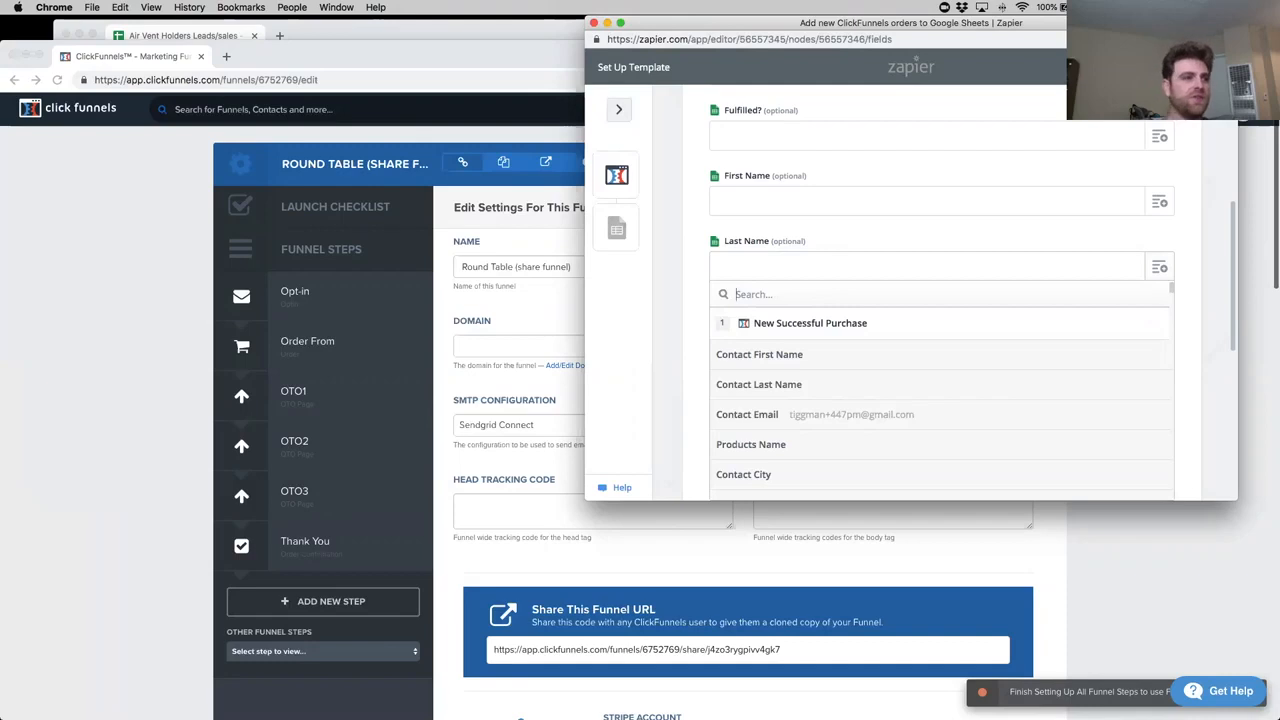
{"action": "type", "text": "last"}
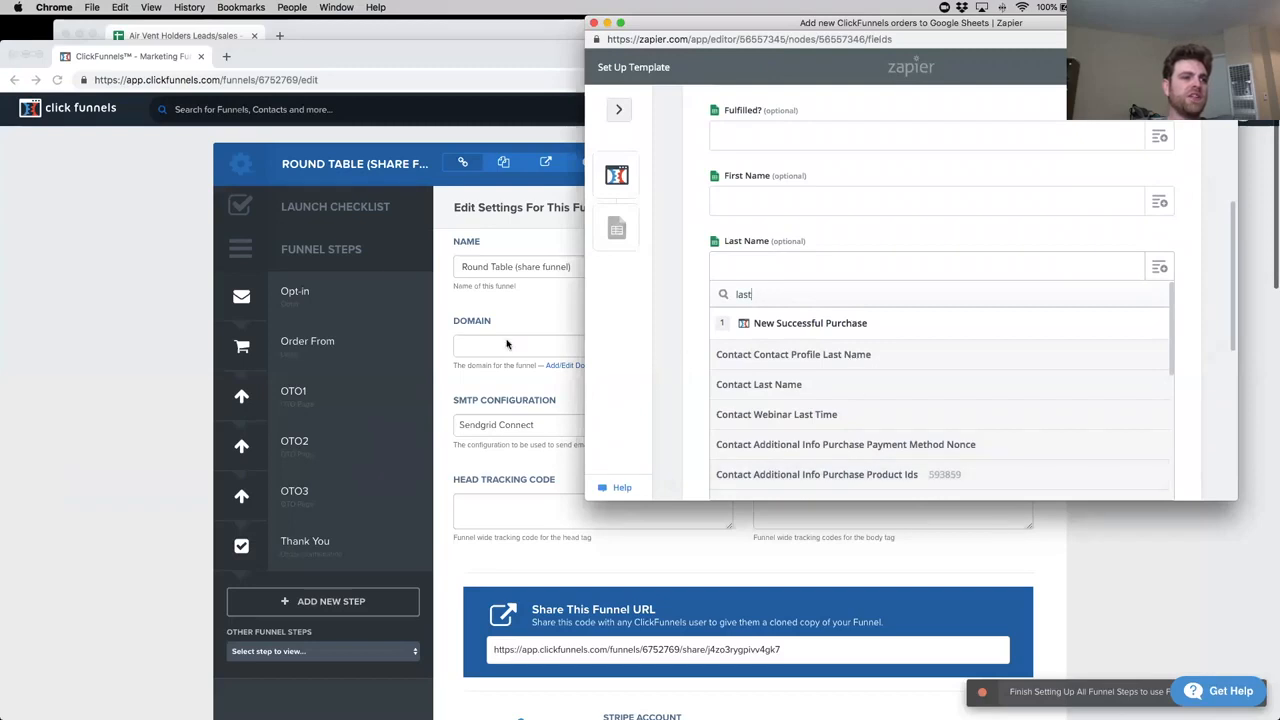
Check the funnel's sales page in ClickFunnels, and turn on Stripe test mode in the funnel settings.
{"action": "left_click", "coordinate": [446, 524]}
{"action": "left_click", "coordinate": [920, 179]}
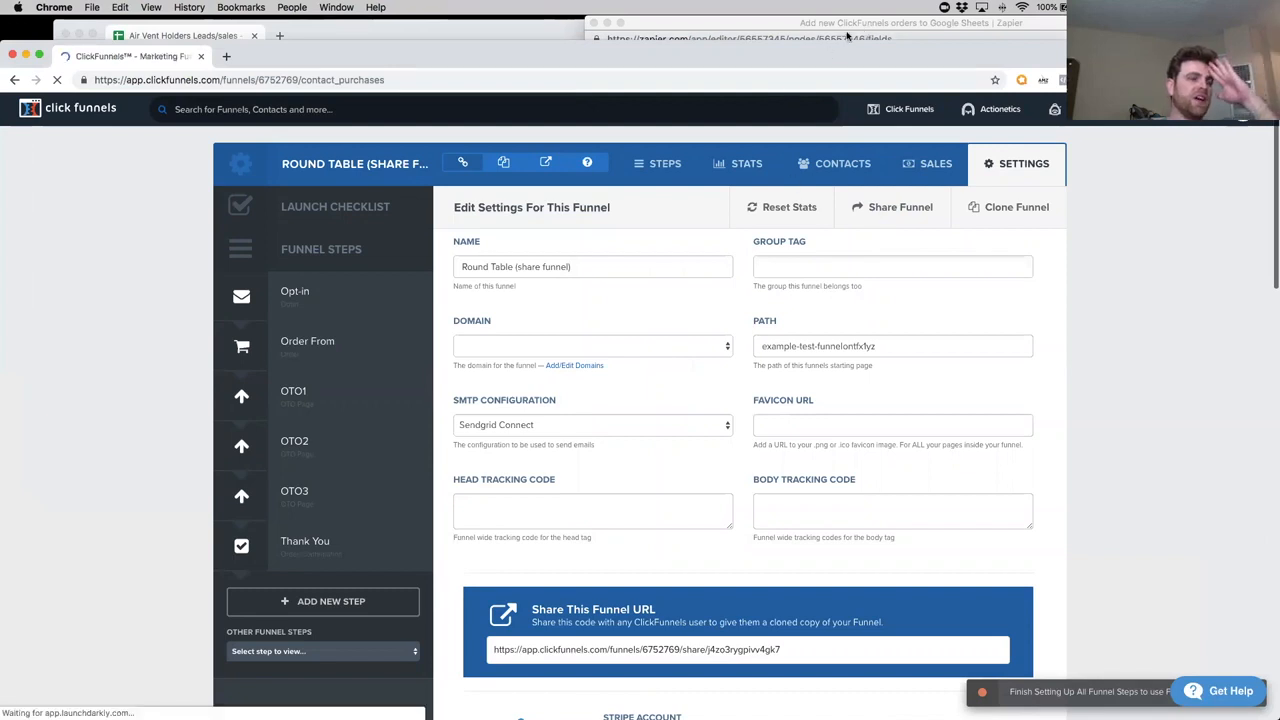
{"action": "left_click", "coordinate": [1025, 165]}
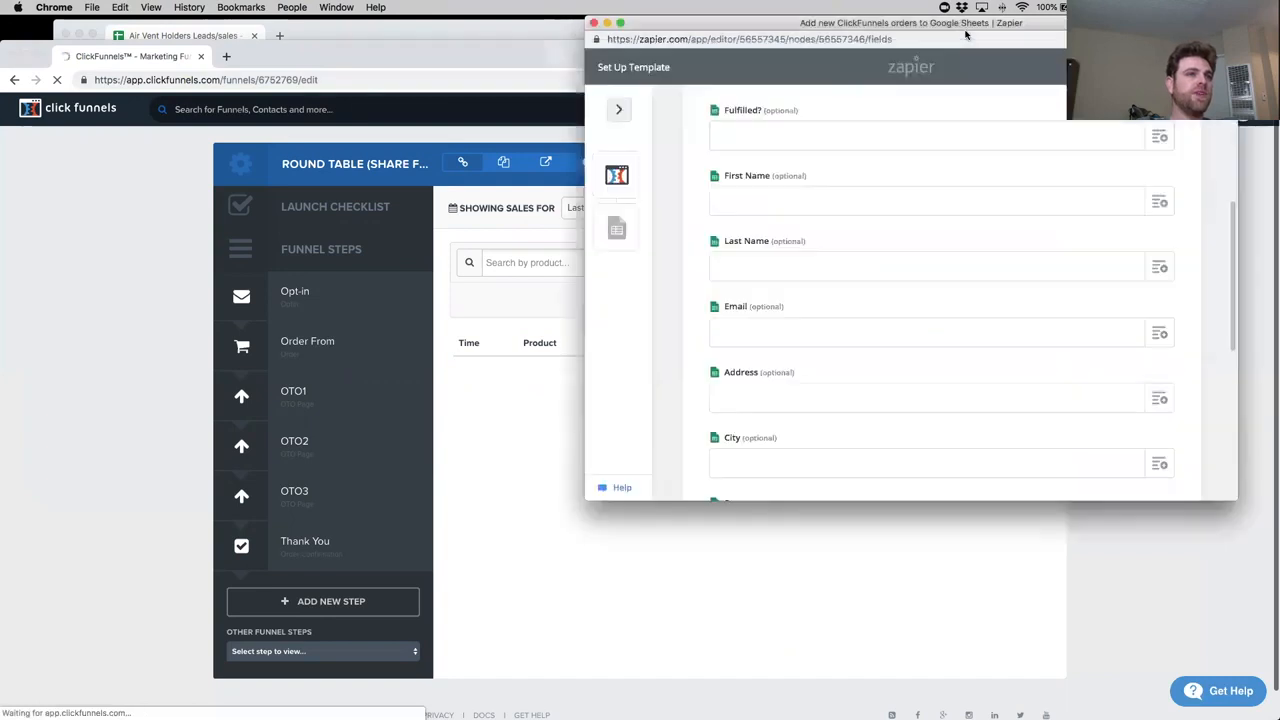
{"action": "scroll", "coordinate": [805, 405], "scroll_direction": "down", "scroll_amount": 5}
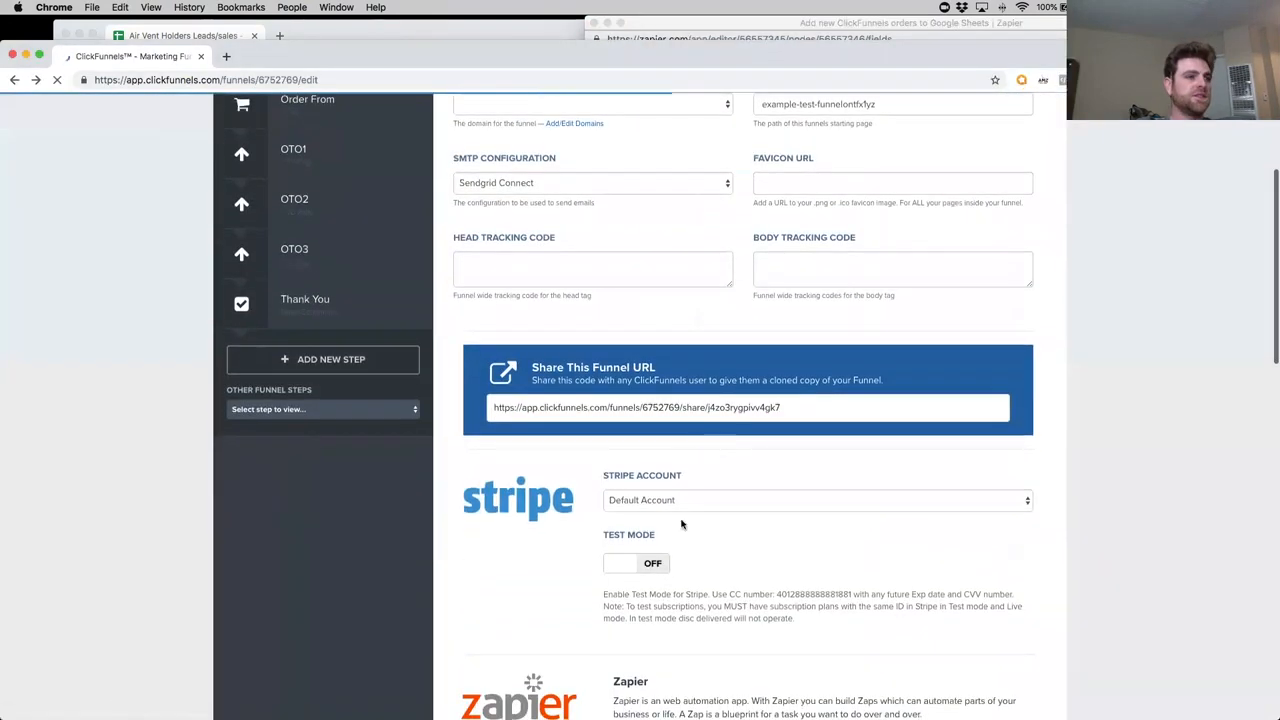
{"action": "left_click", "coordinate": [622, 566]}
{"action": "left_click", "coordinate": [662, 567]}
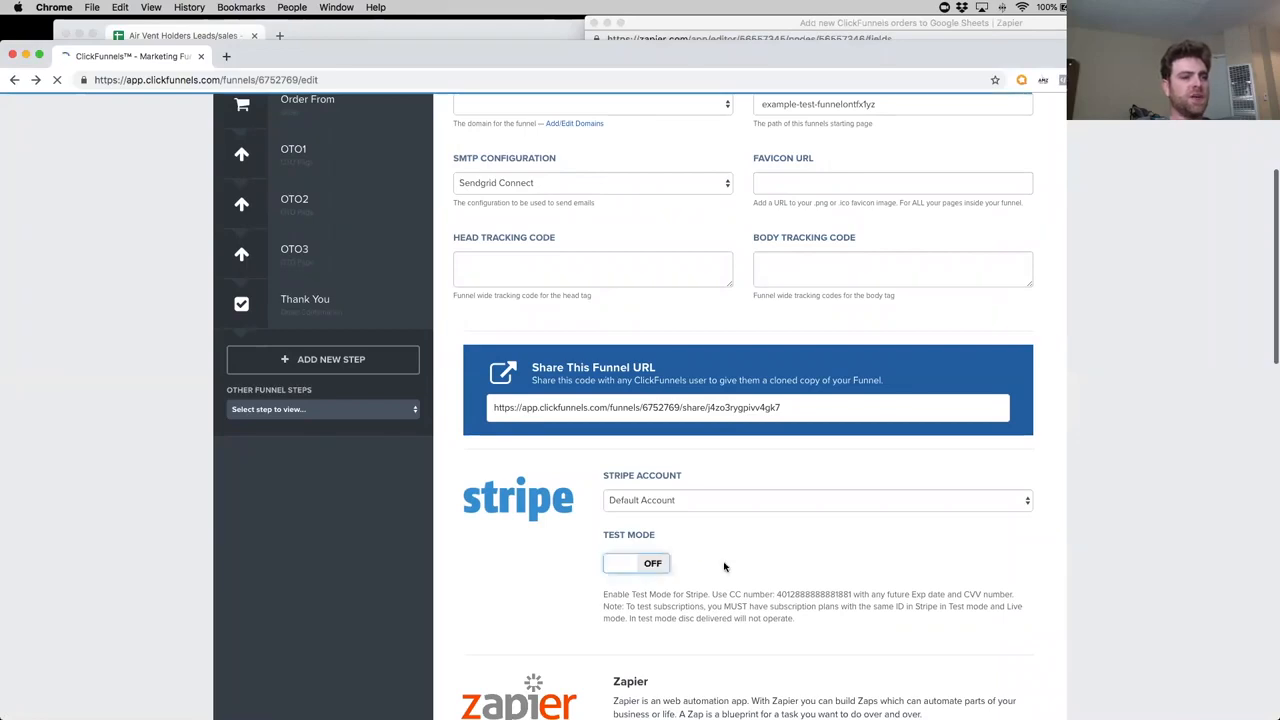
{"action": "left_click", "coordinate": [621, 568]}
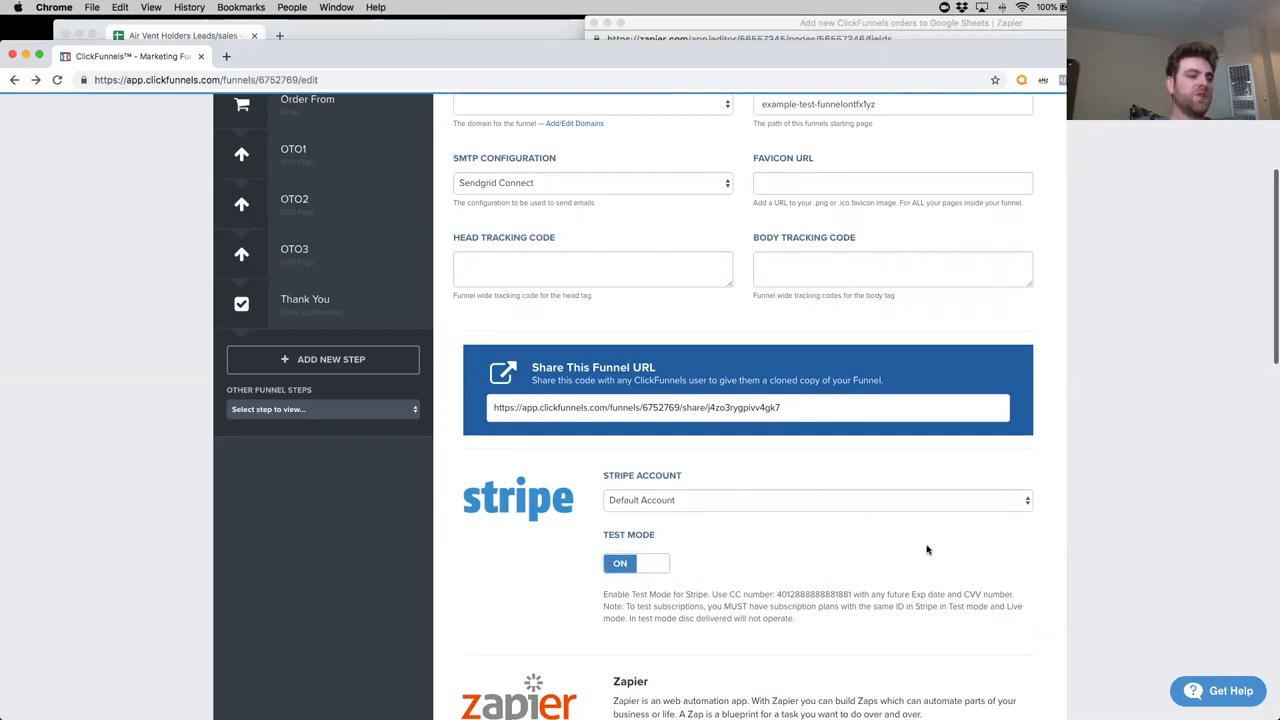
Look over the rest of the funnel settings and return to the Zap editor's Google Sheets fields.
{"action": "scroll", "coordinate": [927, 549], "scroll_direction": "up", "scroll_amount": 2}
{"action": "scroll", "coordinate": [926, 549], "scroll_direction": "down", "scroll_amount": 8}
{"action": "scroll", "coordinate": [914, 547], "scroll_direction": "up", "scroll_amount": 2}
{"action": "key", "text": "ctrl+Up"}
{"action": "left_click", "coordinate": [920, 266]}
{"action": "scroll", "coordinate": [790, 260], "scroll_direction": "up", "scroll_amount": 3}
{"action": "scroll", "coordinate": [790, 251], "scroll_direction": "down", "scroll_amount": 3}
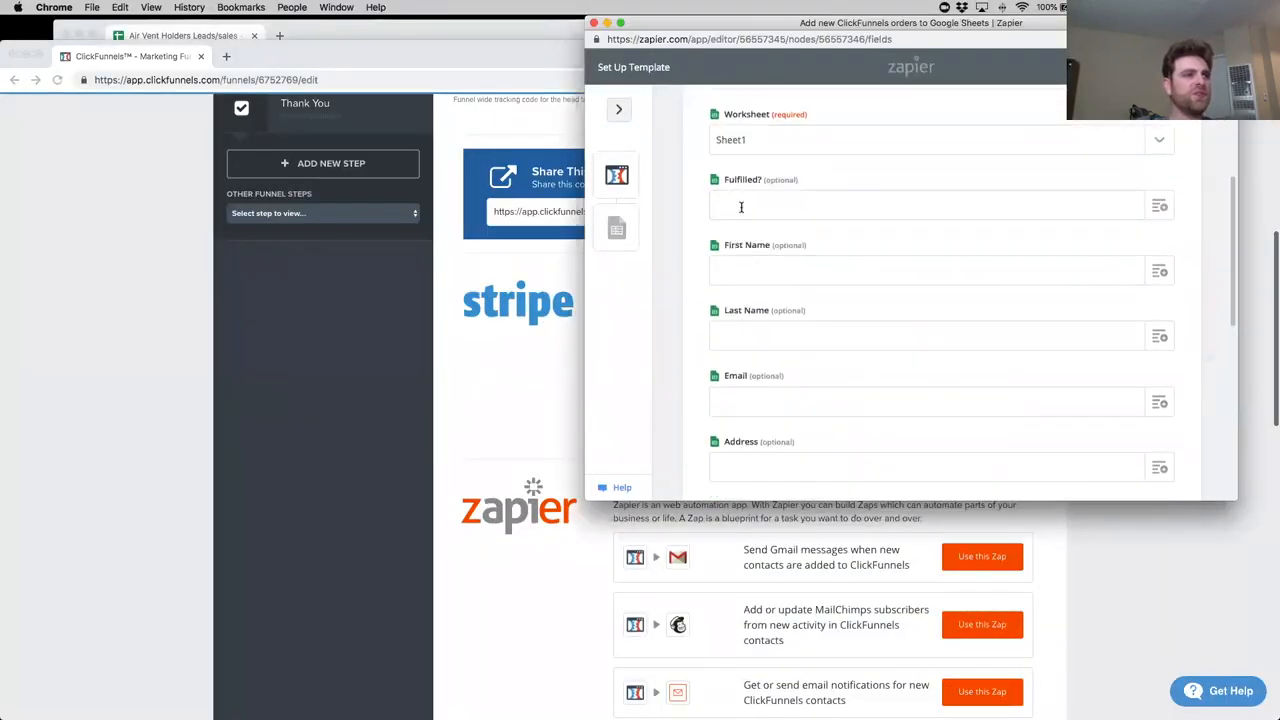
In the Google Sheet, enter "yes" in cell A2 and "No" in cell A3 under Fulfilled?
{"action": "left_click", "coordinate": [375, 33]}
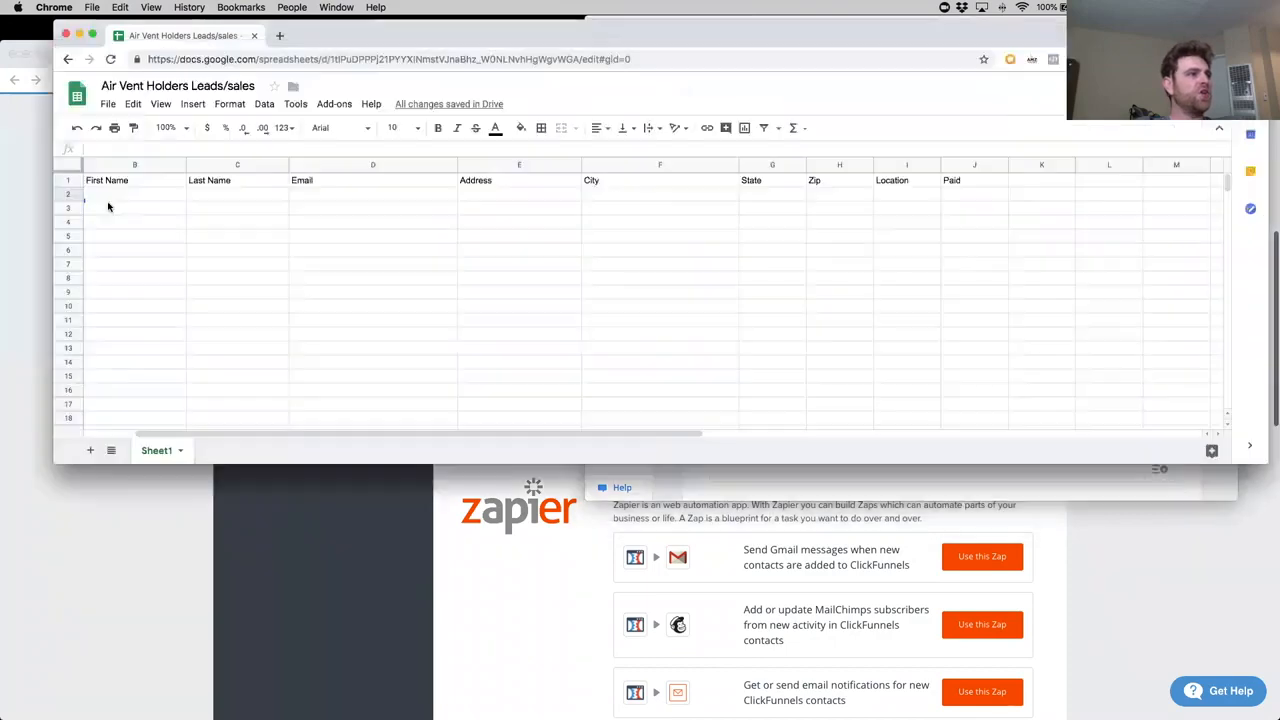
{"action": "scroll", "coordinate": [108, 200], "scroll_direction": "left", "scroll_amount": 1}
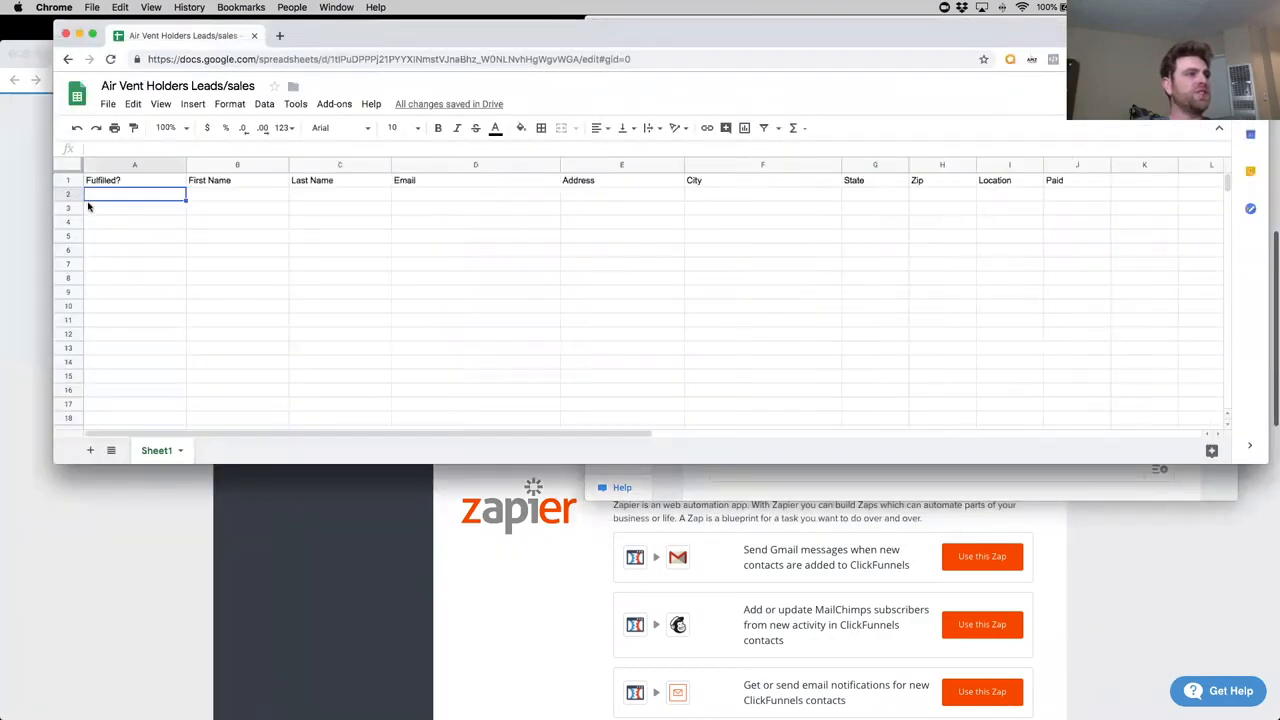
{"action": "type", "text": "you\\\\\\"}
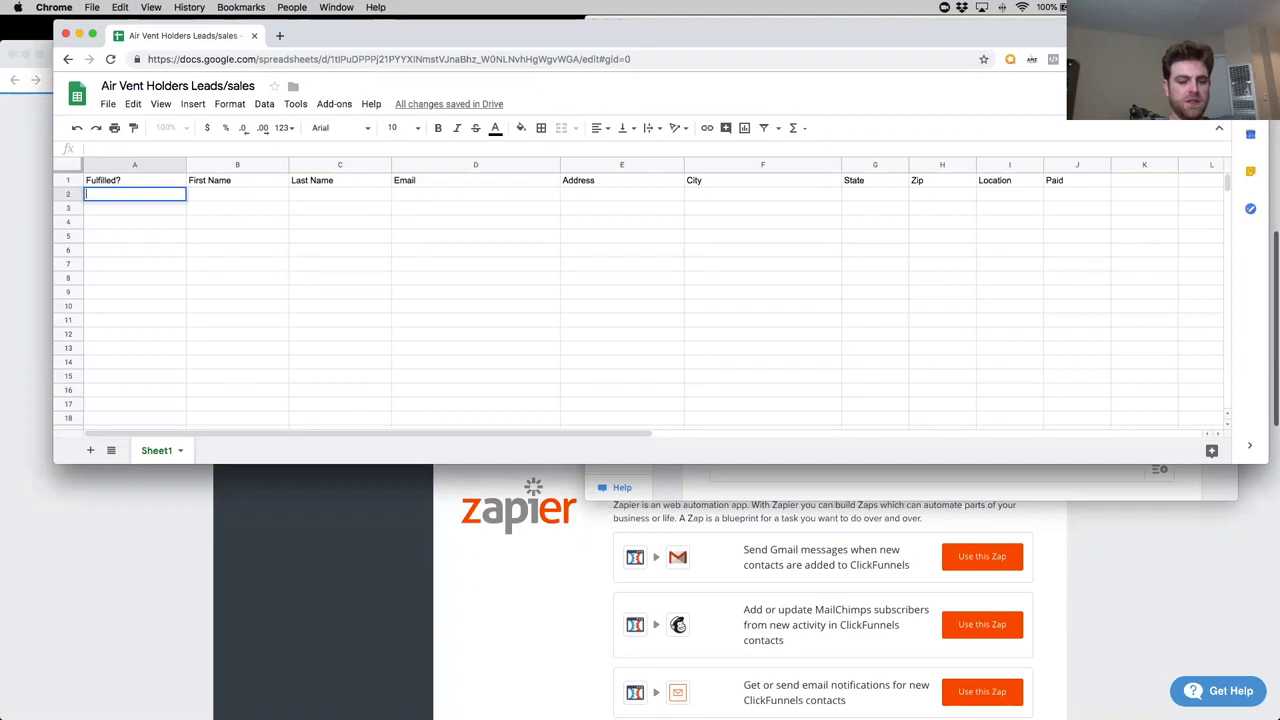
{"action": "key", "text": "Tab"}
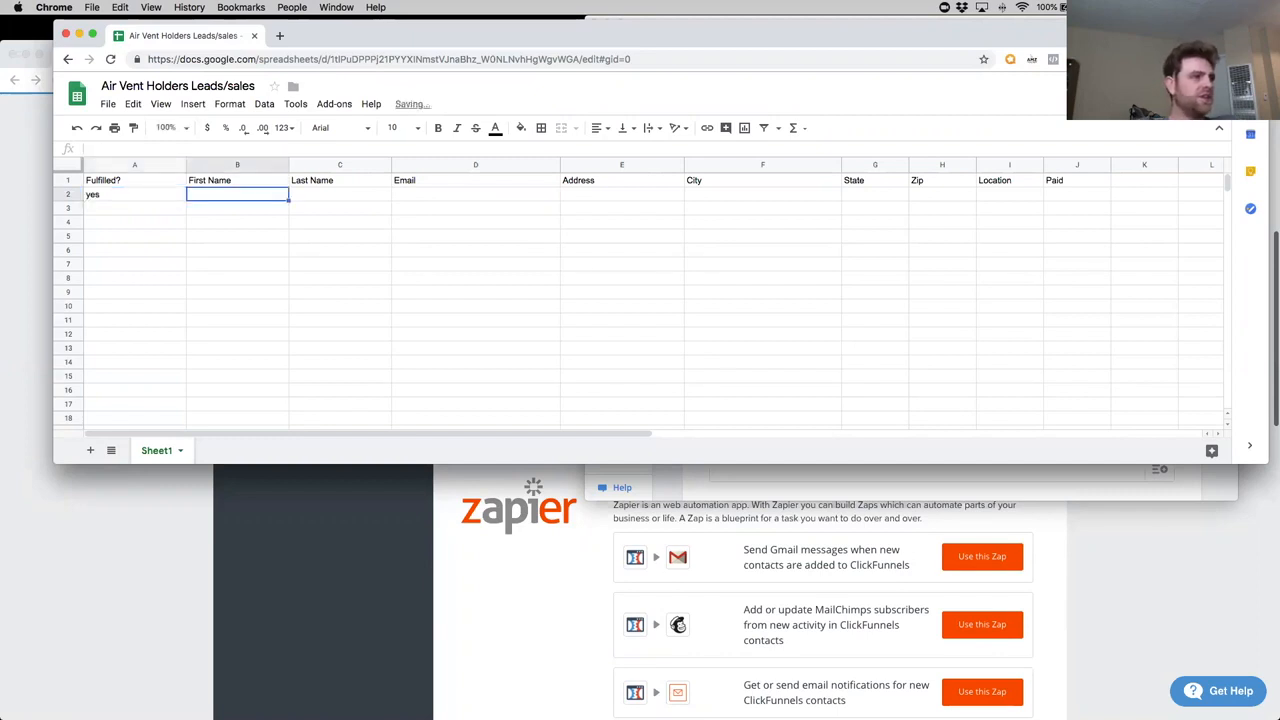
{"action": "left_click", "coordinate": [118, 211]}
{"action": "type", "text": "No"}
{"action": "key", "text": "Tab"}
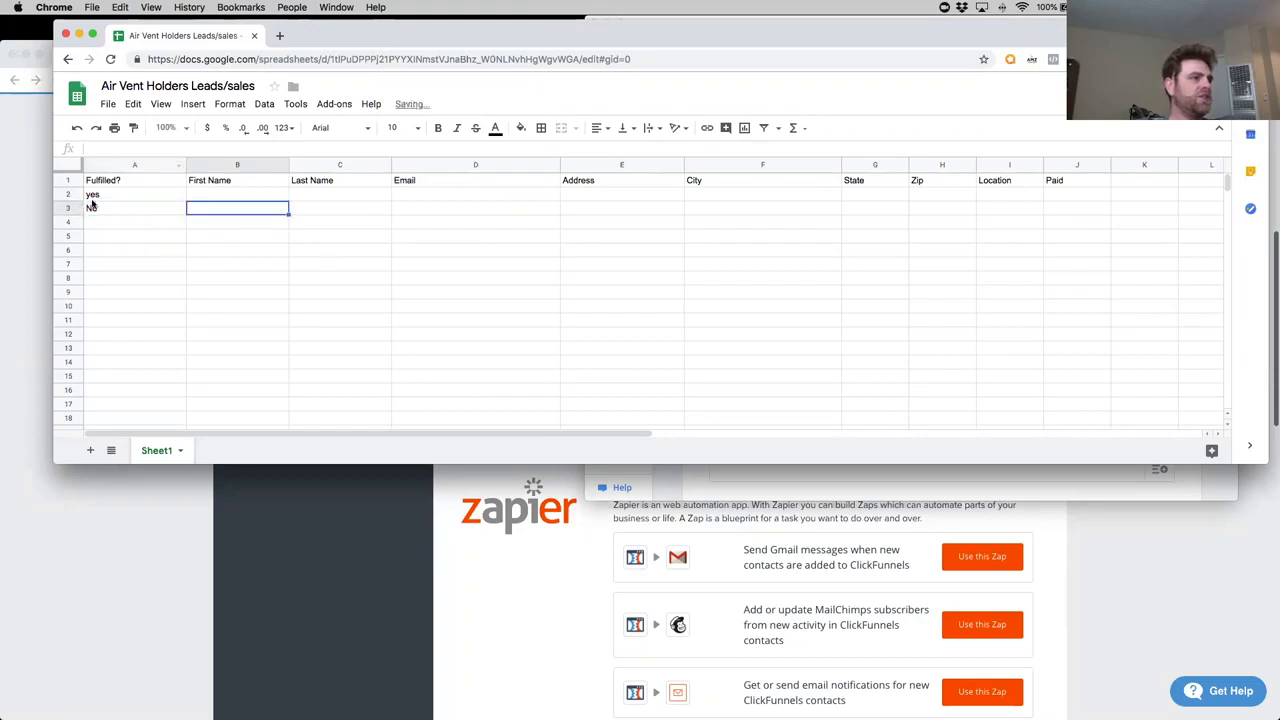
Return to the Zap editor and map the Fulfilled? field to the ClickFunnels Fulfillment Status.
{"action": "left_click", "coordinate": [768, 491]}
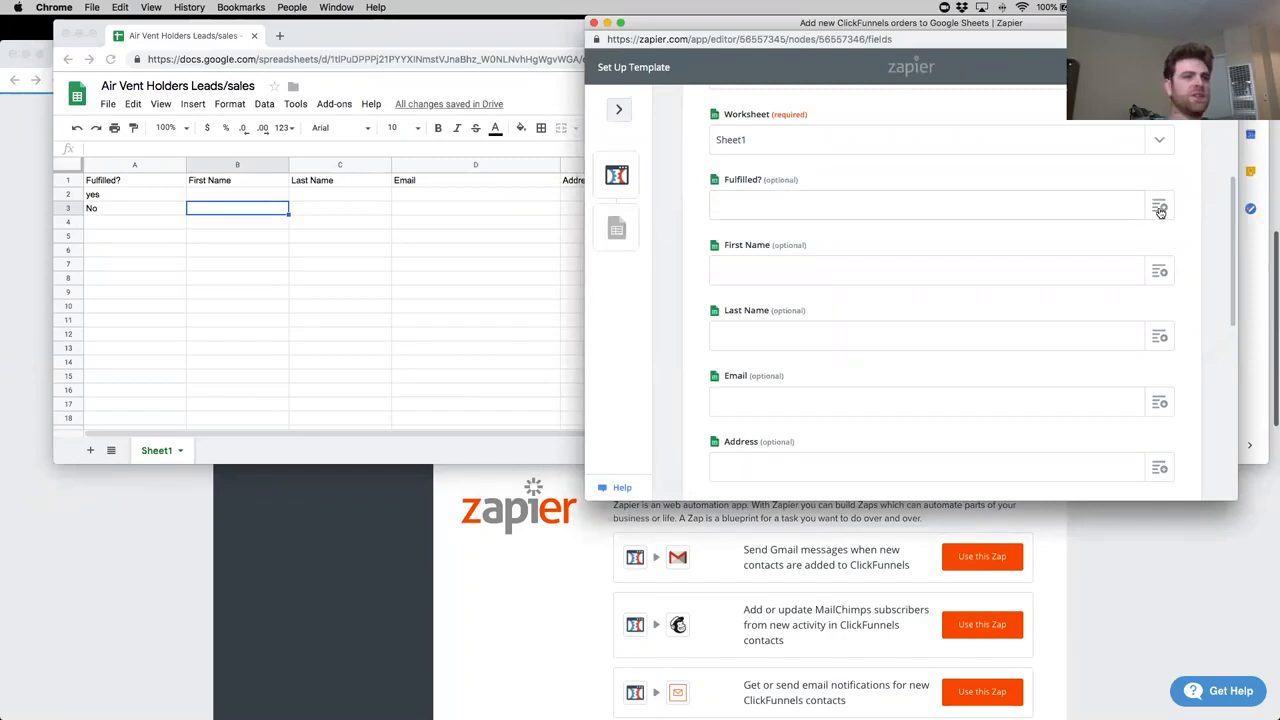
{"action": "left_click", "coordinate": [948, 211]}
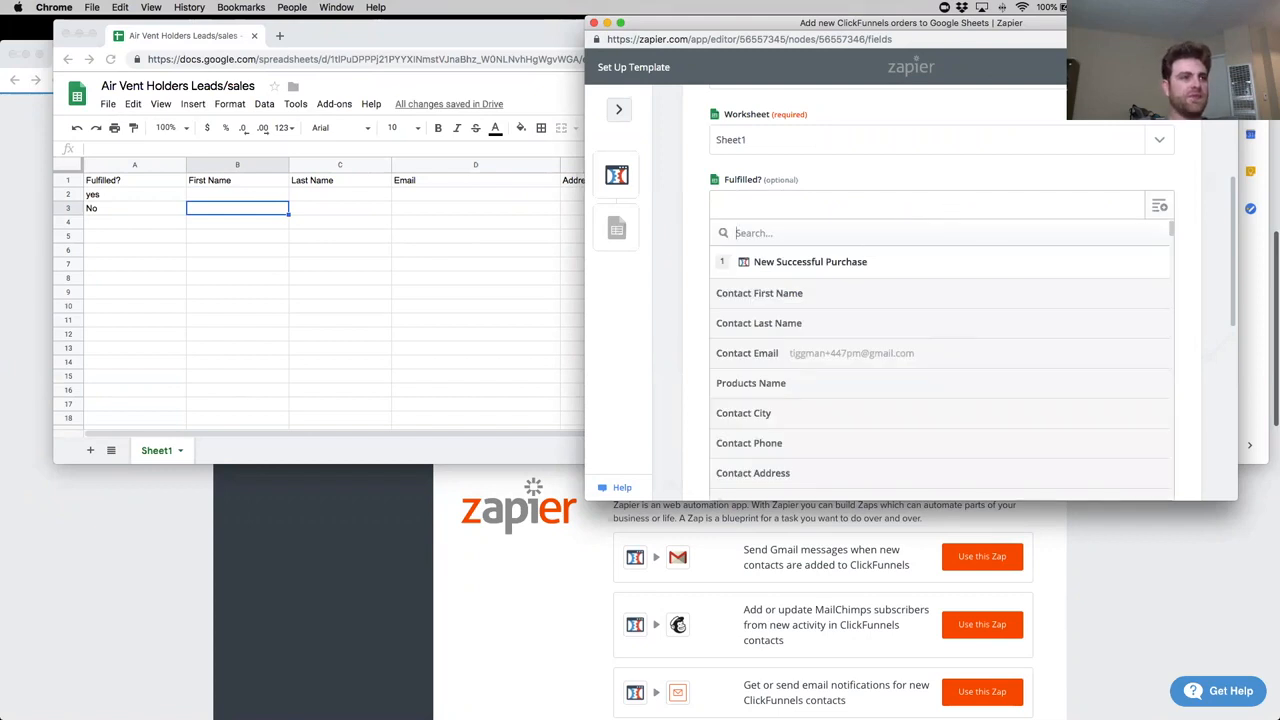
{"action": "type", "text": "sta"}
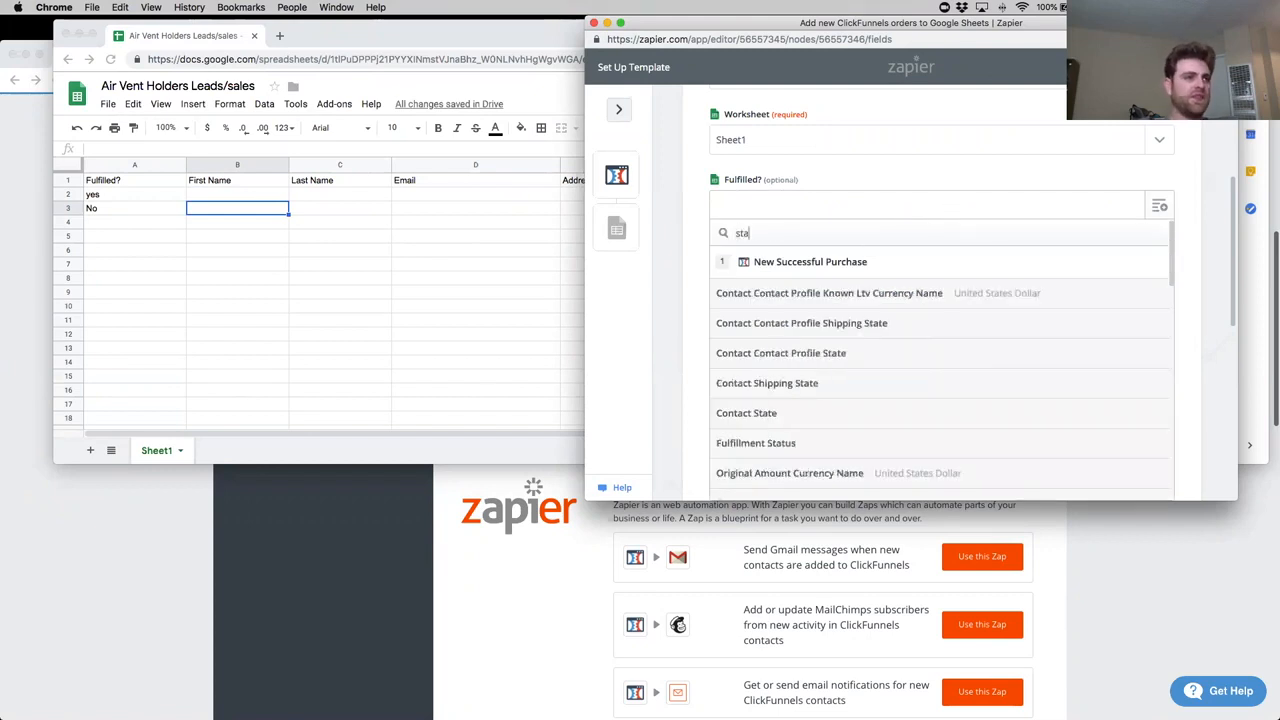
{"action": "left_click", "coordinate": [815, 450]}
Map the First Name field to the purchase's Contact First Name, searching for "first name".
{"action": "left_click", "coordinate": [760, 272]}
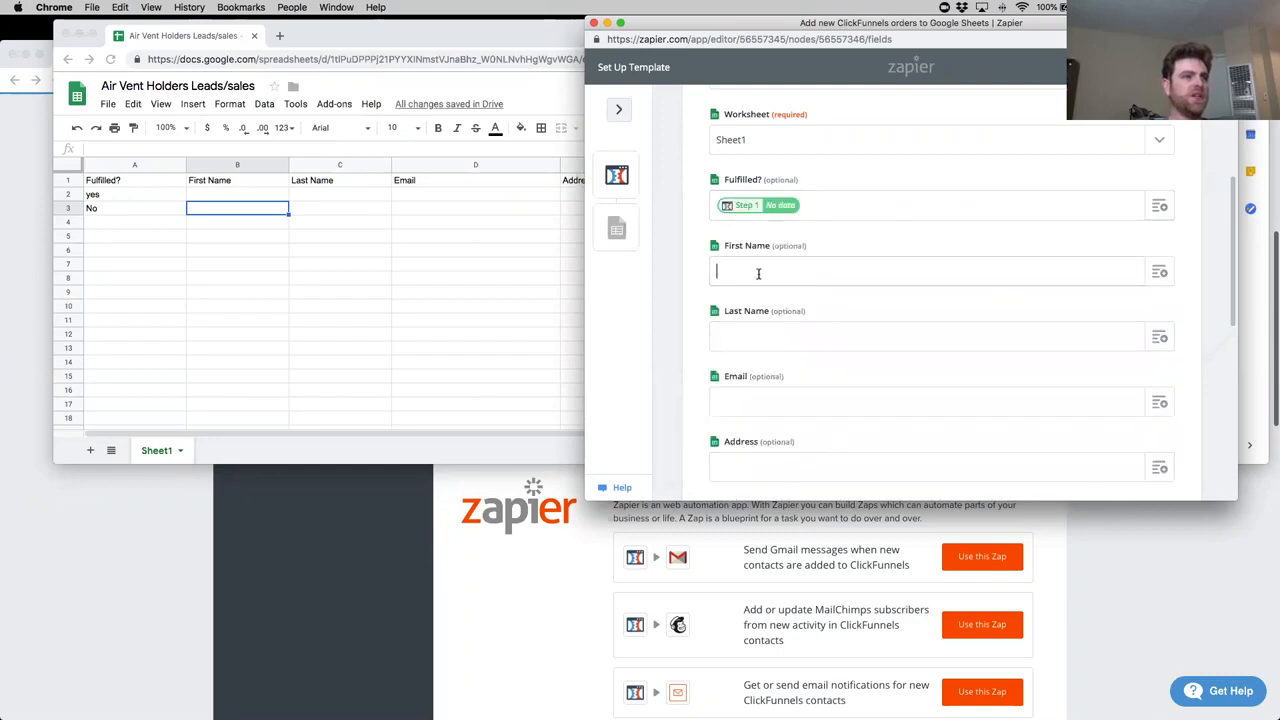
{"action": "left_click", "coordinate": [1160, 272]}
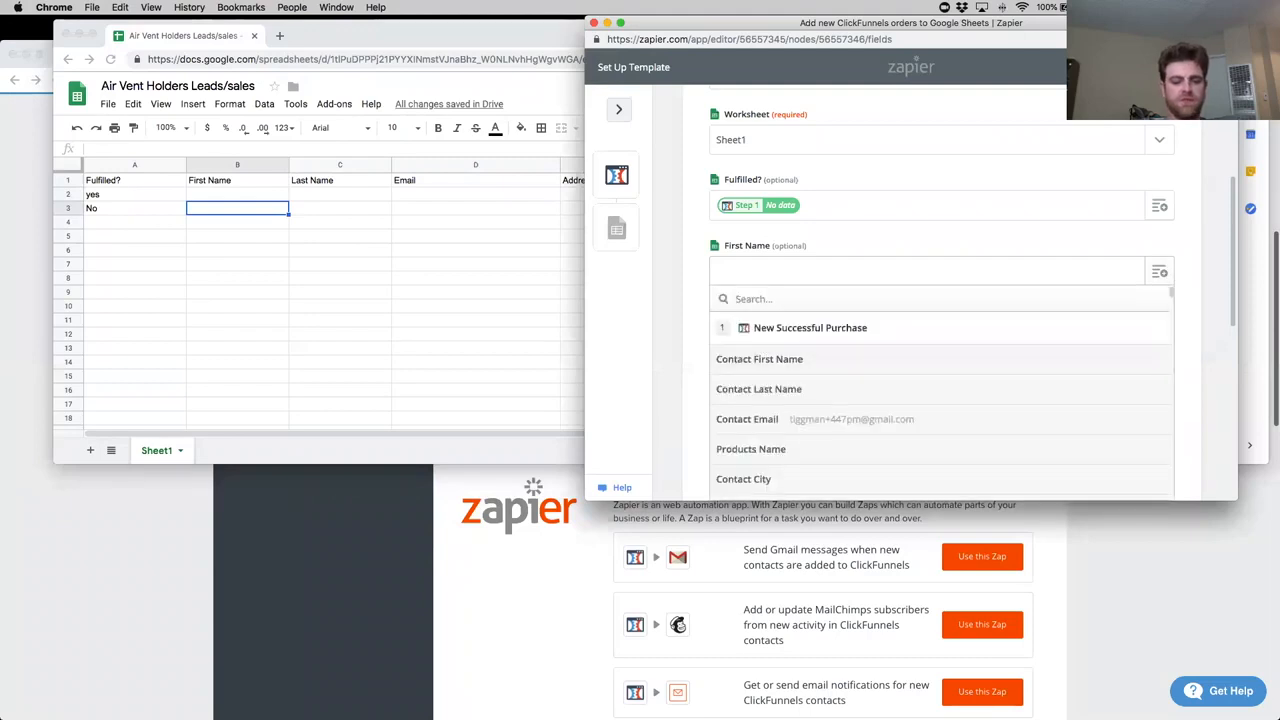
{"action": "type", "text": "first name"}
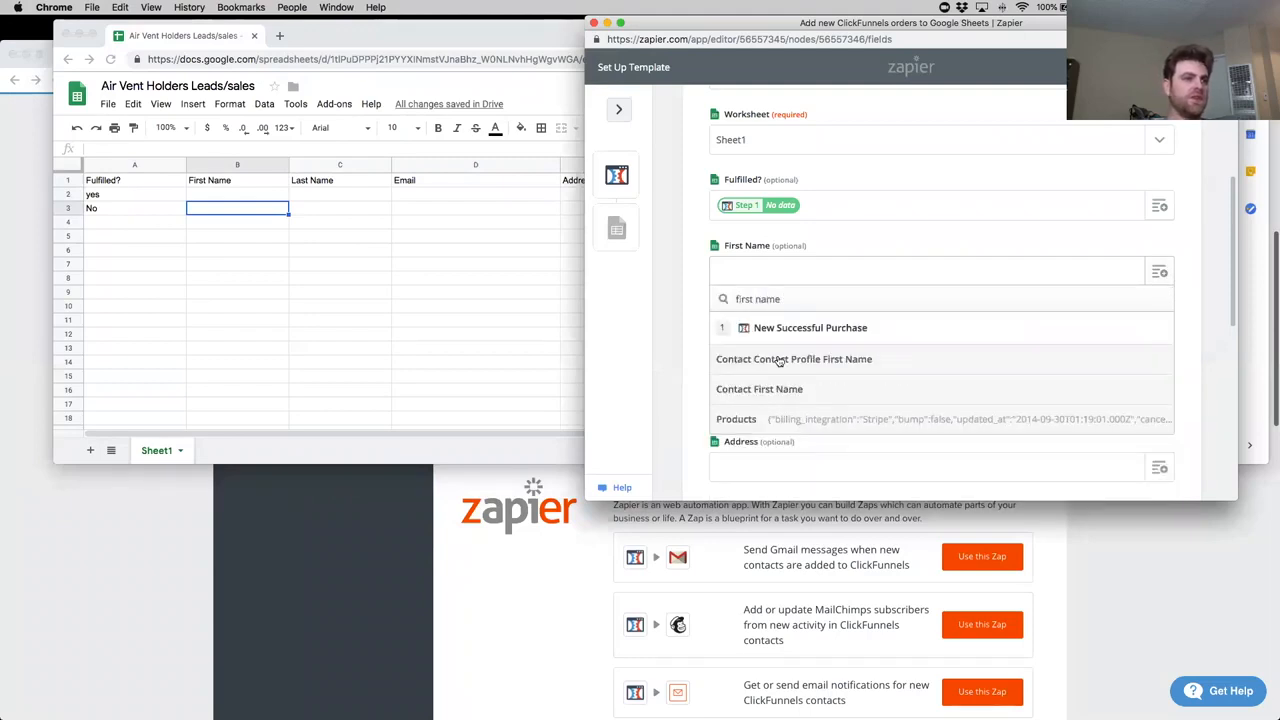
{"action": "left_click", "coordinate": [830, 393]}
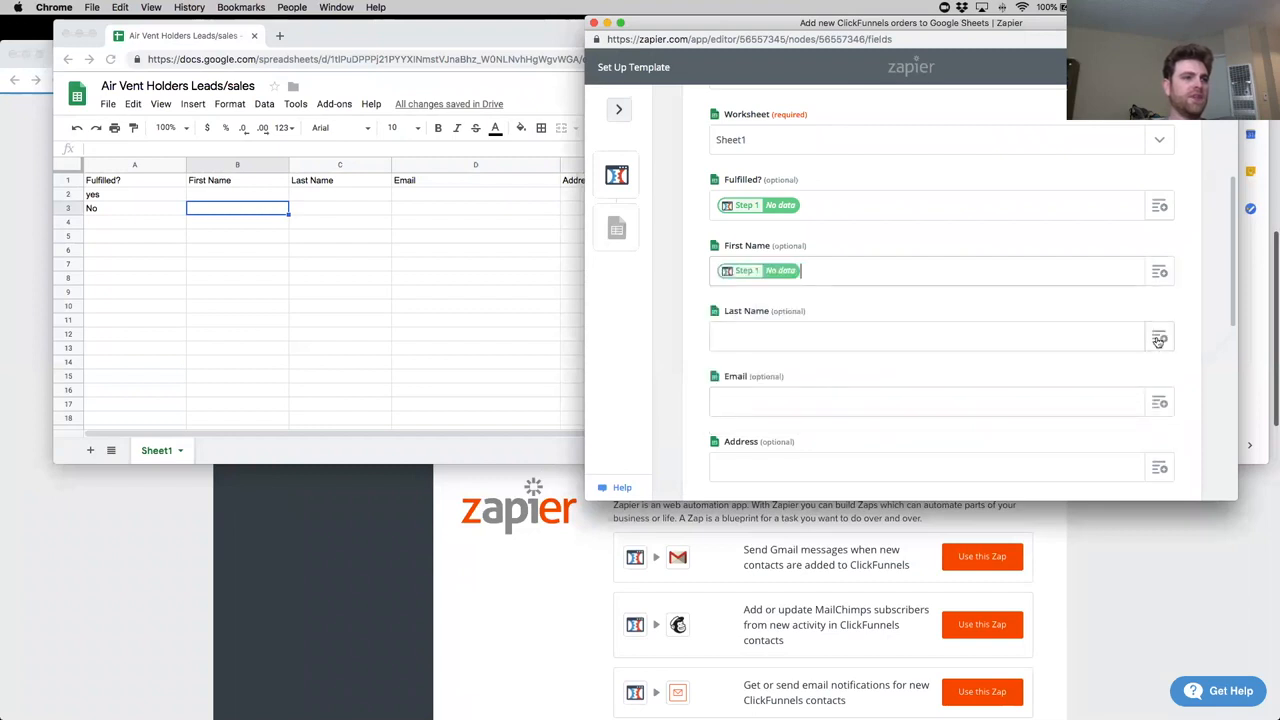
Map the Last Name field to the purchase's Contact Last Name, searching for "last".
{"action": "left_click", "coordinate": [923, 350]}
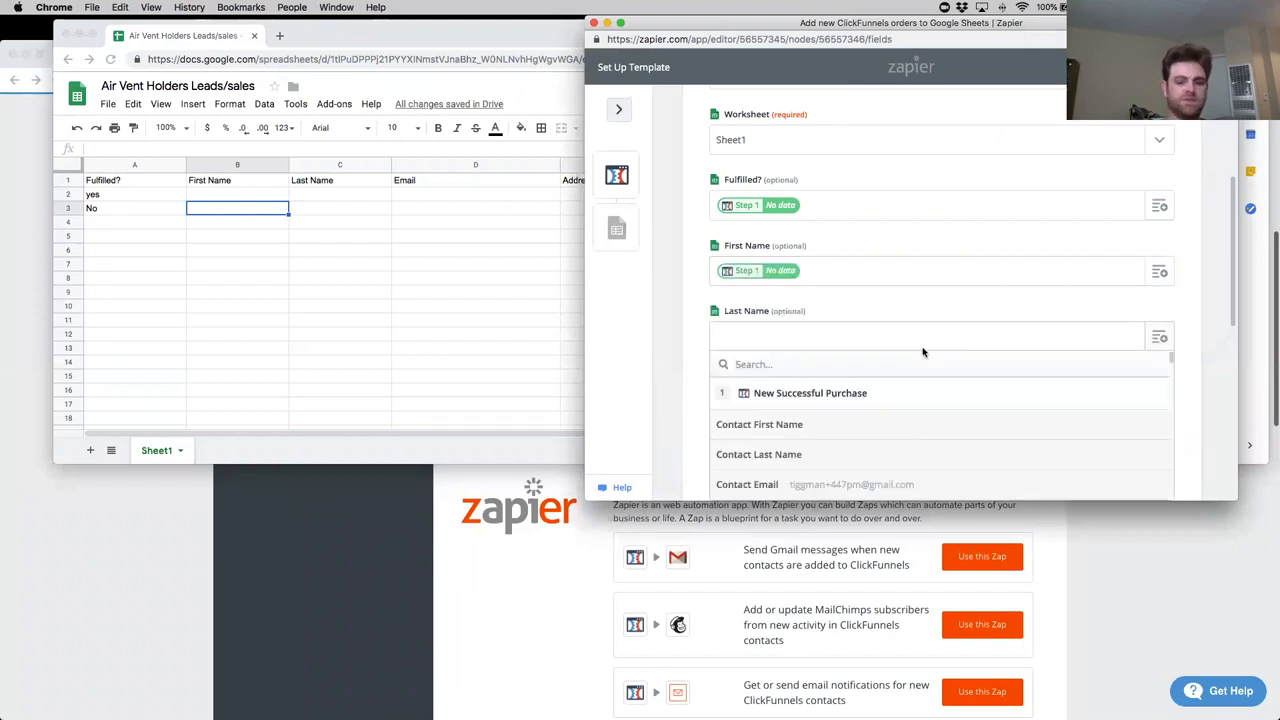
{"action": "type", "text": "last"}
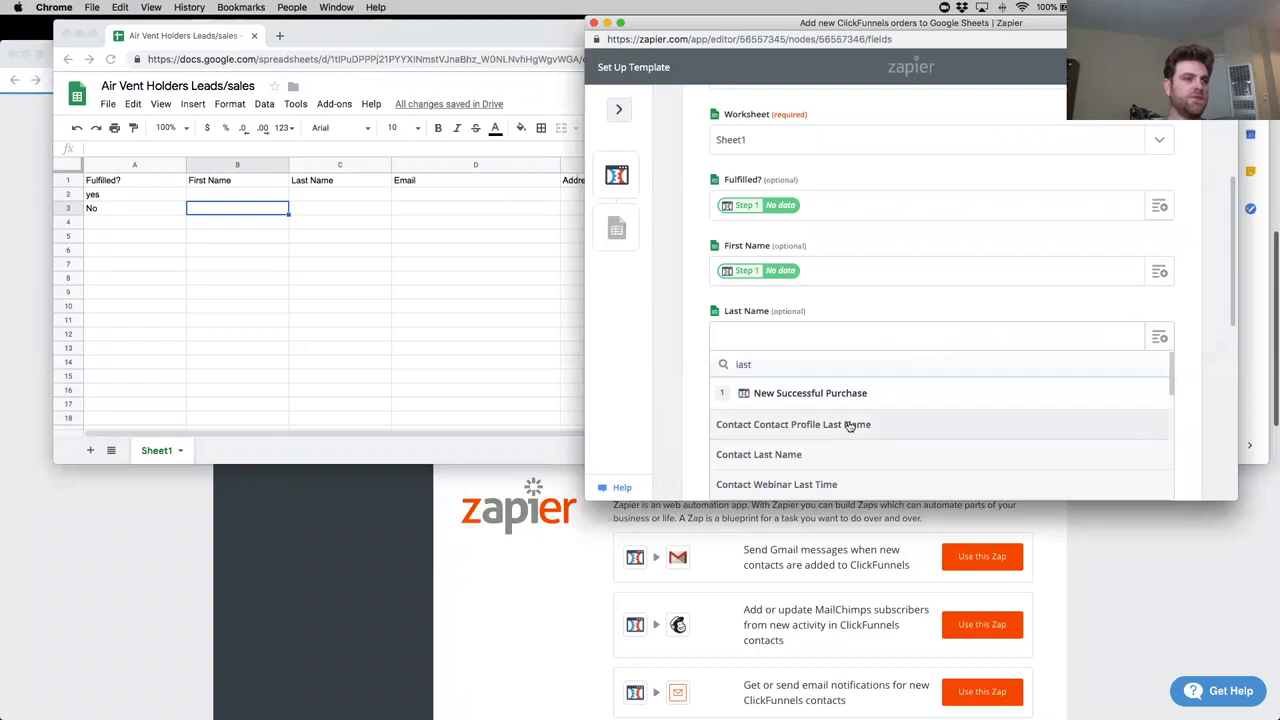
{"action": "scroll", "coordinate": [859, 461], "scroll_direction": "down", "scroll_amount": 2}
{"action": "scroll", "coordinate": [859, 420], "scroll_direction": "up", "scroll_amount": 1}
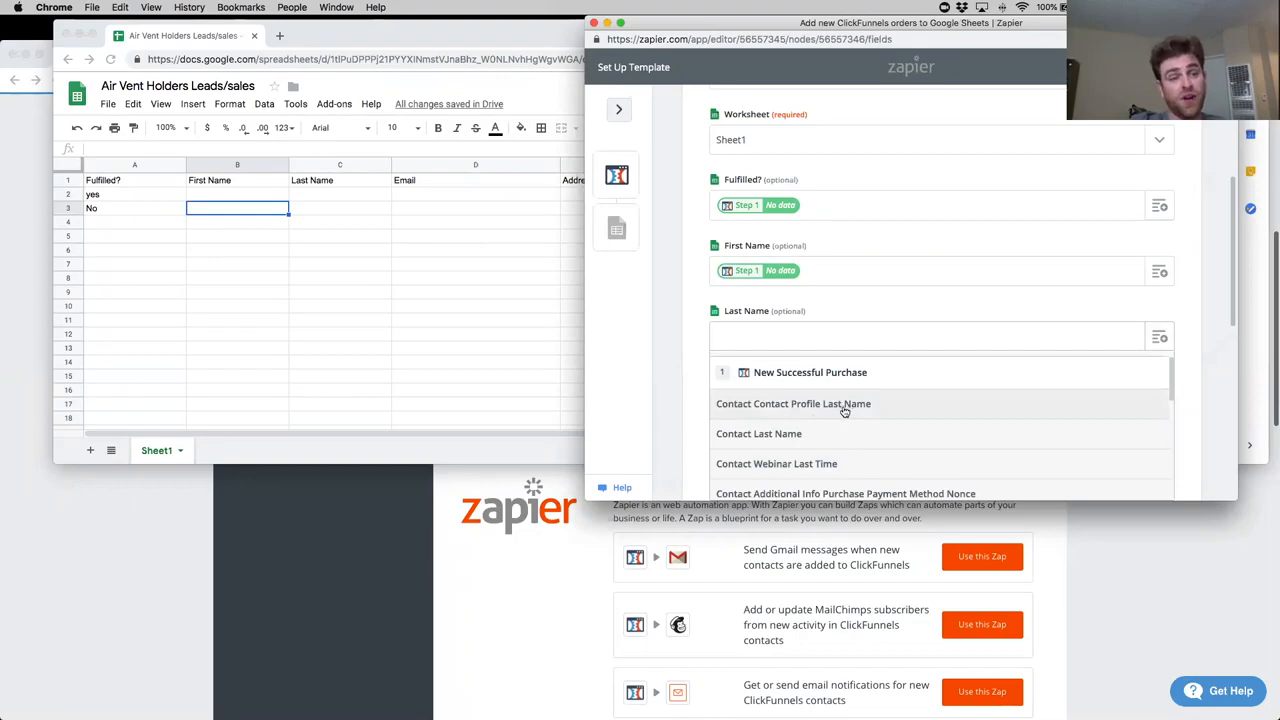
{"action": "left_click", "coordinate": [796, 432]}
{"action": "scroll", "coordinate": [853, 353], "scroll_direction": "up", "scroll_amount": 1}
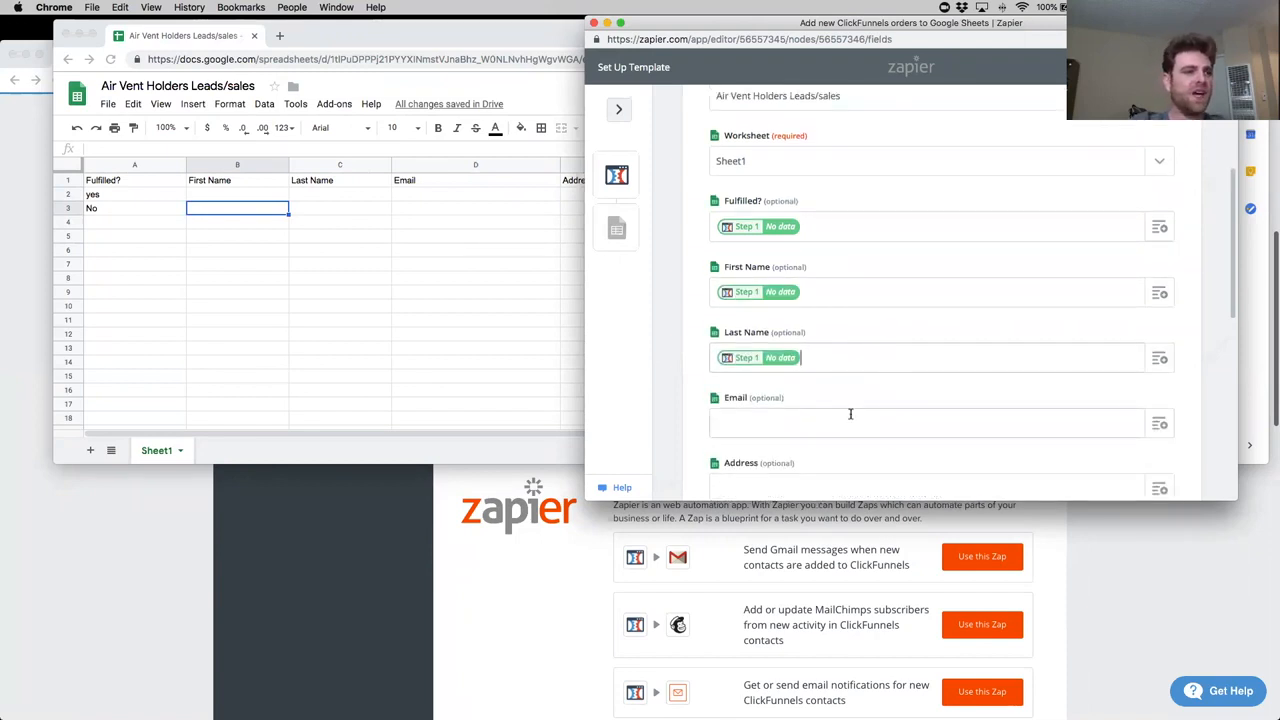
Map the Email field to the purchase's Contact Email, searching for "email".
{"action": "scroll", "coordinate": [851, 414], "scroll_direction": "down", "scroll_amount": 2}
{"action": "scroll", "coordinate": [1010, 379], "scroll_direction": "down", "scroll_amount": 1}
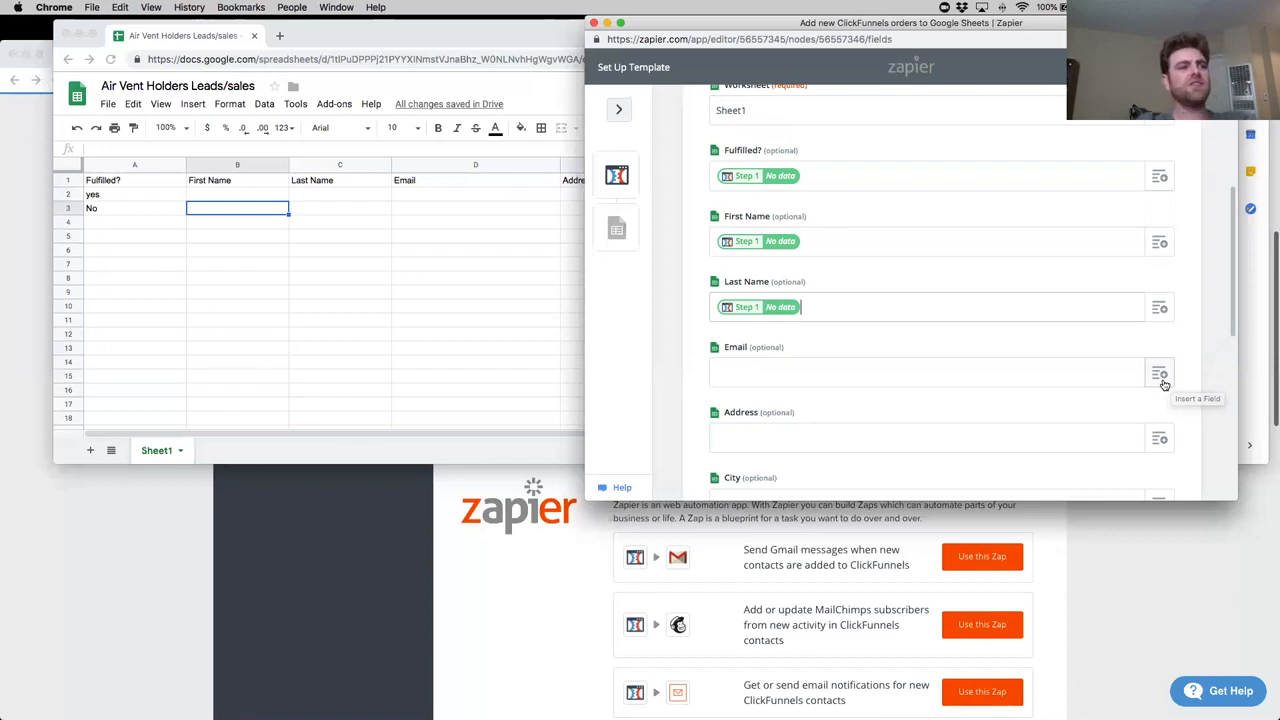
{"action": "left_click", "coordinate": [1160, 382]}
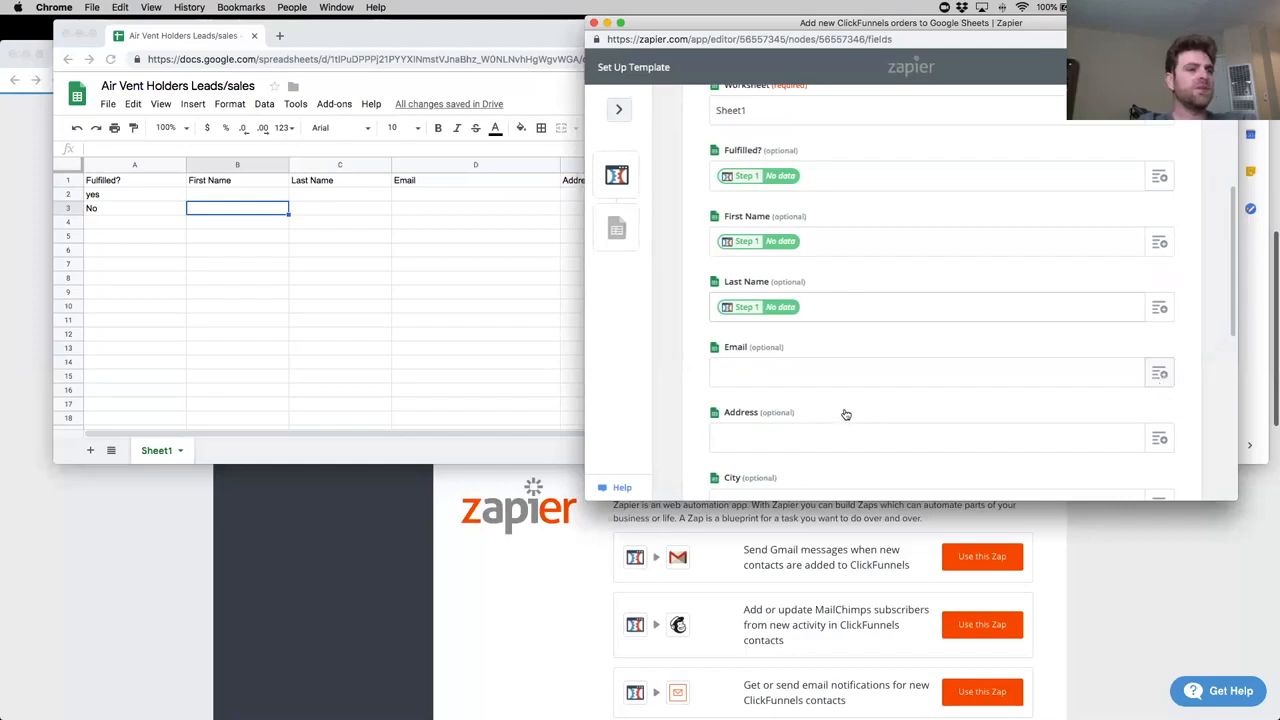
{"action": "type", "text": "email"}
{"action": "scroll", "coordinate": [857, 437], "scroll_direction": "down", "scroll_amount": 2}
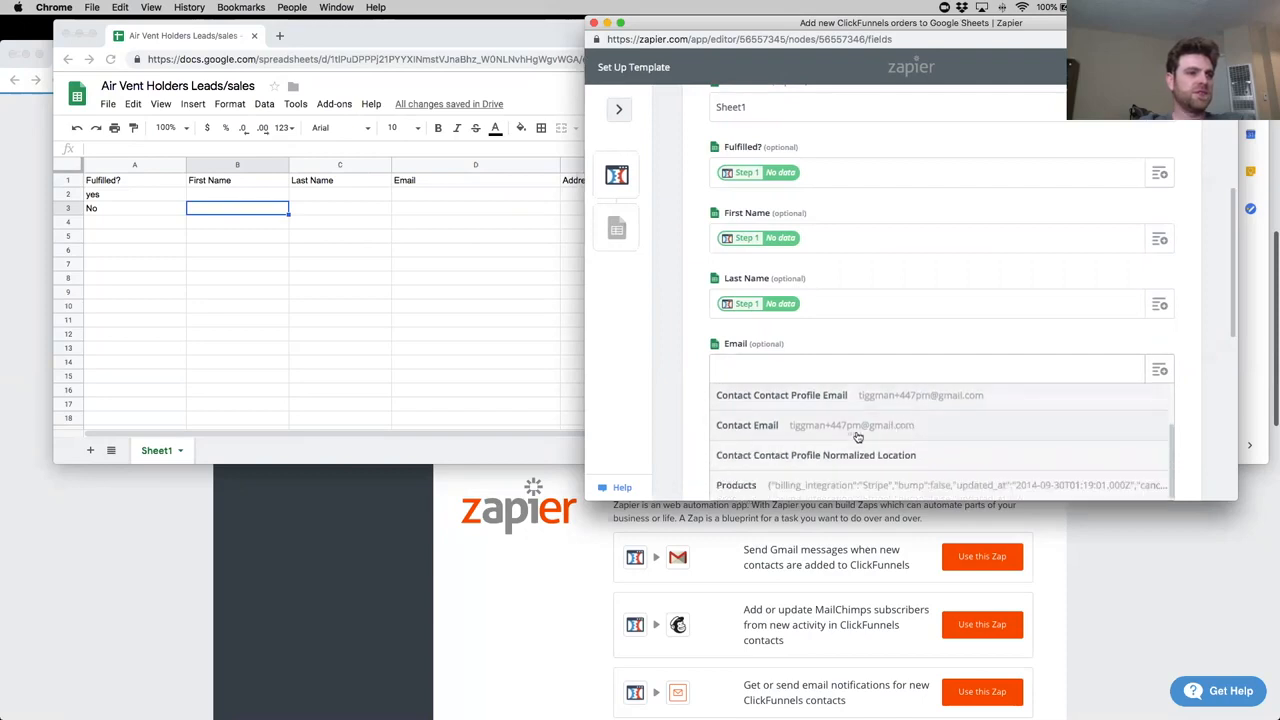
{"action": "left_click", "coordinate": [848, 429]}
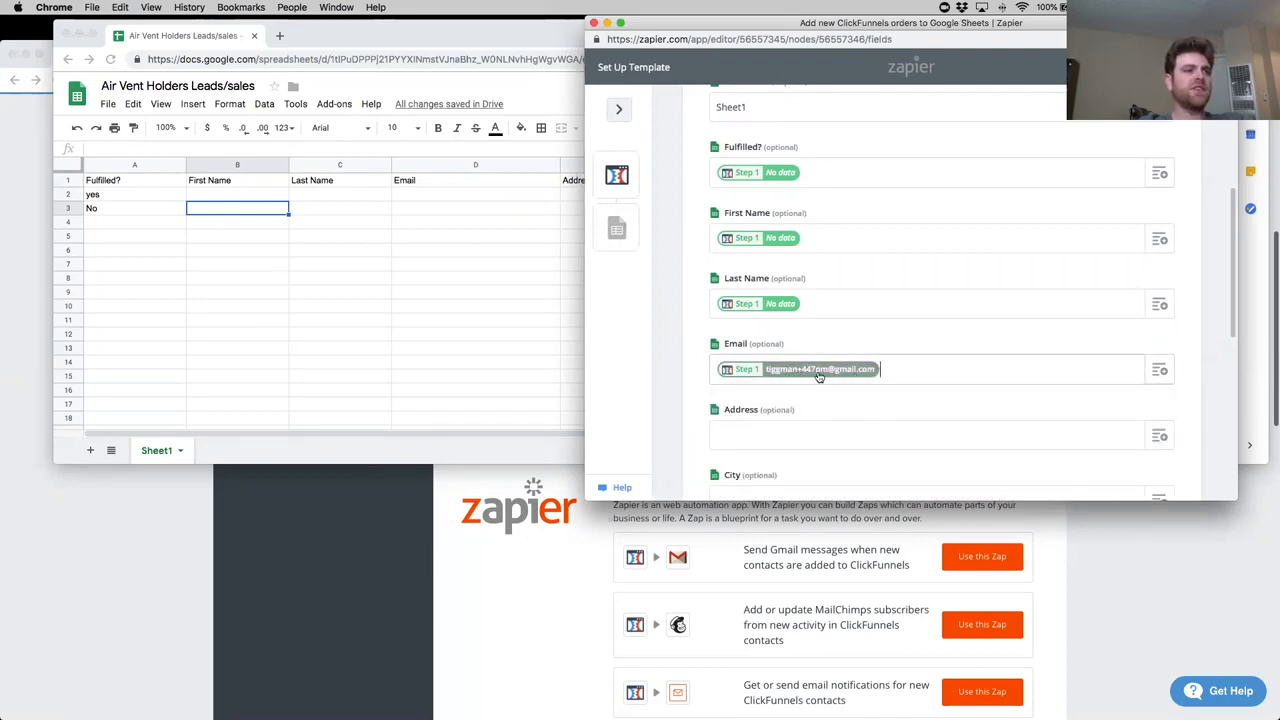
Compare the mapped fields with Setup Preview on and off, leaving the preview off to show field names.
{"action": "scroll", "coordinate": [1020, 386], "scroll_direction": "up", "scroll_amount": 3}
{"action": "left_click", "coordinate": [1143, 248]}
{"action": "scroll", "coordinate": [971, 340], "scroll_direction": "down", "scroll_amount": 5}
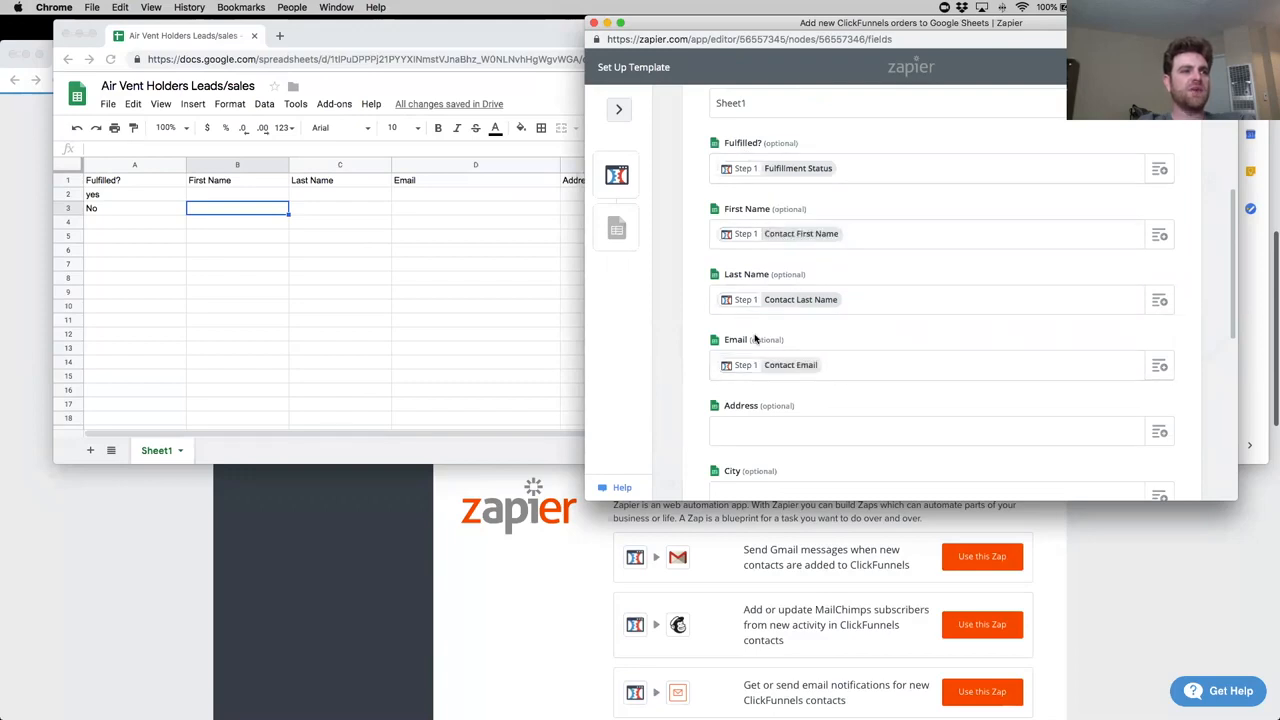
{"action": "scroll", "coordinate": [816, 340], "scroll_direction": "down", "scroll_amount": 1}
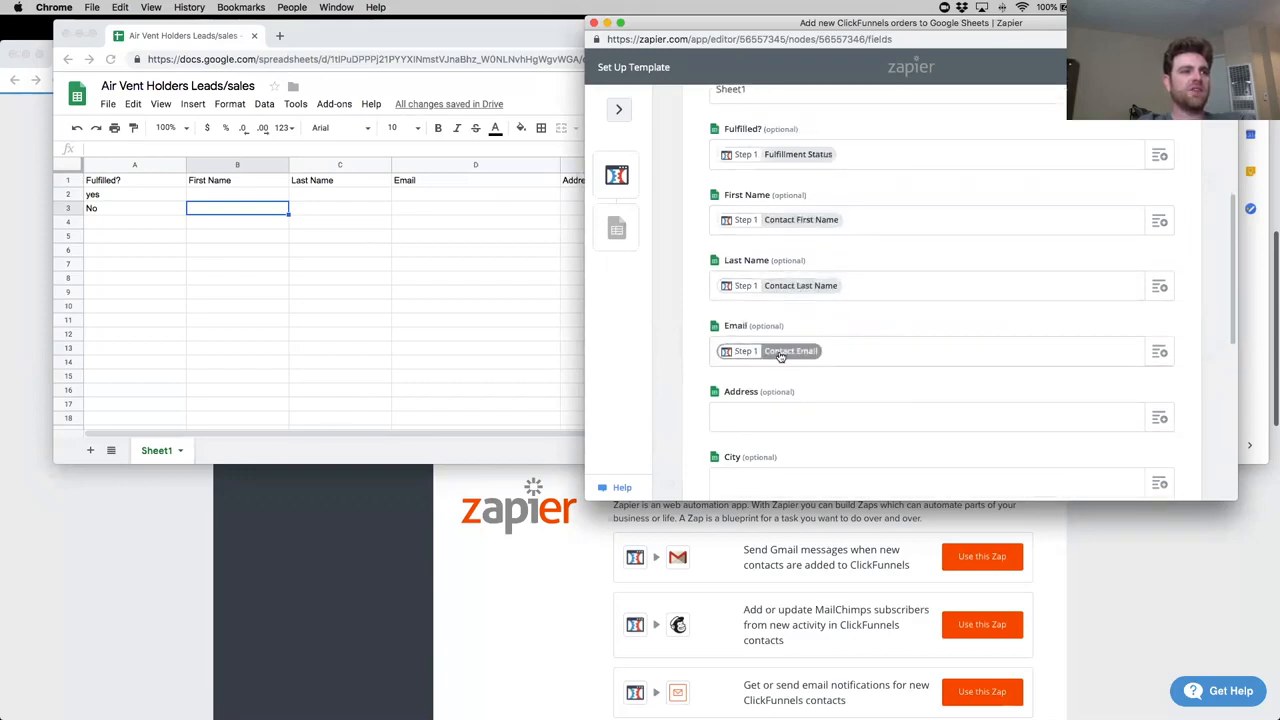
{"action": "scroll", "coordinate": [952, 357], "scroll_direction": "up", "scroll_amount": 5}
{"action": "left_click", "coordinate": [1149, 236]}
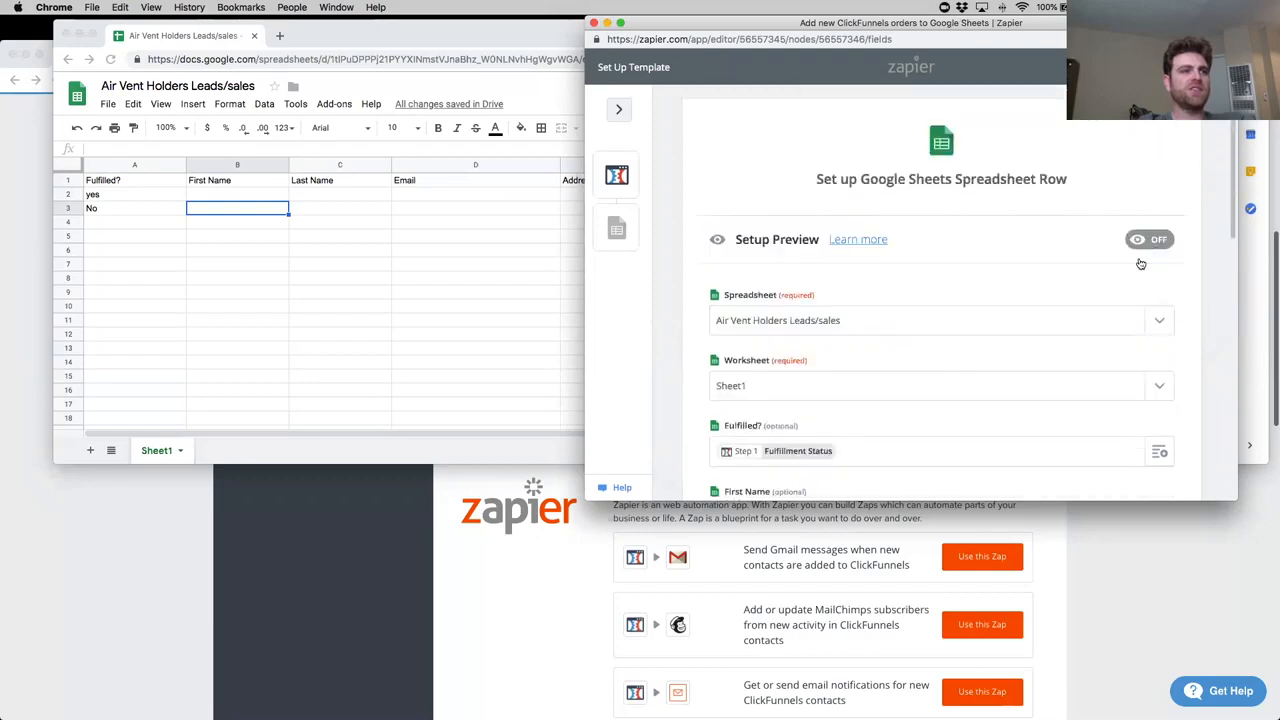
{"action": "scroll", "coordinate": [930, 345], "scroll_direction": "down", "scroll_amount": 5}
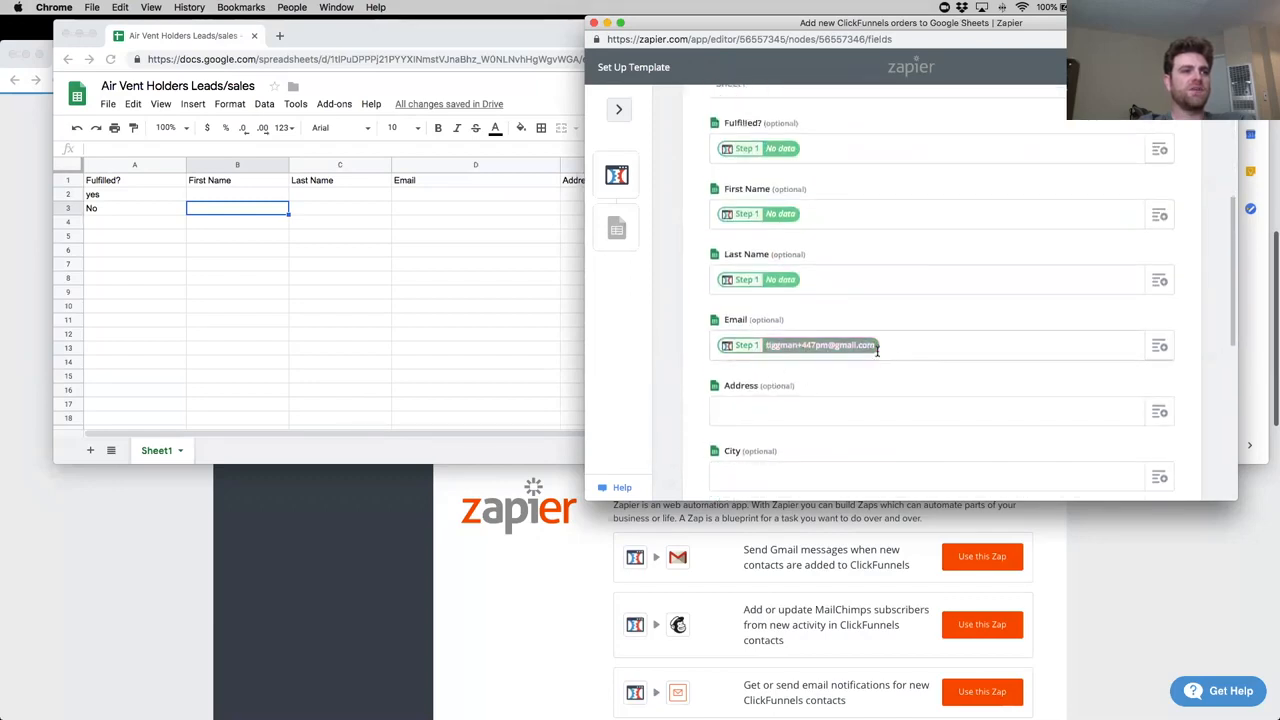
{"action": "scroll", "coordinate": [965, 347], "scroll_direction": "up", "scroll_amount": 3}
{"action": "scroll", "coordinate": [977, 349], "scroll_direction": "up", "scroll_amount": 1}
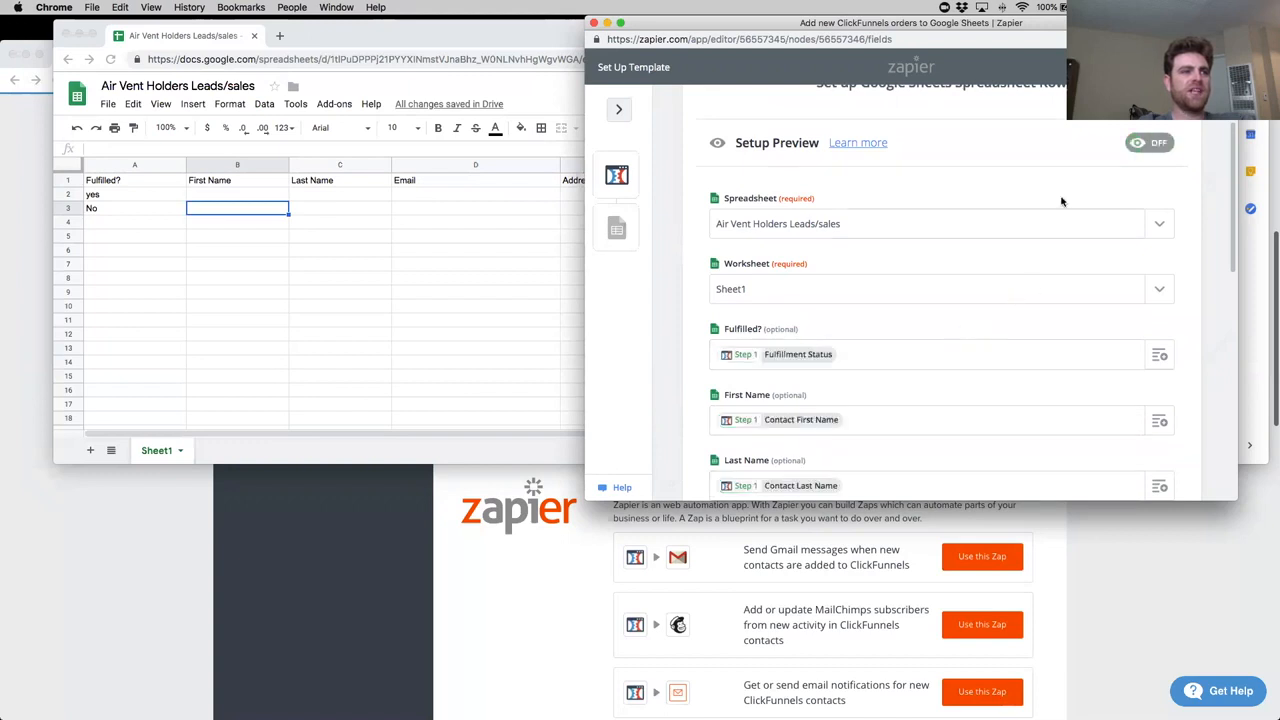
{"action": "scroll", "coordinate": [900, 330], "scroll_direction": "down", "scroll_amount": 1}
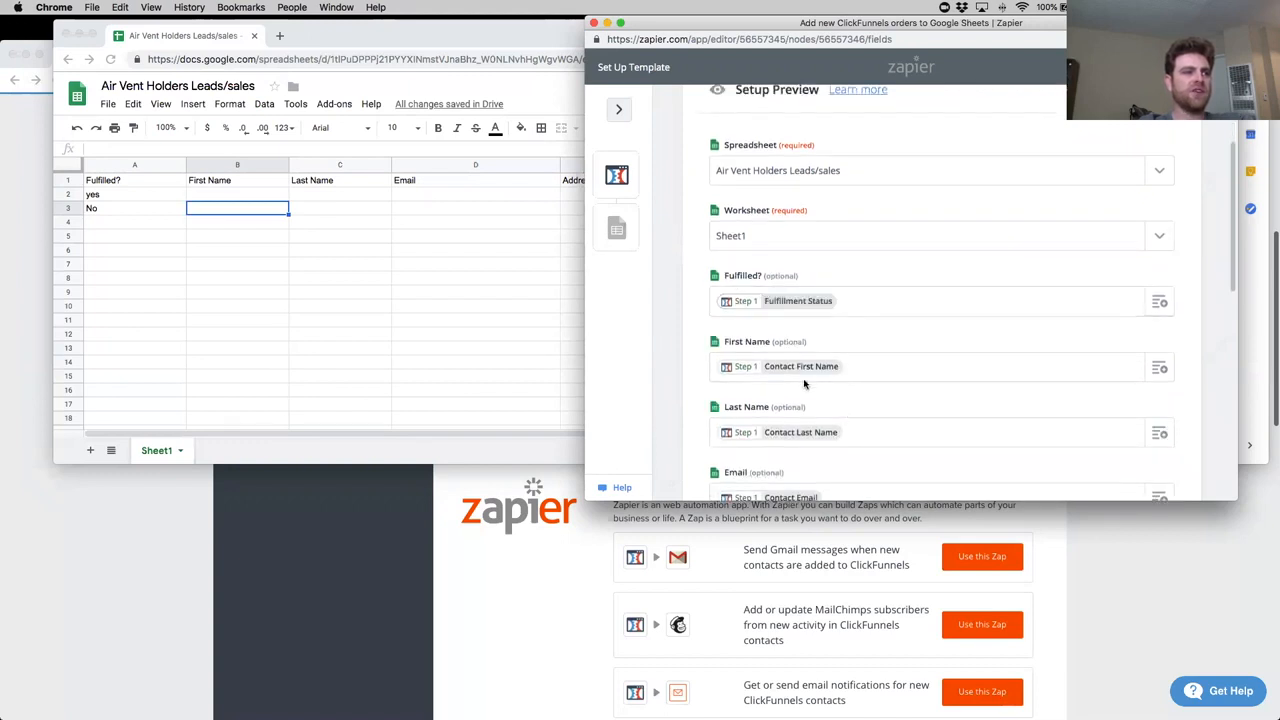
Map the Address field to the purchase's Contact Address, searching for "address".
{"action": "scroll", "coordinate": [826, 430], "scroll_direction": "down", "scroll_amount": 5}
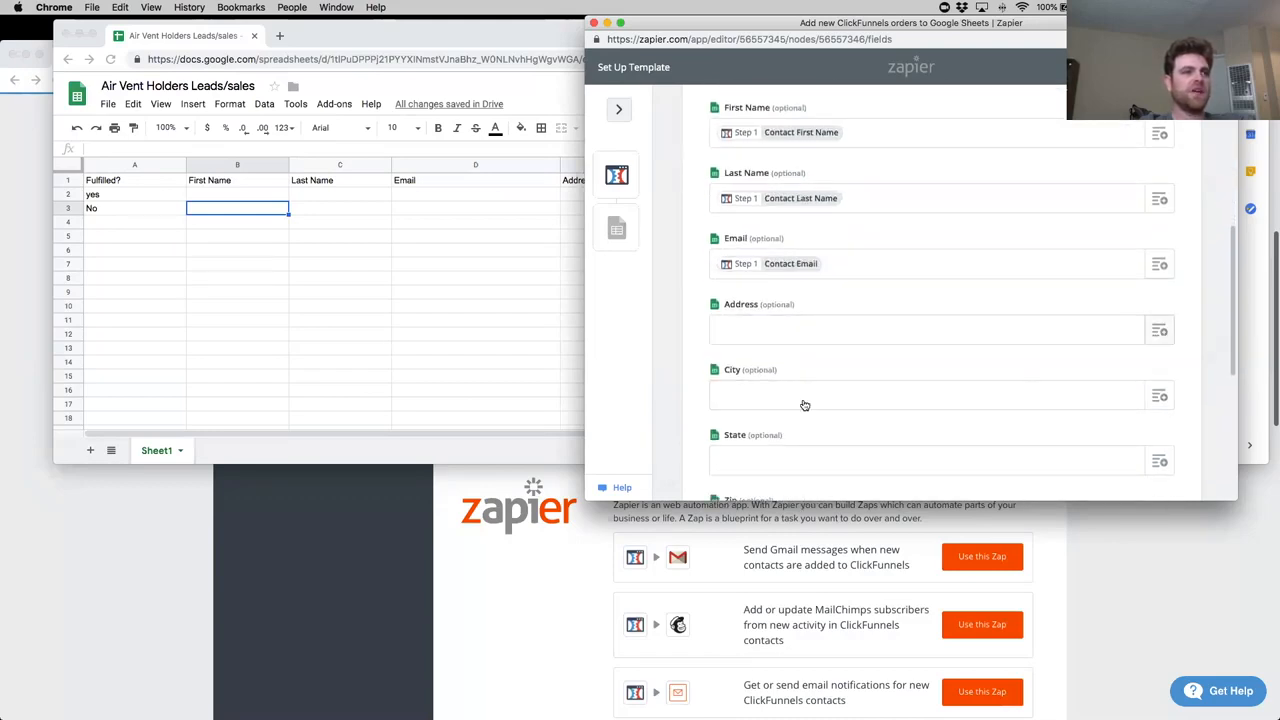
{"action": "left_click", "coordinate": [767, 358]}
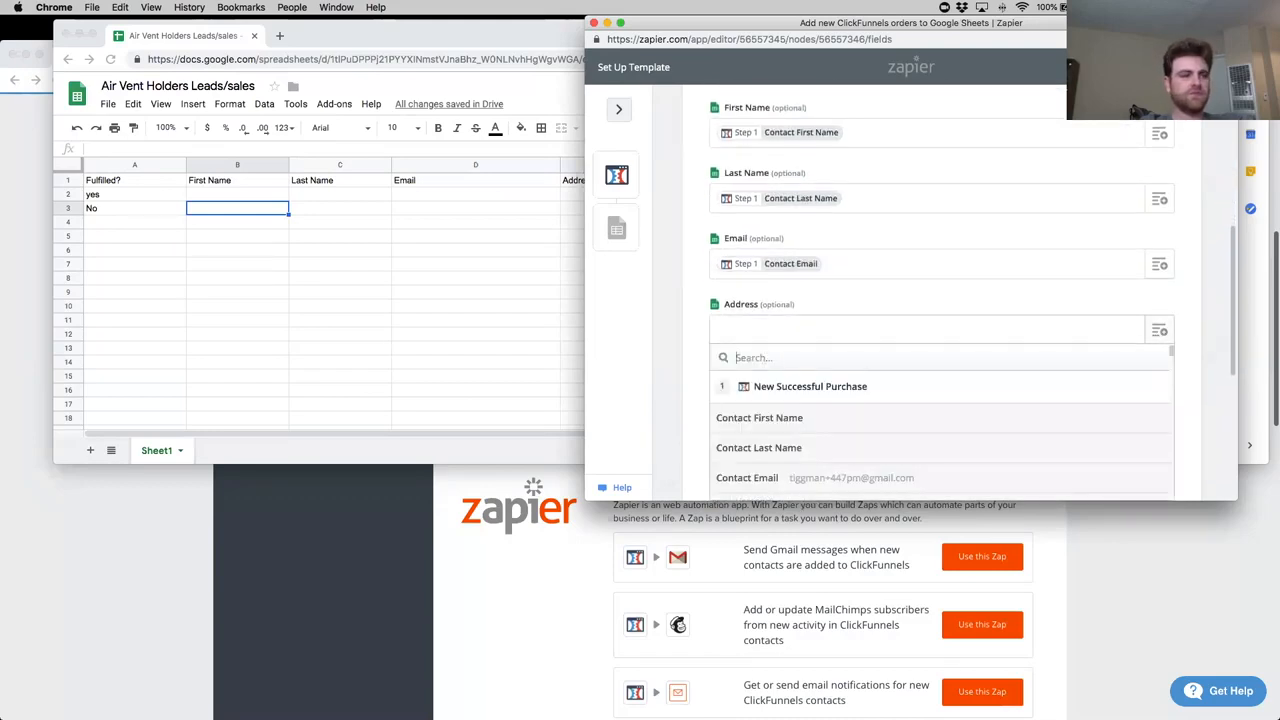
{"action": "type", "text": "address"}
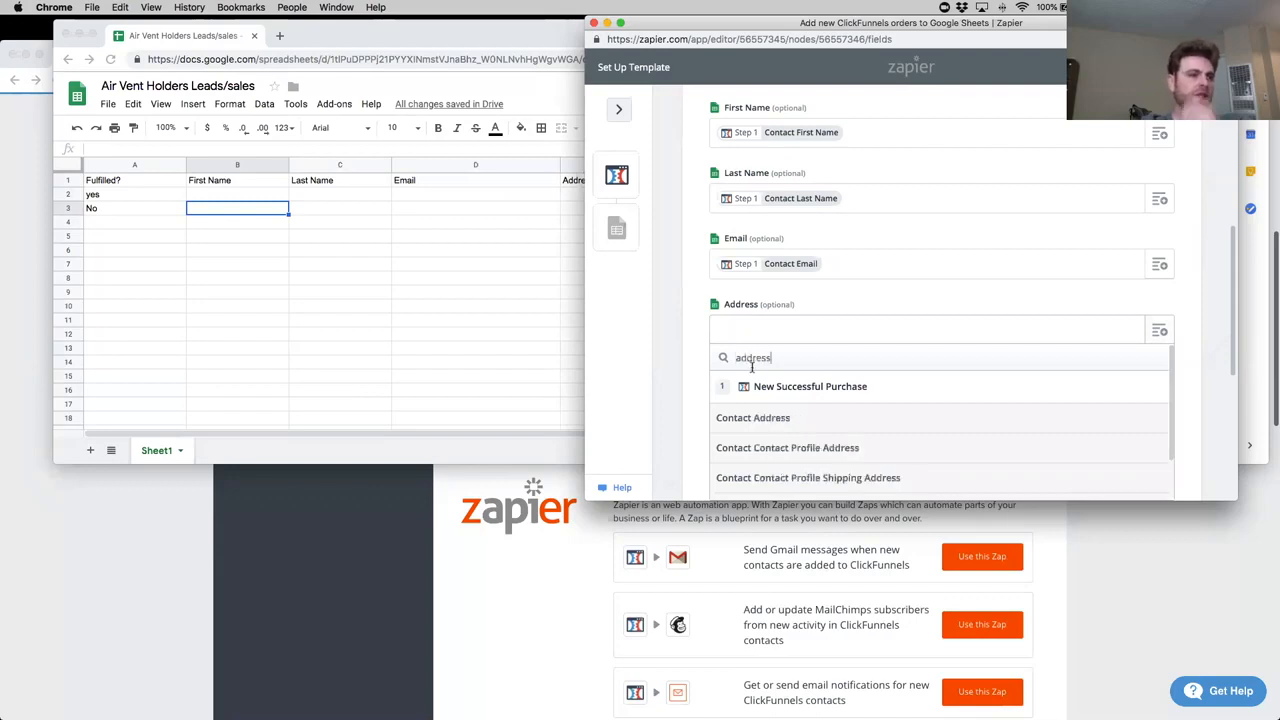
{"action": "left_click", "coordinate": [805, 423]}
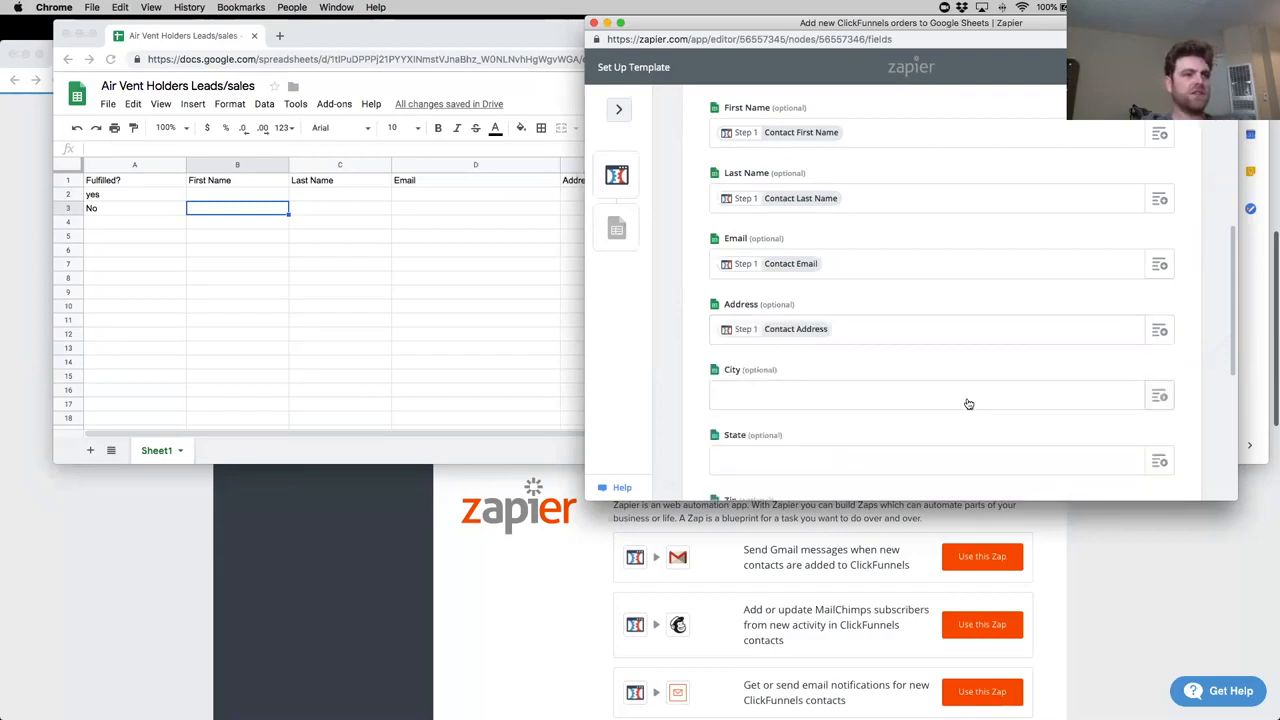
Map the City field to the purchase's Contact City, searching for "city".
{"action": "left_click", "coordinate": [925, 392]}
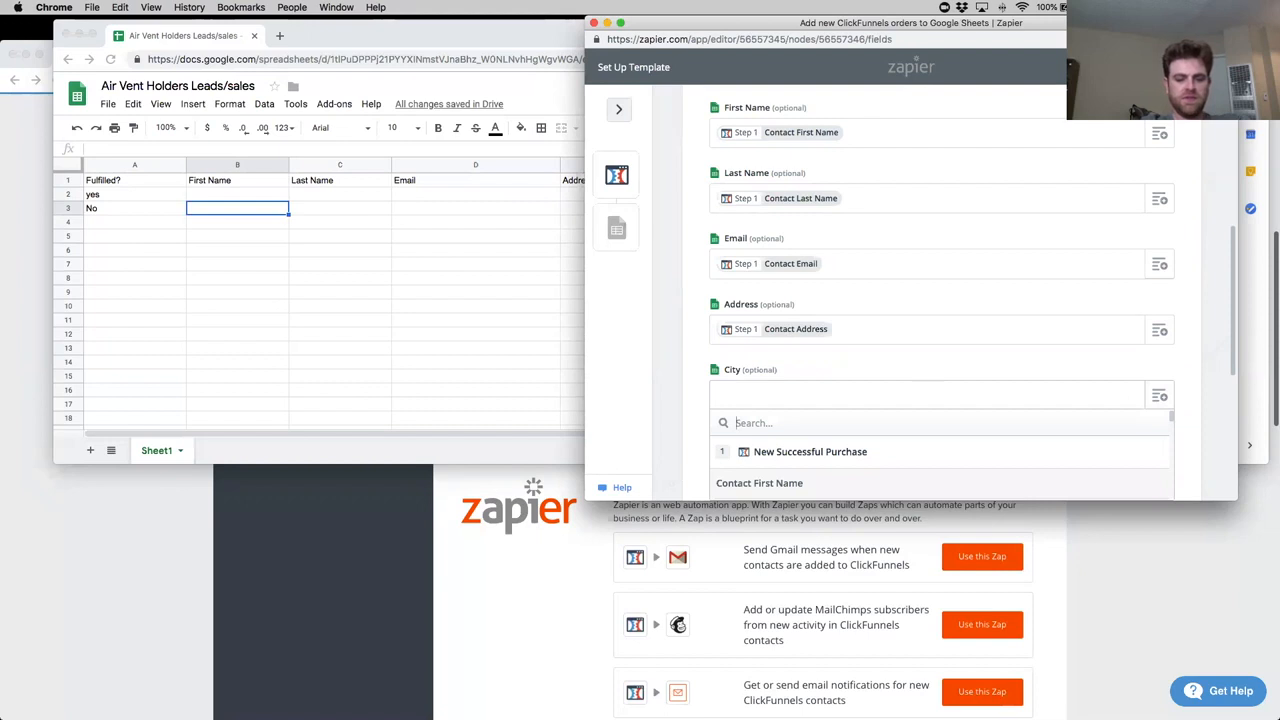
{"action": "type", "text": "city"}
{"action": "scroll", "coordinate": [808, 466], "scroll_direction": "down", "scroll_amount": 1}
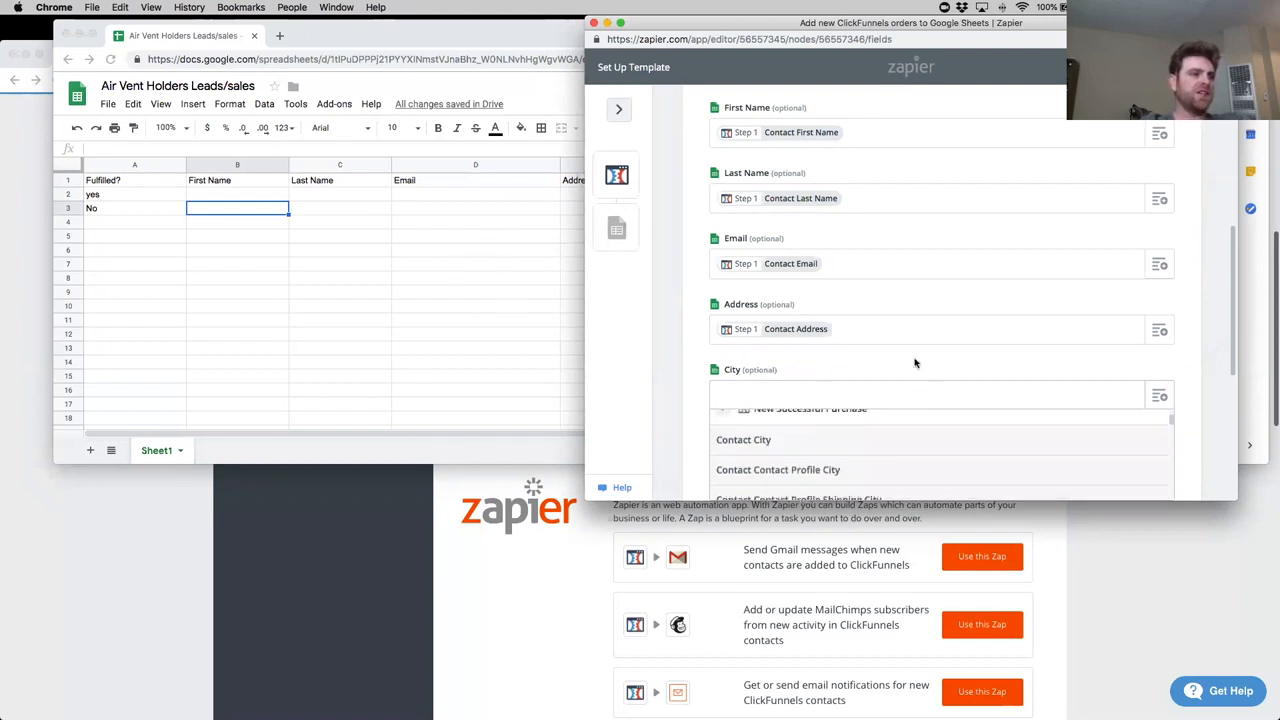
{"action": "scroll", "coordinate": [705, 370], "scroll_direction": "down", "scroll_amount": 2}
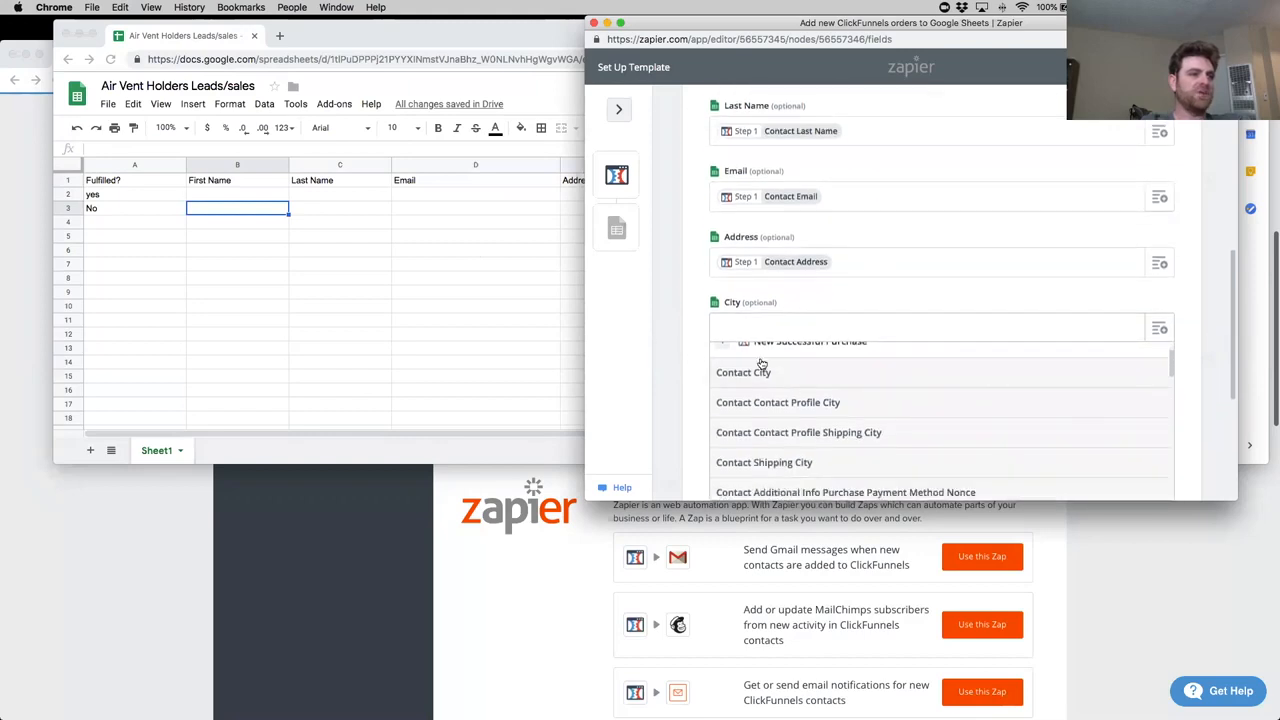
{"action": "scroll", "coordinate": [850, 385], "scroll_direction": "up", "scroll_amount": 1}
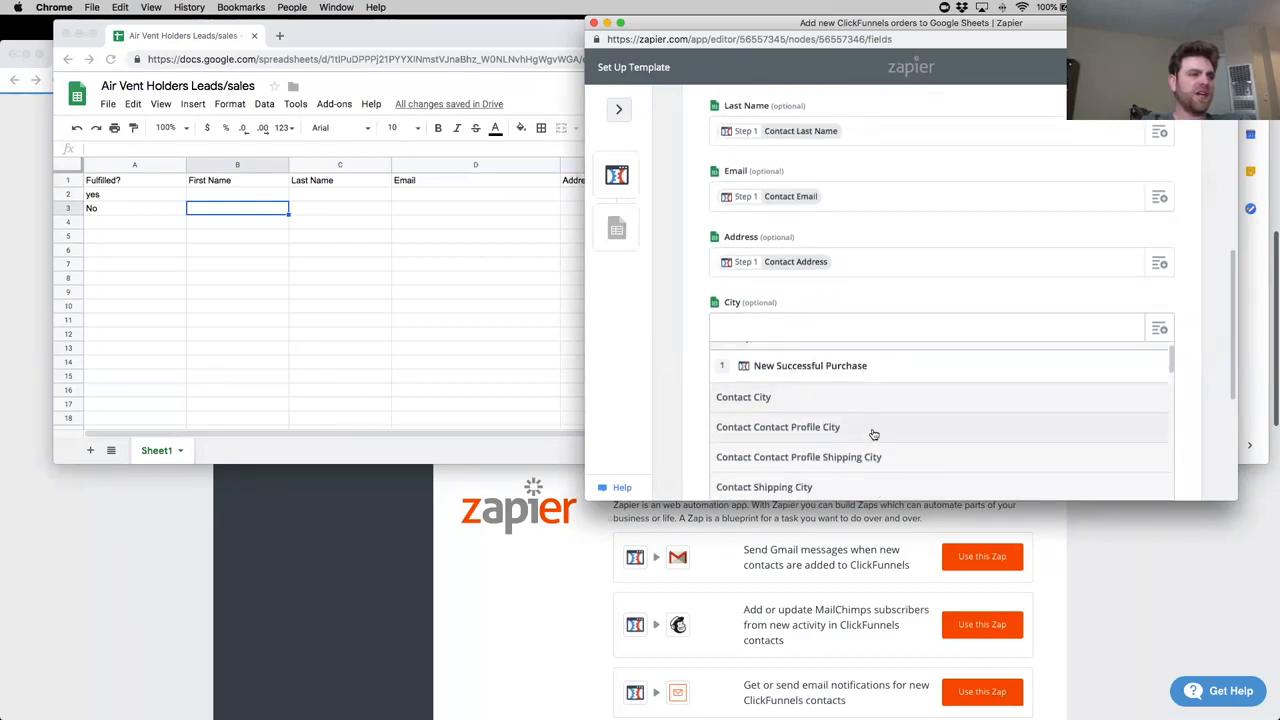
{"action": "left_click", "coordinate": [849, 405]}
Map the State field to the purchase's Contact Shipping State, searching for "stat".
{"action": "scroll", "coordinate": [850, 345], "scroll_direction": "down", "scroll_amount": 2}
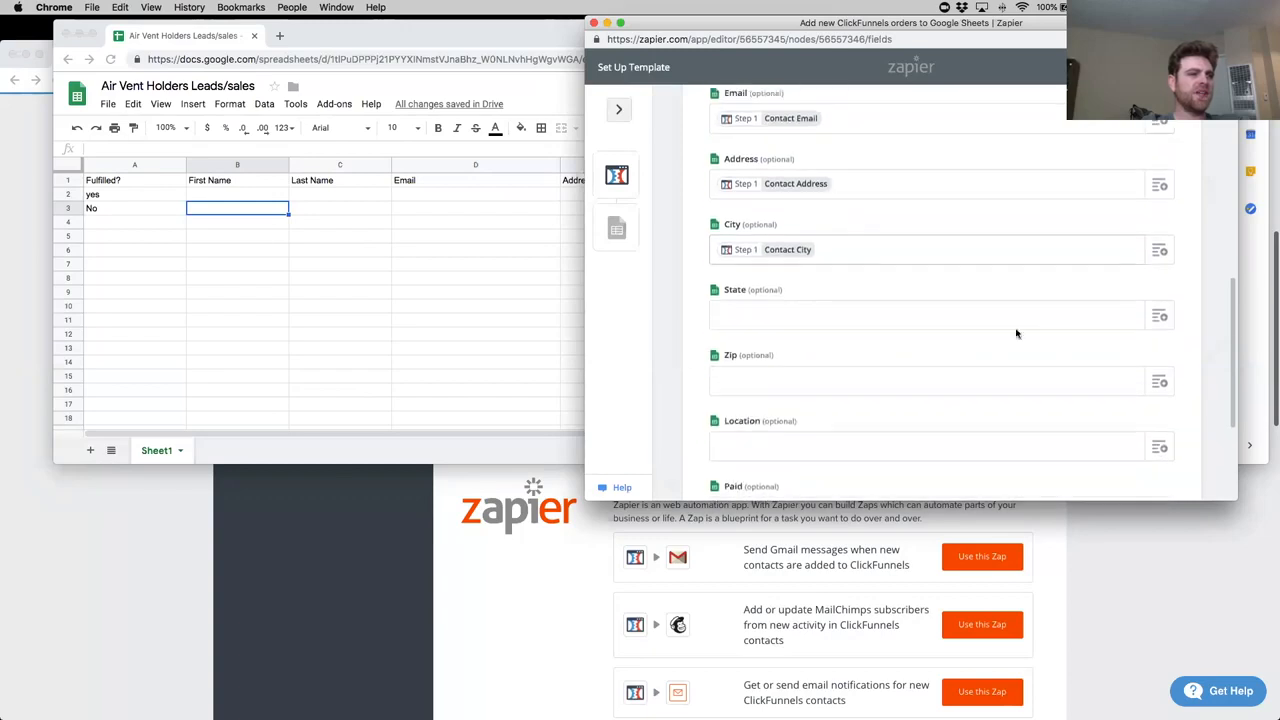
{"action": "left_click", "coordinate": [811, 318]}
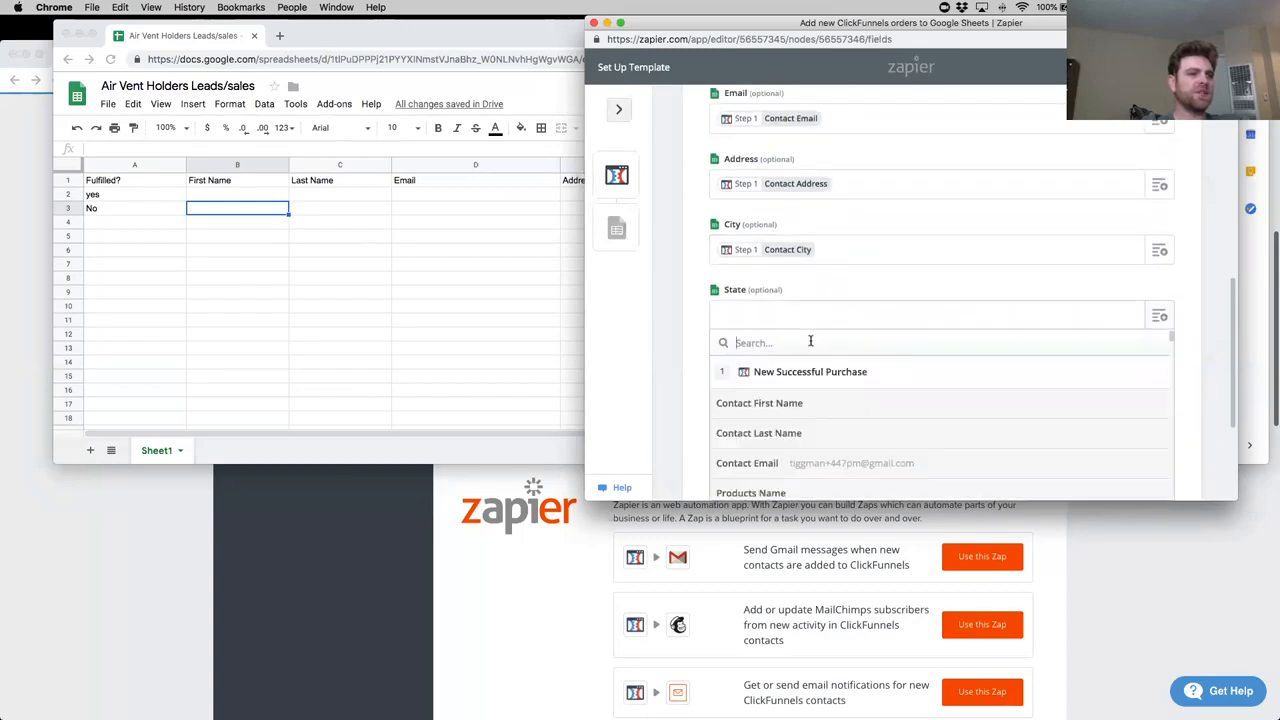
{"action": "scroll", "coordinate": [686, 362], "scroll_direction": "down", "scroll_amount": 2}
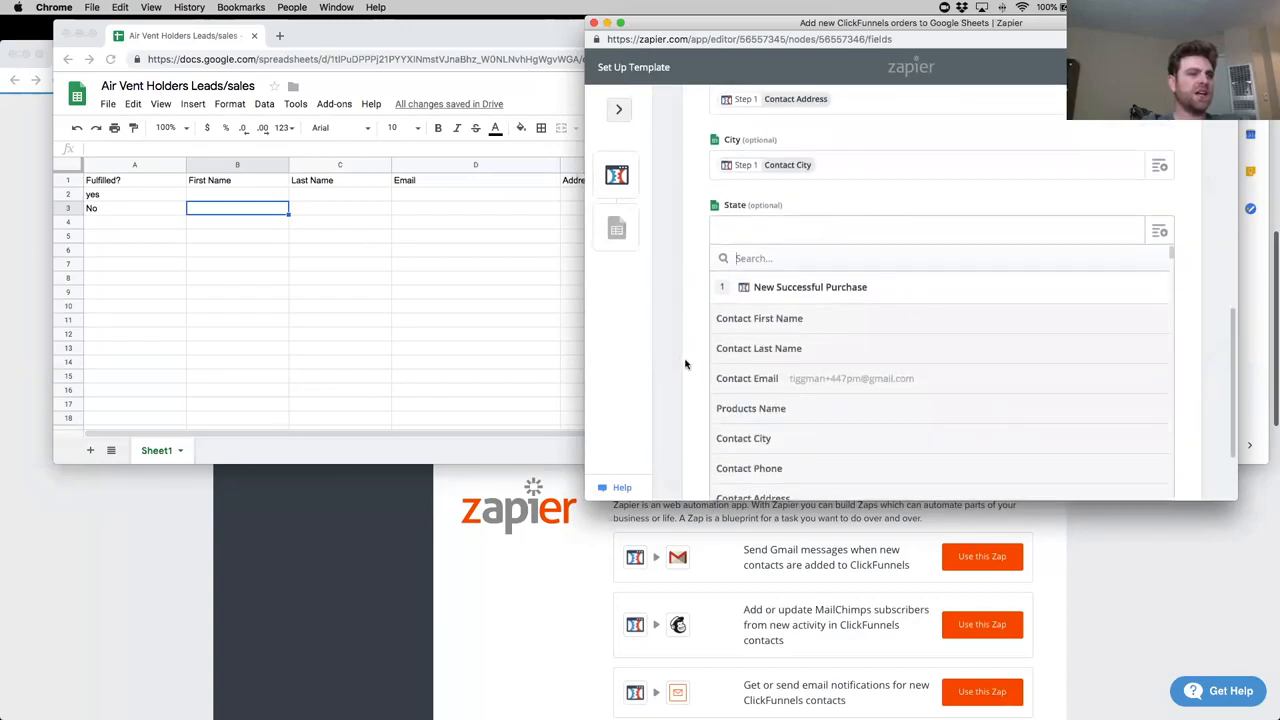
{"action": "scroll", "coordinate": [687, 366], "scroll_direction": "down", "scroll_amount": 1}
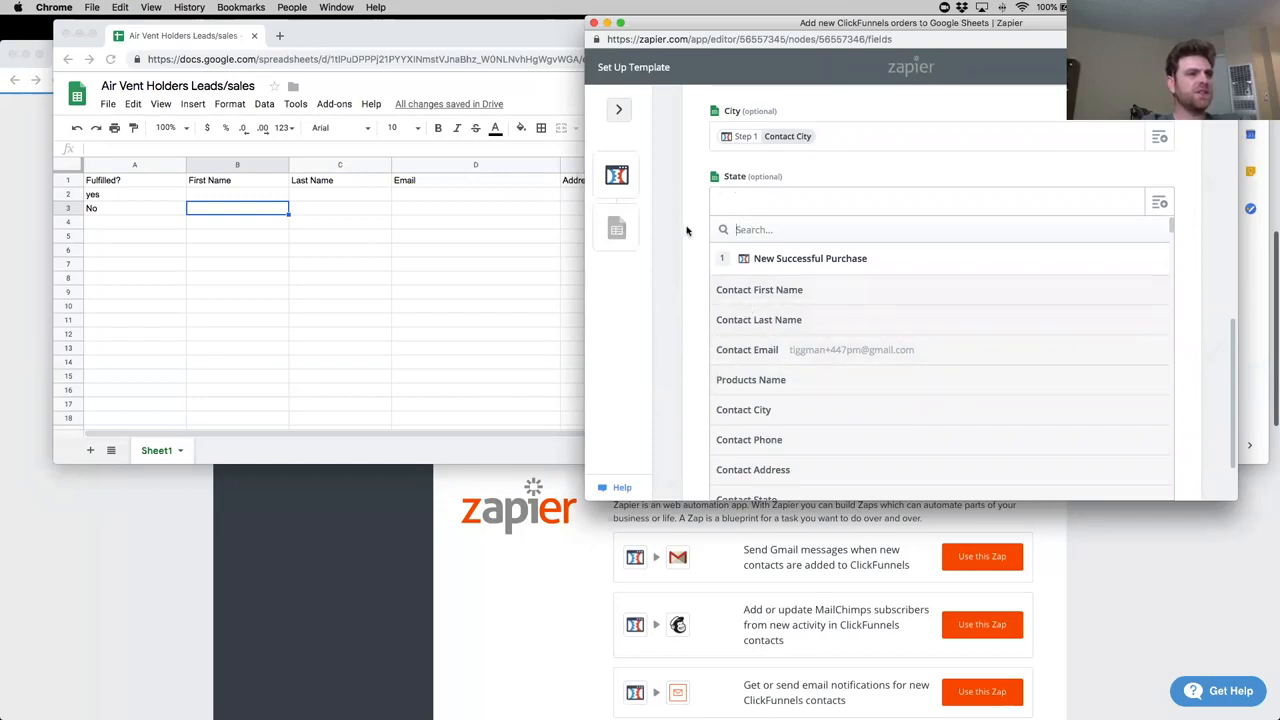
{"action": "left_click", "coordinate": [748, 201]}
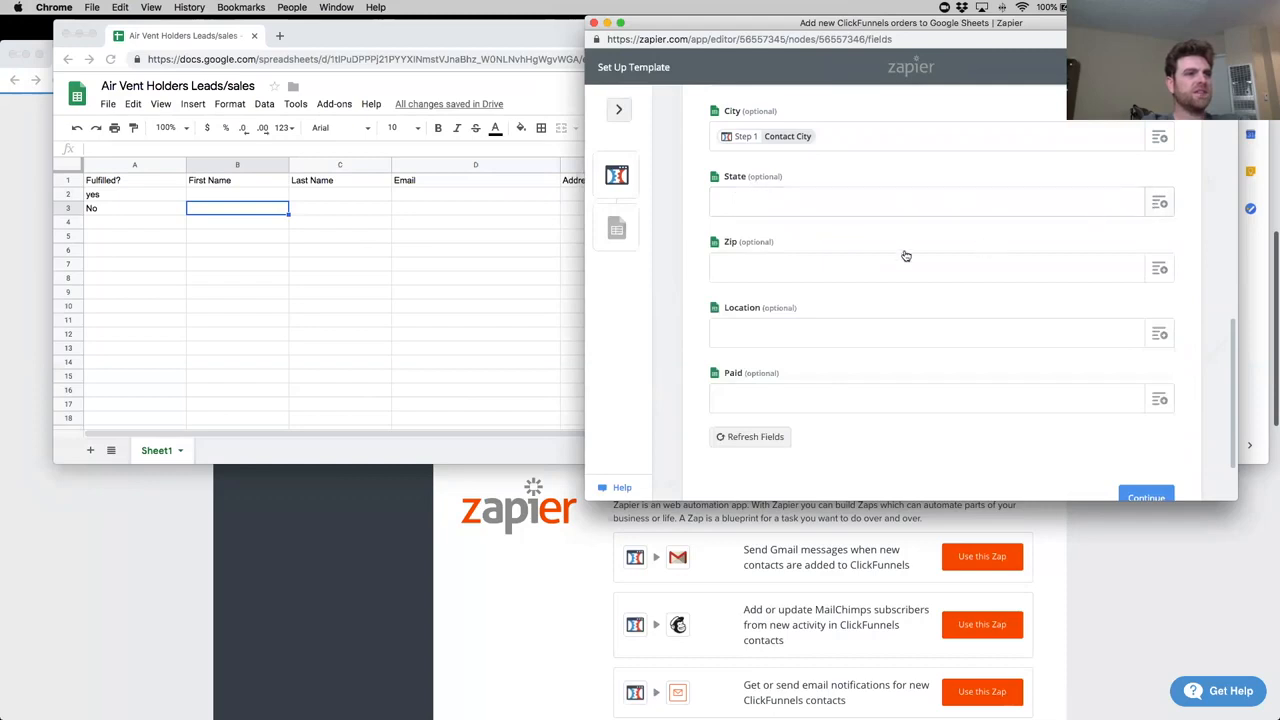
{"action": "left_click", "coordinate": [765, 204]}
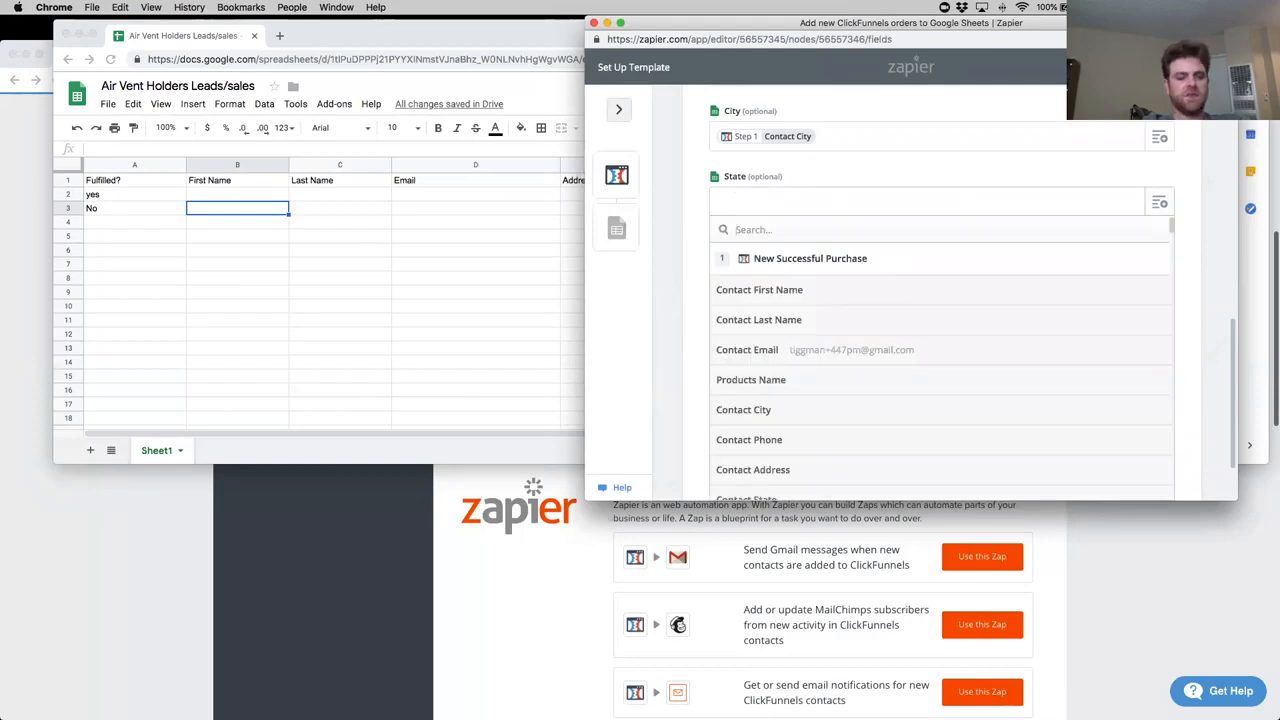
{"action": "type", "text": "statw"}
{"action": "key", "text": "BackSpace"}
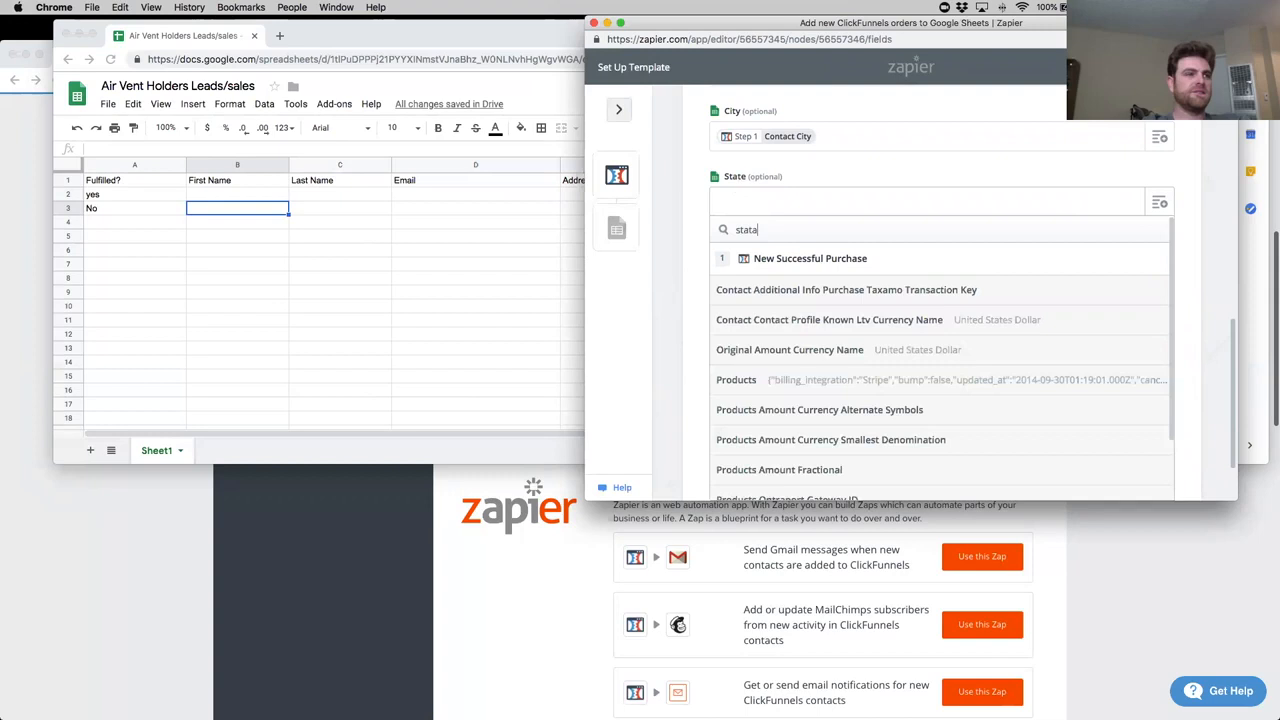
{"action": "type", "text": "a"}
{"action": "key", "text": "BackSpace"}
{"action": "key", "text": "BackSpace"}
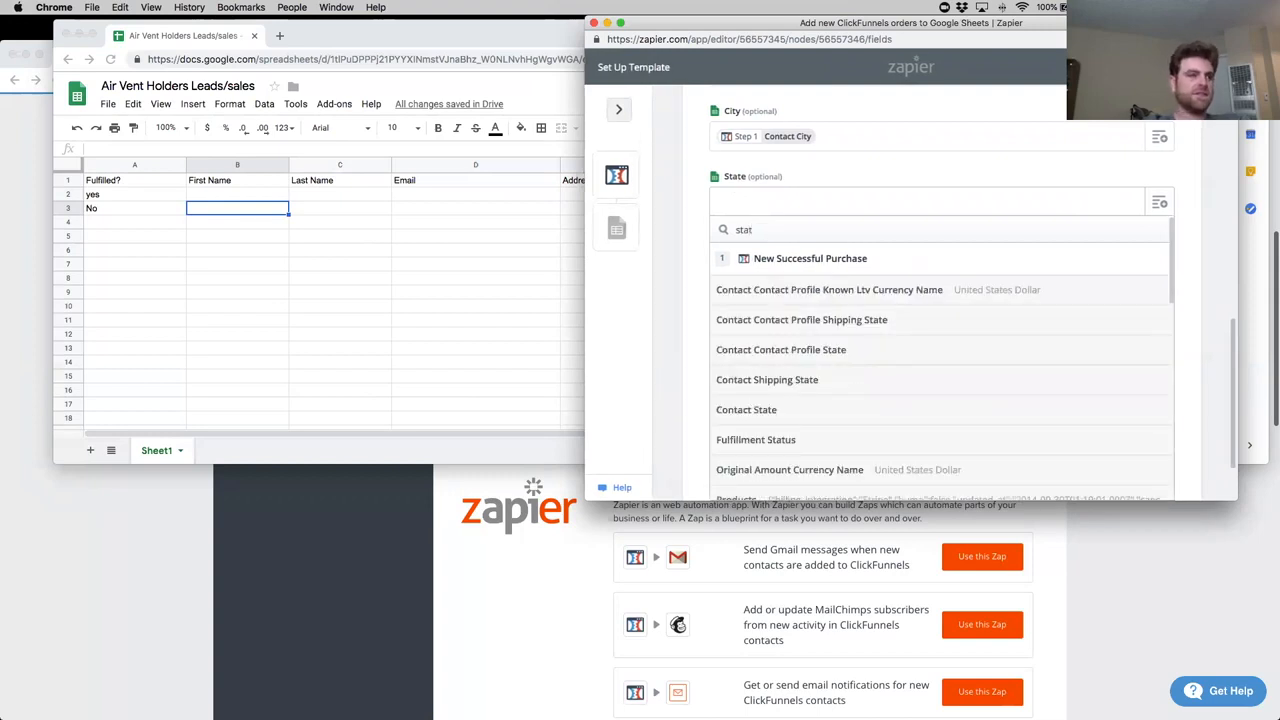
{"action": "scroll", "coordinate": [849, 345], "scroll_direction": "down", "scroll_amount": 2}
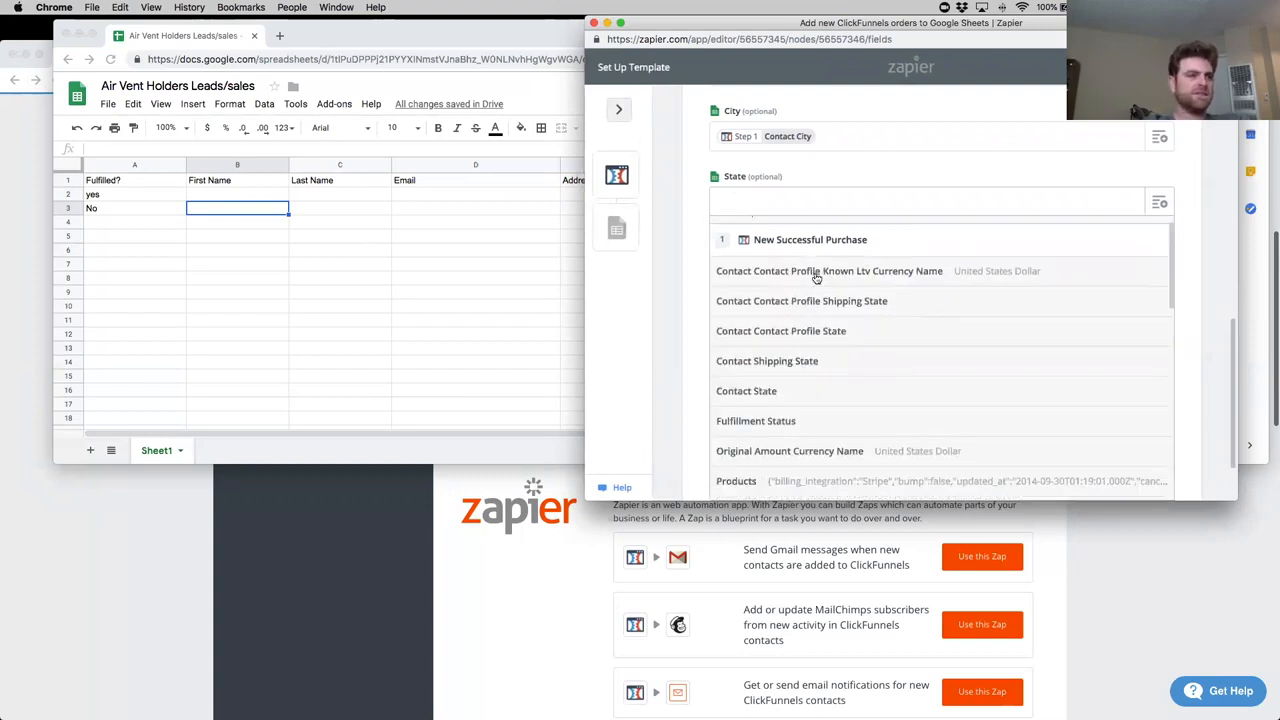
{"action": "left_click", "coordinate": [830, 343]}
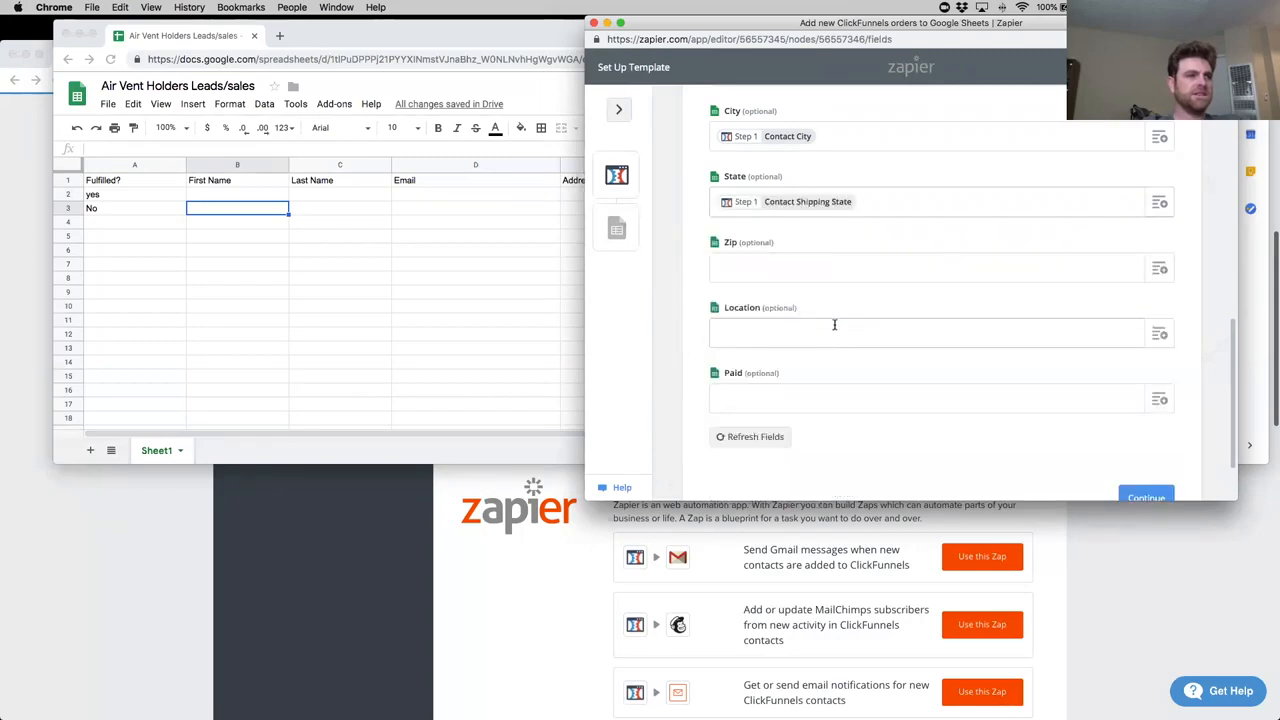
Map the Zip field to the purchase's Contact Zip, searching for "zip".
{"action": "left_click", "coordinate": [1159, 271]}
{"action": "type", "text": "zip"}
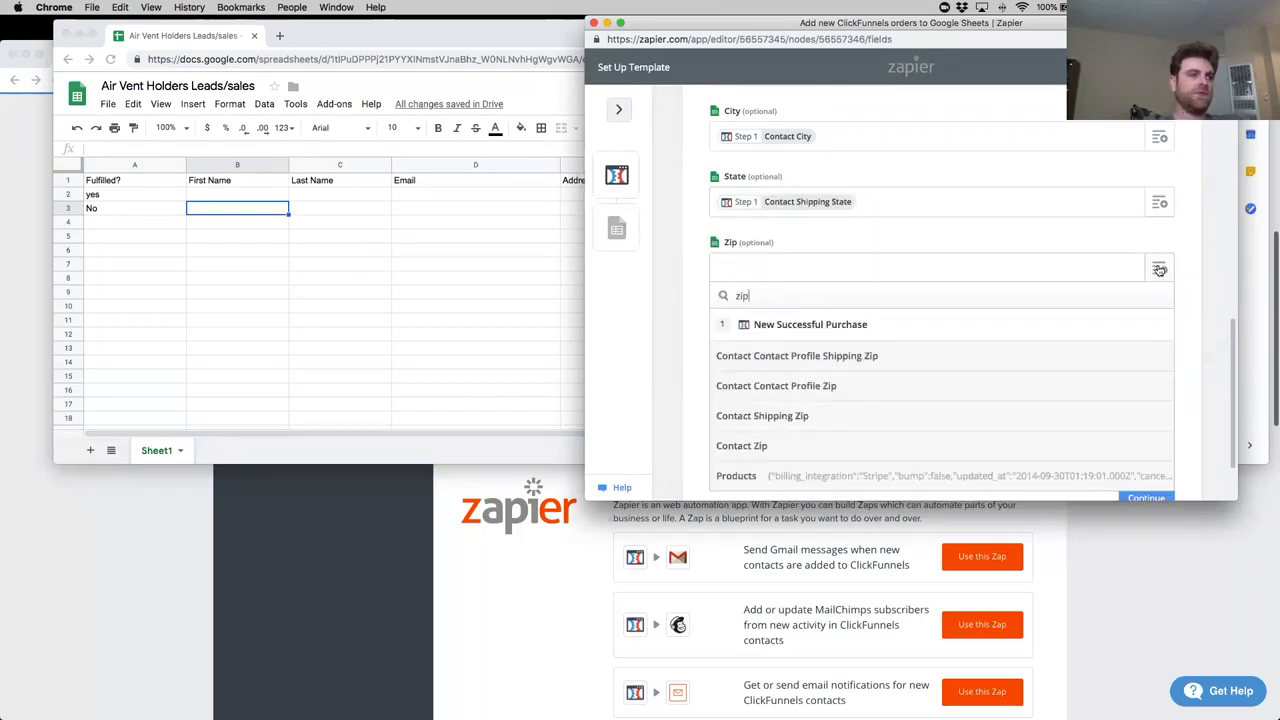
{"action": "left_click", "coordinate": [820, 447]}
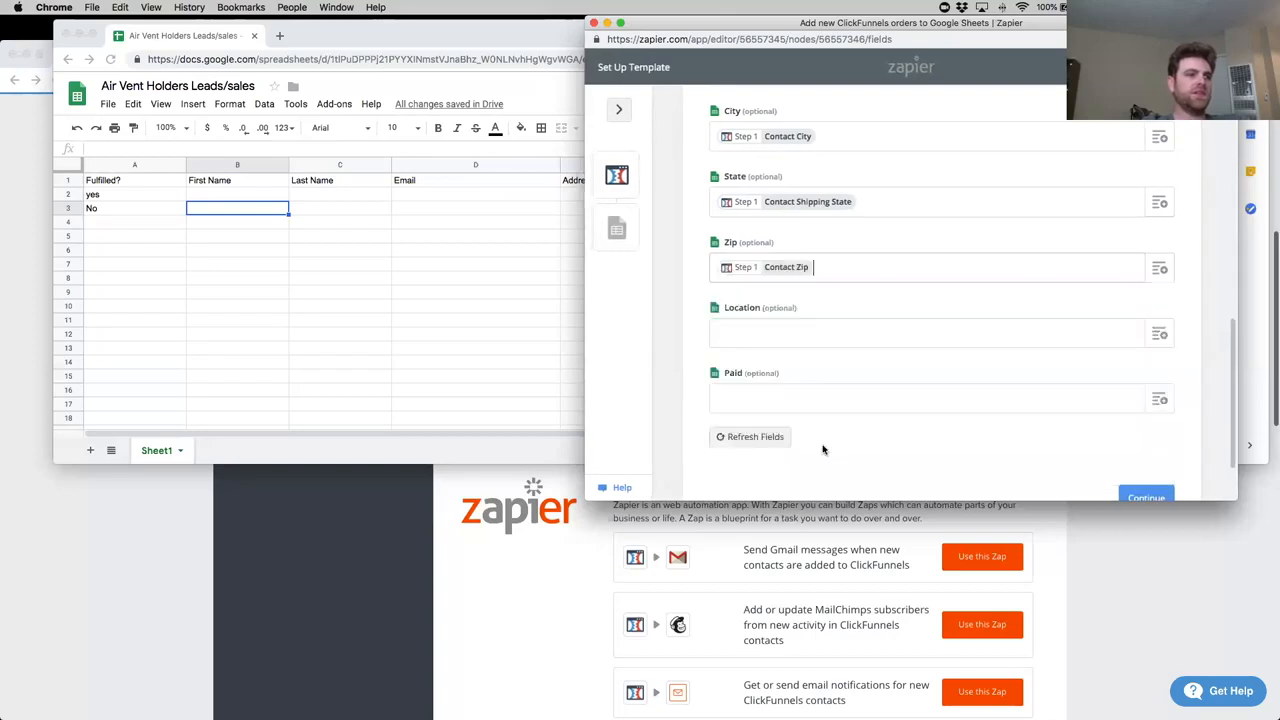
{"action": "left_click", "coordinate": [1157, 334]}
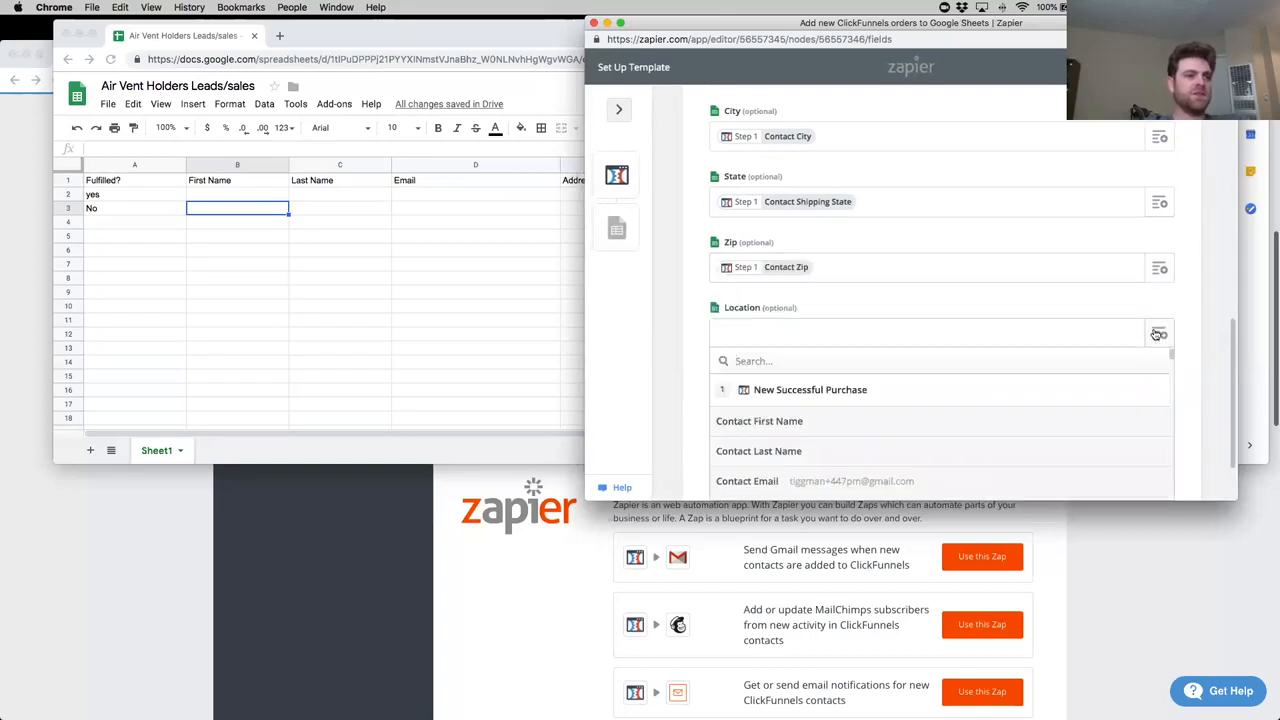
{"action": "scroll", "coordinate": [990, 292], "scroll_direction": "down", "scroll_amount": 2}
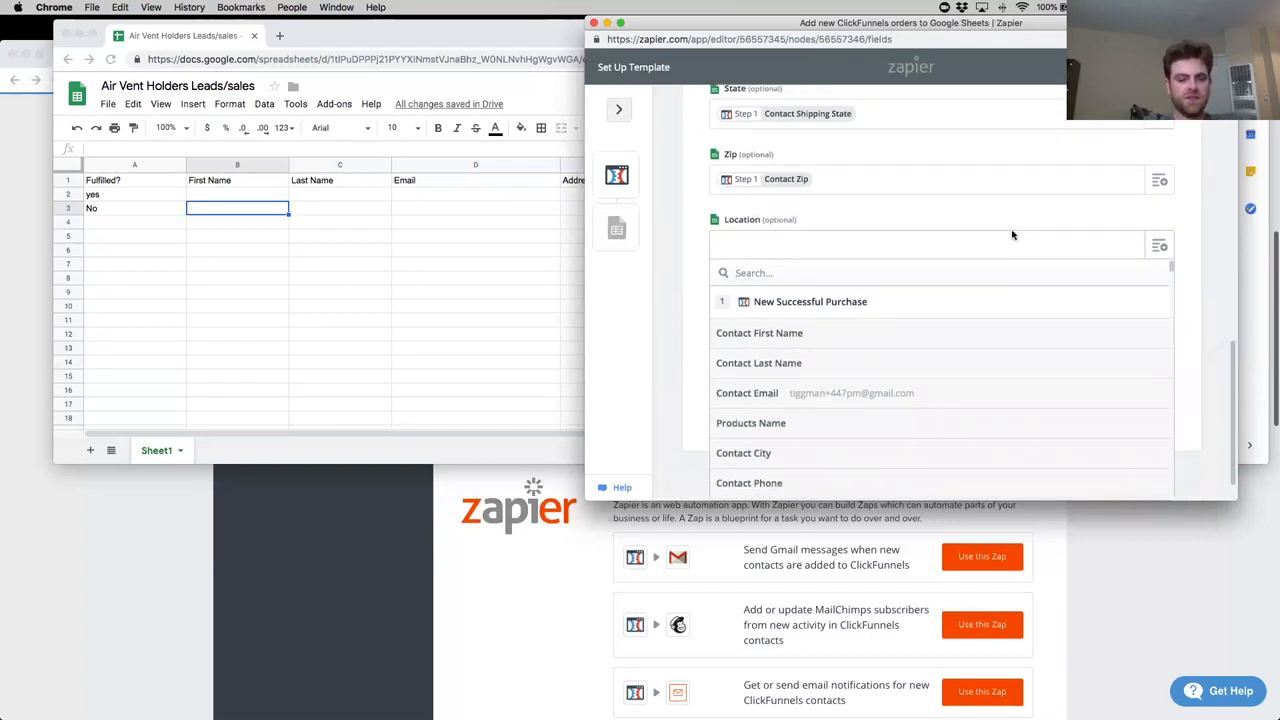
{"action": "type", "text": "loca"}
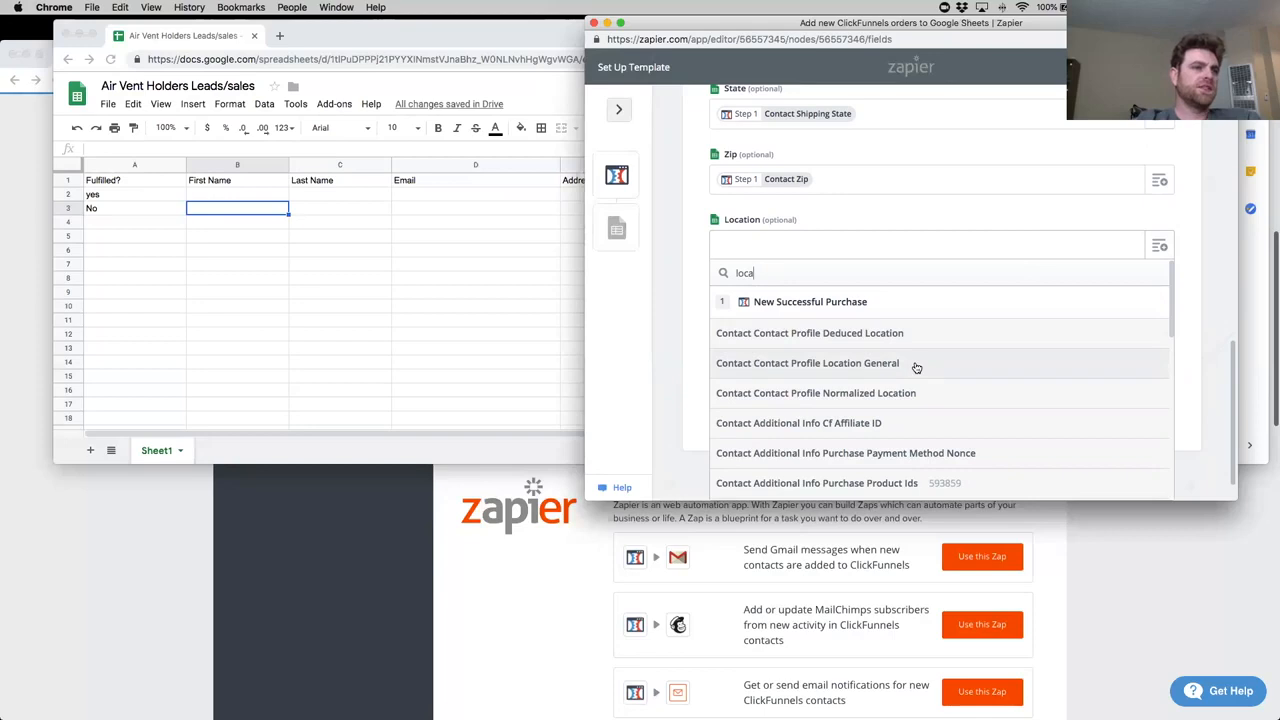
{"action": "scroll", "coordinate": [916, 368], "scroll_direction": "down", "scroll_amount": 1}
{"action": "scroll", "coordinate": [900, 350], "scroll_direction": "up", "scroll_amount": 3}
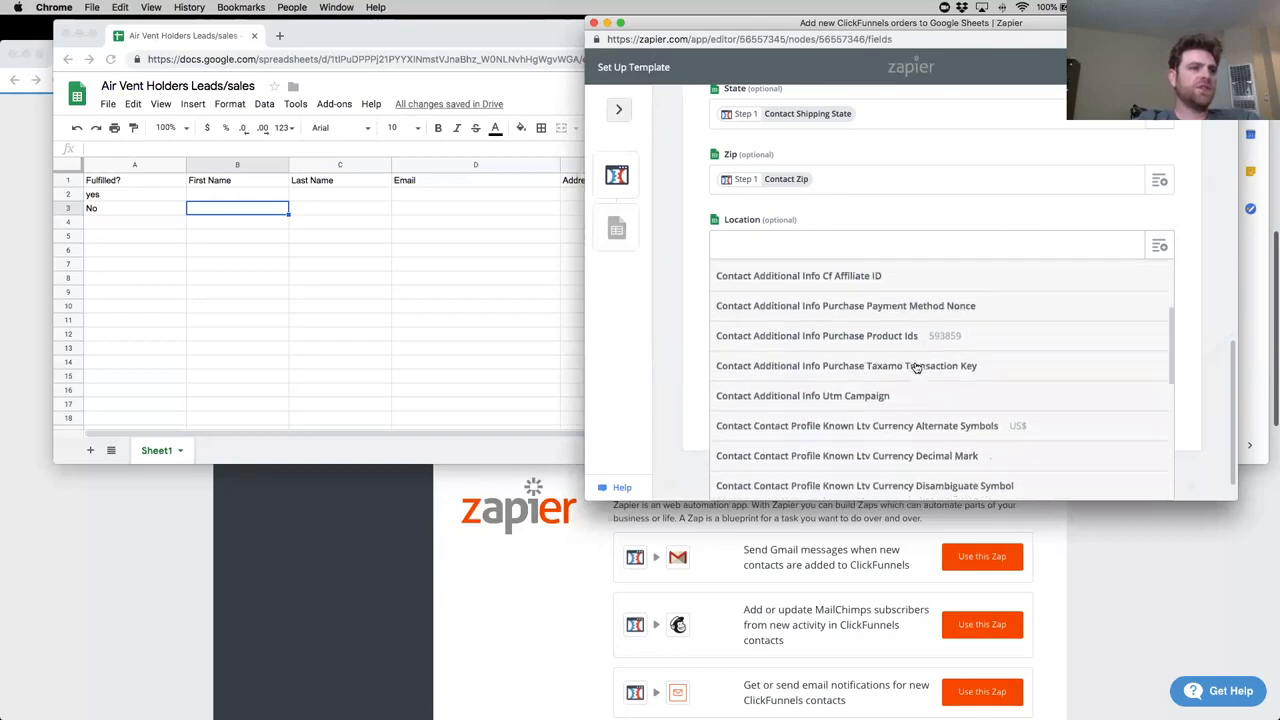
{"action": "key", "text": "Escape"}
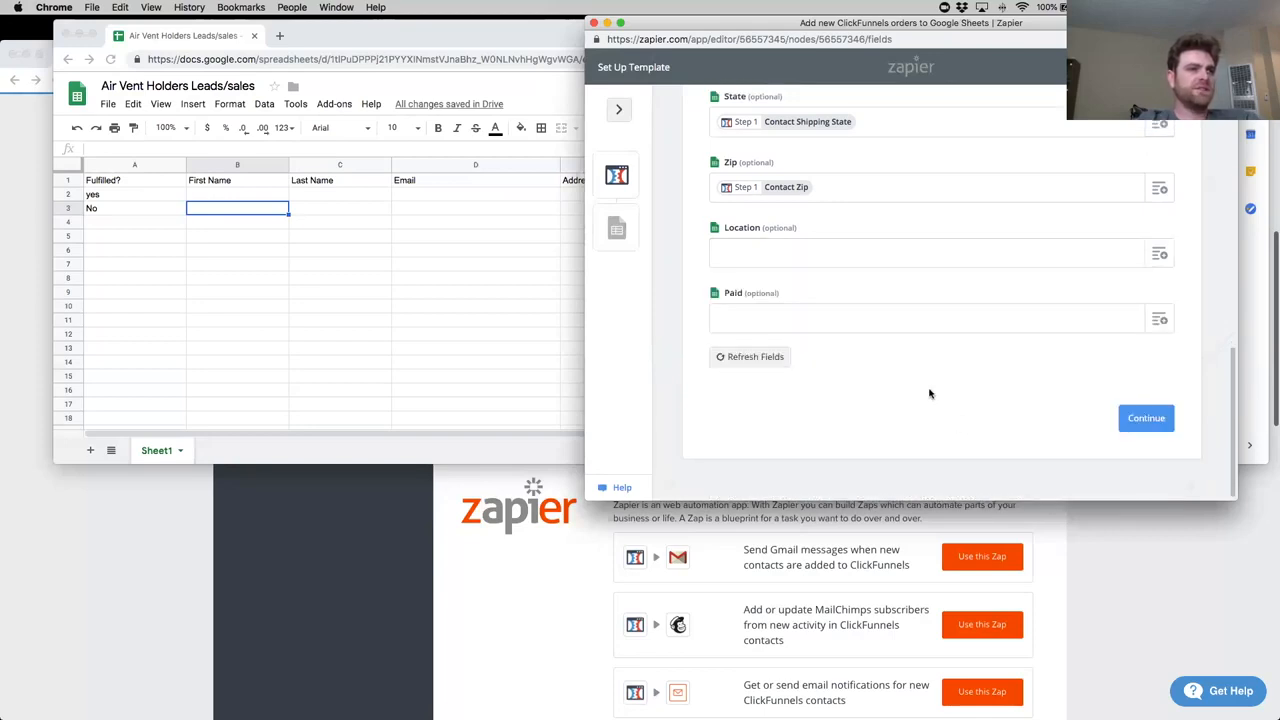
Check the Location column header in the Air Vent Holders Leads/sales sheet, and return to the Zap's field mapping.
{"action": "left_click", "coordinate": [570, 274]}
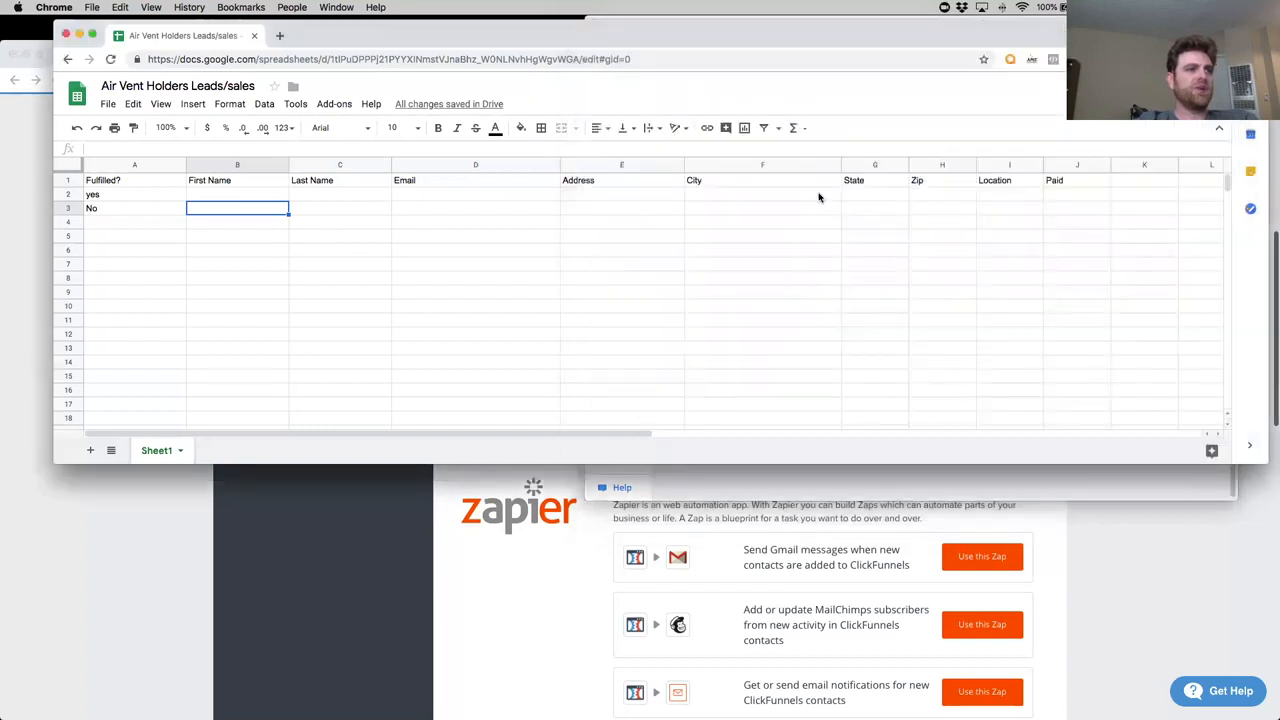
{"action": "left_click", "coordinate": [1010, 183]}
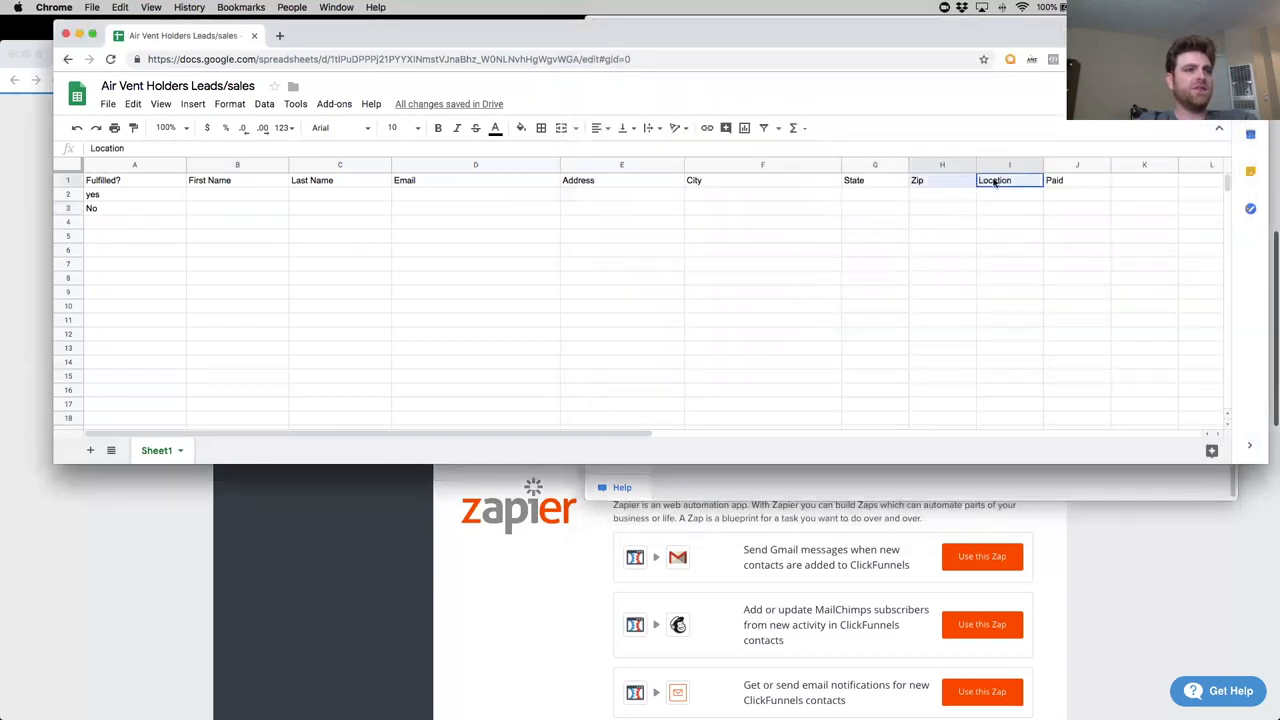
{"action": "left_click", "coordinate": [962, 484]}
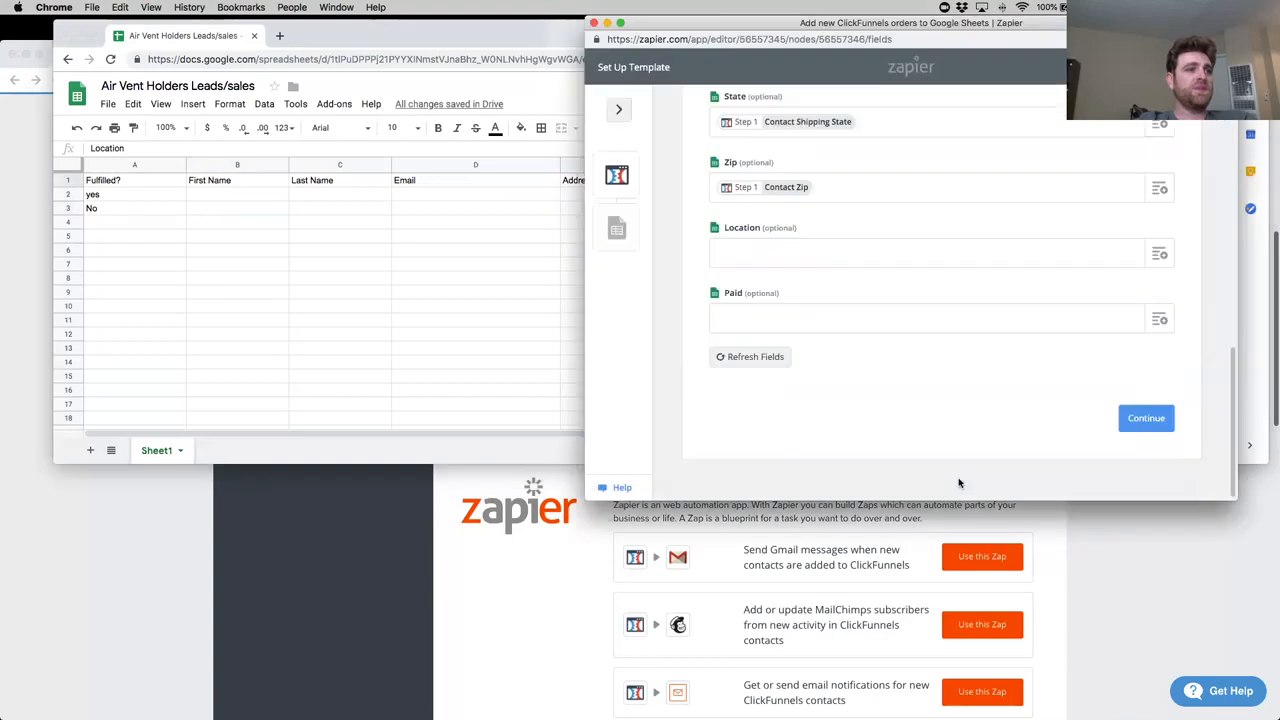
Map the Location field to the purchase's Contact Contact Profile Location General, searching for "country" and "lo".
{"action": "scroll", "coordinate": [796, 300], "scroll_direction": "up", "scroll_amount": 2}
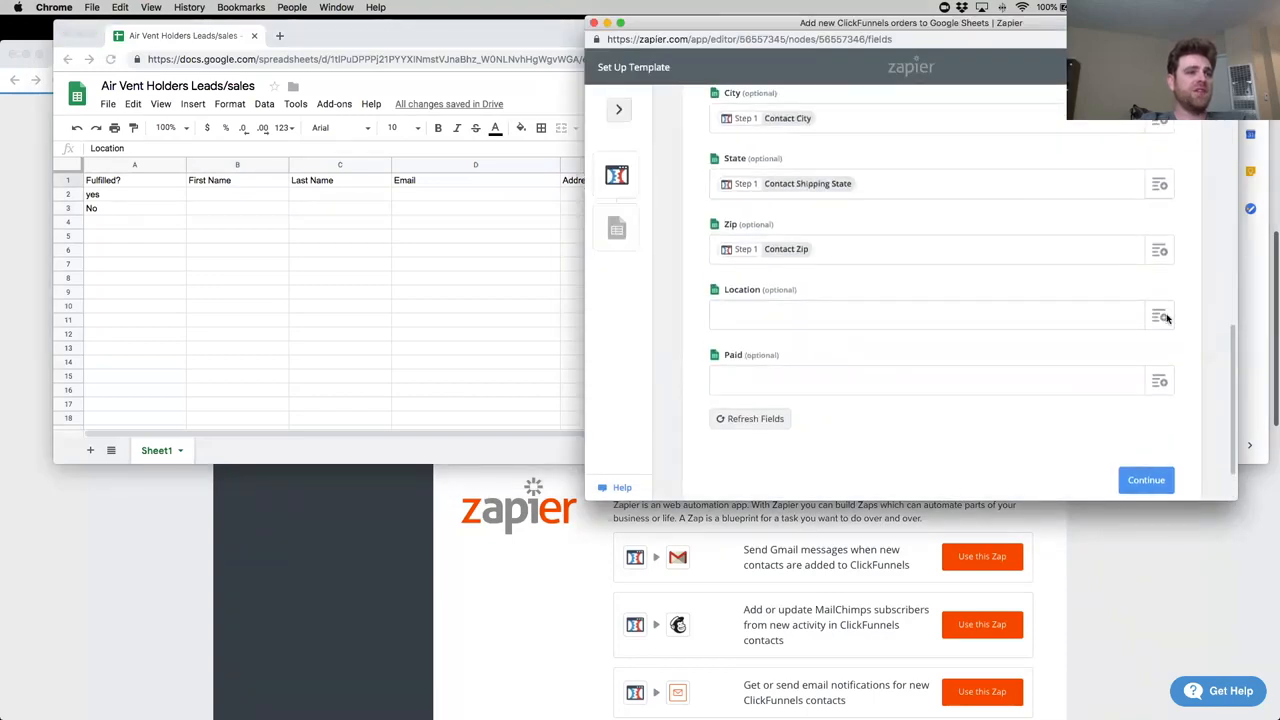
{"action": "left_click", "coordinate": [806, 316]}
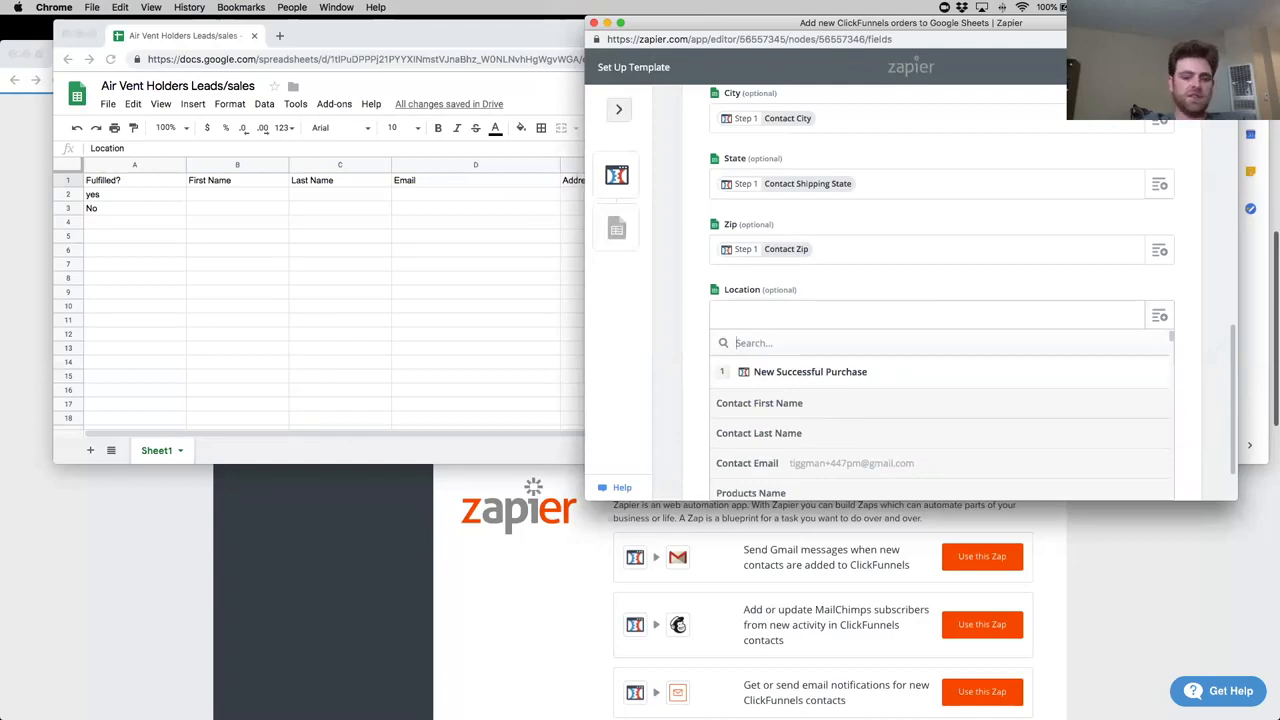
{"action": "type", "text": "country"}
{"action": "scroll", "coordinate": [850, 345], "scroll_direction": "down", "scroll_amount": 1}
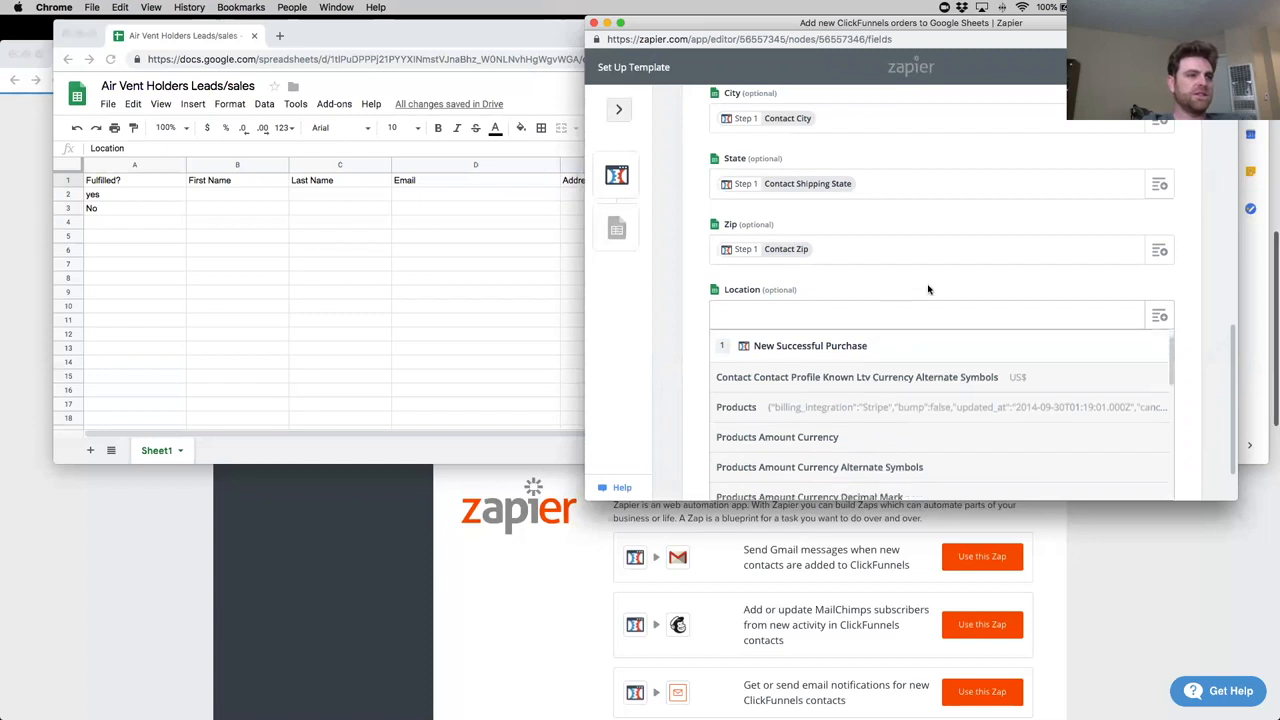
{"action": "scroll", "coordinate": [930, 415], "scroll_direction": "down", "scroll_amount": 5}
{"action": "scroll", "coordinate": [938, 421], "scroll_direction": "down", "scroll_amount": 3}
{"action": "scroll", "coordinate": [938, 421], "scroll_direction": "up", "scroll_amount": 10}
{"action": "left_click_drag", "start_coordinate": [794, 343], "coordinate": [735, 343]}
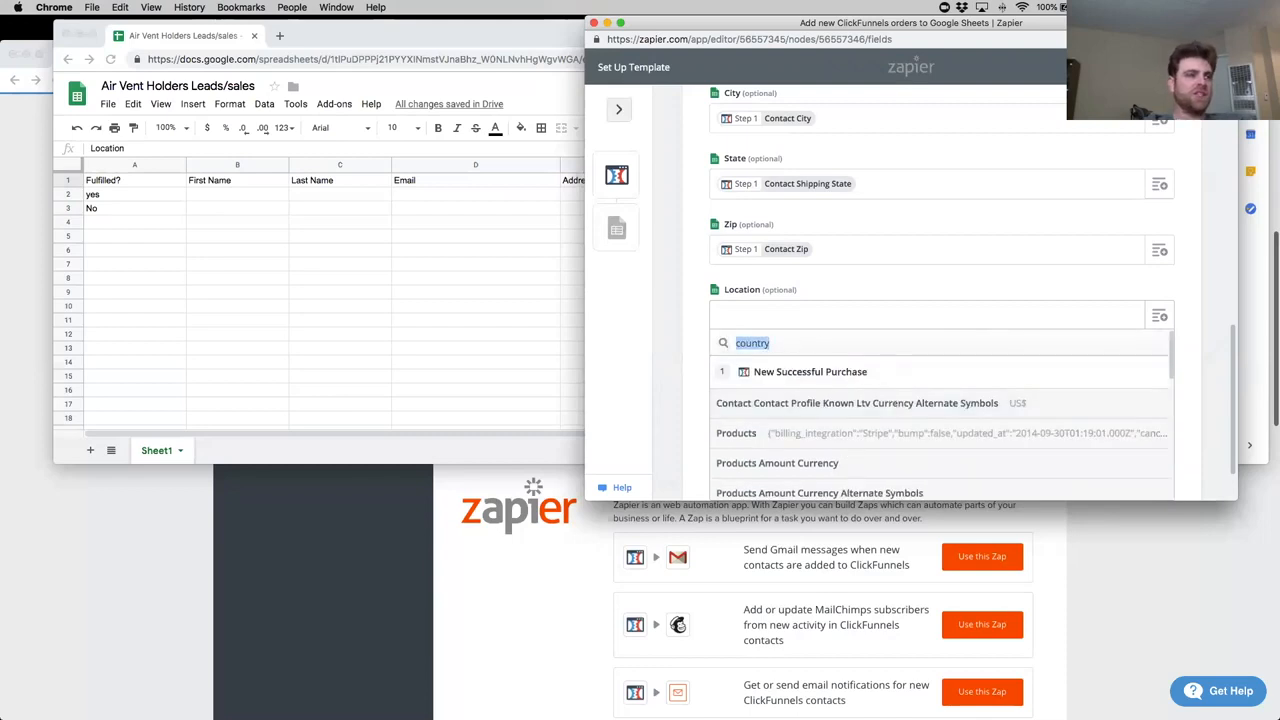
{"action": "type", "text": "lo"}
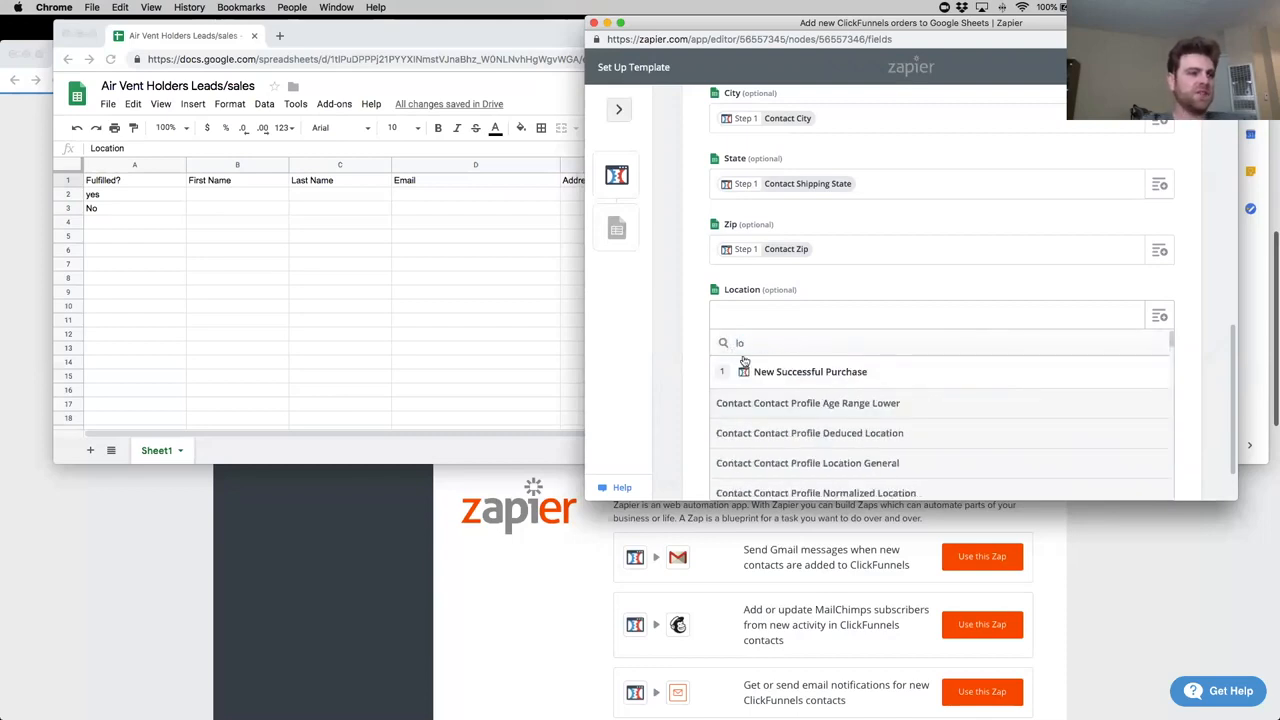
{"action": "left_click", "coordinate": [815, 463]}
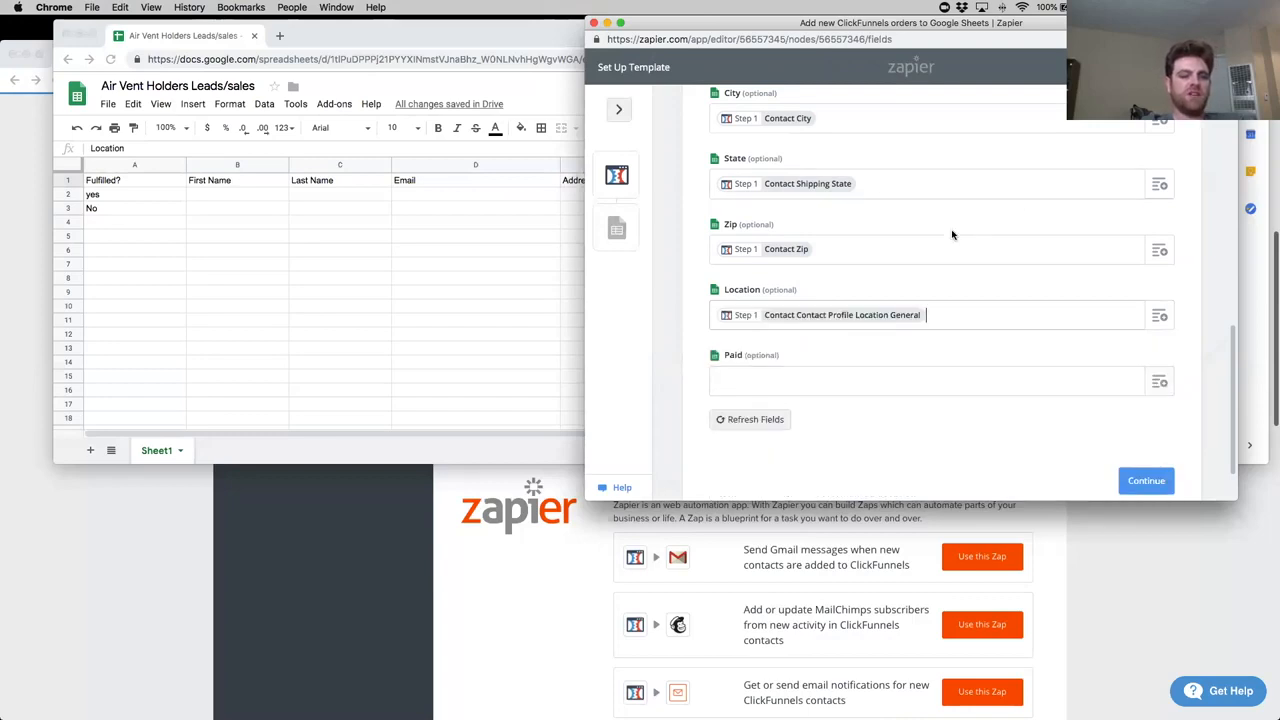
Search the purchase fields for "prod" to map the Paid field, and check the Paid column header in the Air Vent Holders Leads/sales sheet.
{"action": "left_click", "coordinate": [1164, 384]}
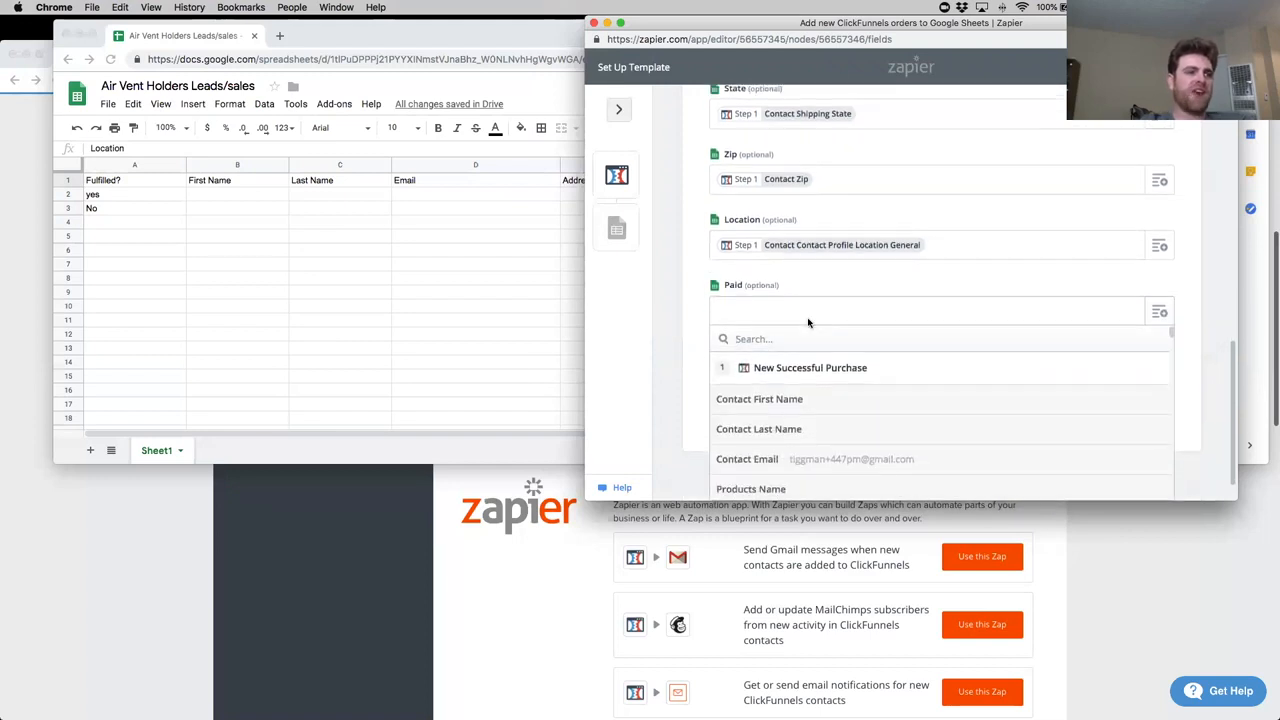
{"action": "type", "text": "prod"}
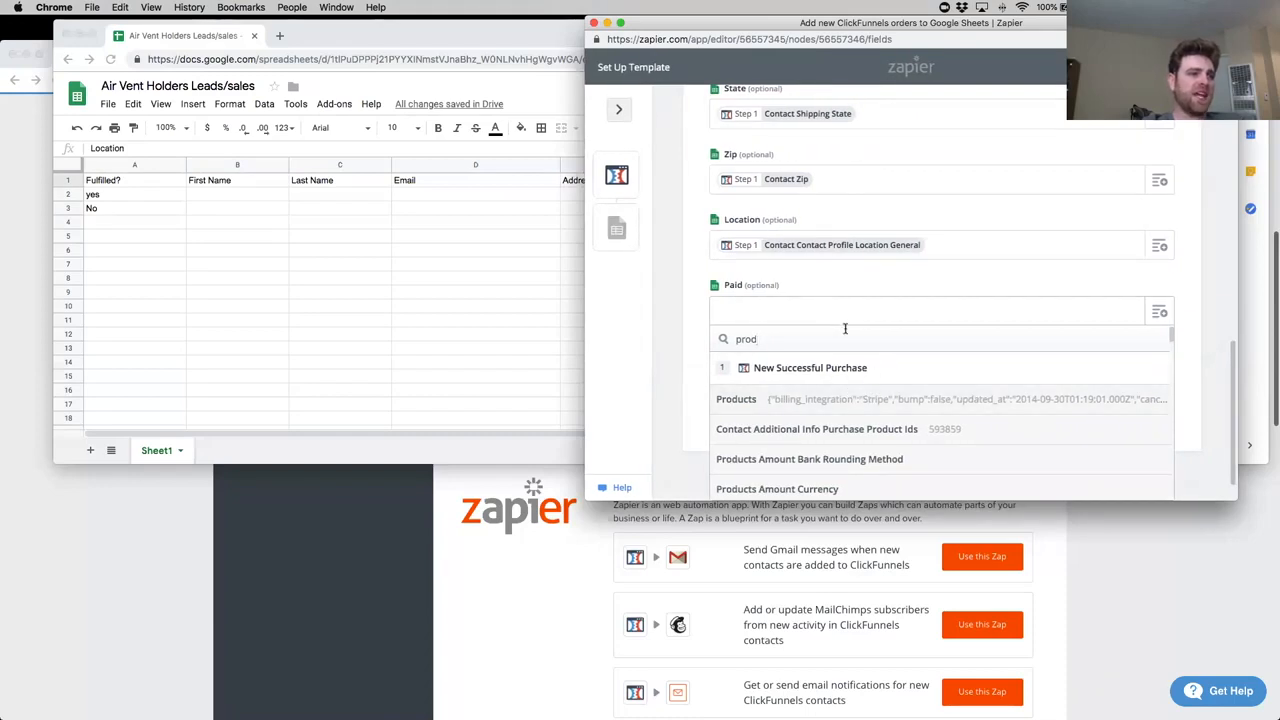
{"action": "key", "text": "BackSpace"}
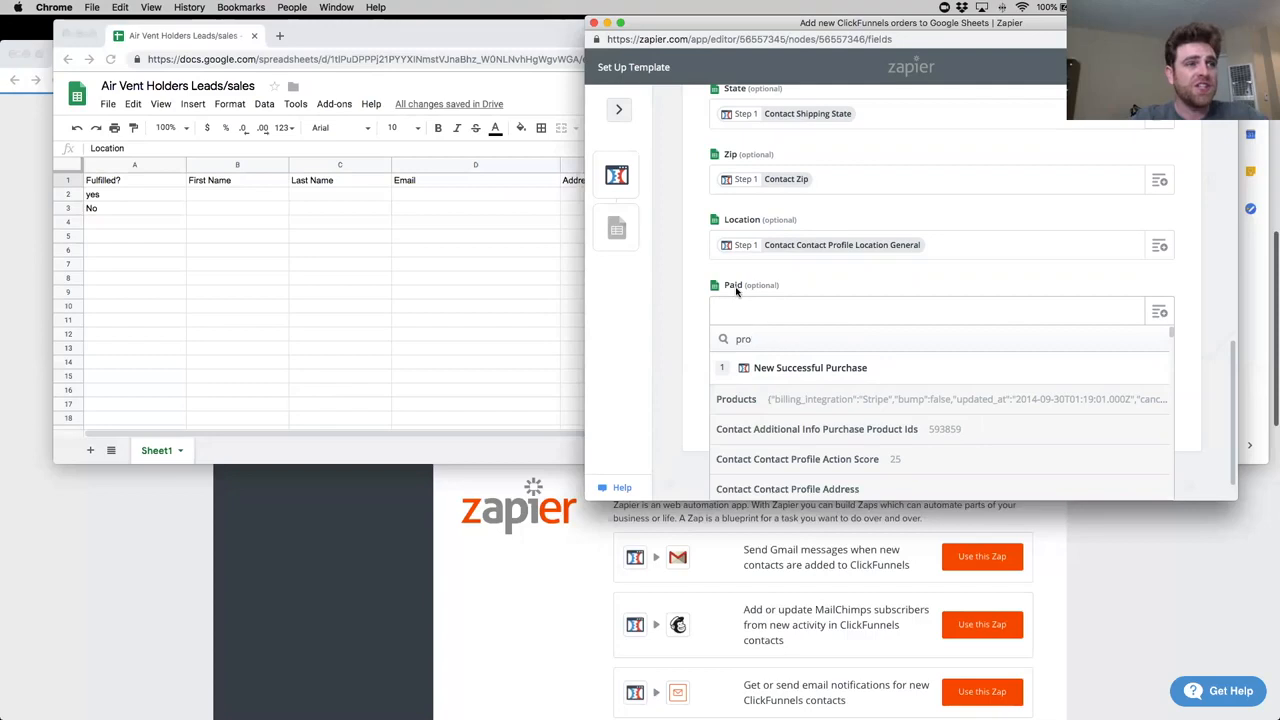
{"action": "left_click", "coordinate": [514, 278]}
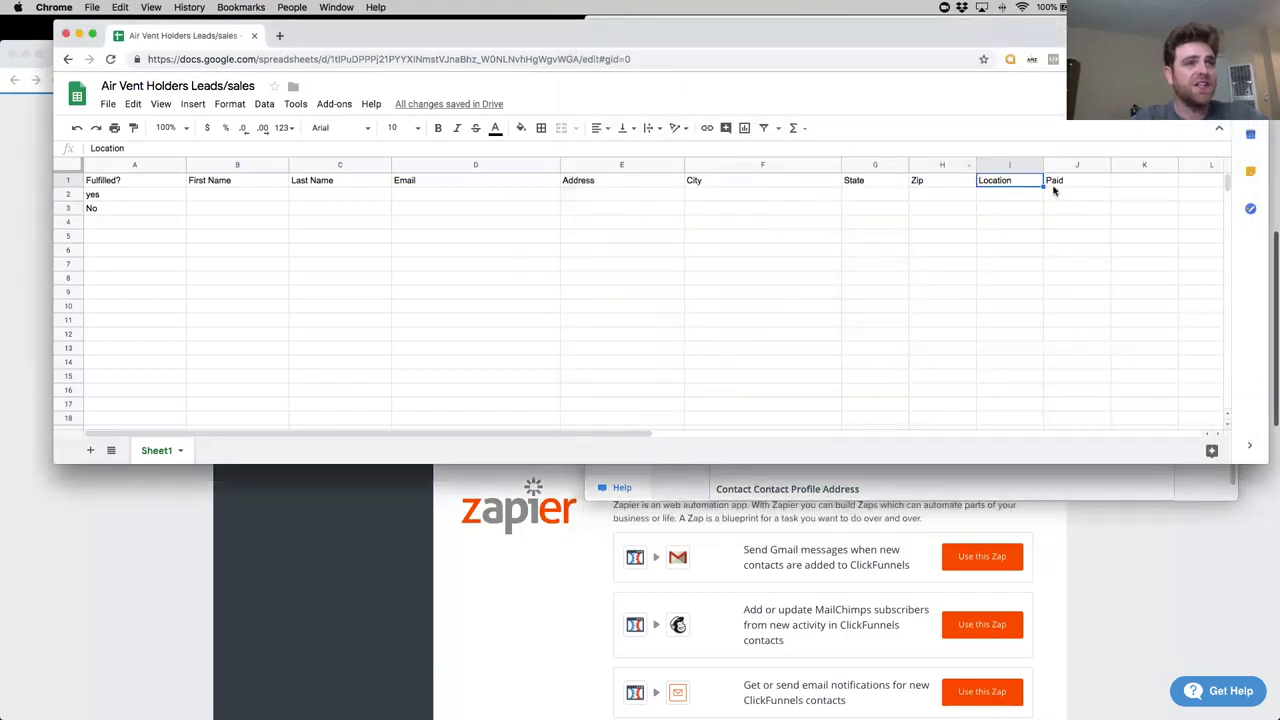
{"action": "left_click", "coordinate": [975, 471]}
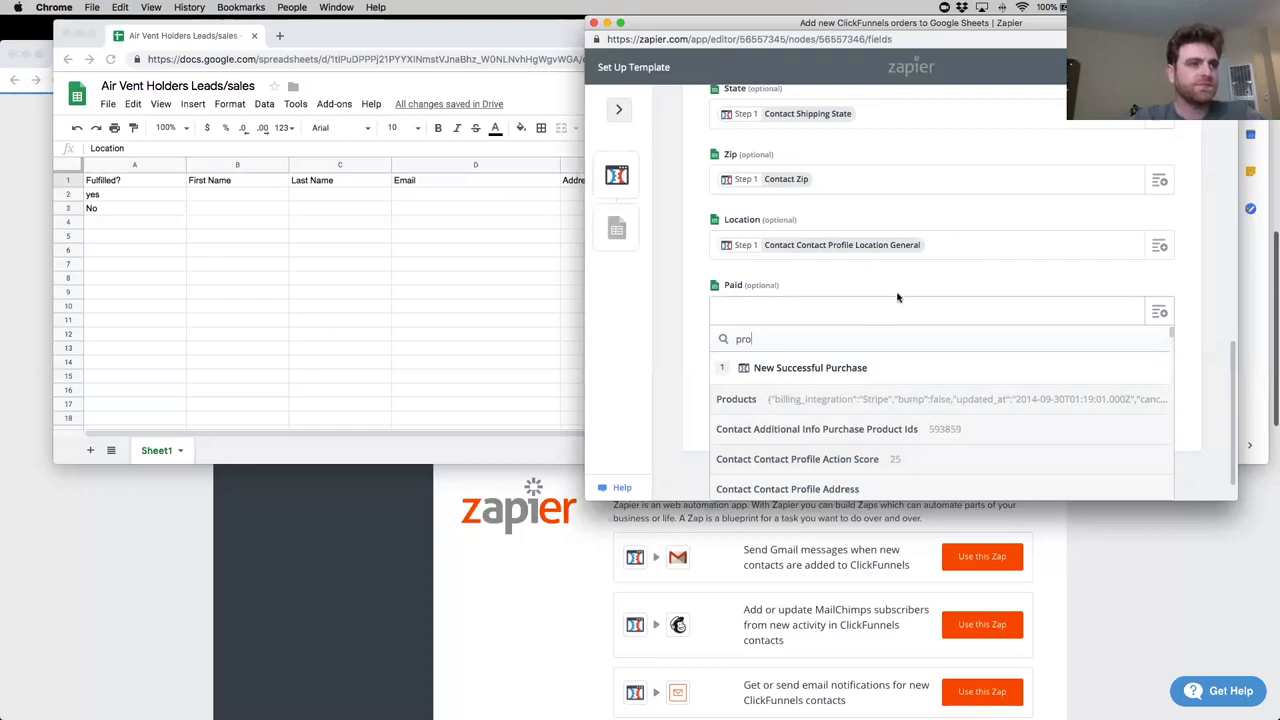
Search the Paid field's purchase data for "product am", look through the product amount entries, and close the list without mapping one.
{"action": "scroll", "coordinate": [930, 268], "scroll_direction": "down", "scroll_amount": 1}
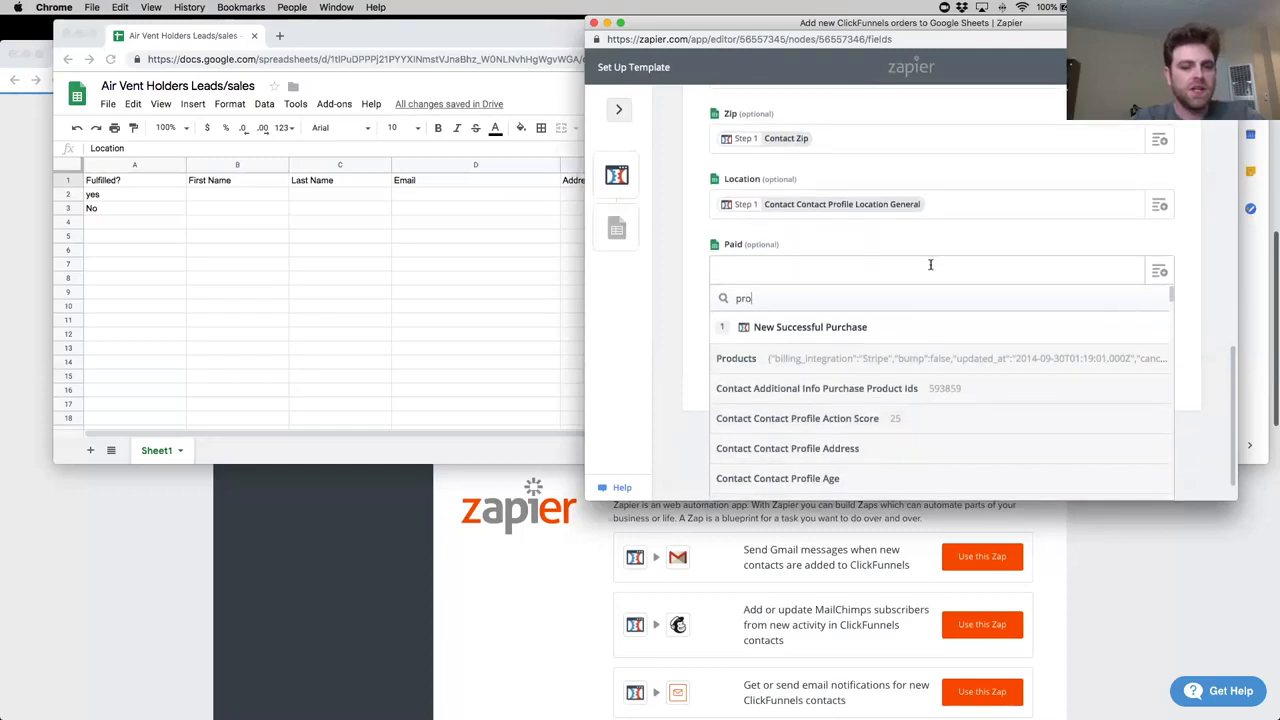
{"action": "type", "text": "duc"}
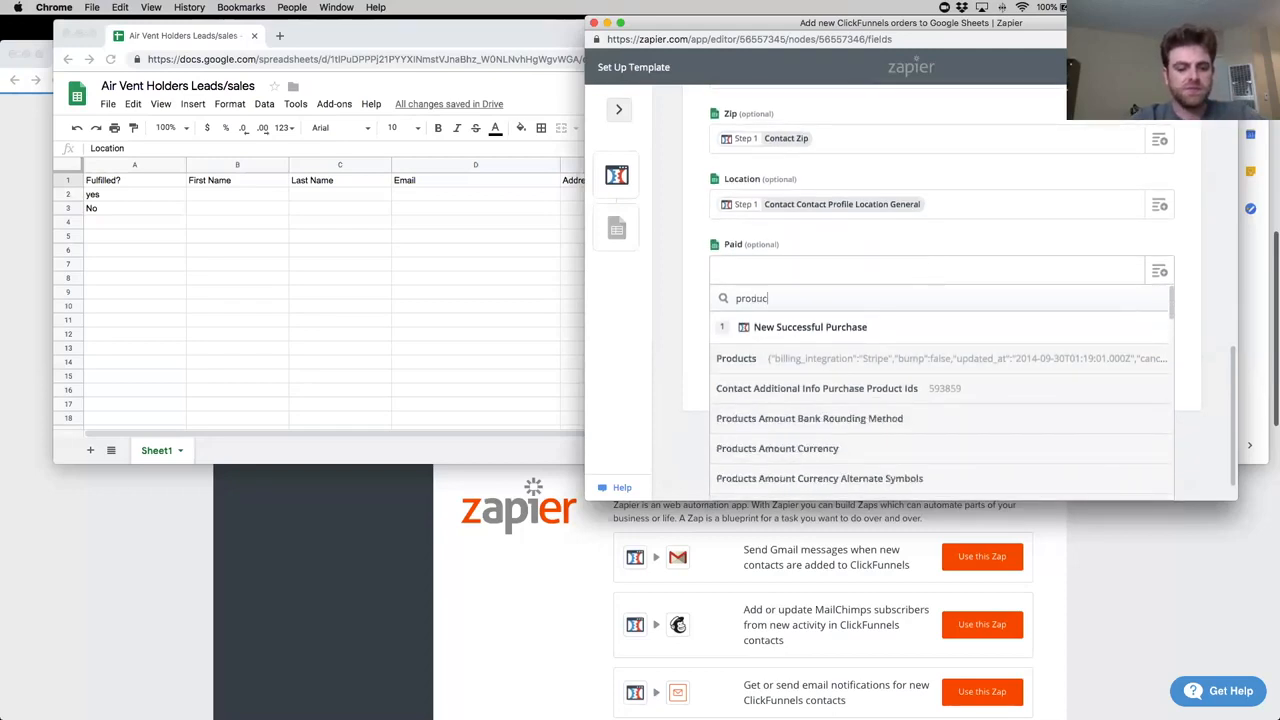
{"action": "type", "text": "t am"}
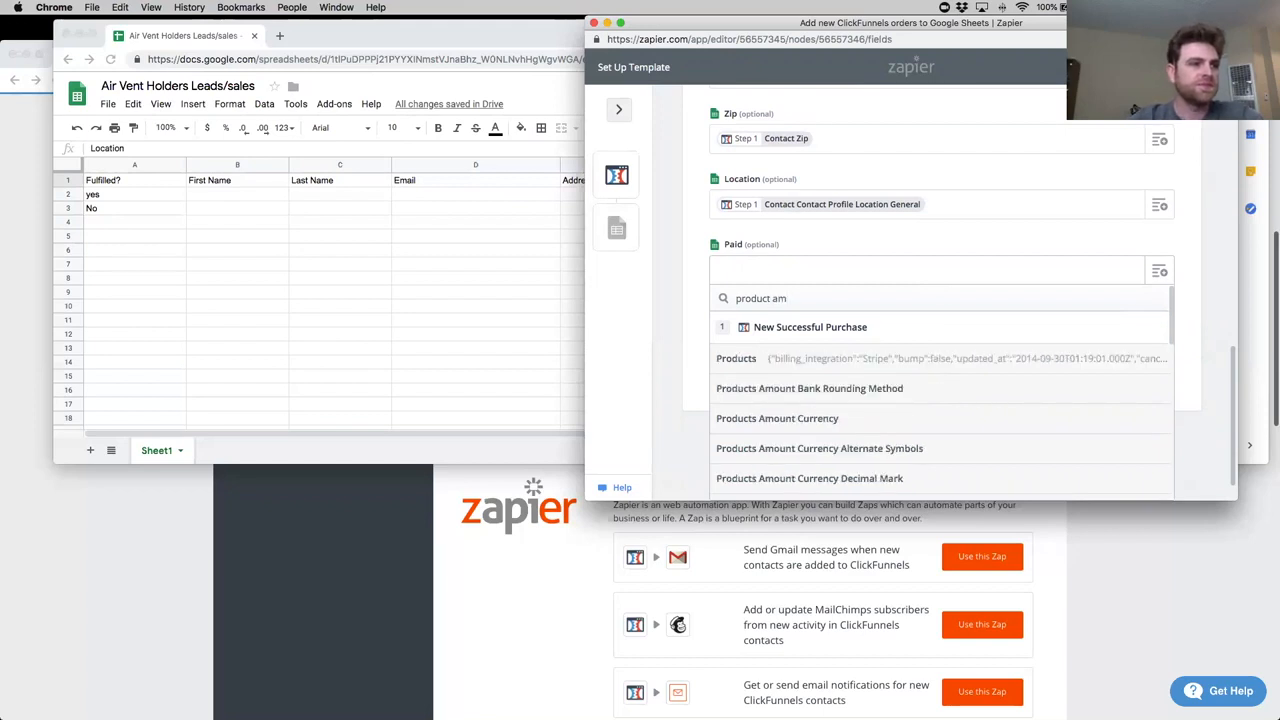
{"action": "scroll", "coordinate": [977, 366], "scroll_direction": "up", "scroll_amount": 2}
{"action": "scroll", "coordinate": [977, 366], "scroll_direction": "down", "scroll_amount": 3}
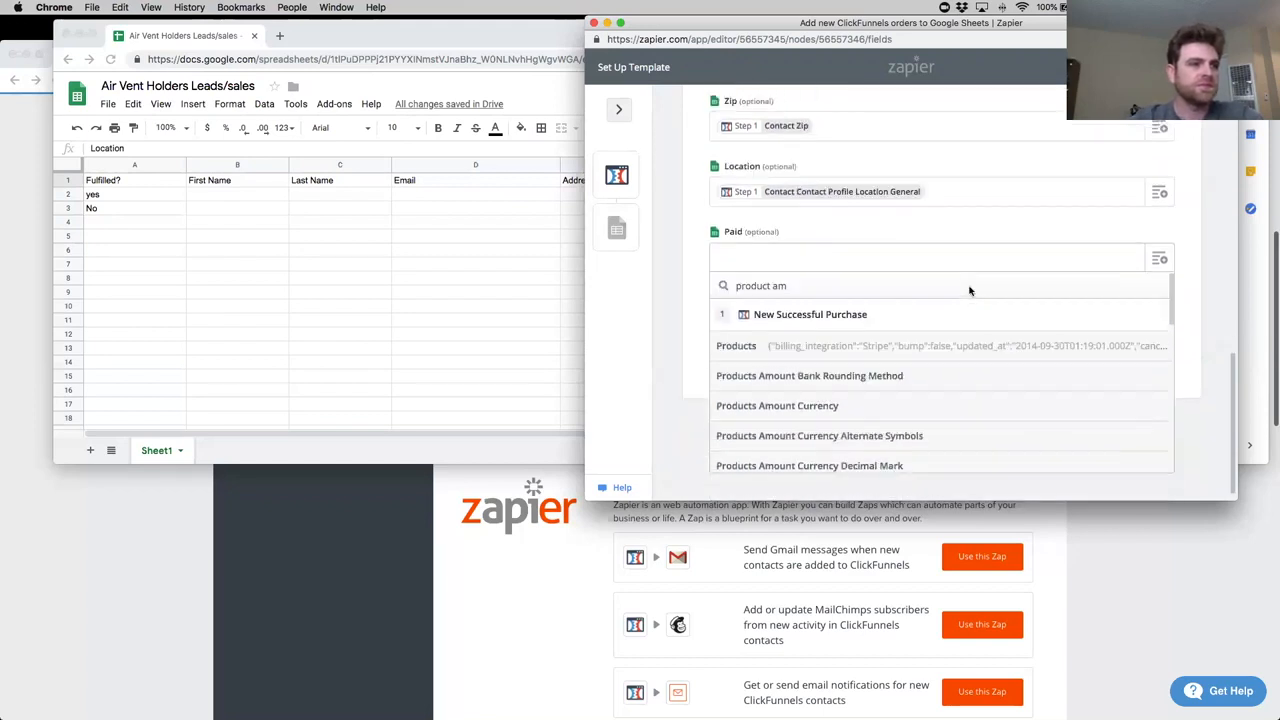
{"action": "scroll", "coordinate": [1000, 390], "scroll_direction": "down", "scroll_amount": 5}
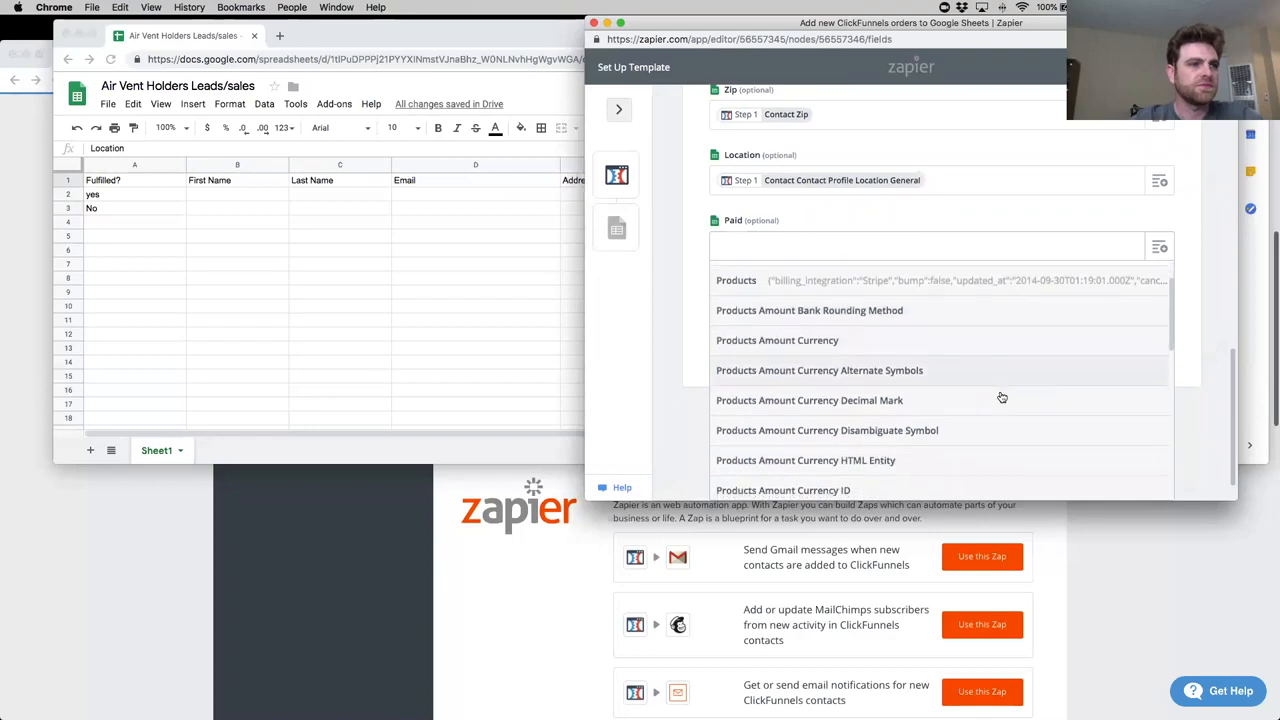
{"action": "scroll", "coordinate": [998, 400], "scroll_direction": "down", "scroll_amount": 10}
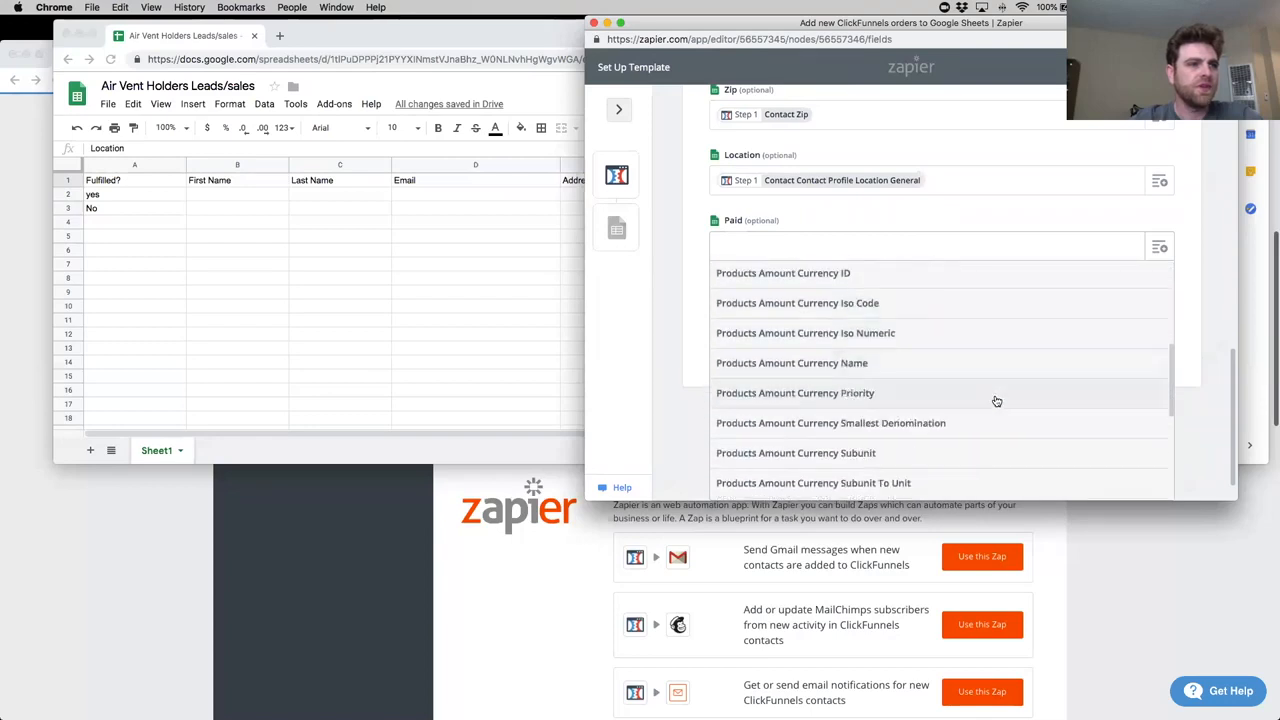
{"action": "scroll", "coordinate": [996, 401], "scroll_direction": "down", "scroll_amount": 1}
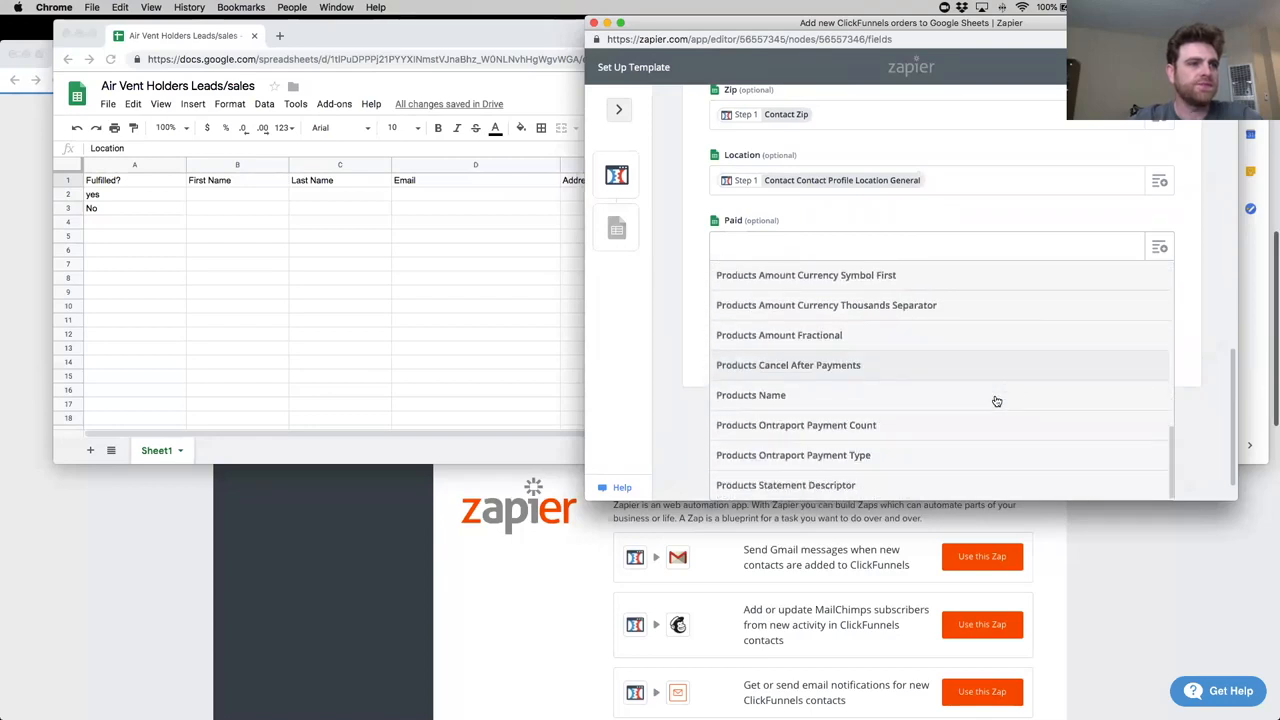
{"action": "scroll", "coordinate": [996, 401], "scroll_direction": "up", "scroll_amount": 15}
{"action": "left_click_drag", "start_coordinate": [810, 274], "coordinate": [724, 276]}
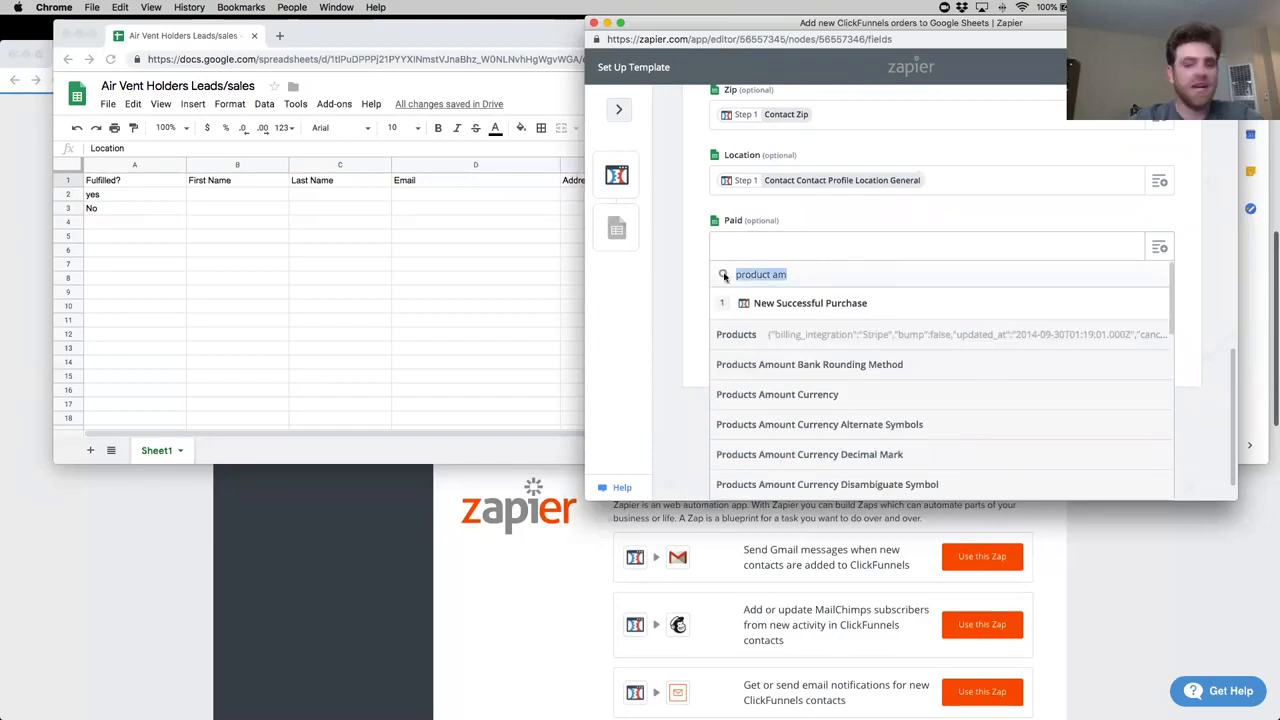
{"action": "key", "text": "BackSpace"}
{"action": "key", "text": "Escape"}
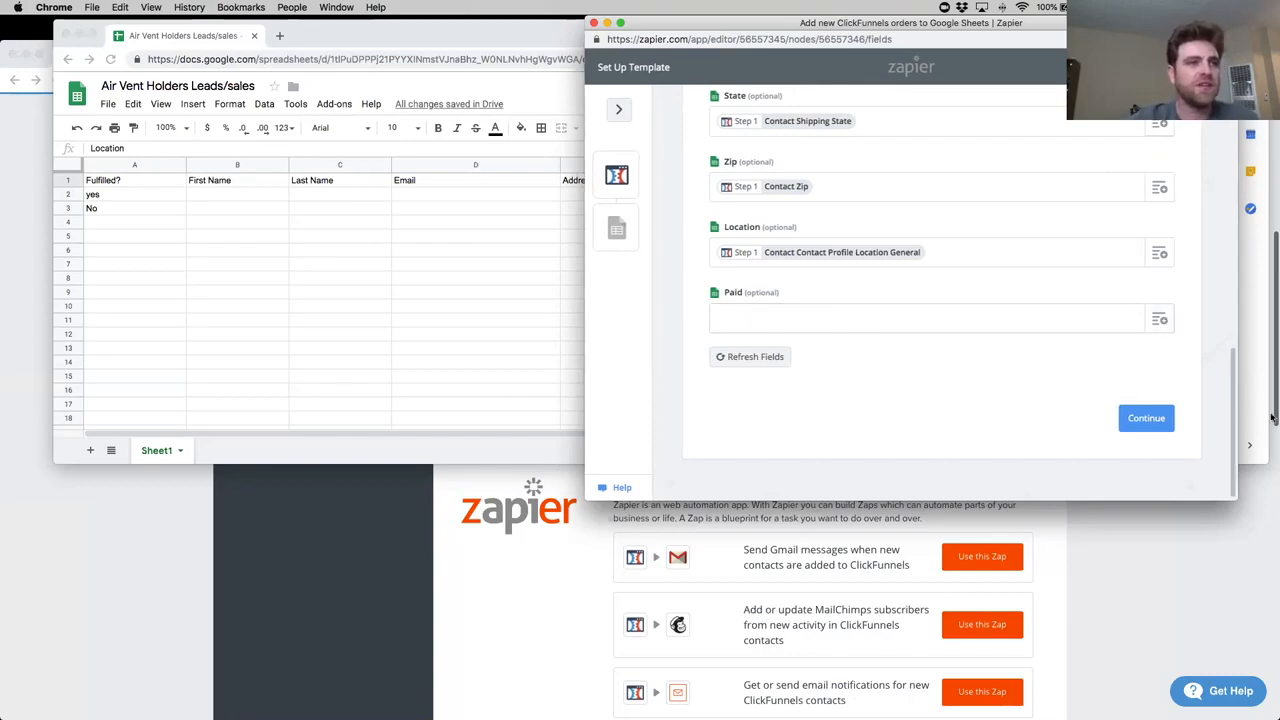
Leave the Paid field empty and continue from the template setup to the Google Sheets test.
{"action": "scroll", "coordinate": [957, 350], "scroll_direction": "up", "scroll_amount": 3}
{"action": "scroll", "coordinate": [970, 355], "scroll_direction": "down", "scroll_amount": 3}
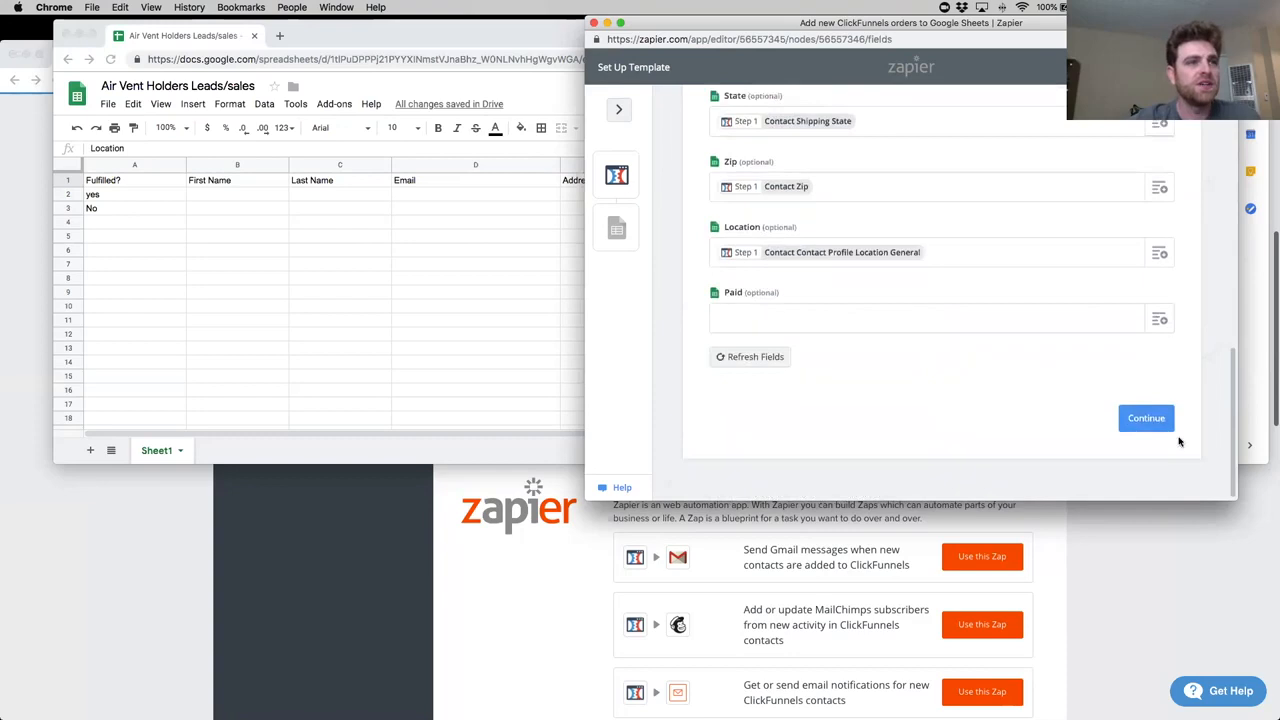
{"action": "left_click", "coordinate": [1150, 421]}
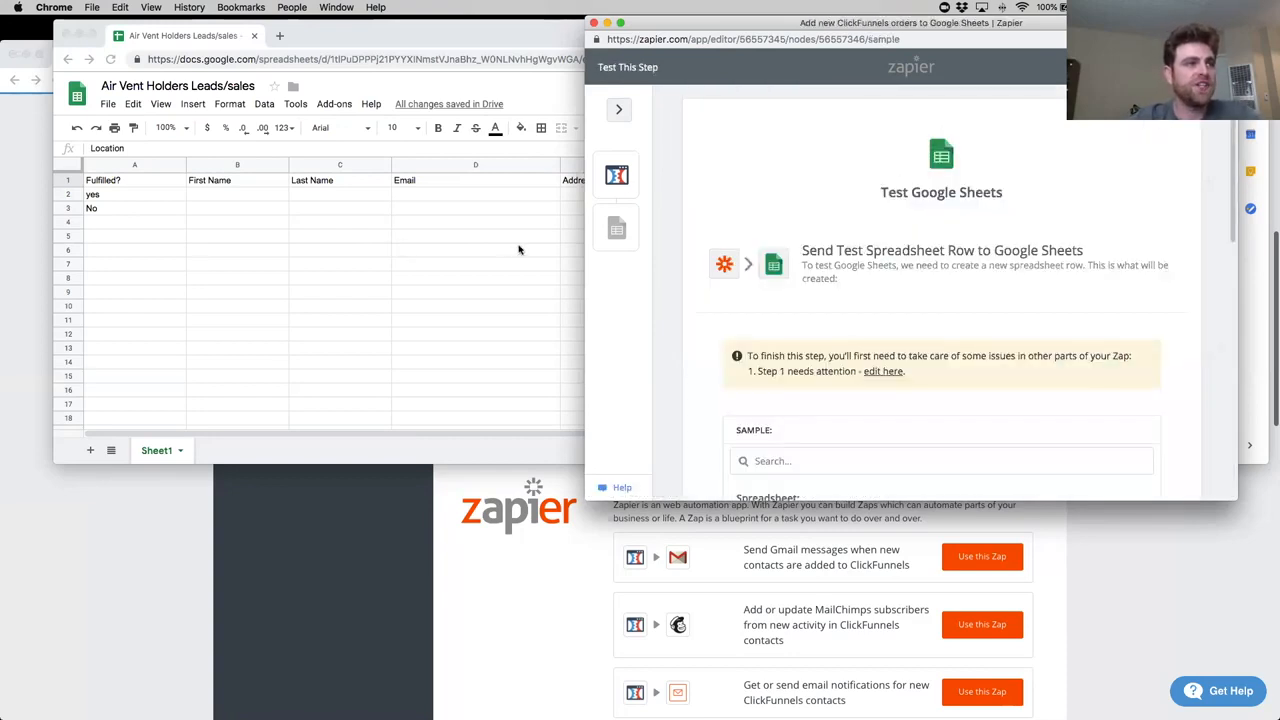
Review the Google Sheets test page, examining the sample row, the empty required and optional fields, and the available test options.
{"action": "scroll", "coordinate": [870, 352], "scroll_direction": "down", "scroll_amount": 5}
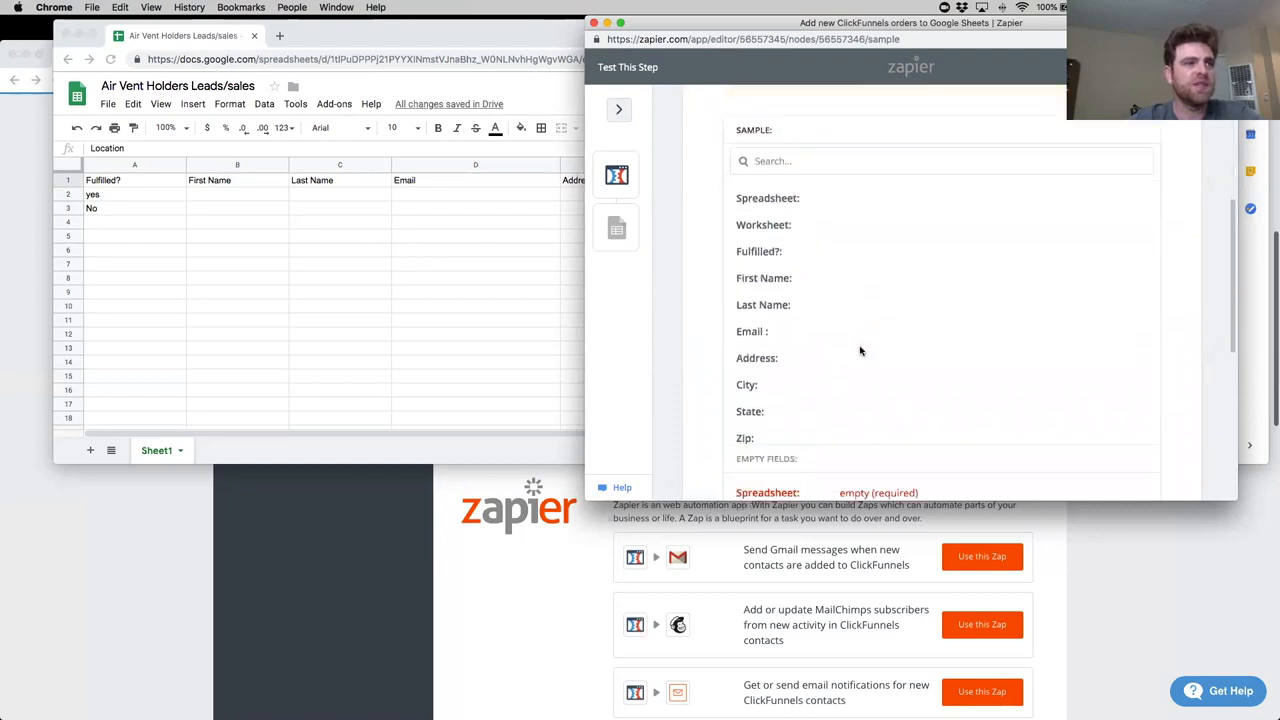
{"action": "scroll", "coordinate": [839, 250], "scroll_direction": "down", "scroll_amount": 2}
{"action": "scroll", "coordinate": [836, 294], "scroll_direction": "up", "scroll_amount": 2}
{"action": "scroll", "coordinate": [837, 300], "scroll_direction": "down", "scroll_amount": 2}
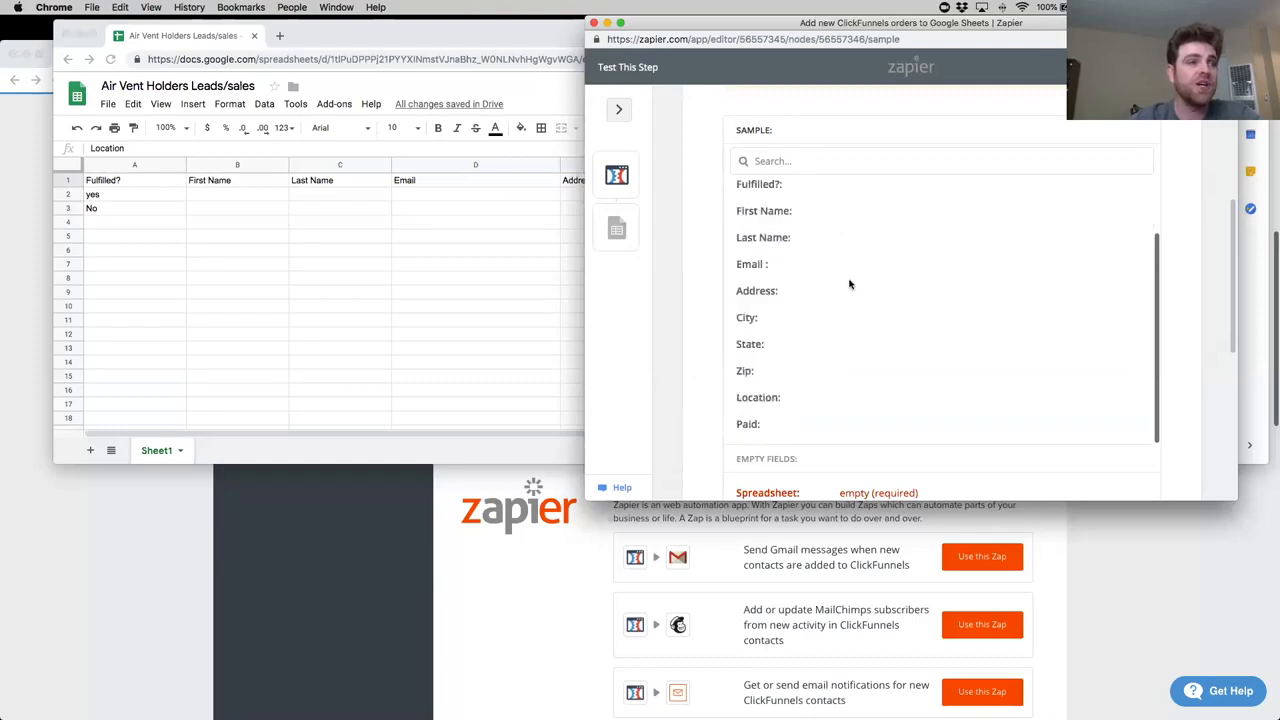
{"action": "scroll", "coordinate": [855, 287], "scroll_direction": "down", "scroll_amount": 5}
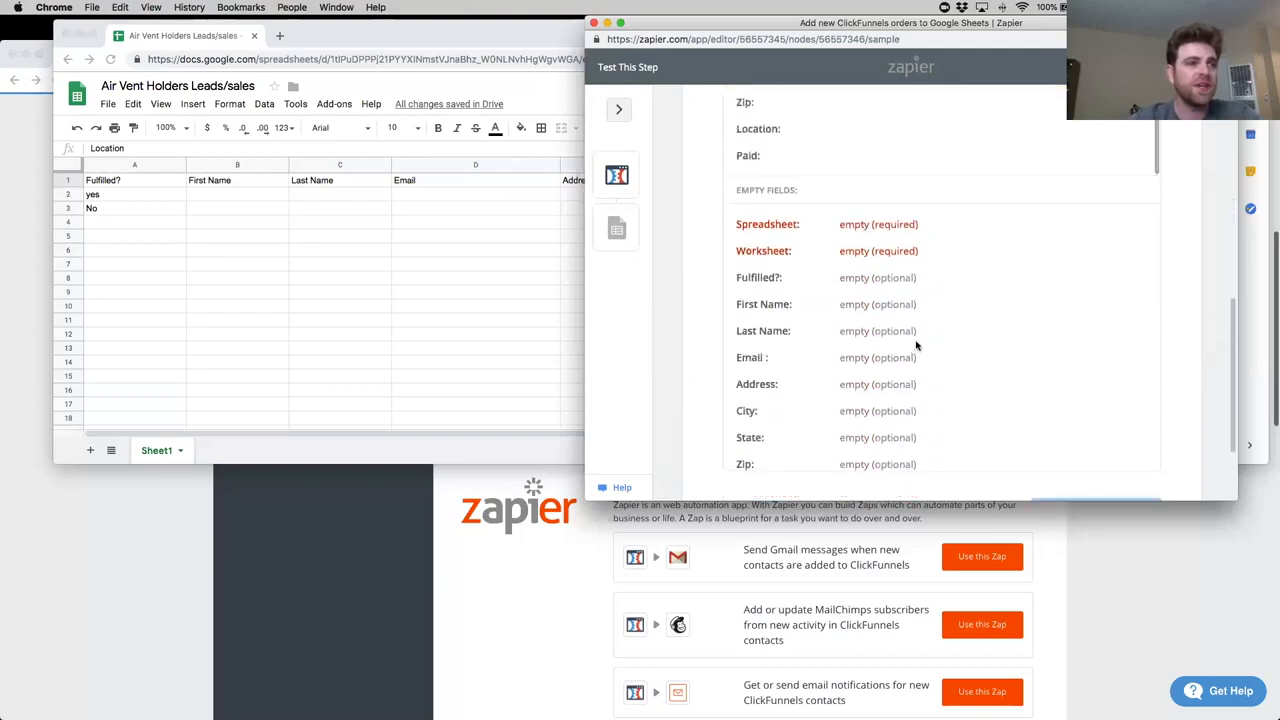
{"action": "scroll", "coordinate": [888, 383], "scroll_direction": "down", "scroll_amount": 3}
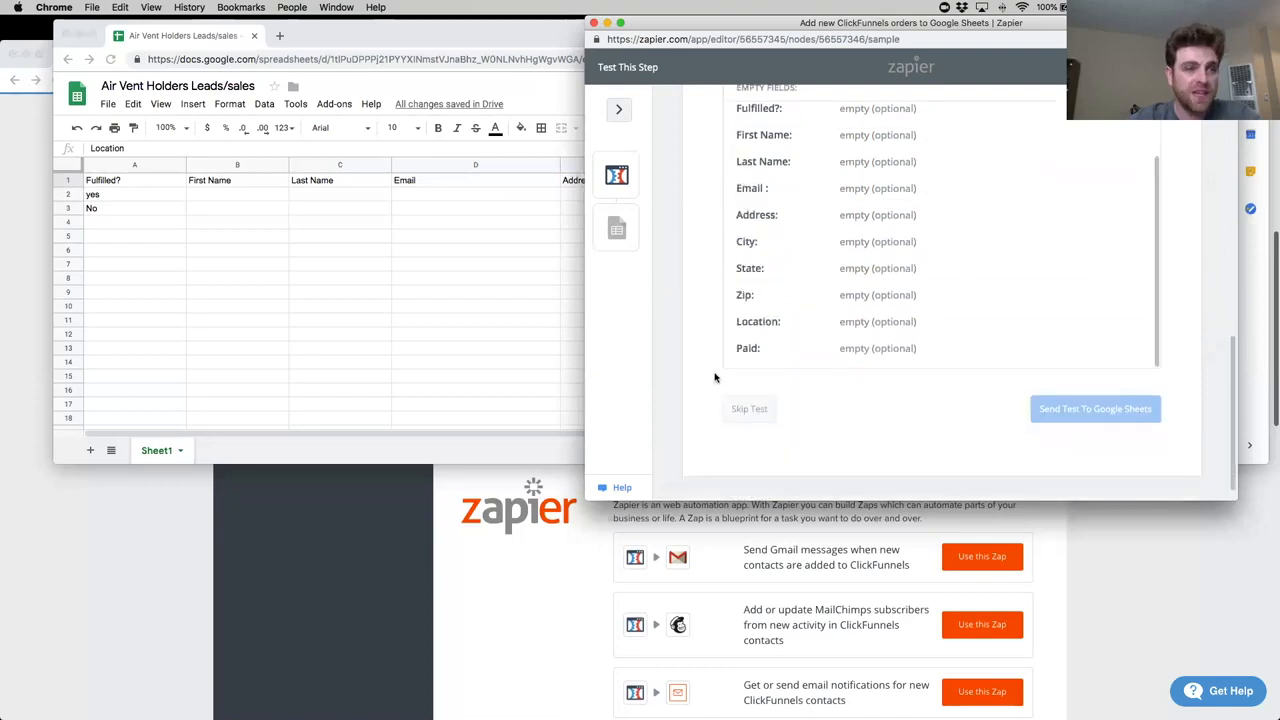
{"action": "scroll", "coordinate": [880, 378], "scroll_direction": "up", "scroll_amount": 10}
{"action": "scroll", "coordinate": [878, 375], "scroll_direction": "down", "scroll_amount": 8}
{"action": "scroll", "coordinate": [878, 373], "scroll_direction": "down", "scroll_amount": 3}
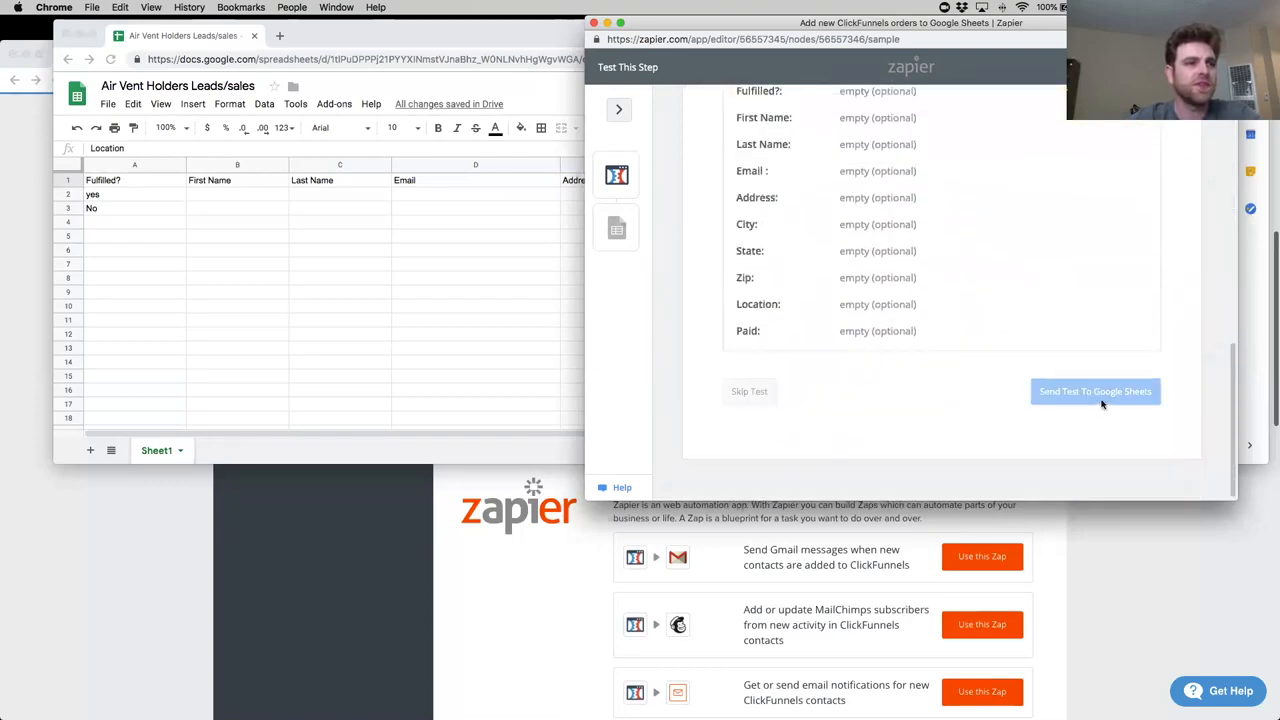
{"action": "scroll", "coordinate": [873, 403], "scroll_direction": "up", "scroll_amount": 4}
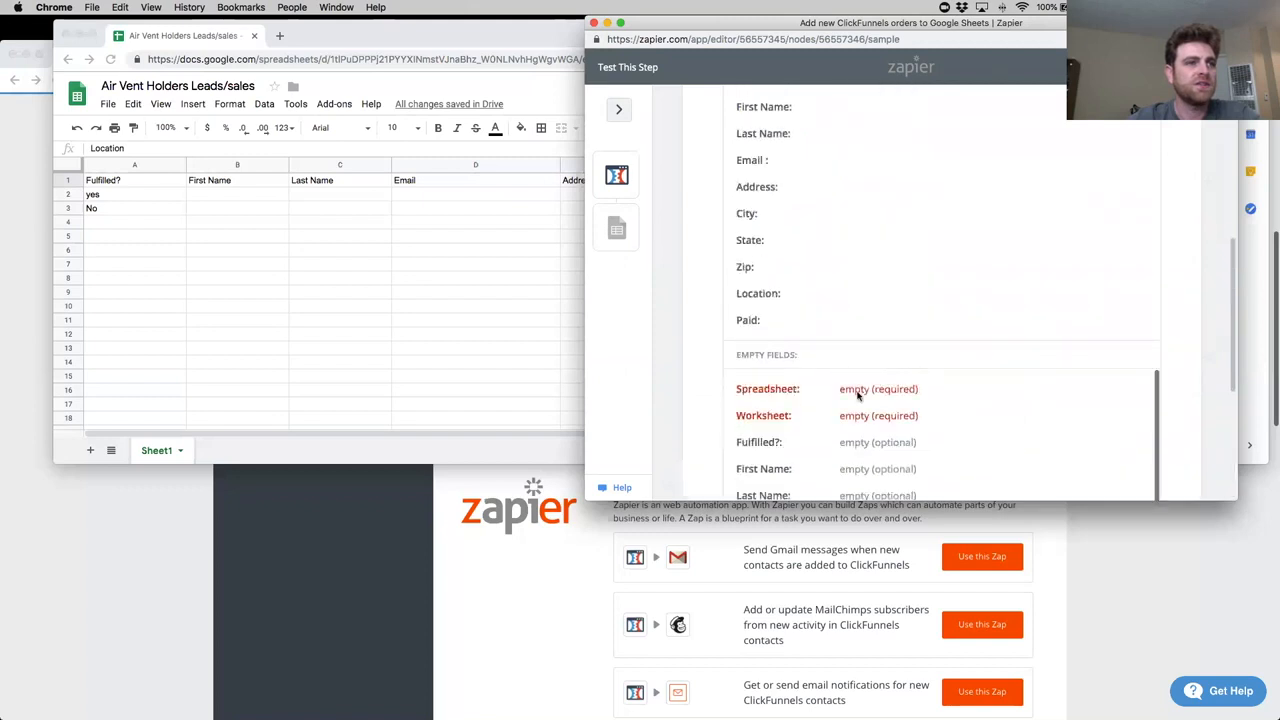
{"action": "scroll", "coordinate": [728, 386], "scroll_direction": "up", "scroll_amount": 3}
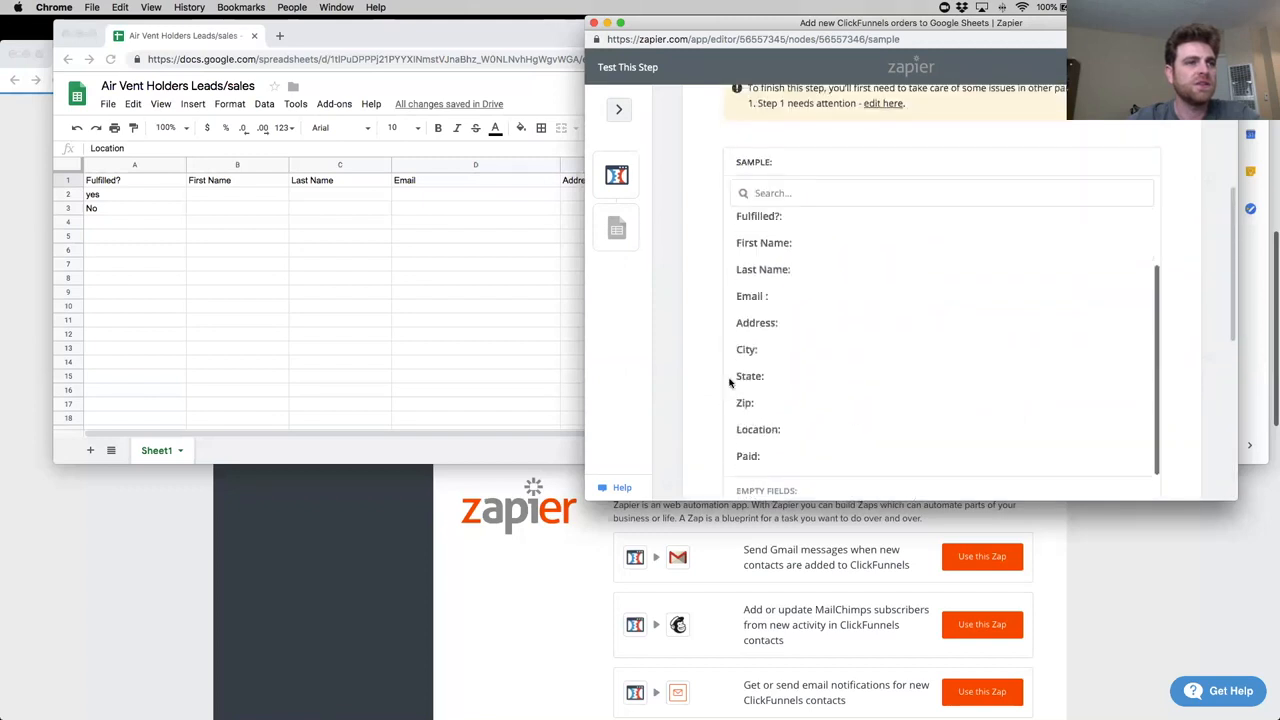
{"action": "scroll", "coordinate": [700, 400], "scroll_direction": "down", "scroll_amount": 3}
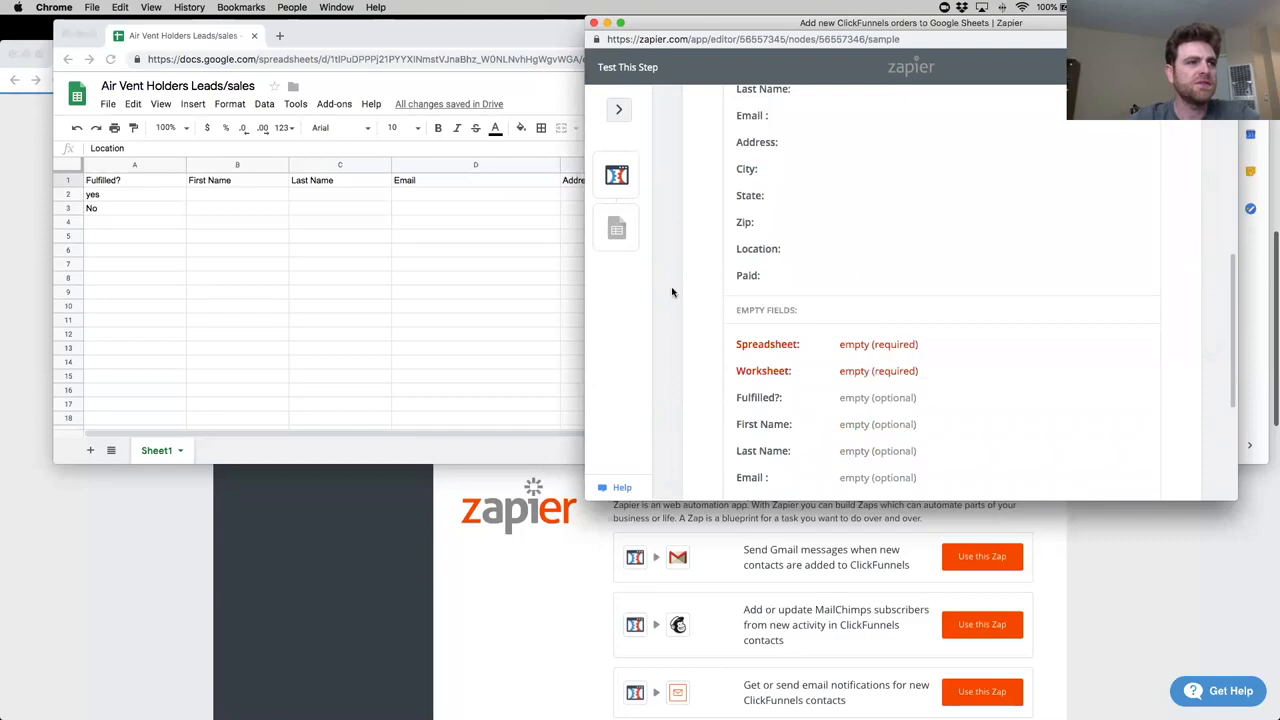
Check the New Successful Purchase trigger's ClickFunnels account and funnel options, and continue to its sample page to review the choices.
{"action": "left_click", "coordinate": [628, 190]}
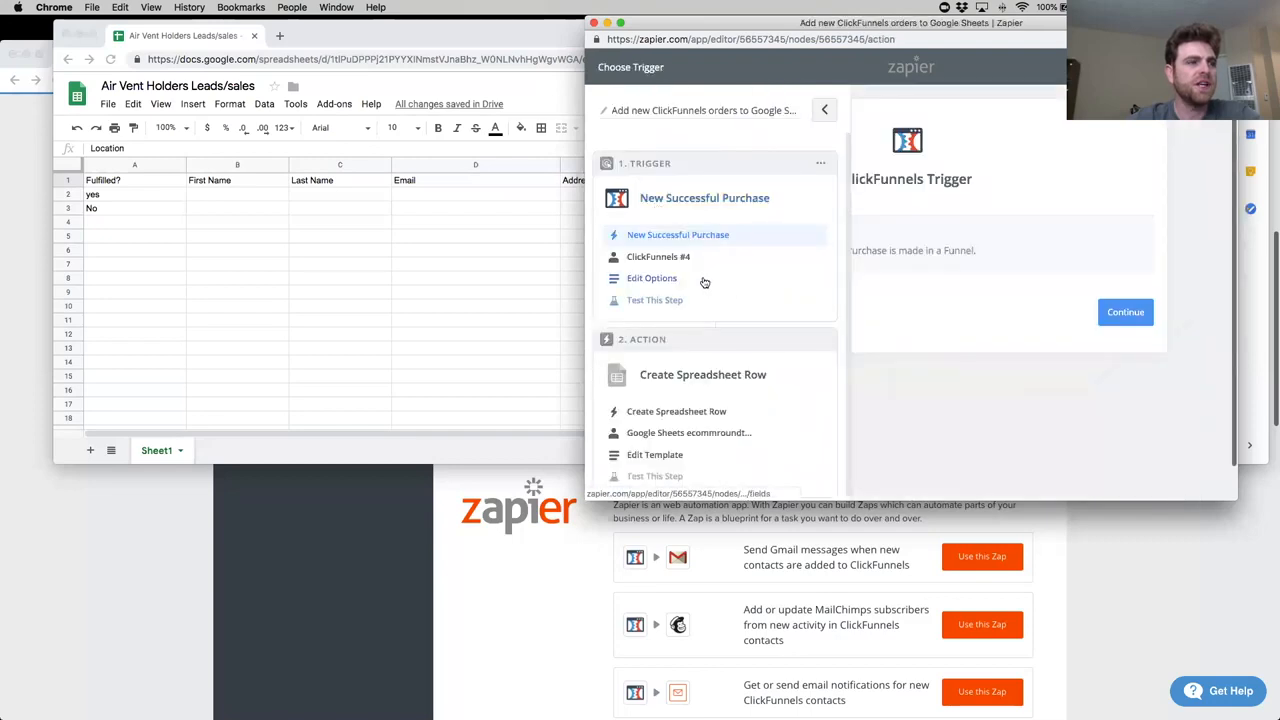
{"action": "left_click", "coordinate": [714, 260]}
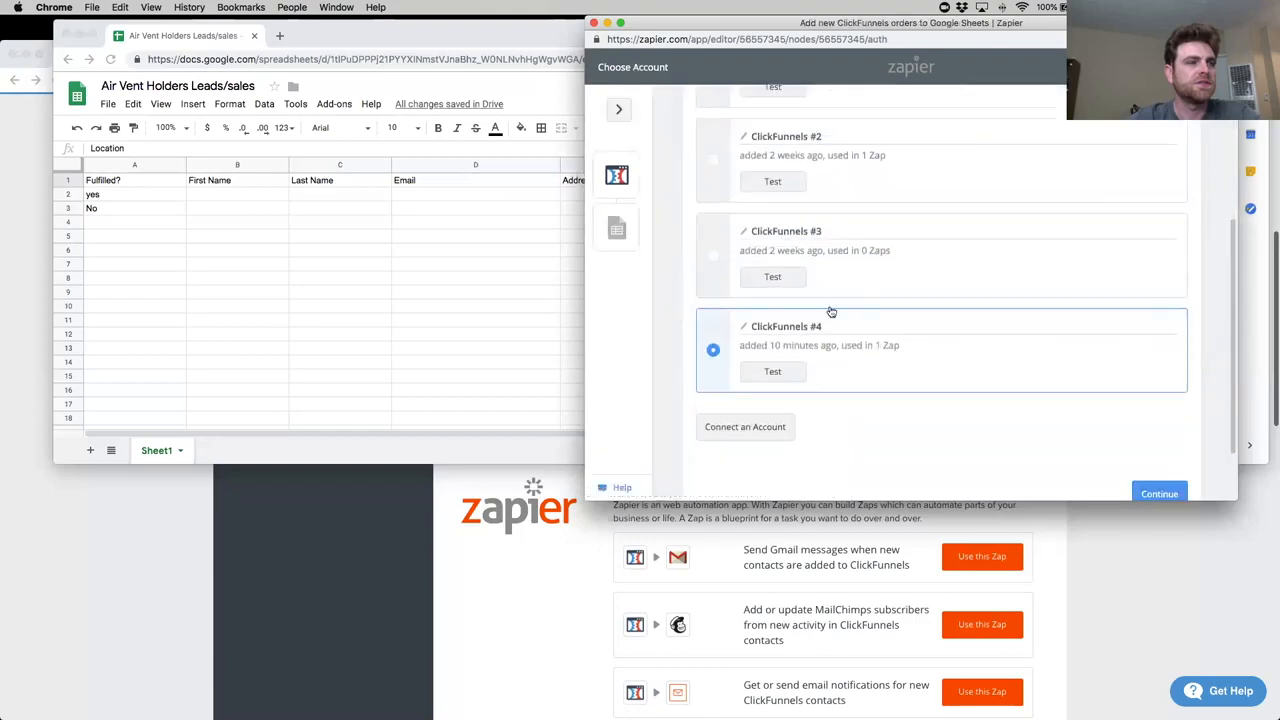
{"action": "left_click", "coordinate": [632, 178]}
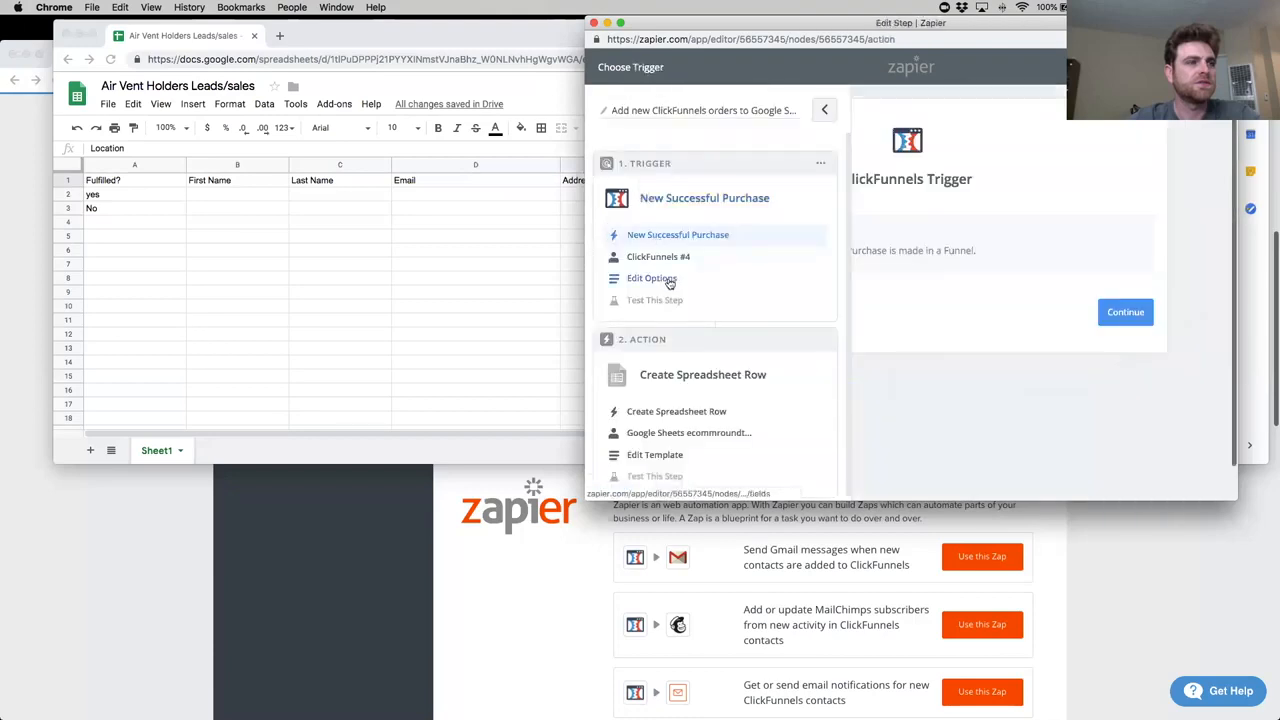
{"action": "left_click", "coordinate": [667, 280]}
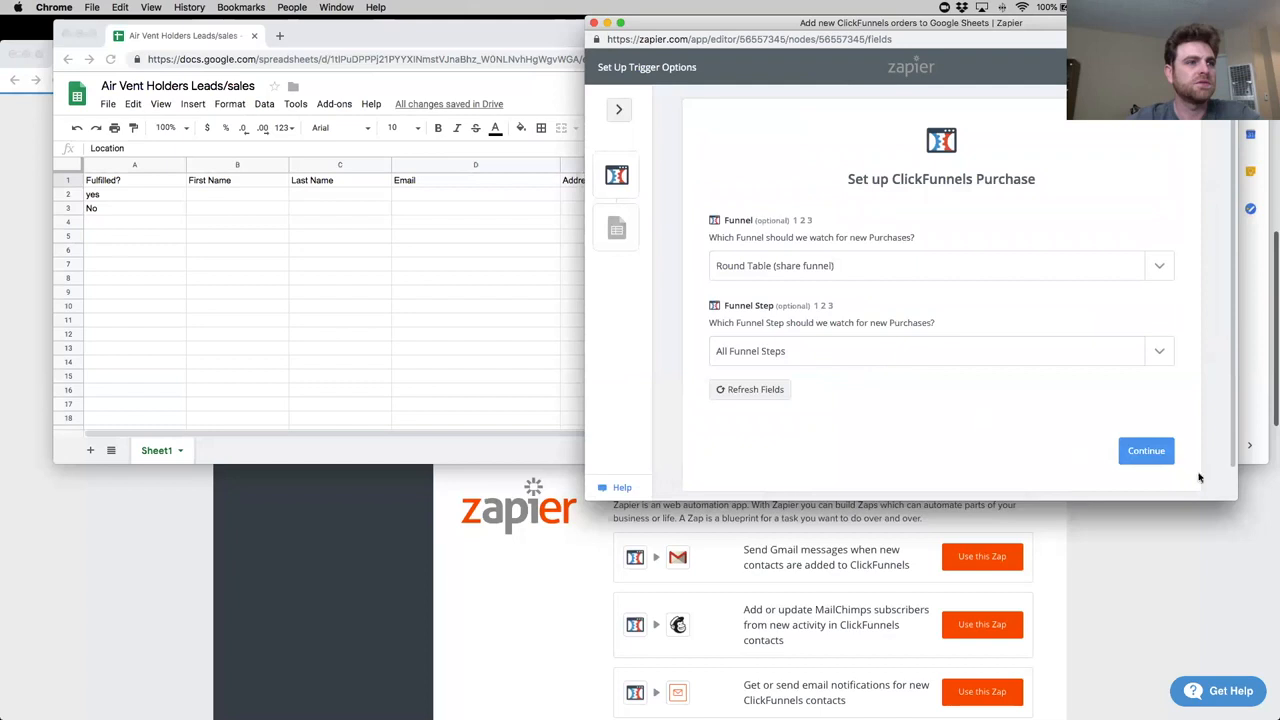
{"action": "left_click", "coordinate": [1164, 455]}
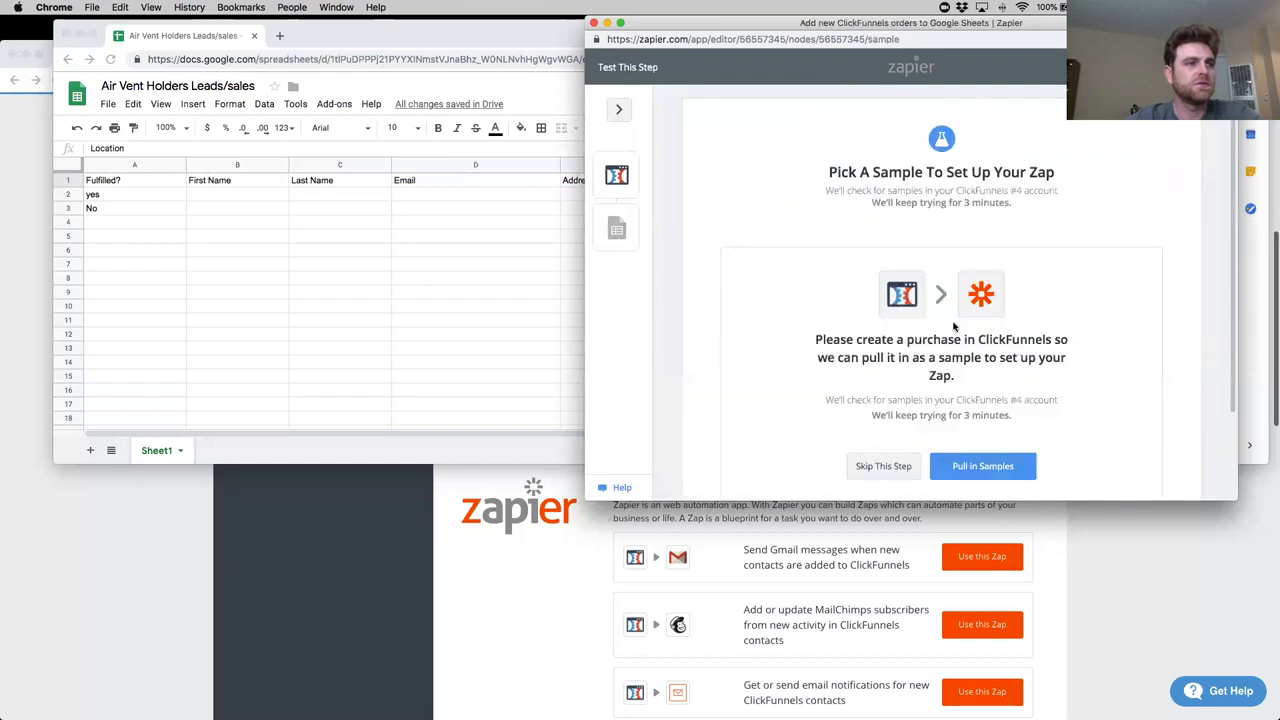
{"action": "scroll", "coordinate": [987, 354], "scroll_direction": "down", "scroll_amount": 2}
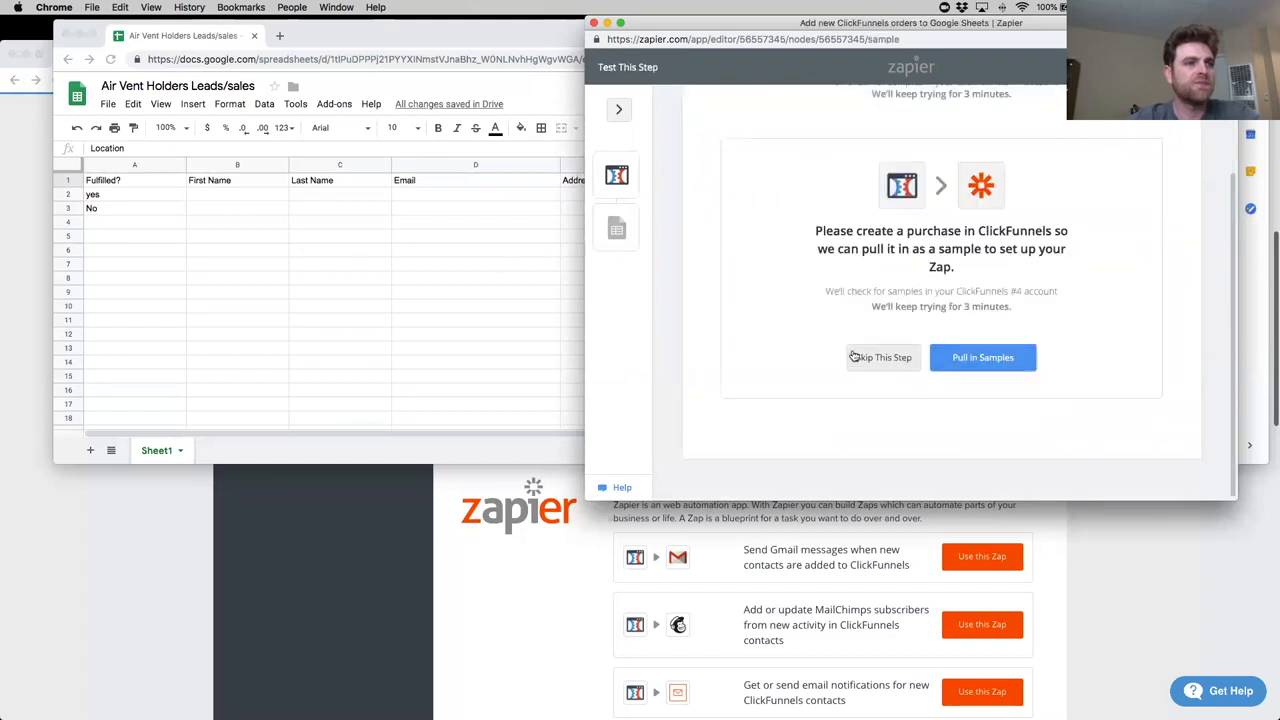
{"action": "scroll", "coordinate": [860, 365], "scroll_direction": "up", "scroll_amount": 2}
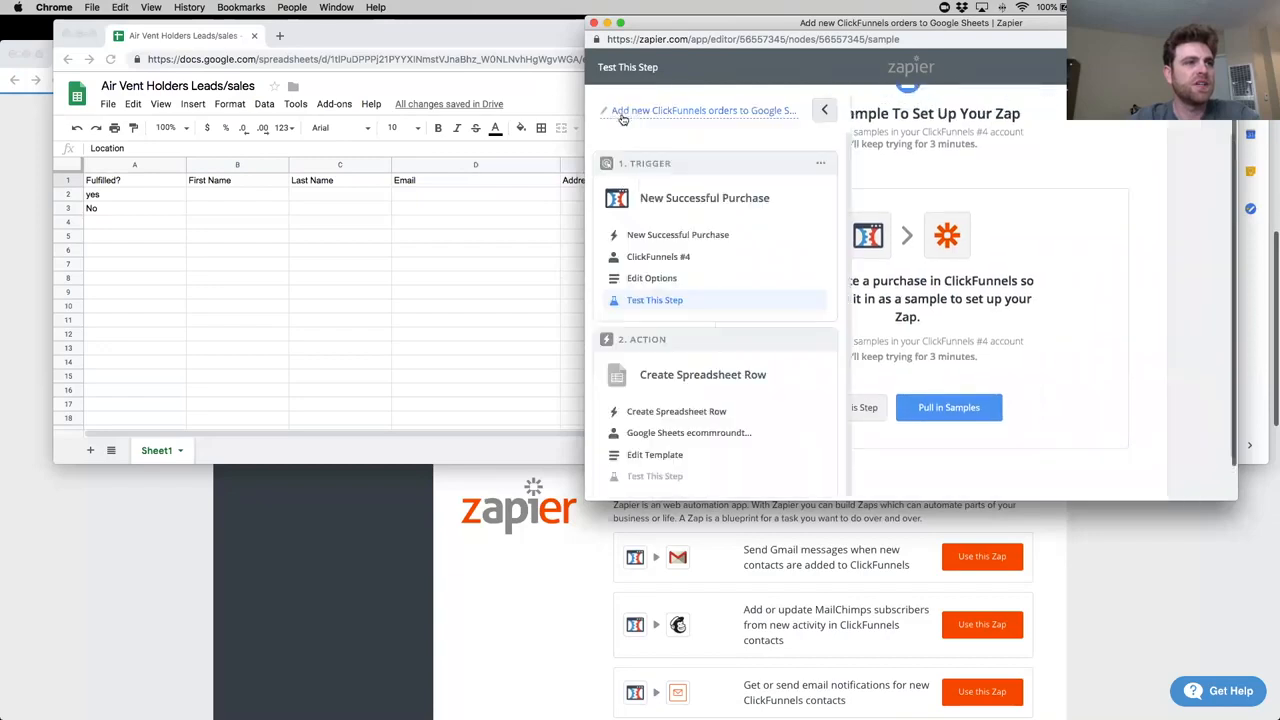
Switch to the Air Vent Holders Leads/sales sheet and inspect the First Name header and the Fulfilled? and Last Name columns.
{"action": "left_click", "coordinate": [443, 271]}
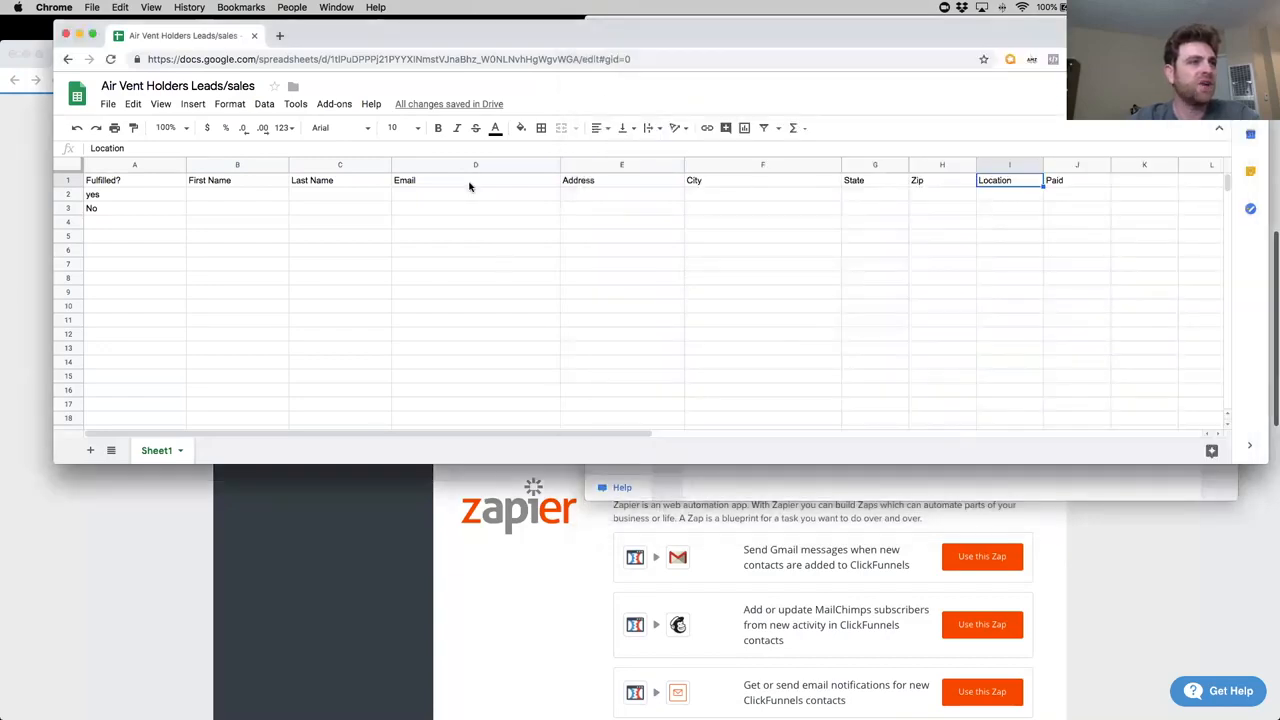
{"action": "left_click", "coordinate": [236, 182]}
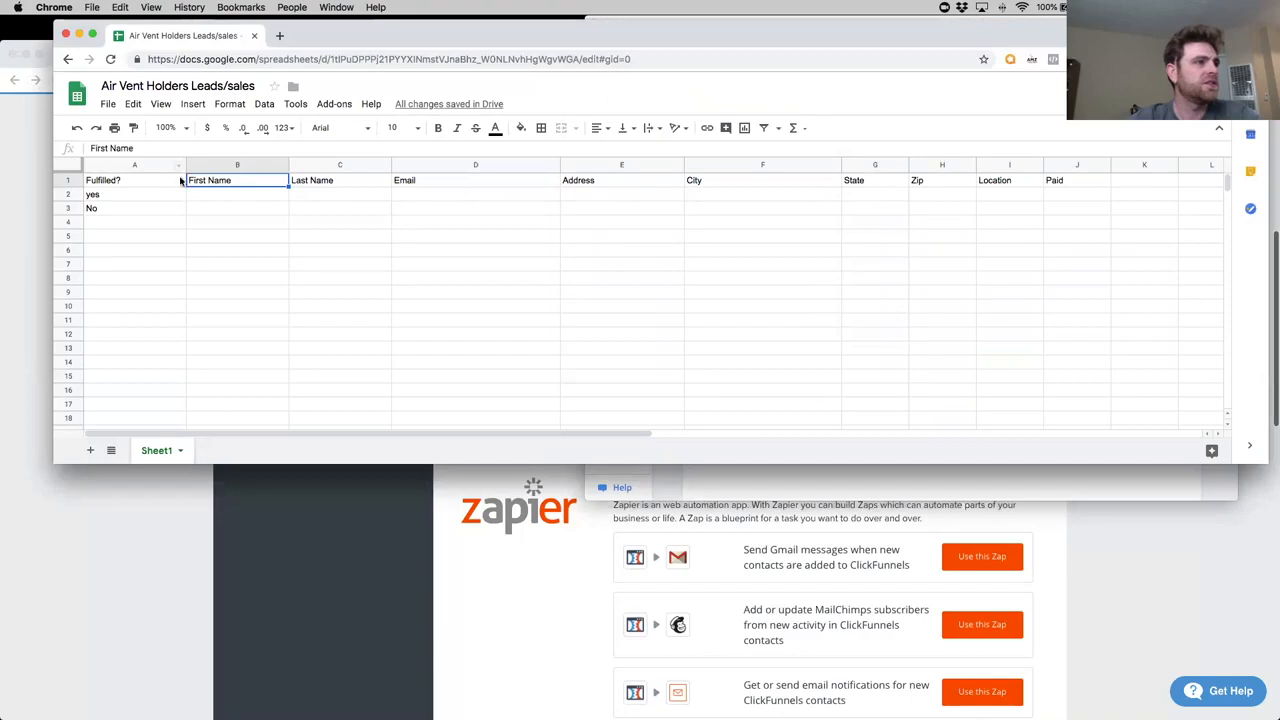
{"action": "left_click", "coordinate": [175, 164]}
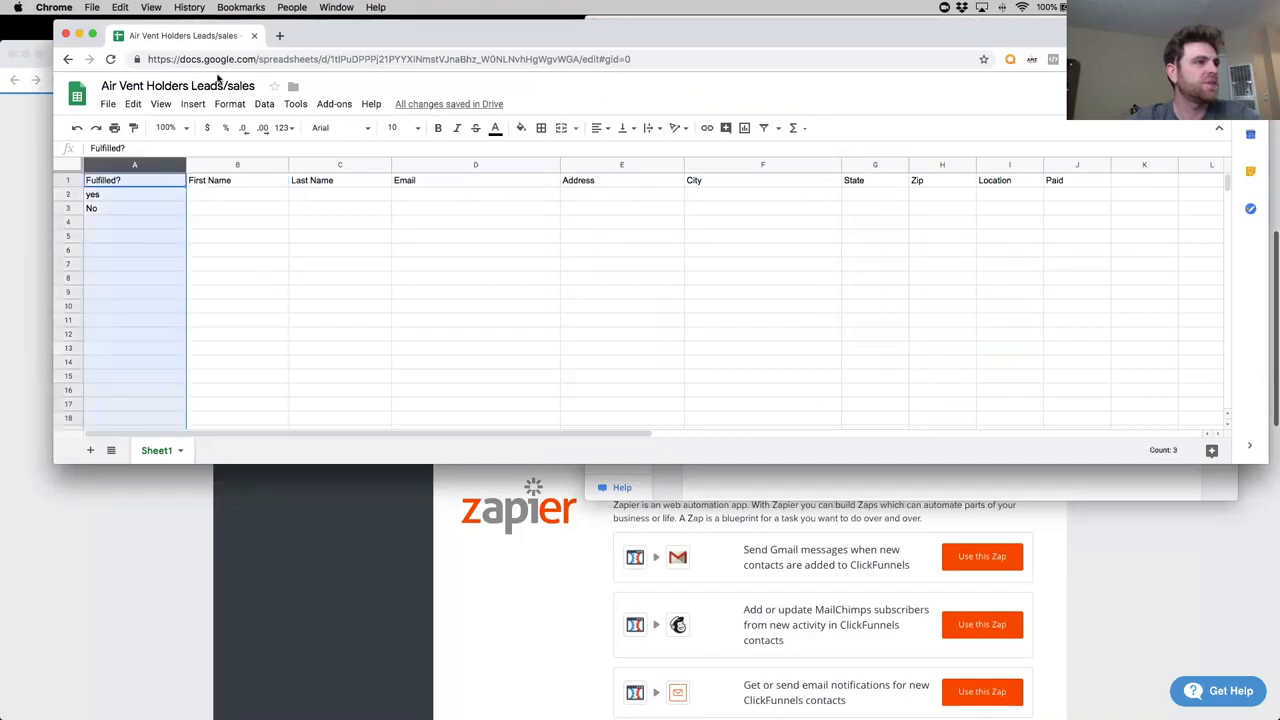
{"action": "left_click", "coordinate": [400, 165]}
{"action": "left_click", "coordinate": [340, 165]}
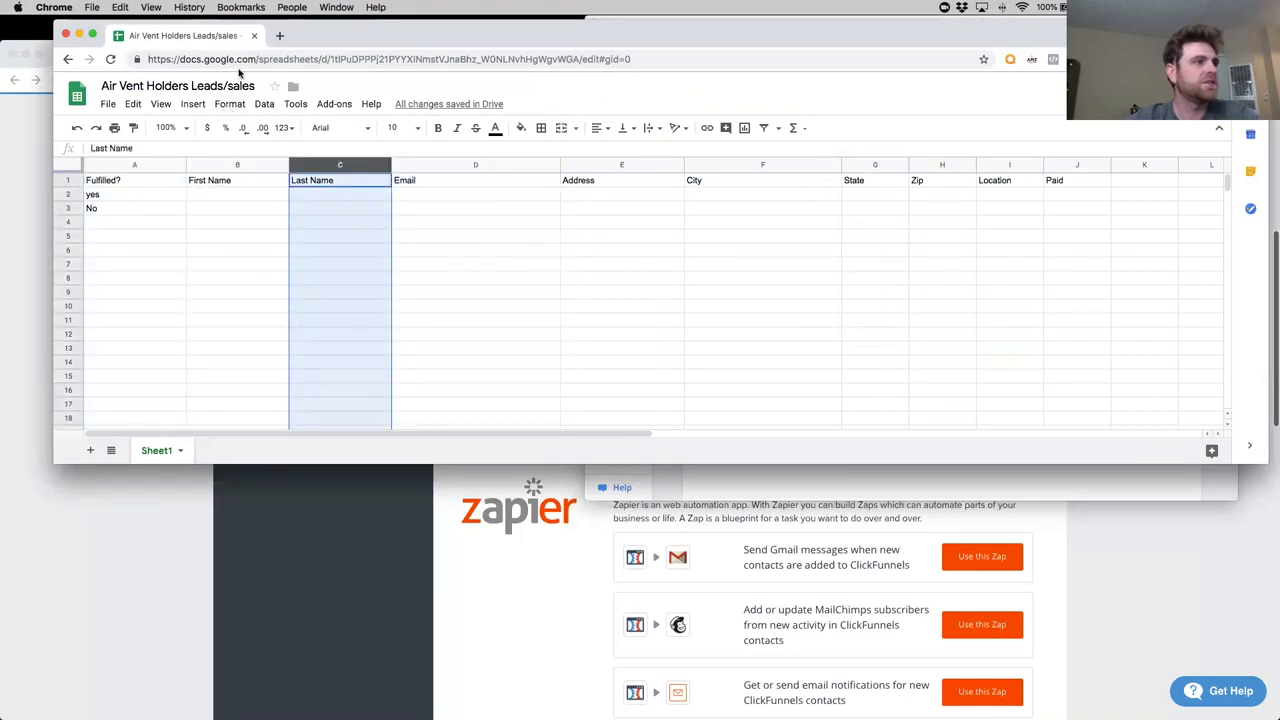
Insert a column between First Name and Last Name in the sheet and give it the header Product.
{"action": "left_click", "coordinate": [193, 104]}
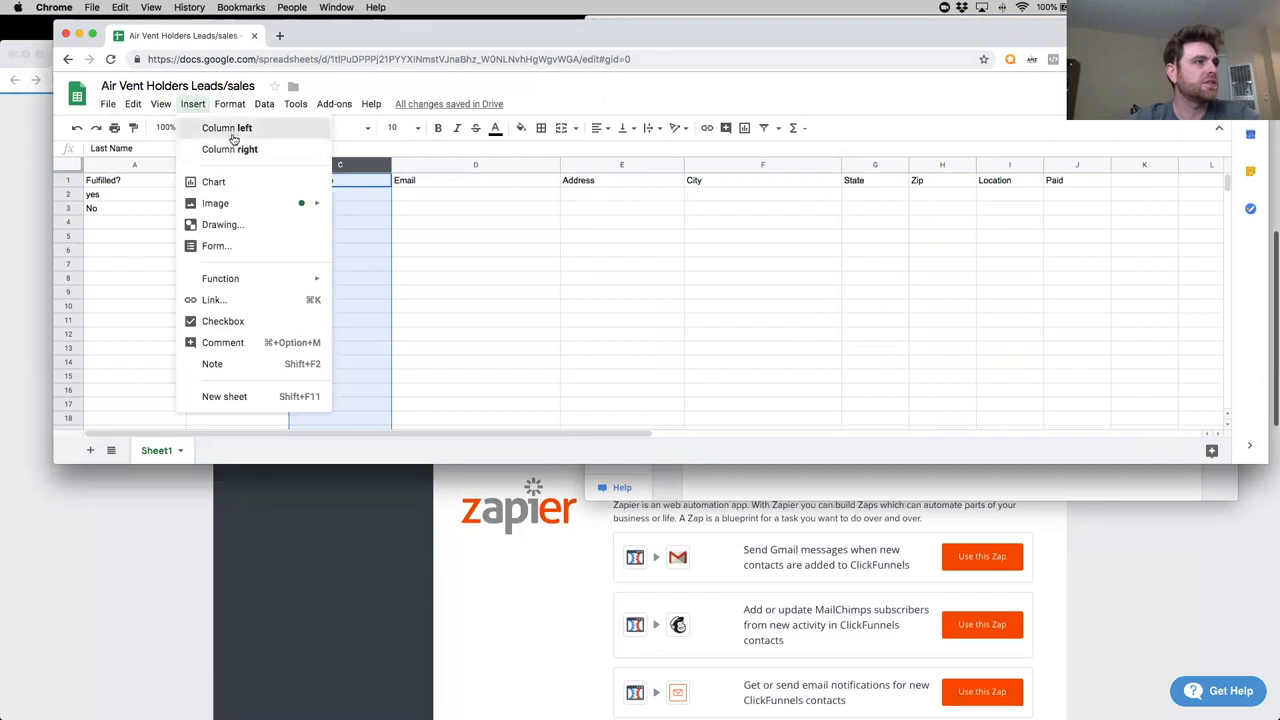
{"action": "left_click", "coordinate": [233, 138]}
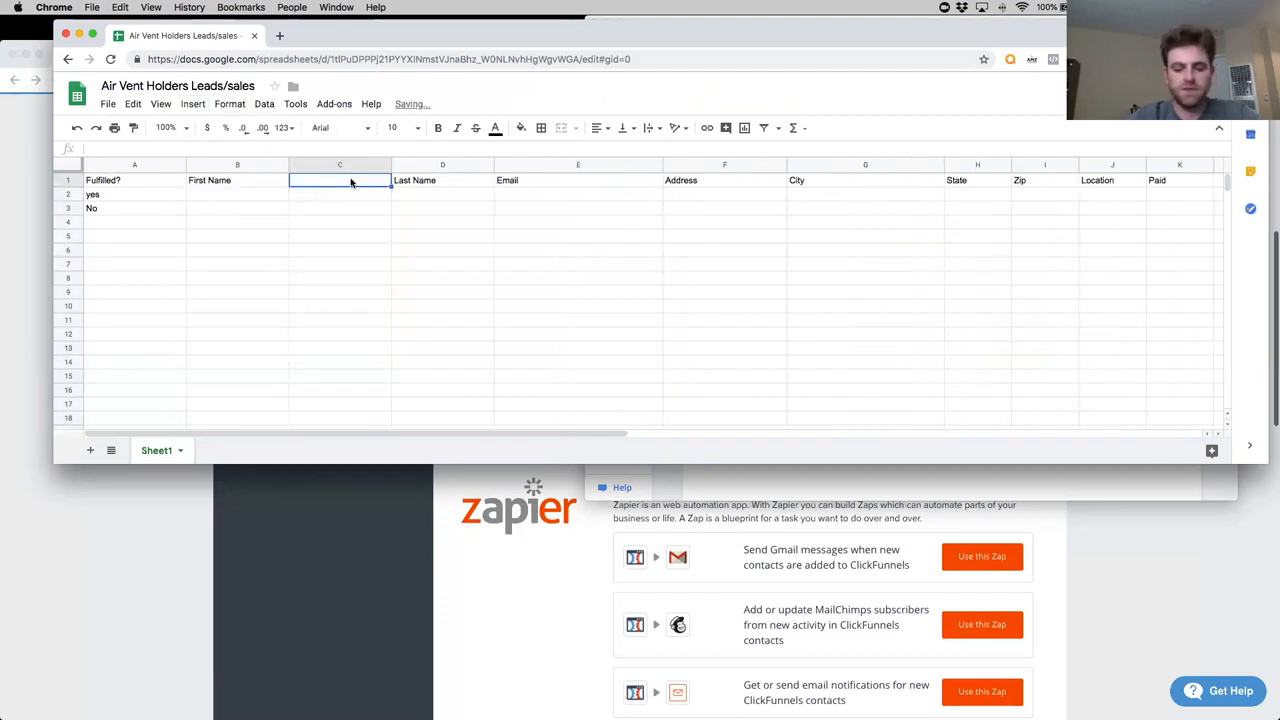
{"action": "type", "text": "Product"}
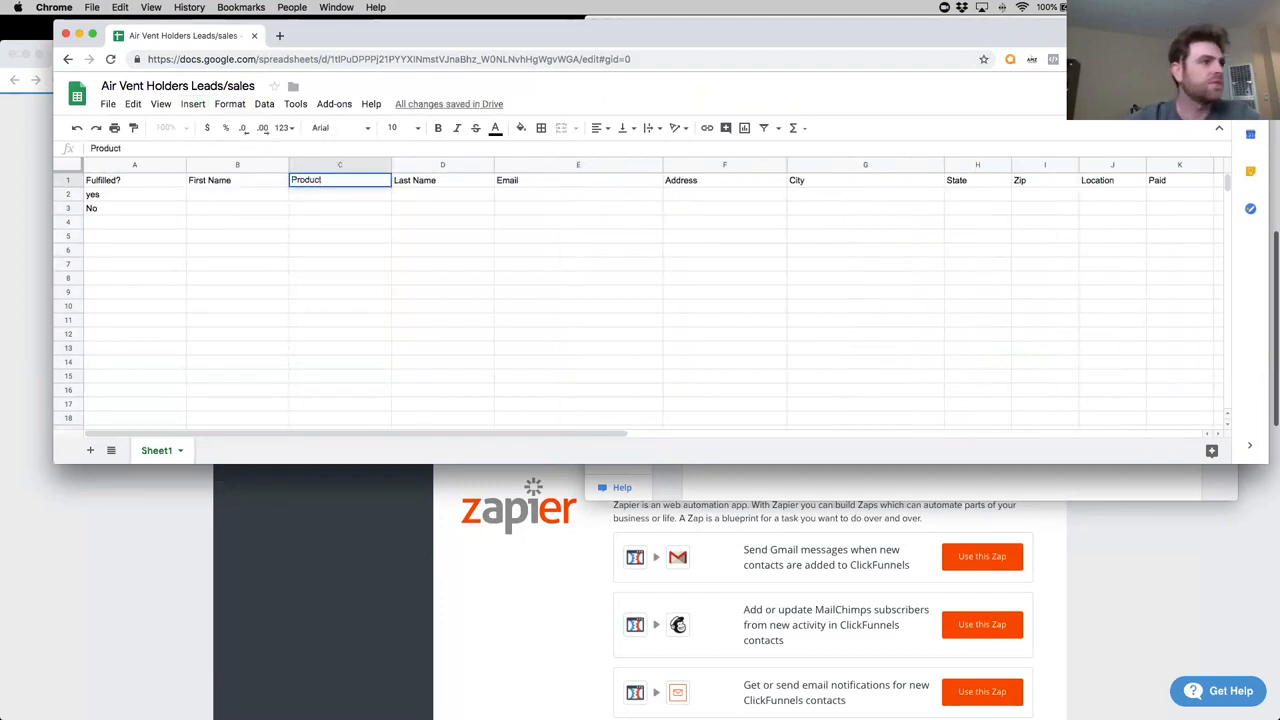
{"action": "left_click", "coordinate": [576, 222]}
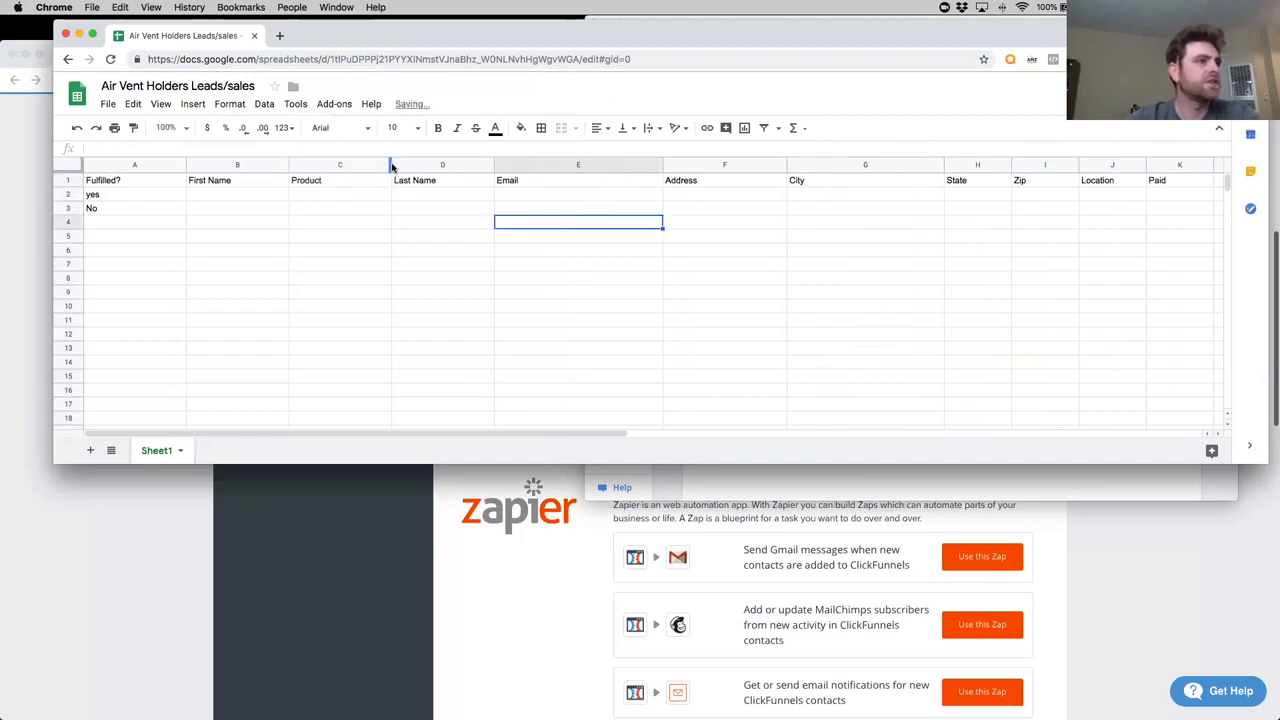
Change the Product column header to Products.
{"action": "left_click_drag", "start_coordinate": [388, 164], "coordinate": [403, 164]}
{"action": "left_click", "coordinate": [350, 184]}
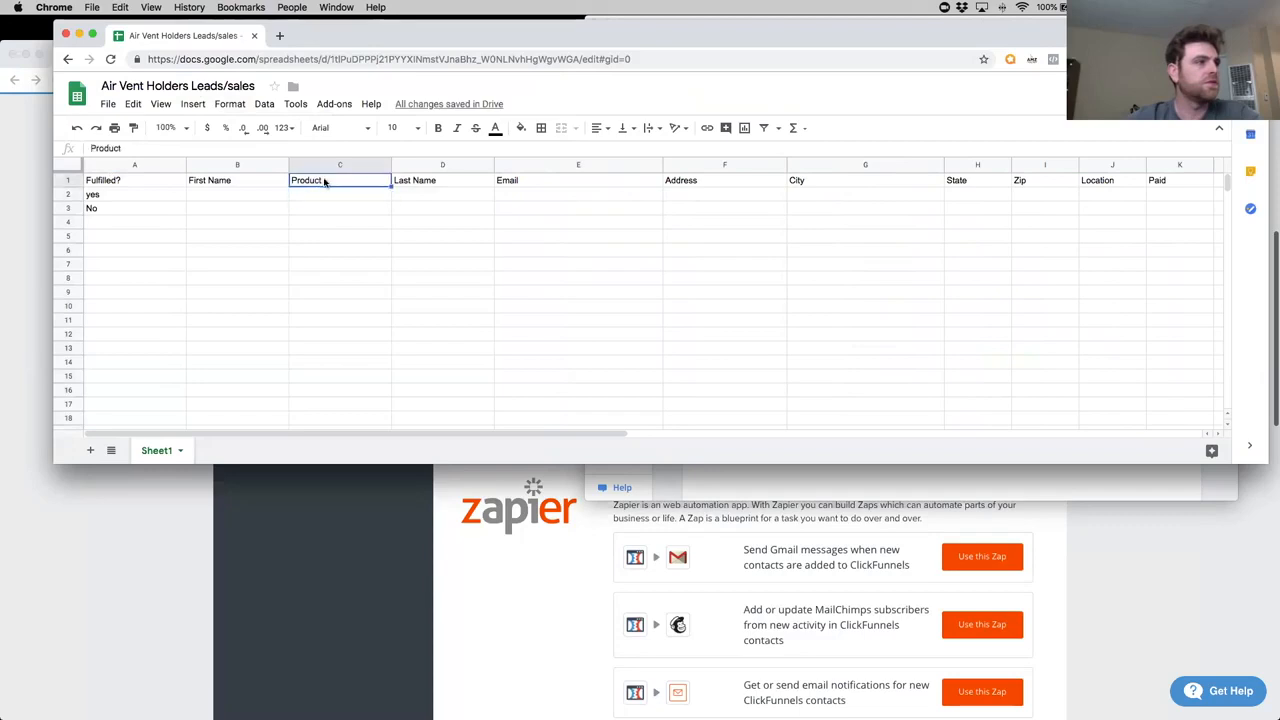
{"action": "left_click", "coordinate": [147, 148]}
{"action": "type", "text": "s"}
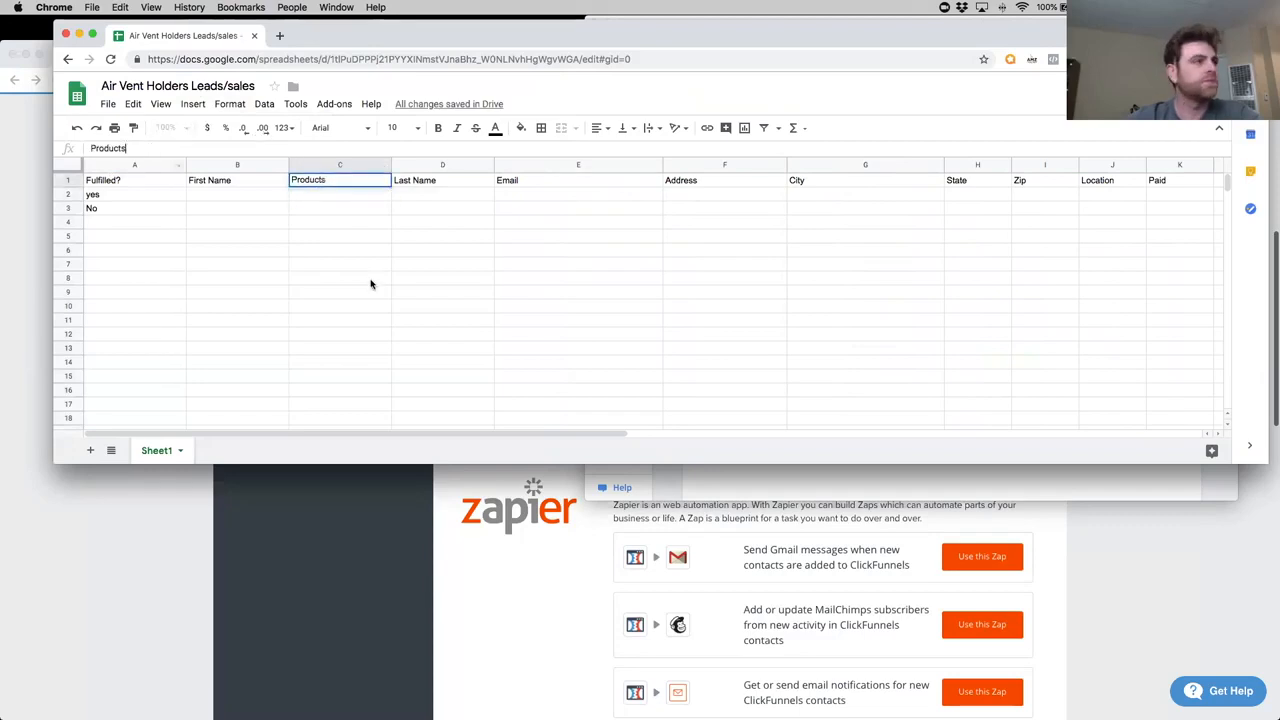
{"action": "left_click", "coordinate": [371, 280]}
Return to the existing Zap's editor, open its New Successful Purchase trigger choice, and close that editor window.
{"action": "left_click", "coordinate": [160, 572]}
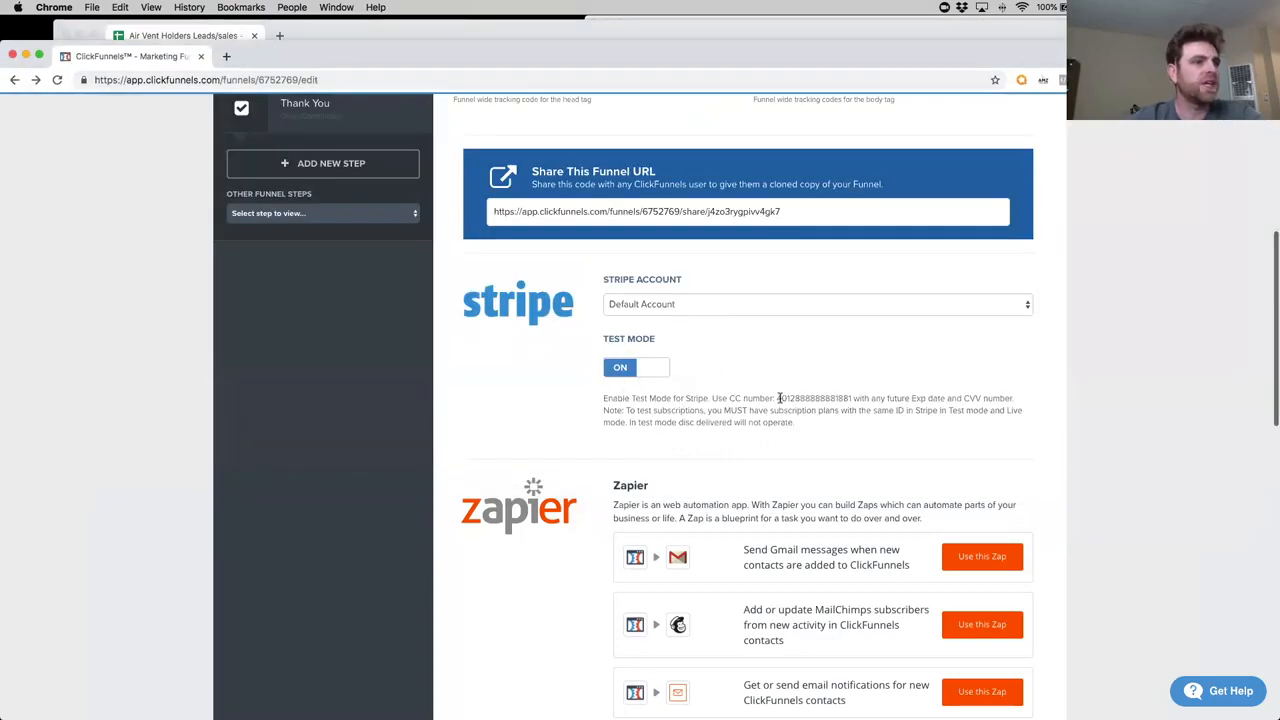
{"action": "key", "text": "ctrl+Up"}
{"action": "key", "text": "ctrl+Up"}
{"action": "key", "text": "ctrl+Up"}
{"action": "left_click", "coordinate": [810, 255]}
{"action": "left_click", "coordinate": [622, 113]}
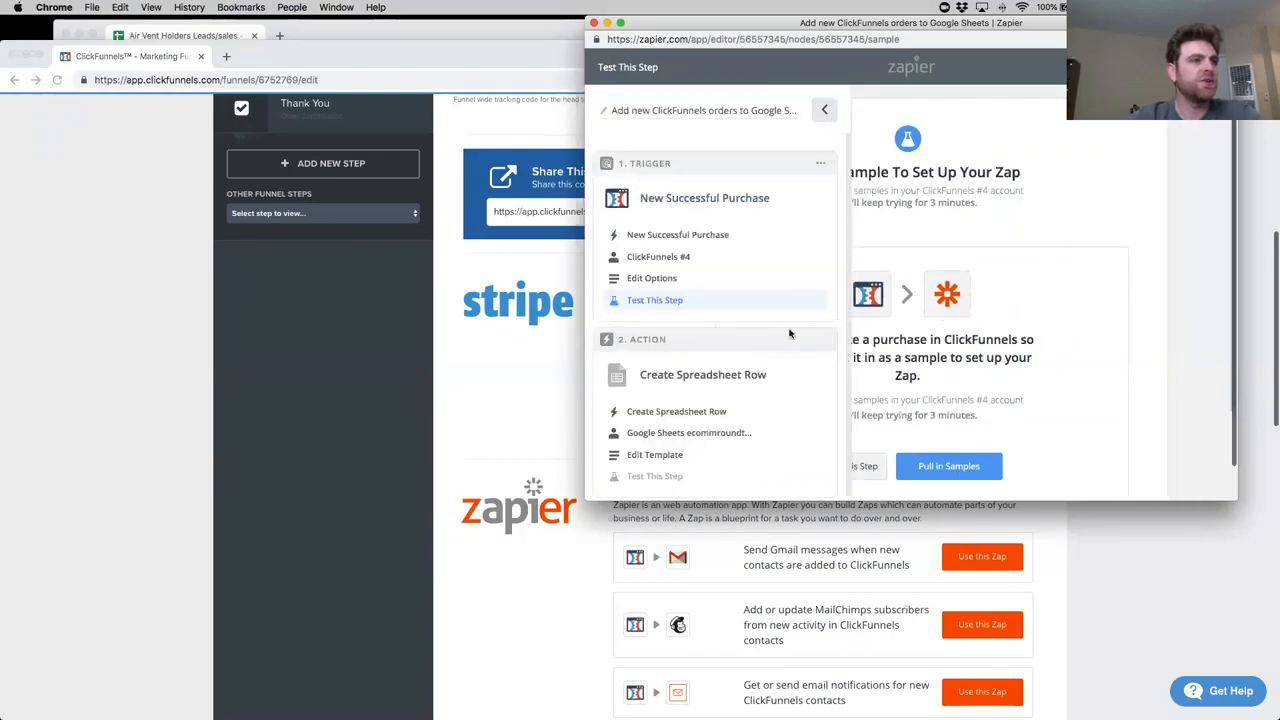
{"action": "left_click", "coordinate": [682, 235]}
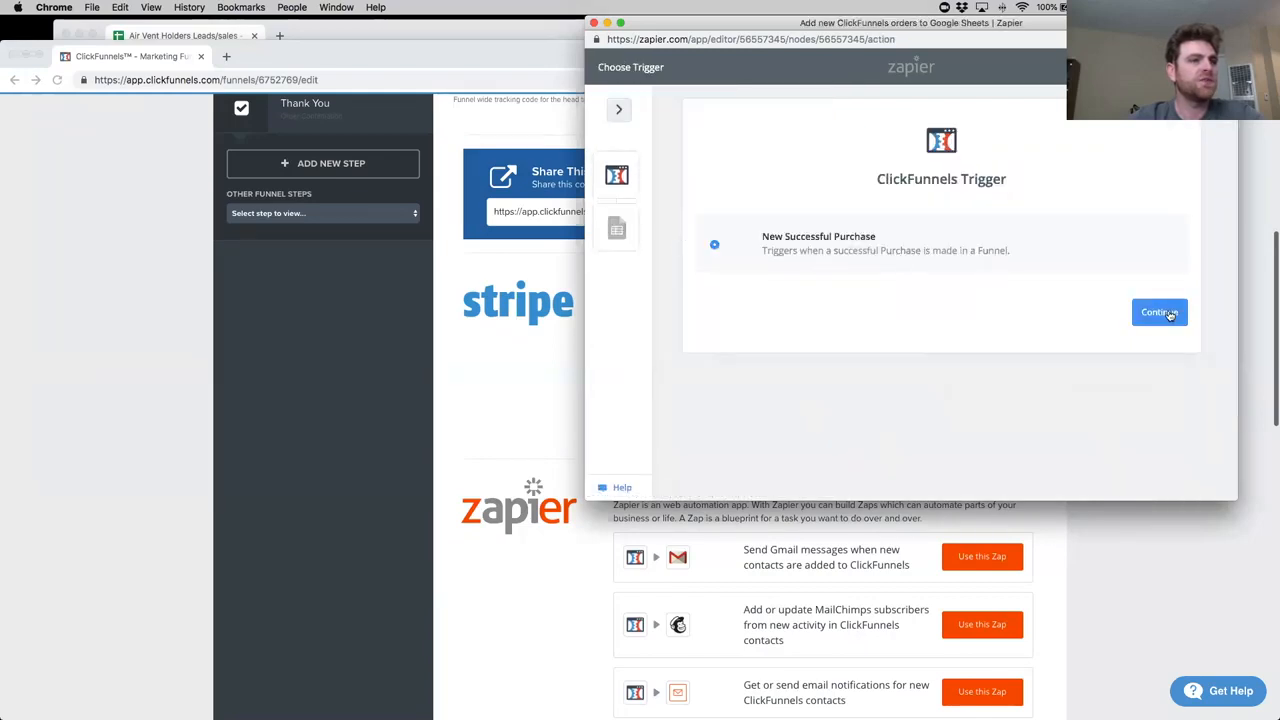
{"action": "left_click", "coordinate": [593, 23]}
Start a new Zap from the Add new ClickFunnels orders to Google Sheets template and continue with the New Successful Purchase trigger.
{"action": "left_click", "coordinate": [741, 252]}
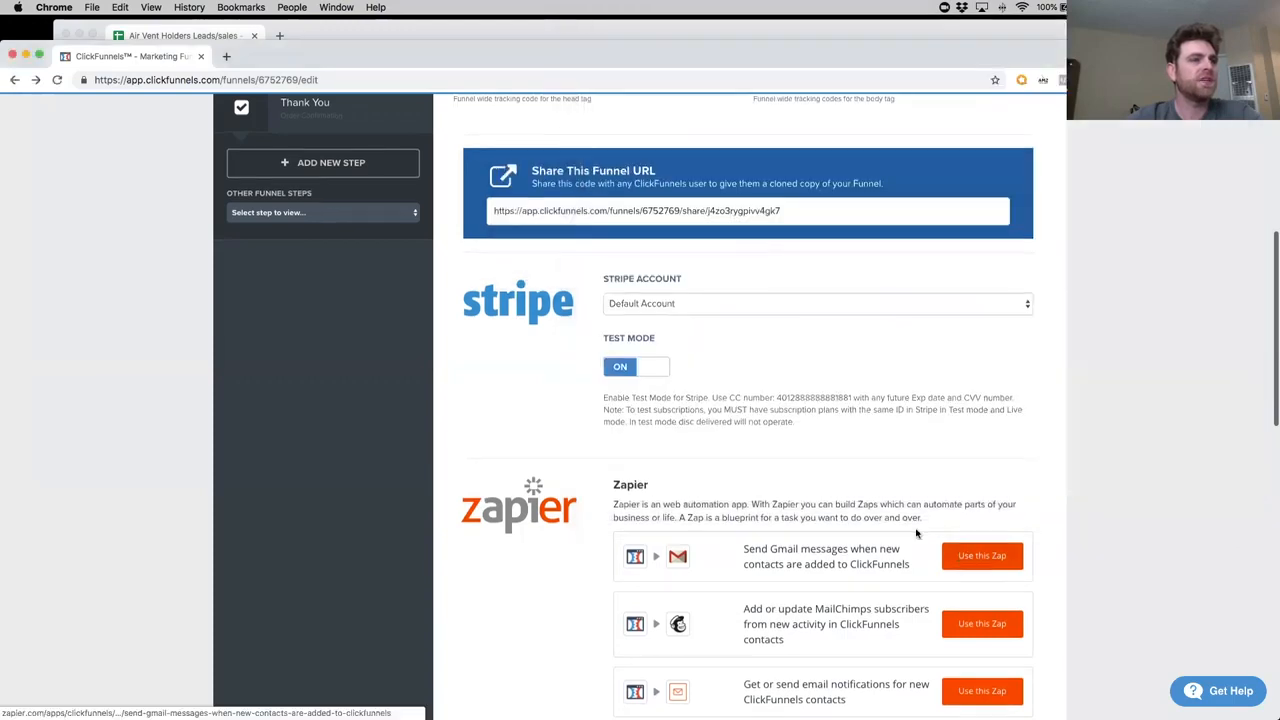
{"action": "scroll", "coordinate": [916, 533], "scroll_direction": "down", "scroll_amount": 5}
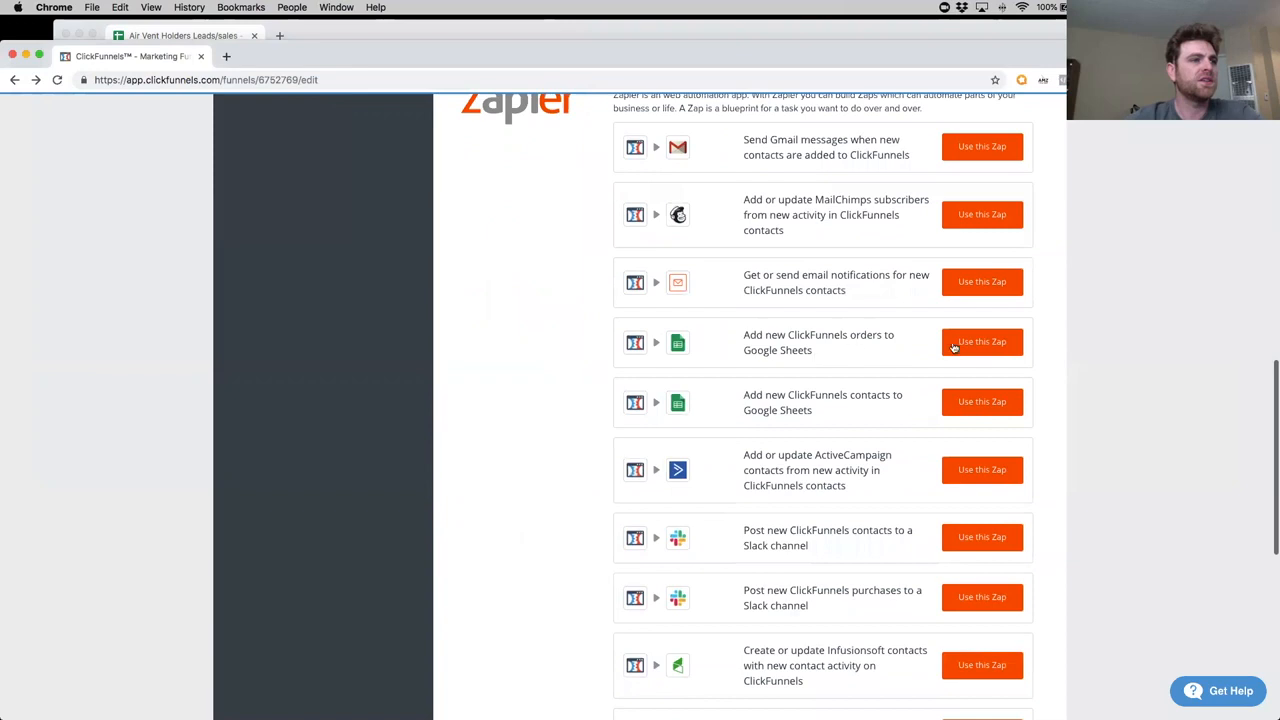
{"action": "double_click", "coordinate": [880, 335]}
{"action": "left_click", "coordinate": [1012, 355]}
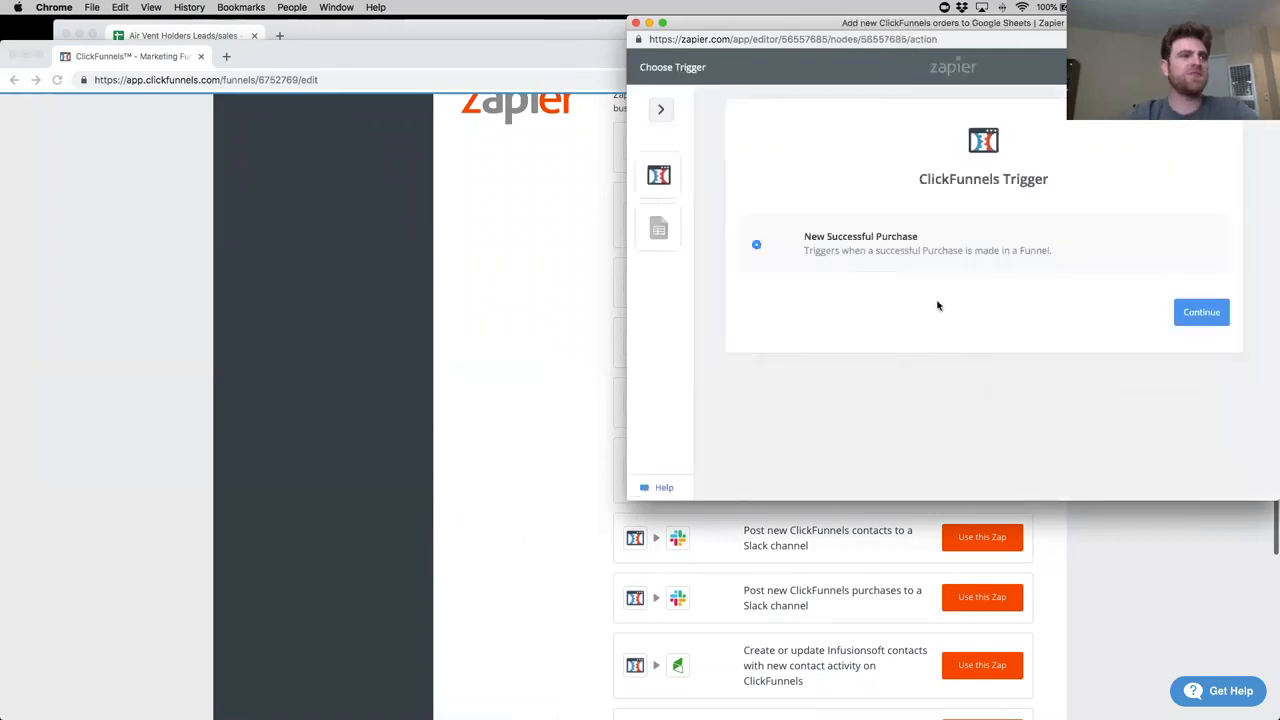
{"action": "left_click", "coordinate": [1192, 316]}
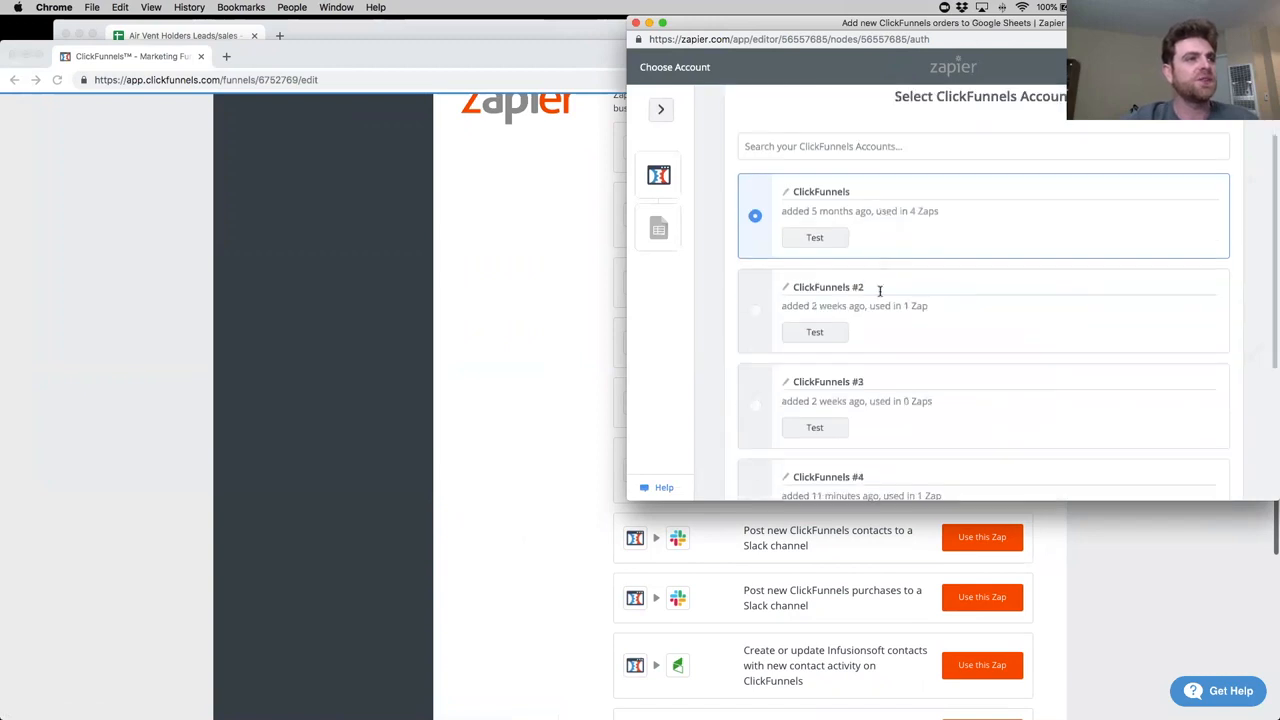
Choose the ClickFunnels #4 account for the trigger and save the choice.
{"action": "scroll", "coordinate": [879, 290], "scroll_direction": "down", "scroll_amount": 2}
{"action": "left_click", "coordinate": [755, 421]}
{"action": "scroll", "coordinate": [880, 425], "scroll_direction": "down", "scroll_amount": 3}
{"action": "left_click", "coordinate": [1182, 420]}
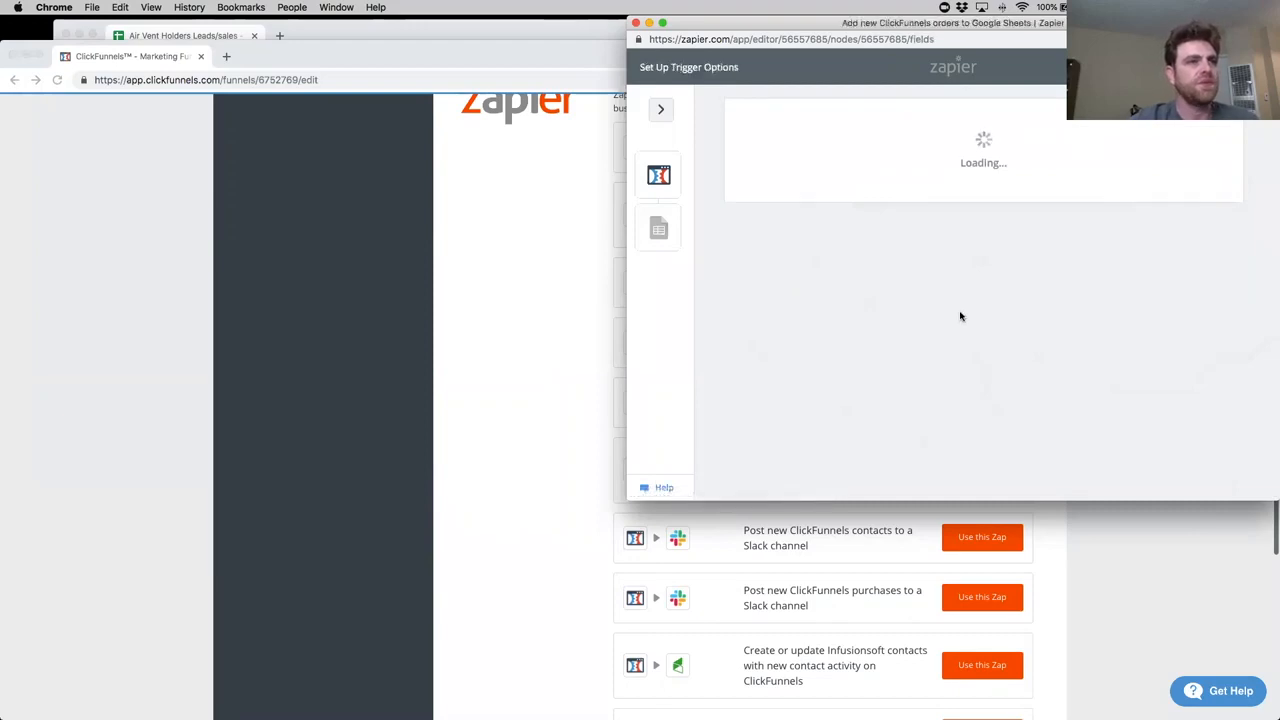
Set the trigger's funnel to Round Table (share funnel), keep All Funnel Steps, and continue to the sample page.
{"action": "left_click", "coordinate": [1188, 266]}
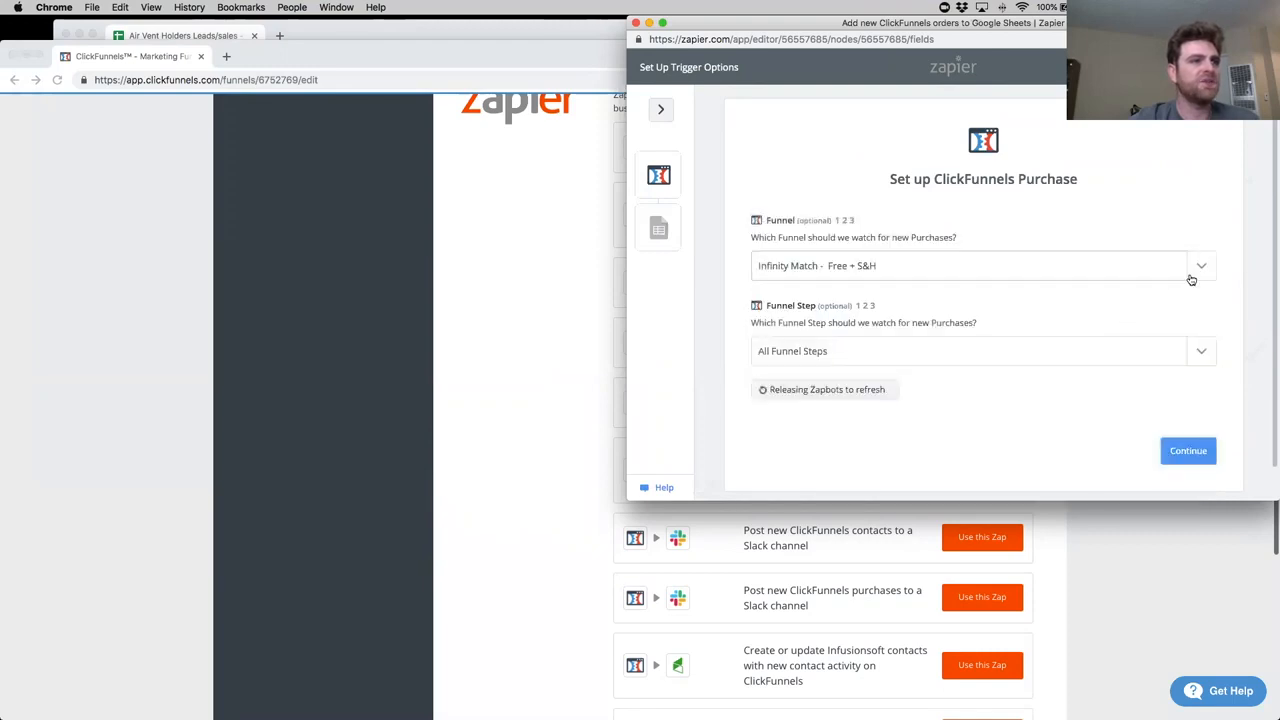
{"action": "left_click", "coordinate": [1195, 238]}
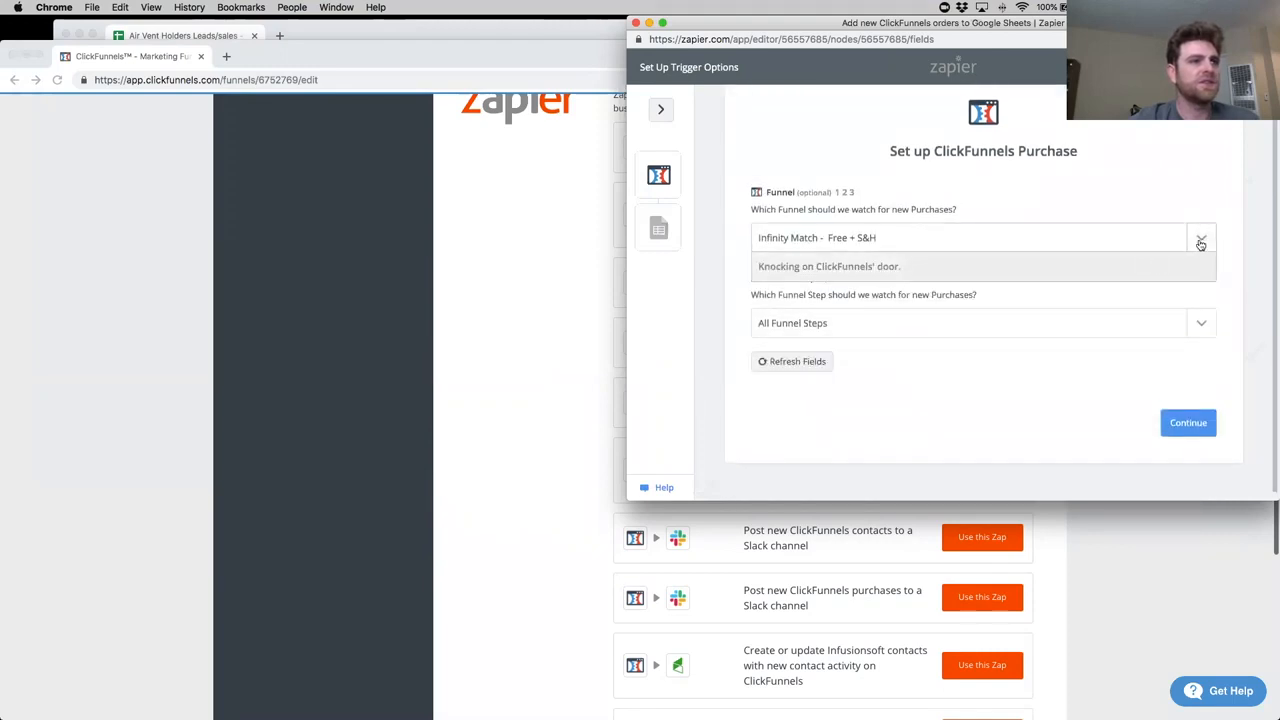
{"action": "scroll", "coordinate": [991, 340], "scroll_direction": "down", "scroll_amount": 4}
{"action": "scroll", "coordinate": [975, 365], "scroll_direction": "down", "scroll_amount": 3}
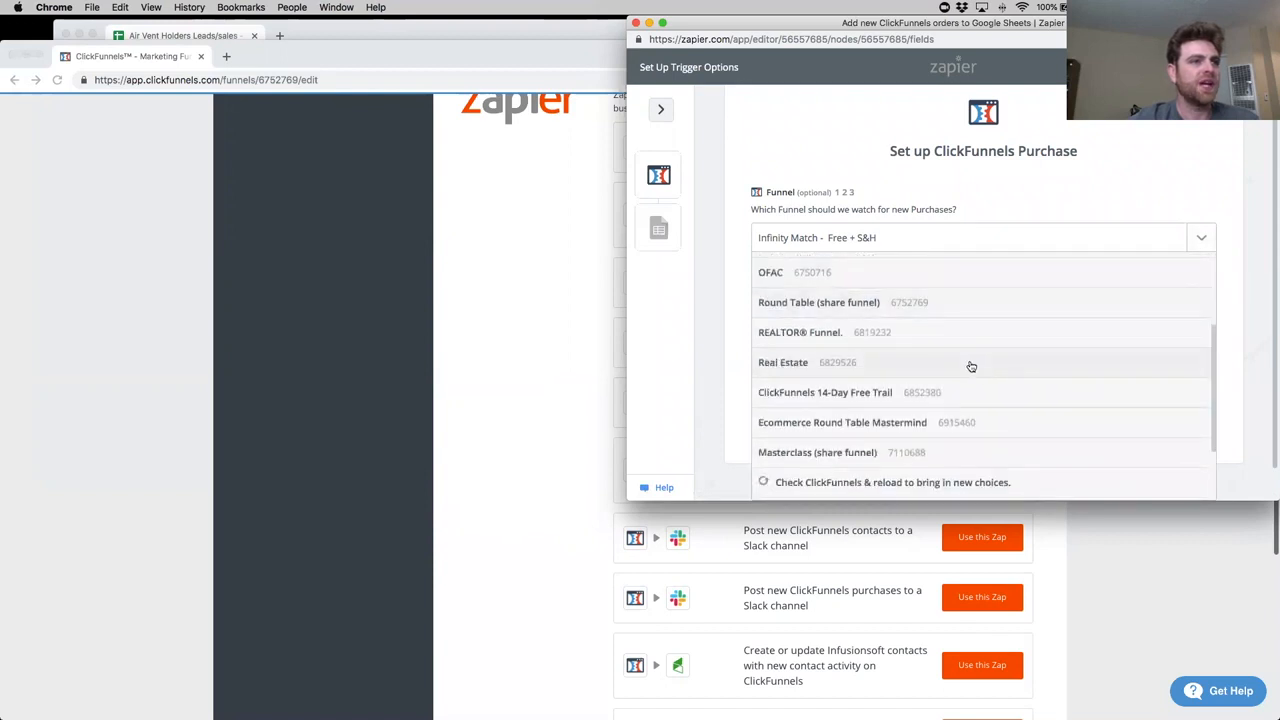
{"action": "scroll", "coordinate": [964, 397], "scroll_direction": "up", "scroll_amount": 5}
{"action": "left_click", "coordinate": [1050, 174]}
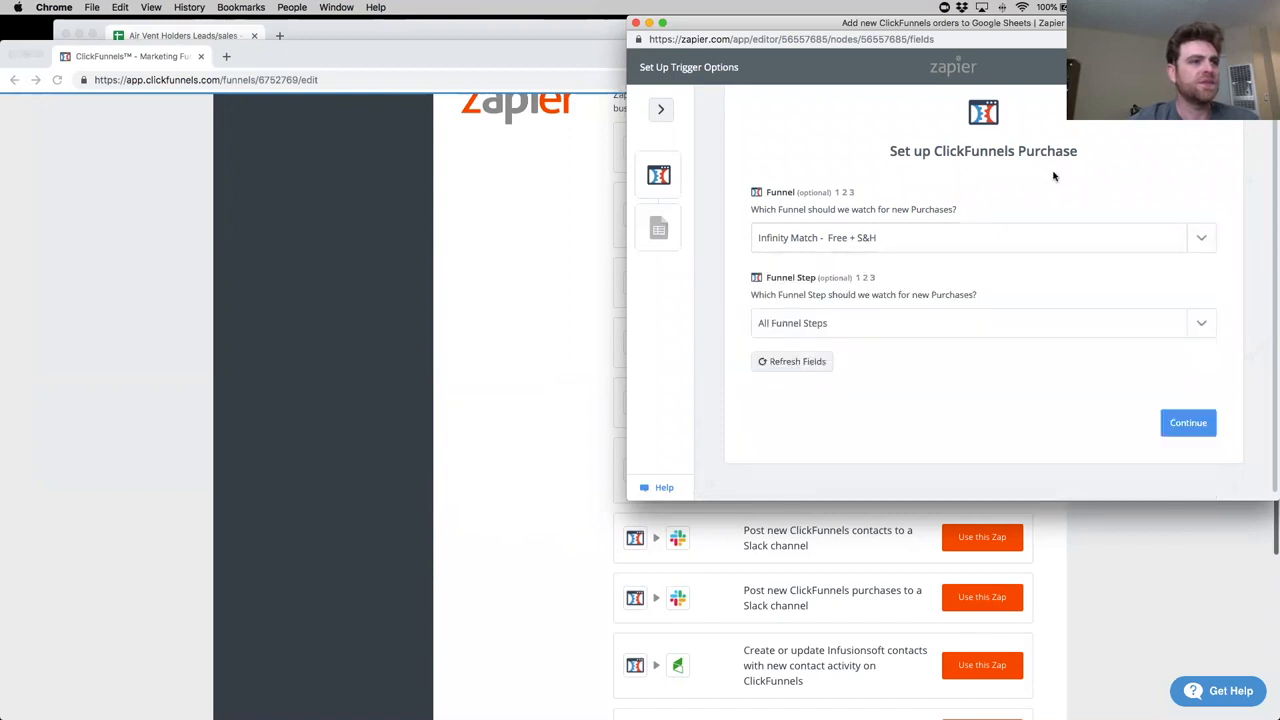
{"action": "left_click", "coordinate": [1192, 242]}
{"action": "left_click", "coordinate": [899, 447]}
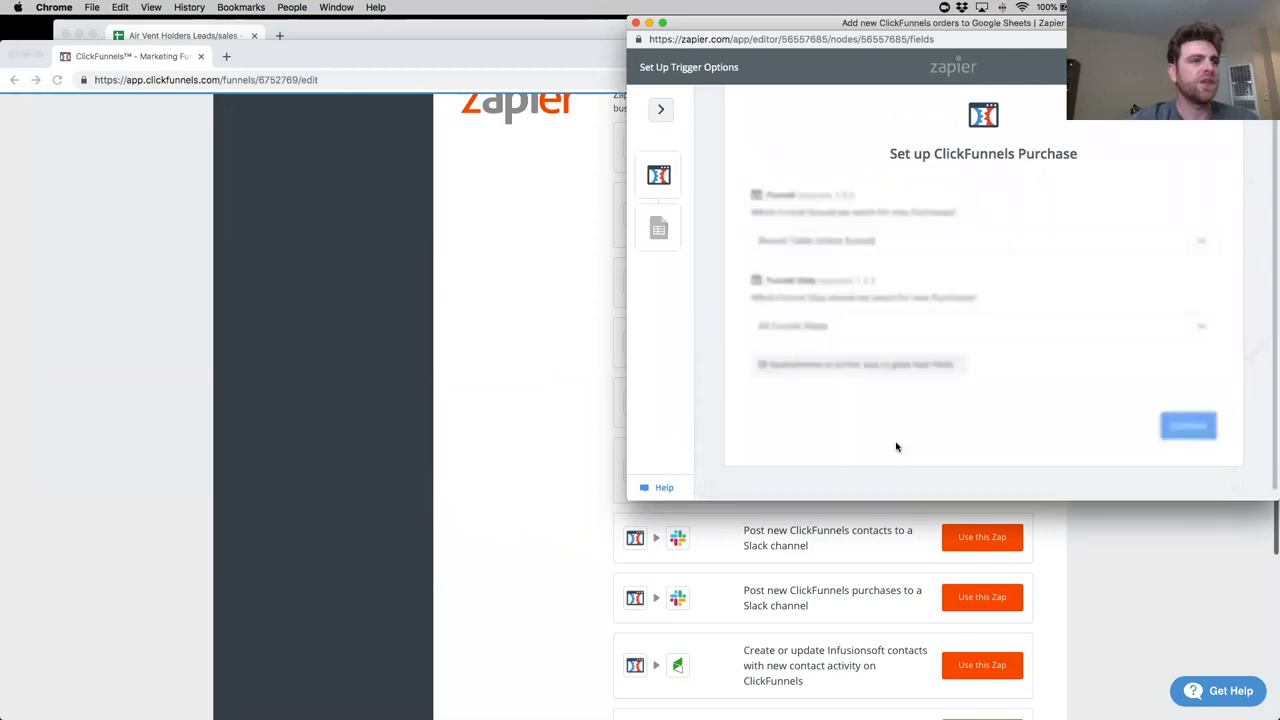
{"action": "left_click", "coordinate": [1193, 430]}
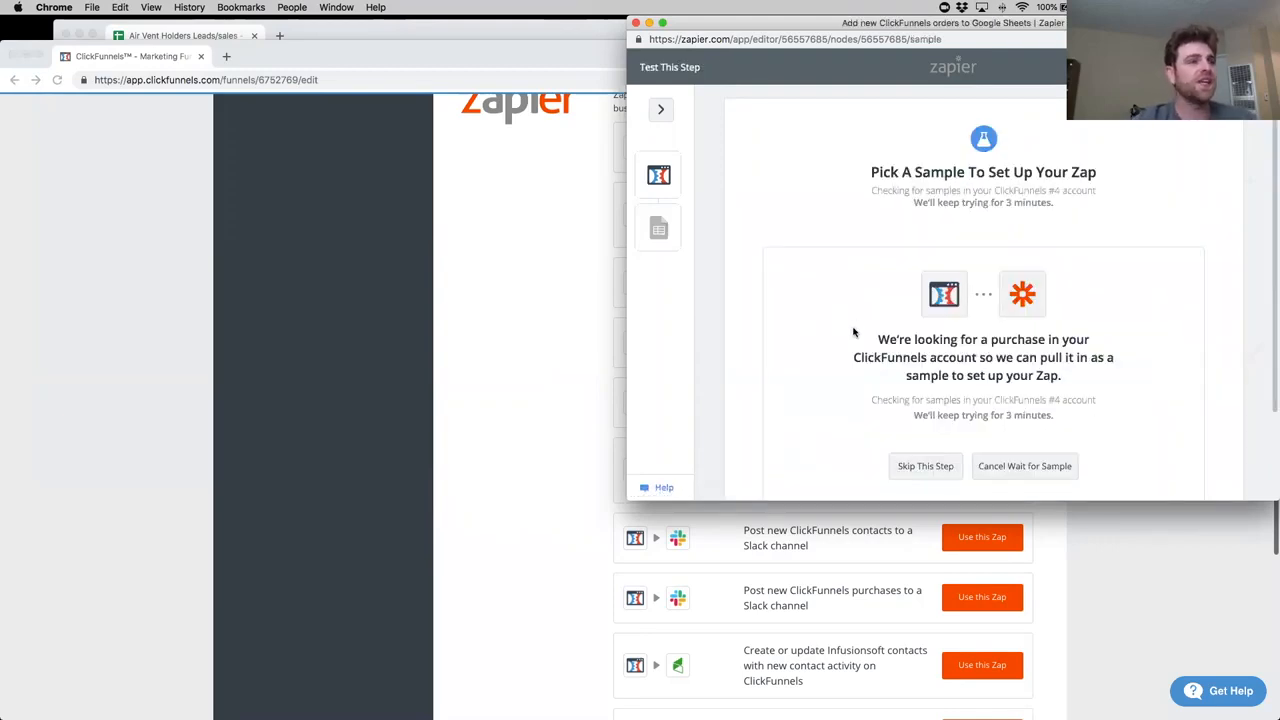
Skip the wait for a purchase sample and continue to the Google Sheets action without samples.
{"action": "scroll", "coordinate": [852, 332], "scroll_direction": "down", "scroll_amount": 2}
{"action": "left_click", "coordinate": [950, 366]}
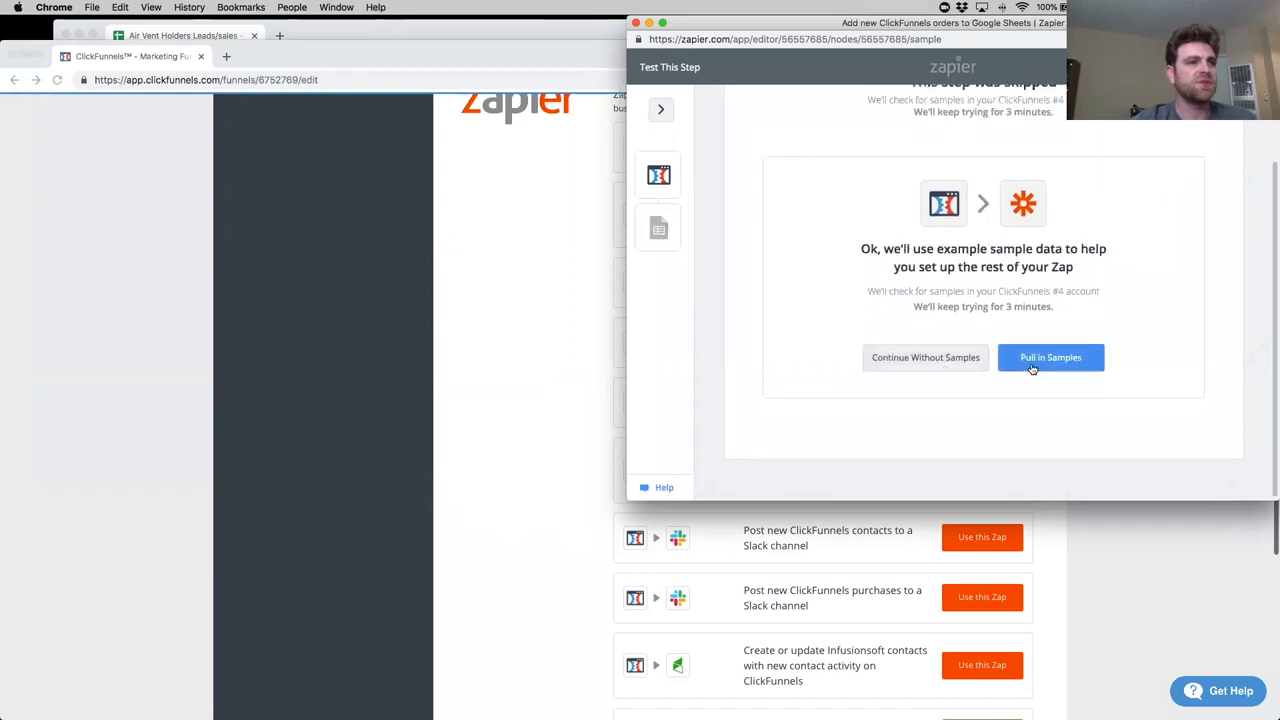
{"action": "left_click", "coordinate": [958, 368]}
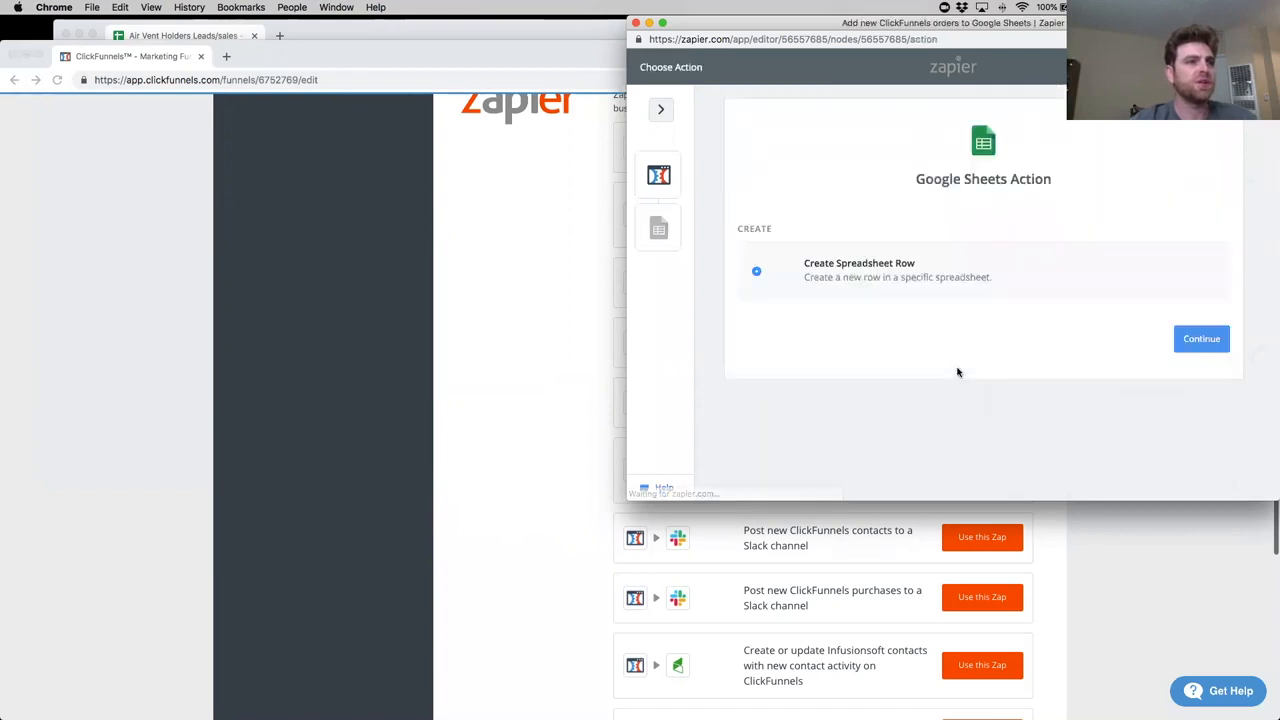
Continue with the Create Spreadsheet Row action and save the most recently added Google Sheets account as its connection.
{"action": "left_click", "coordinate": [1184, 345]}
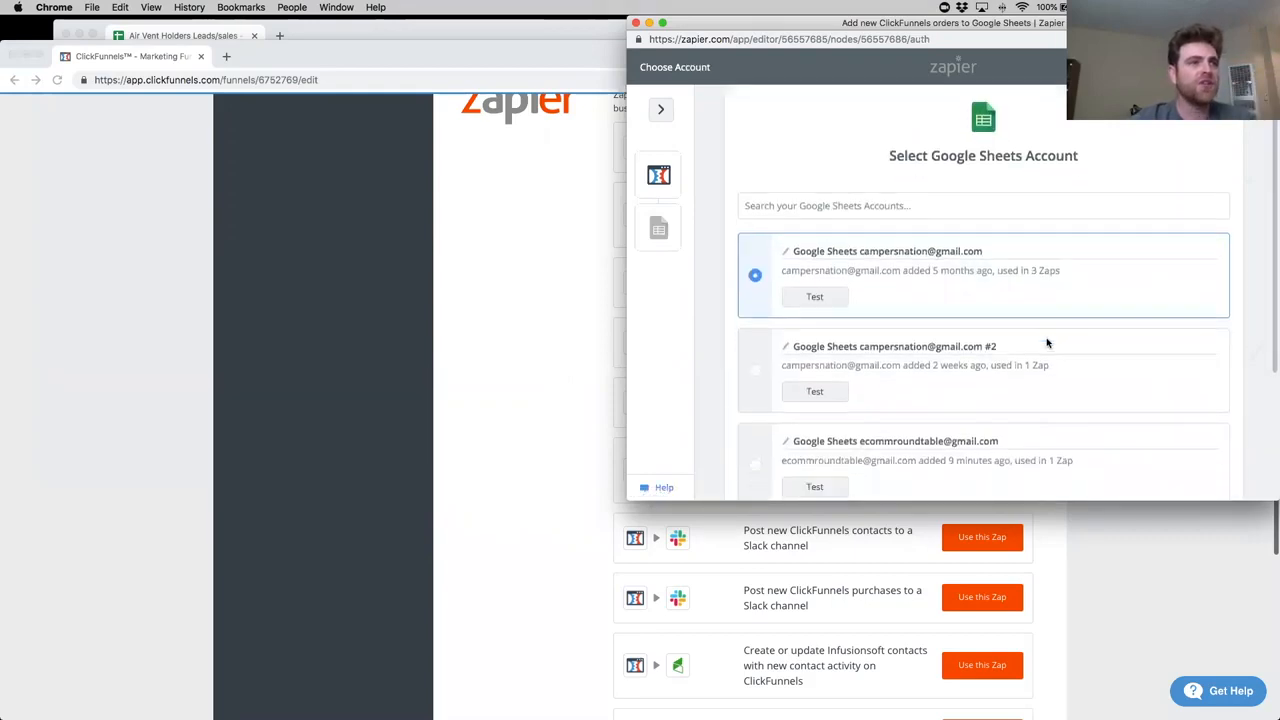
{"action": "scroll", "coordinate": [1046, 340], "scroll_direction": "down", "scroll_amount": 3}
{"action": "left_click", "coordinate": [758, 324]}
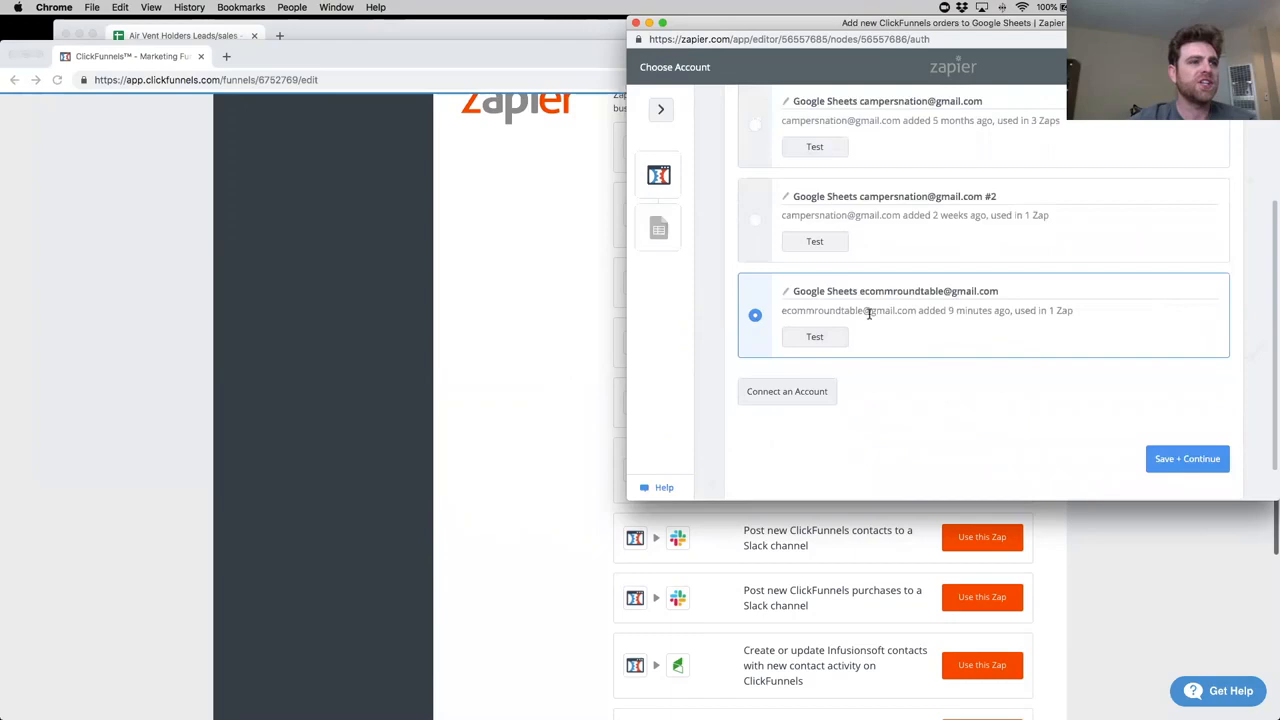
{"action": "left_click", "coordinate": [1176, 459]}
Switch to the Air Vent Holders Leads/sales sheet and check which Google account is signed in there.
{"action": "left_click", "coordinate": [450, 37]}
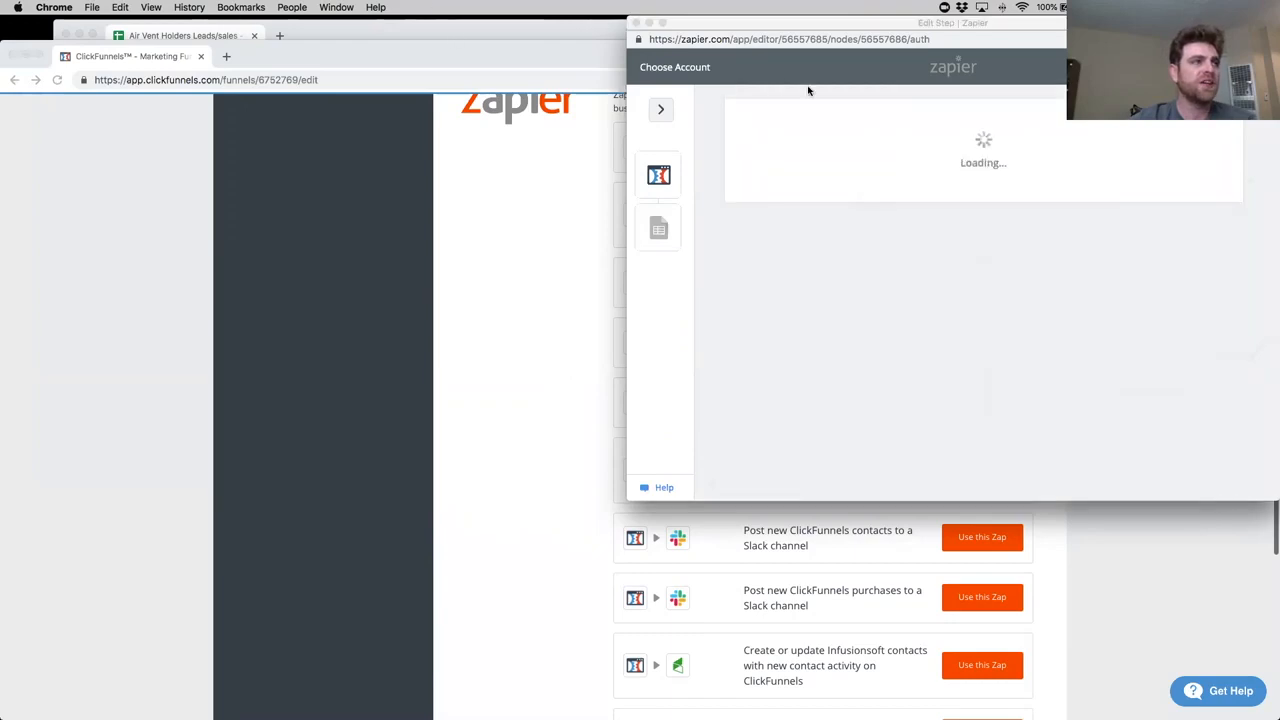
{"action": "left_click", "coordinate": [1241, 95]}
{"action": "scroll", "coordinate": [1120, 298], "scroll_direction": "down", "scroll_amount": 3}
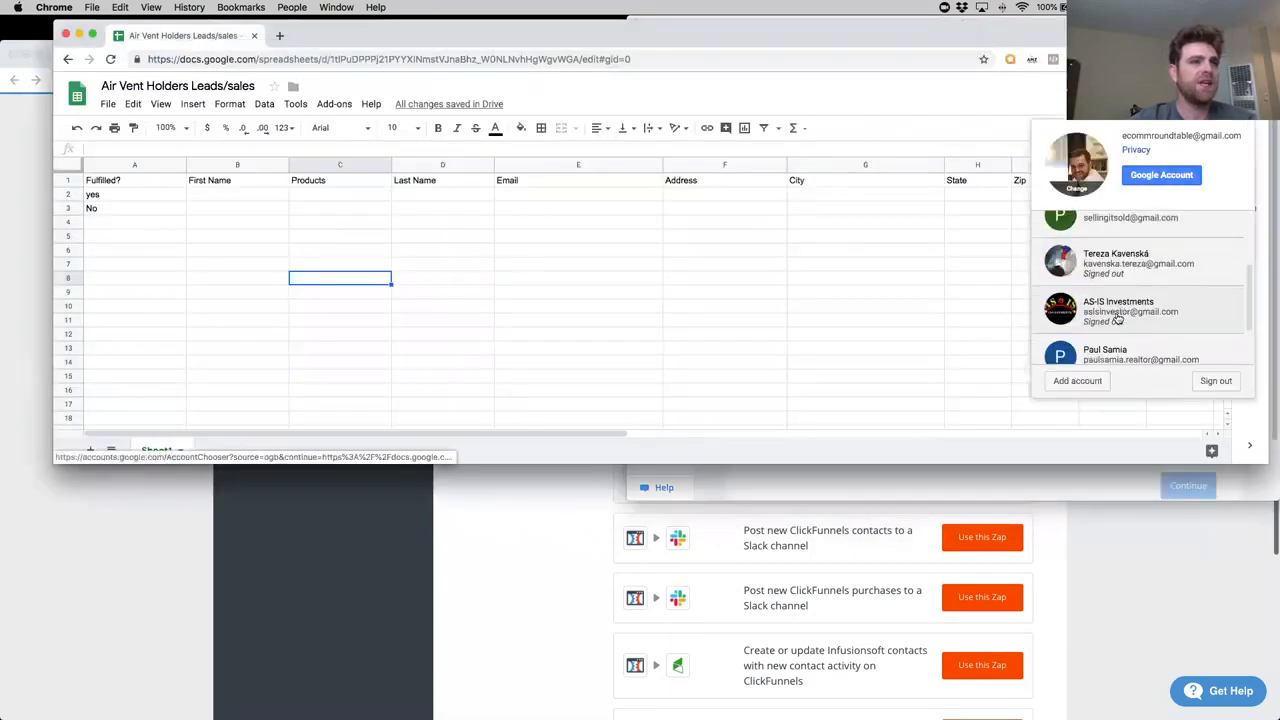
{"action": "scroll", "coordinate": [1111, 271], "scroll_direction": "up", "scroll_amount": 3}
{"action": "left_click", "coordinate": [995, 90]}
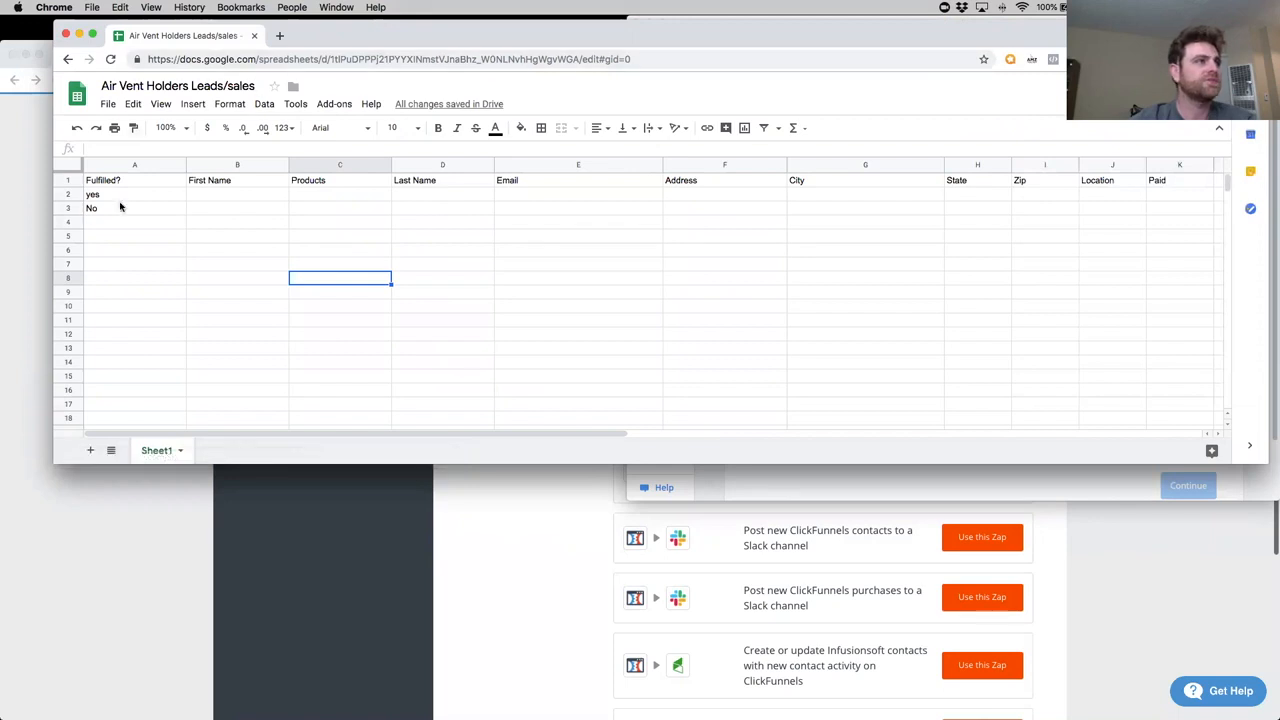
Back in the Zap editor, set the spreadsheet to Air Vent Holders Leads/sales and the worksheet to Sheet1.
{"action": "left_click", "coordinate": [34, 222]}
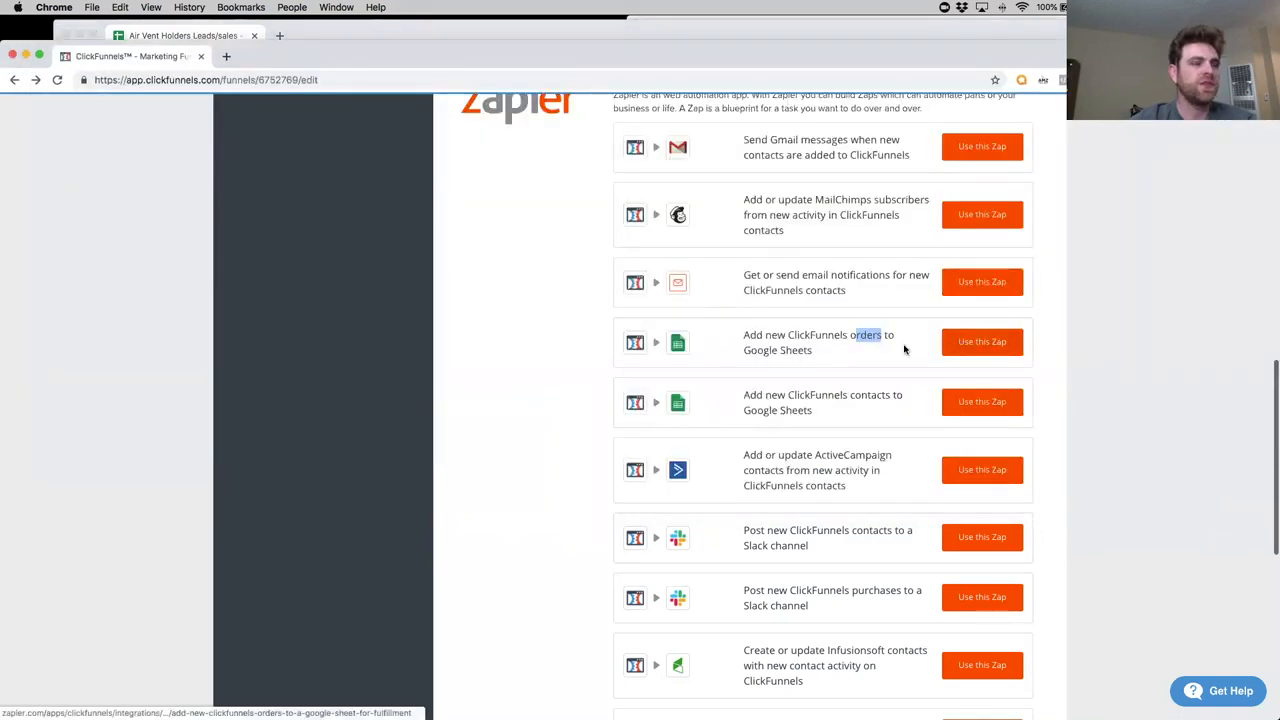
{"action": "key", "text": "ctrl+Up"}
{"action": "left_click", "coordinate": [960, 208]}
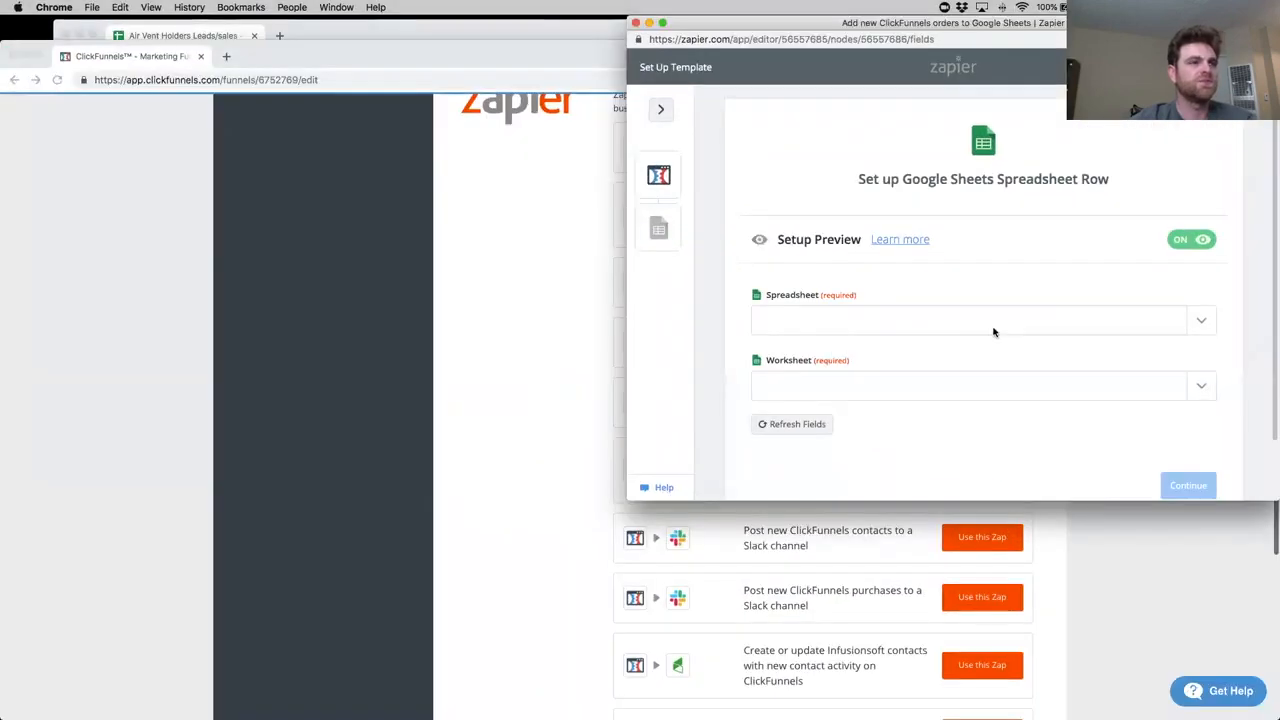
{"action": "left_click", "coordinate": [1205, 300]}
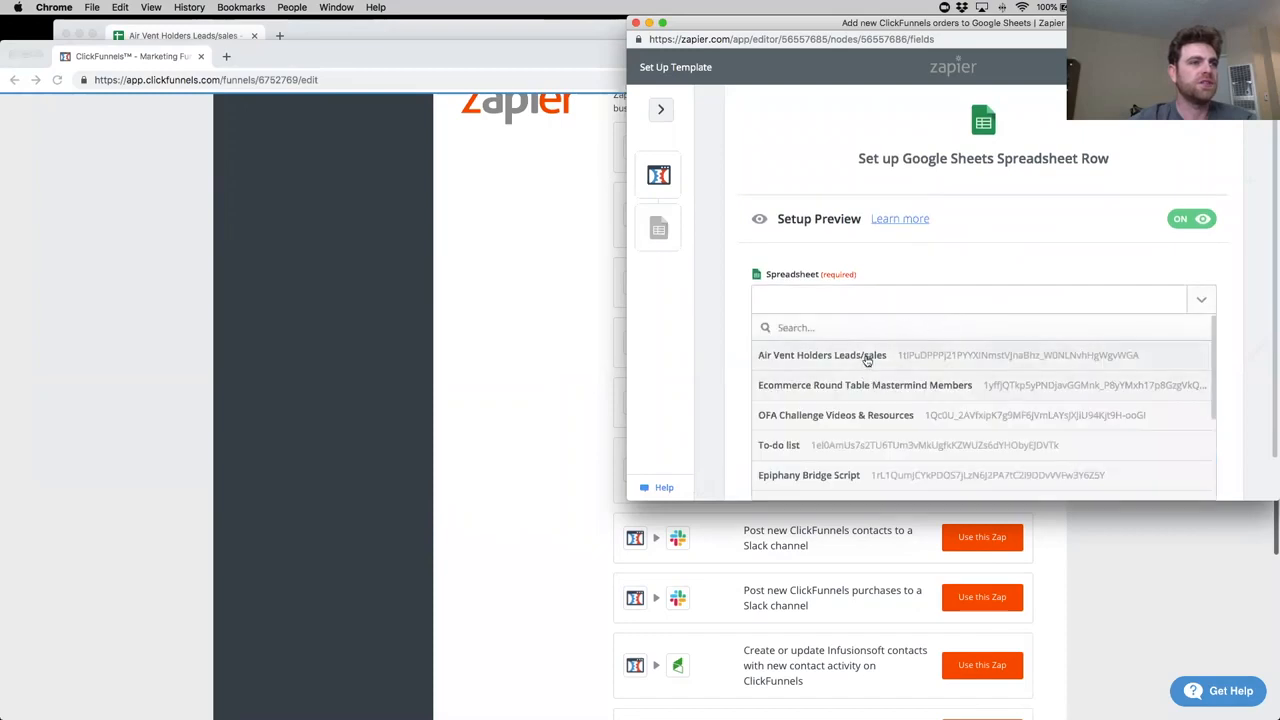
{"action": "left_click", "coordinate": [866, 356]}
{"action": "left_click", "coordinate": [1202, 370]}
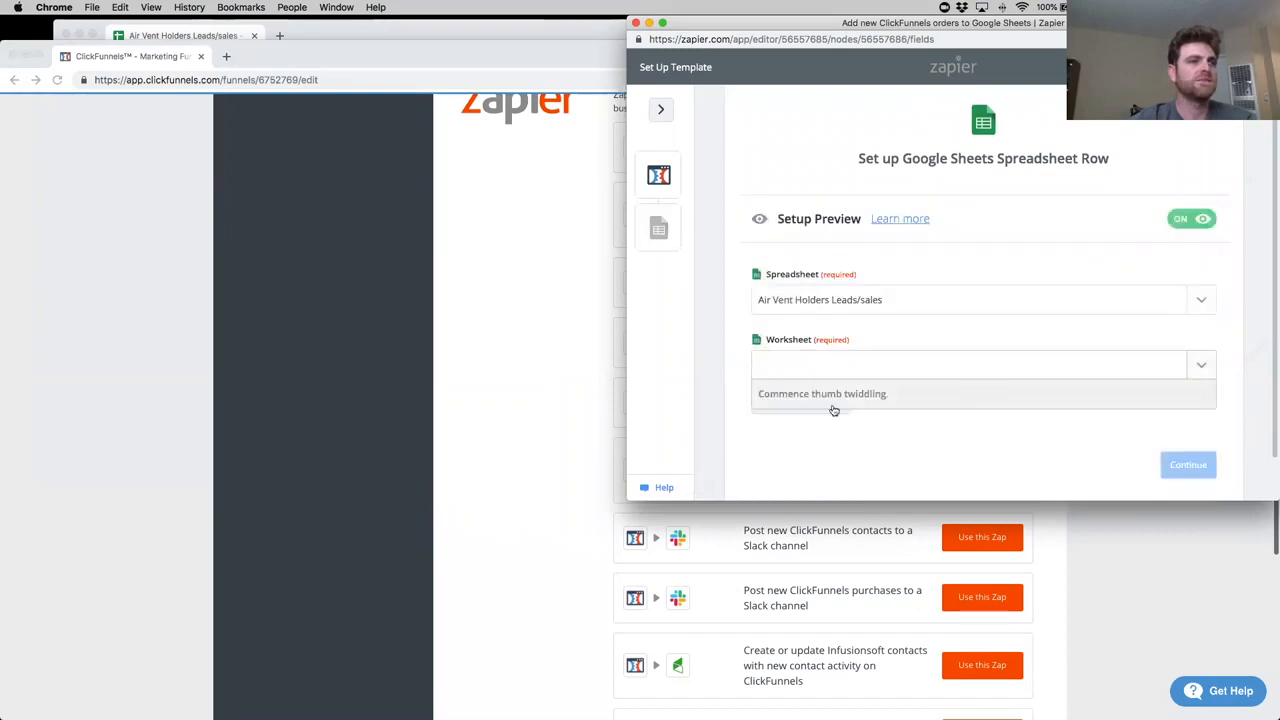
{"action": "left_click", "coordinate": [792, 425]}
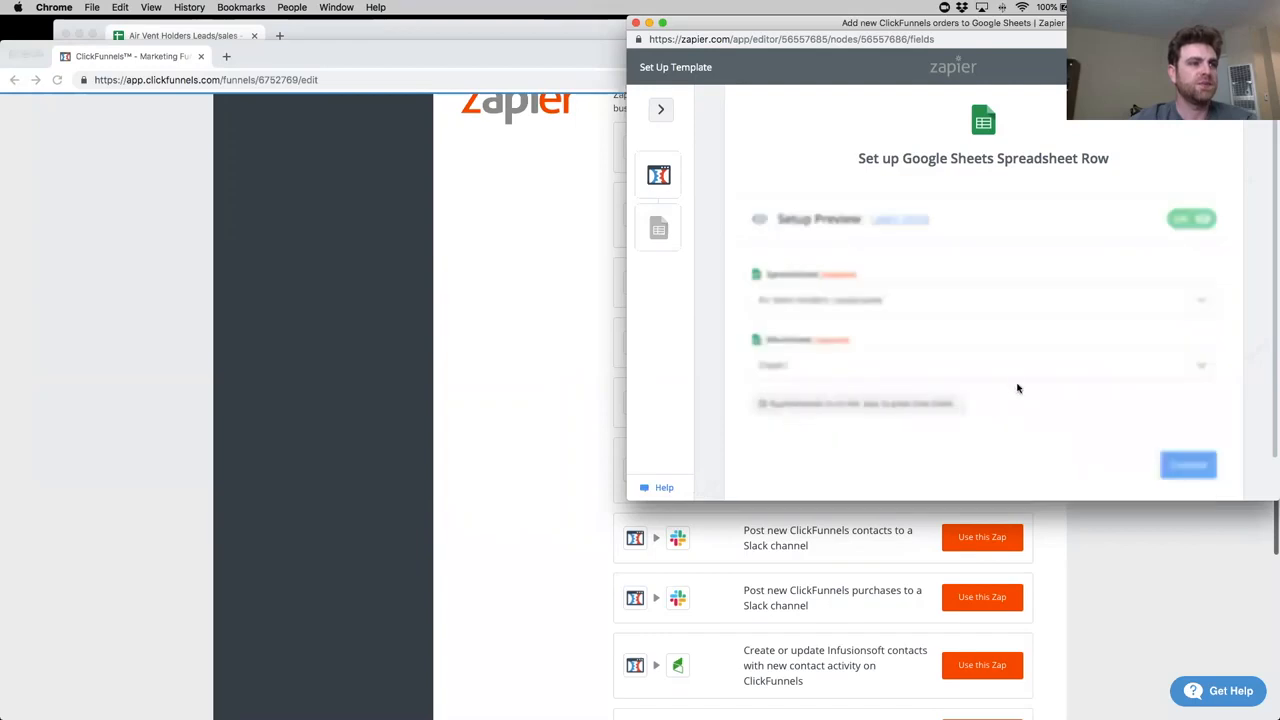
Review the Zap template's field list, including Products, against the column headers in the Air Vent Holders Leads/sales sheet.
{"action": "scroll", "coordinate": [1010, 370], "scroll_direction": "down", "scroll_amount": 7}
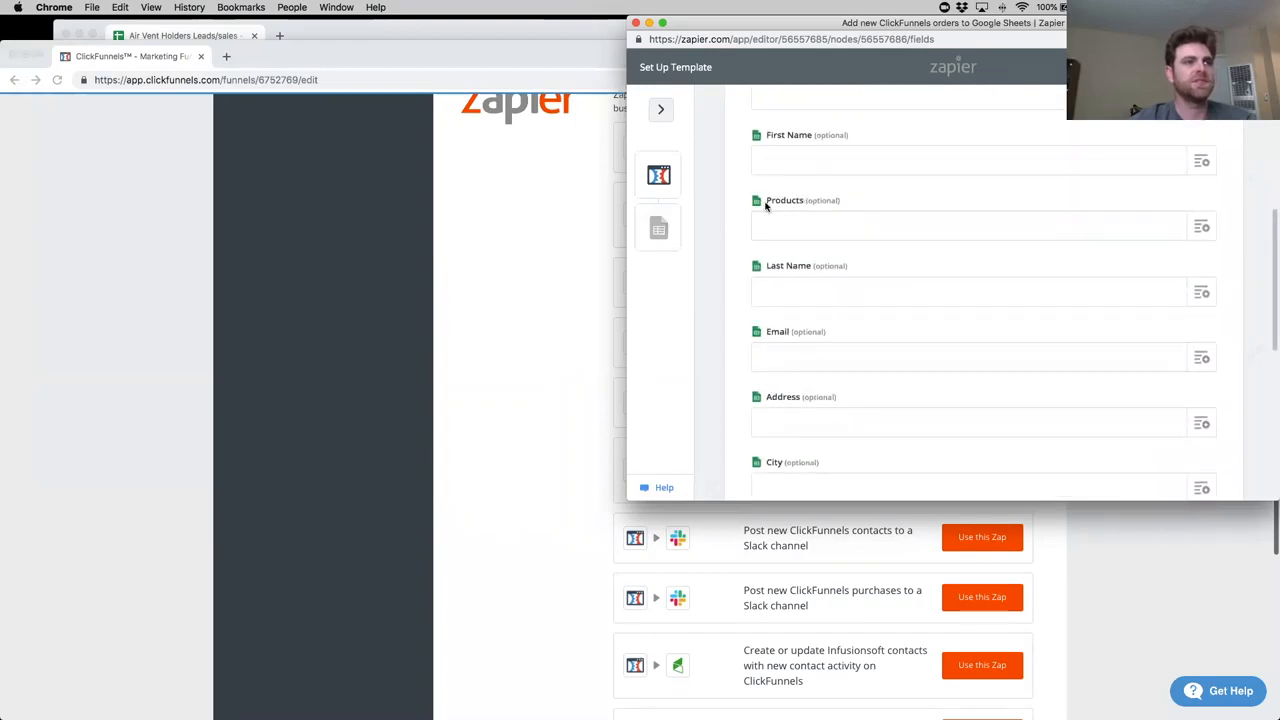
{"action": "left_click", "coordinate": [466, 38]}
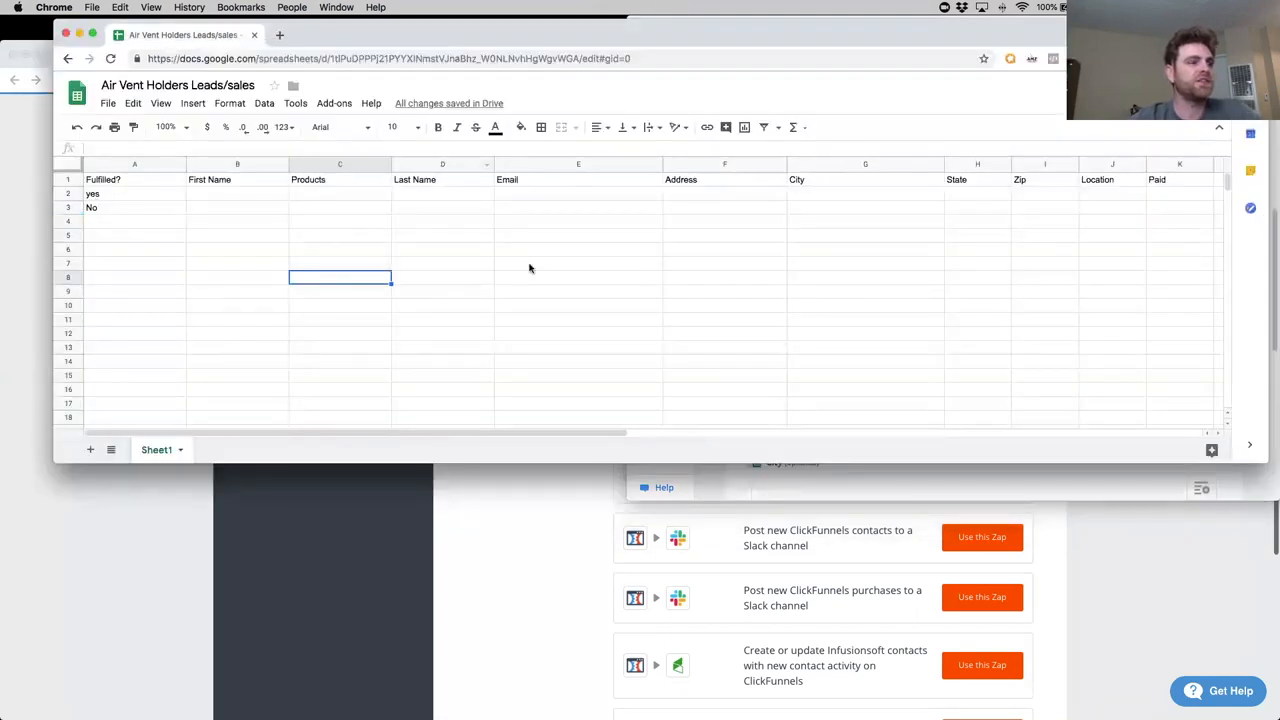
{"action": "left_click", "coordinate": [1020, 488]}
{"action": "scroll", "coordinate": [897, 326], "scroll_direction": "down", "scroll_amount": 8}
{"action": "scroll", "coordinate": [905, 331], "scroll_direction": "up", "scroll_amount": 10}
{"action": "scroll", "coordinate": [905, 331], "scroll_direction": "up", "scroll_amount": 4}
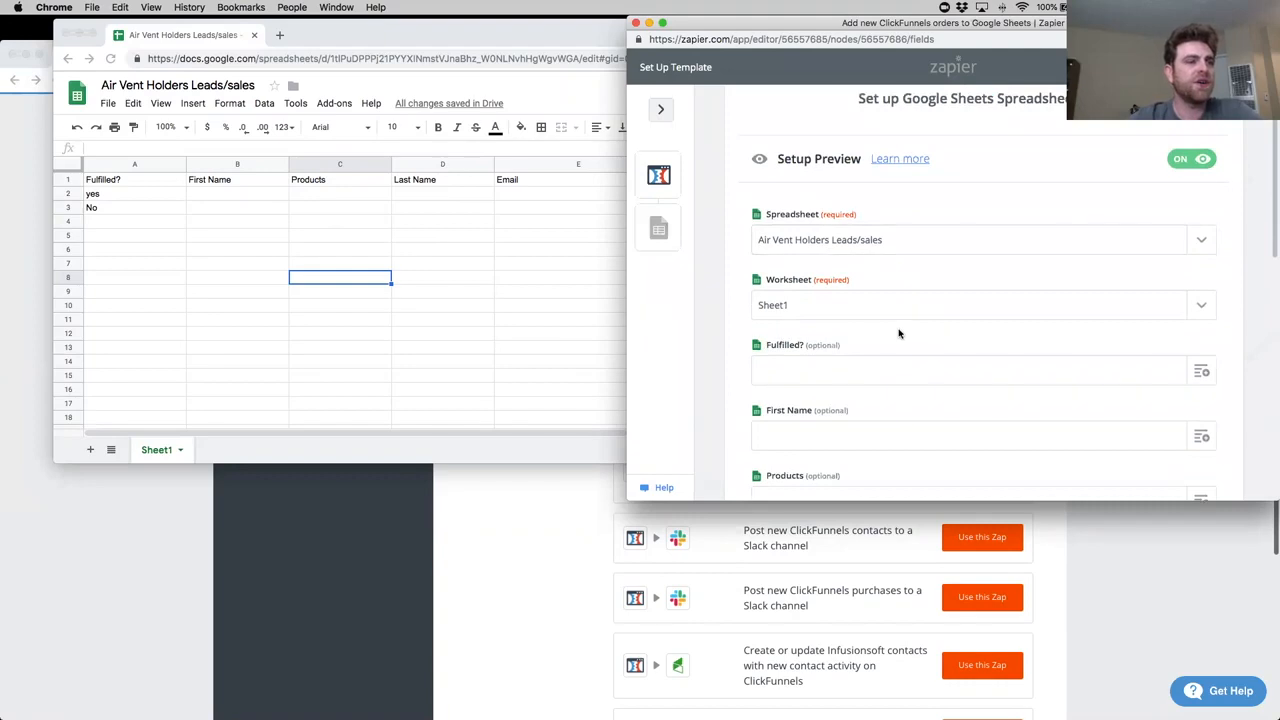
Map the Fulfilled? column to Fulfillment Status and the First Name column to Contact First Name.
{"action": "scroll", "coordinate": [899, 333], "scroll_direction": "down", "scroll_amount": 1}
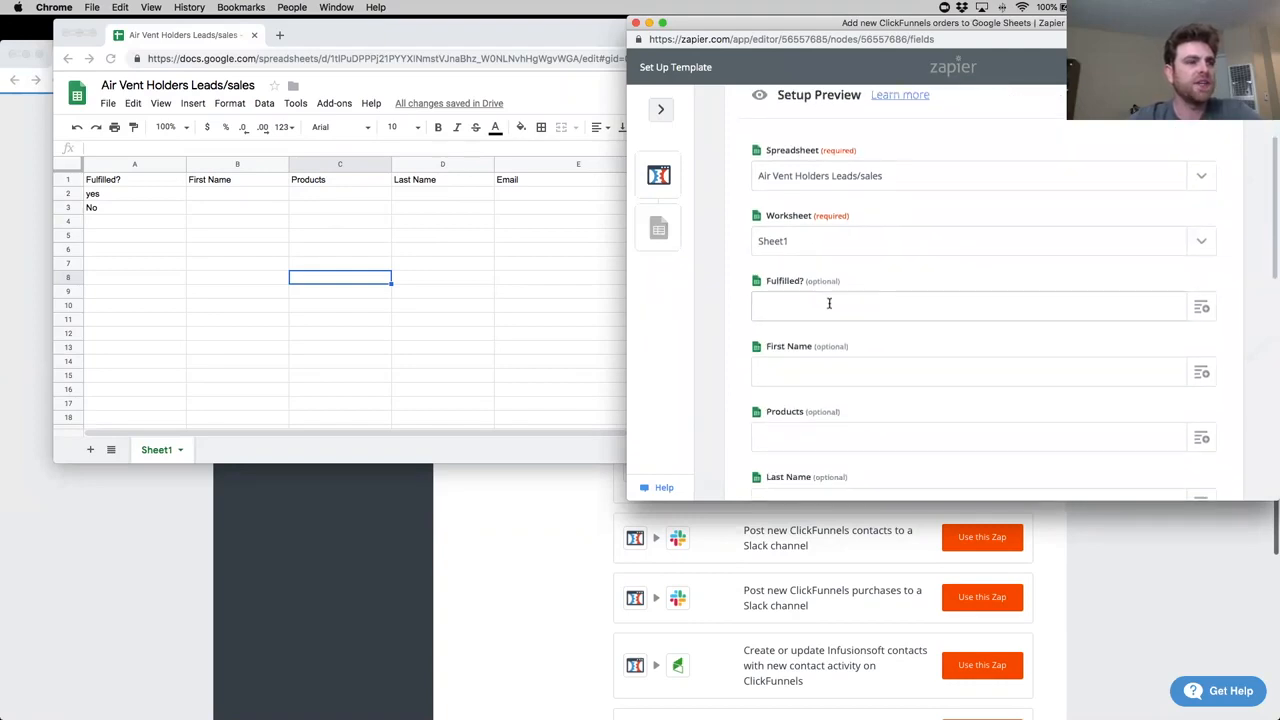
{"action": "scroll", "coordinate": [875, 292], "scroll_direction": "down", "scroll_amount": 1}
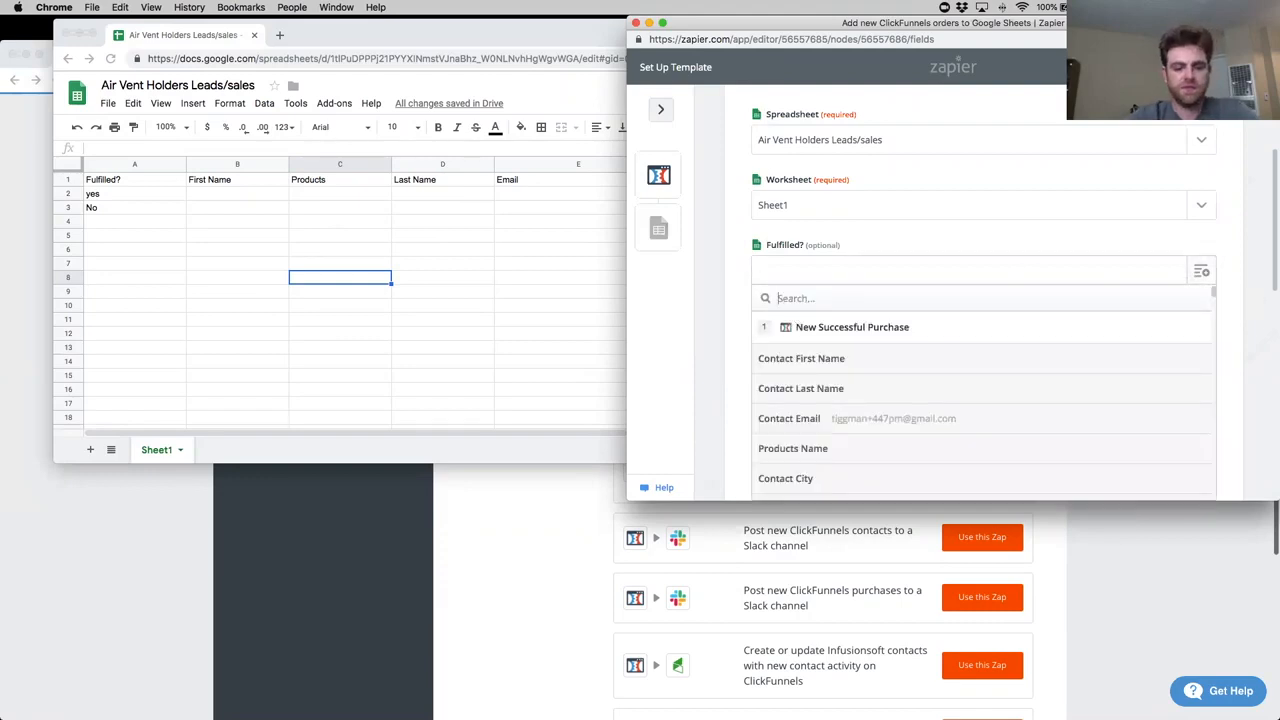
{"action": "type", "text": "sta"}
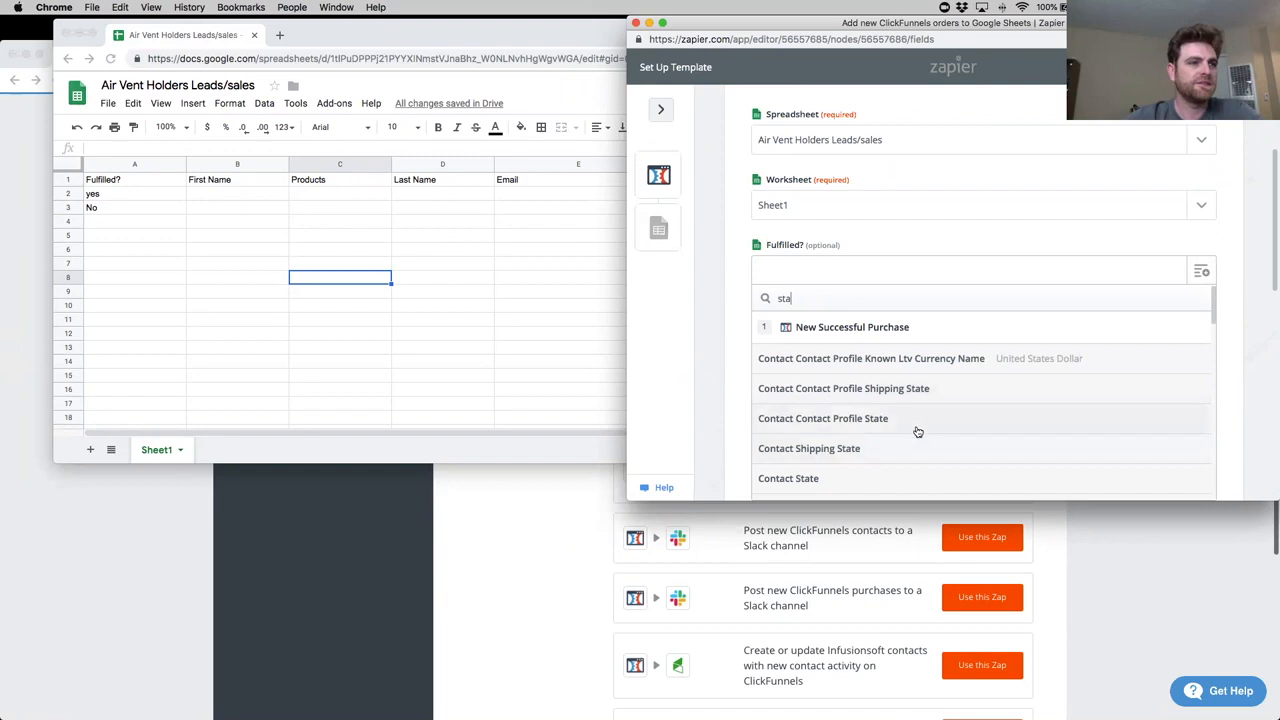
{"action": "type", "text": "tus"}
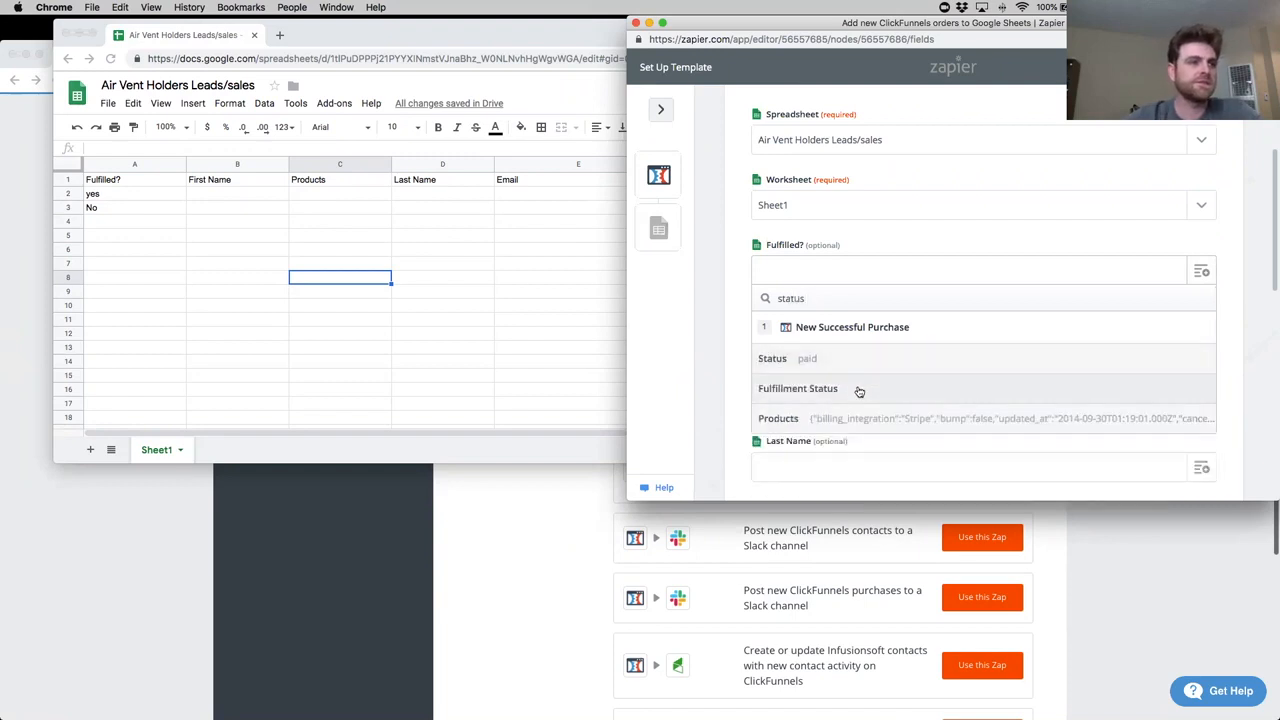
{"action": "left_click", "coordinate": [858, 392]}
{"action": "left_click", "coordinate": [821, 338]}
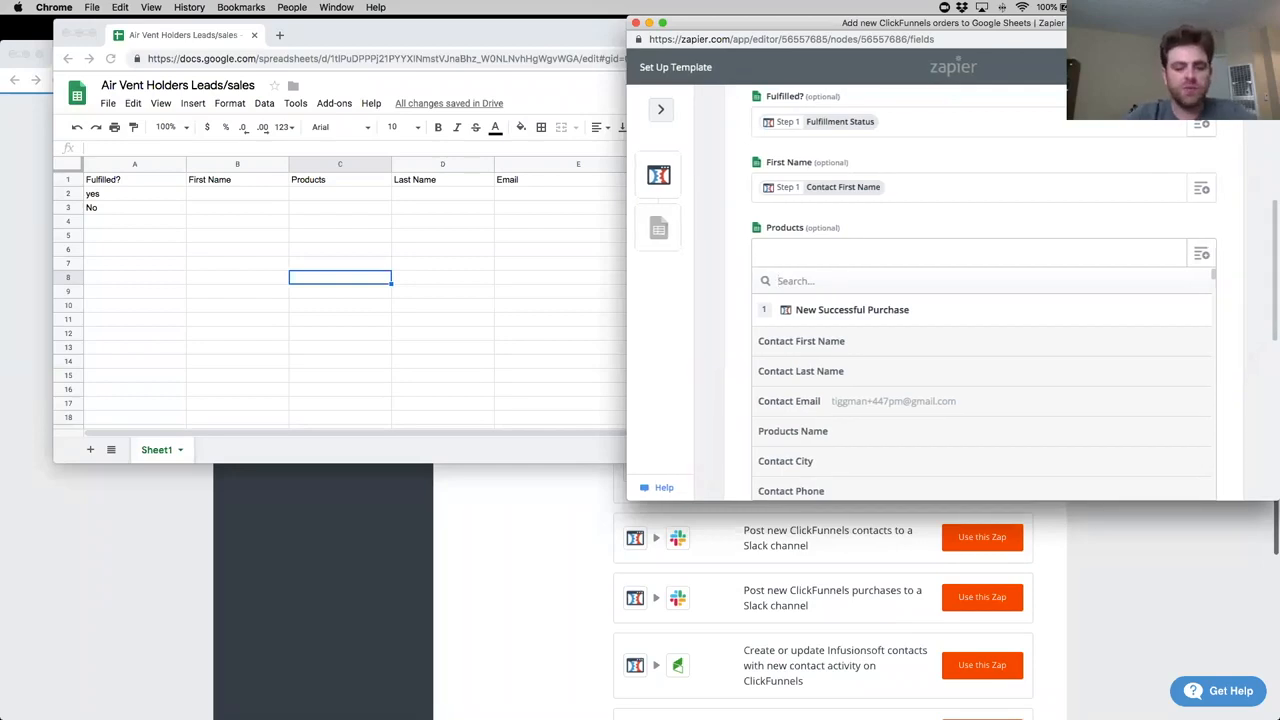
Search the New Successful Purchase data for product fields that could fill the Products column.
{"action": "type", "text": "proc"}
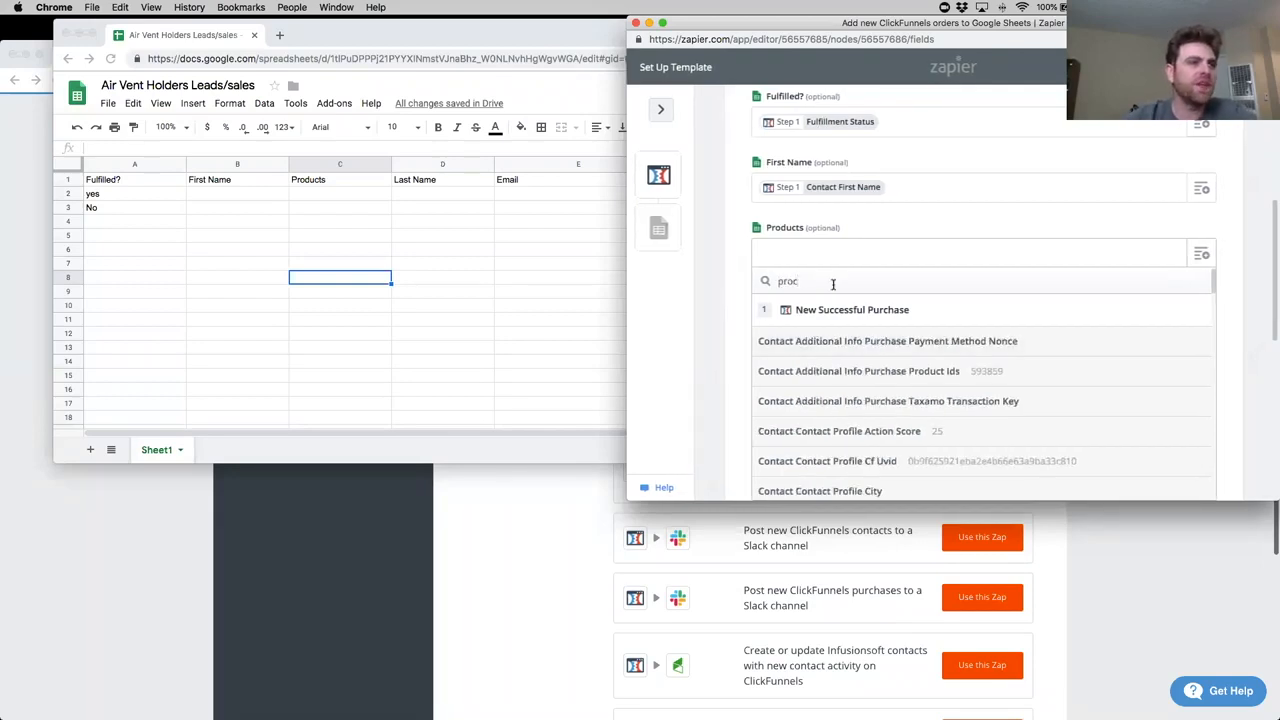
{"action": "key", "text": "BackSpace"}
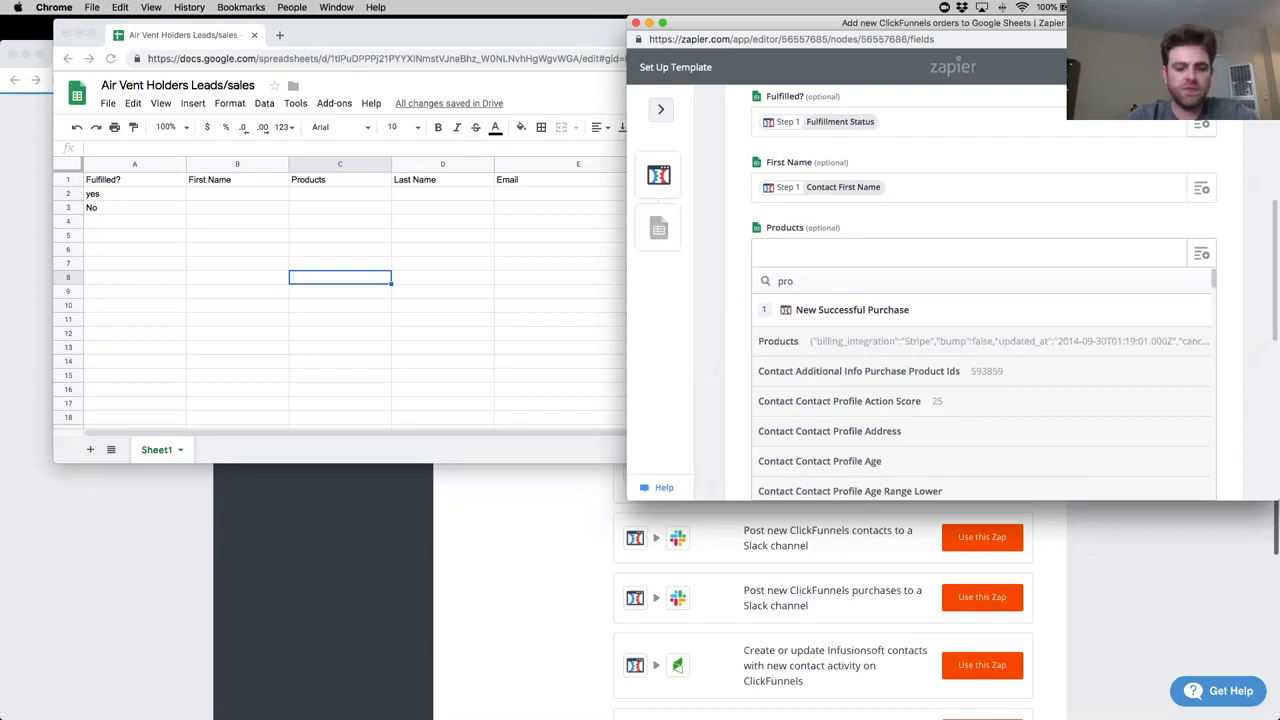
{"action": "type", "text": "duct"}
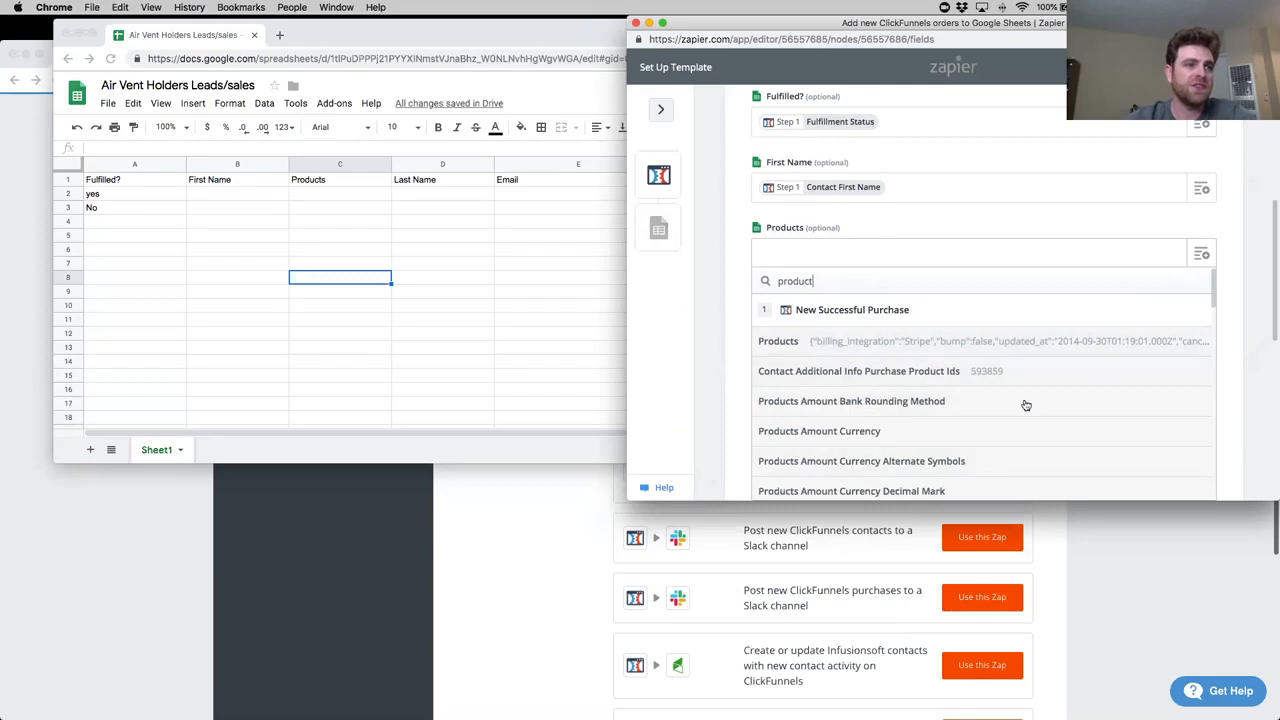
{"action": "scroll", "coordinate": [726, 372], "scroll_direction": "down", "scroll_amount": 1}
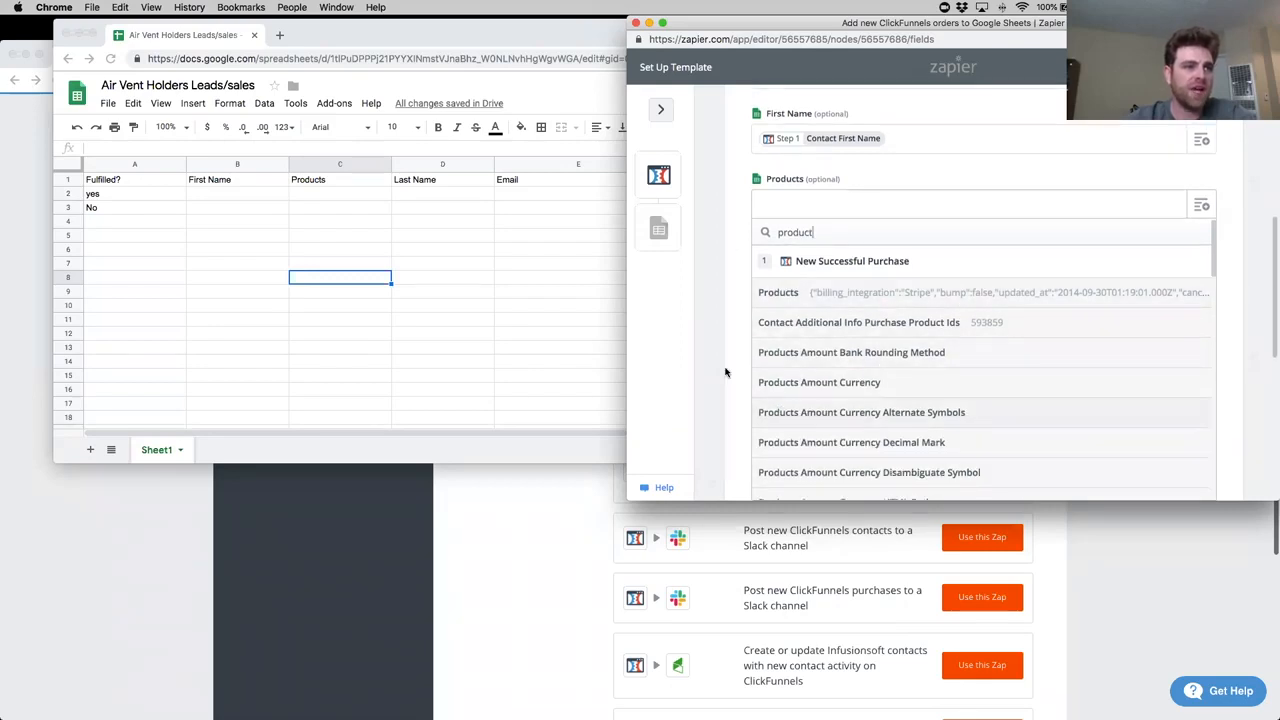
{"action": "left_click", "coordinate": [720, 364]}
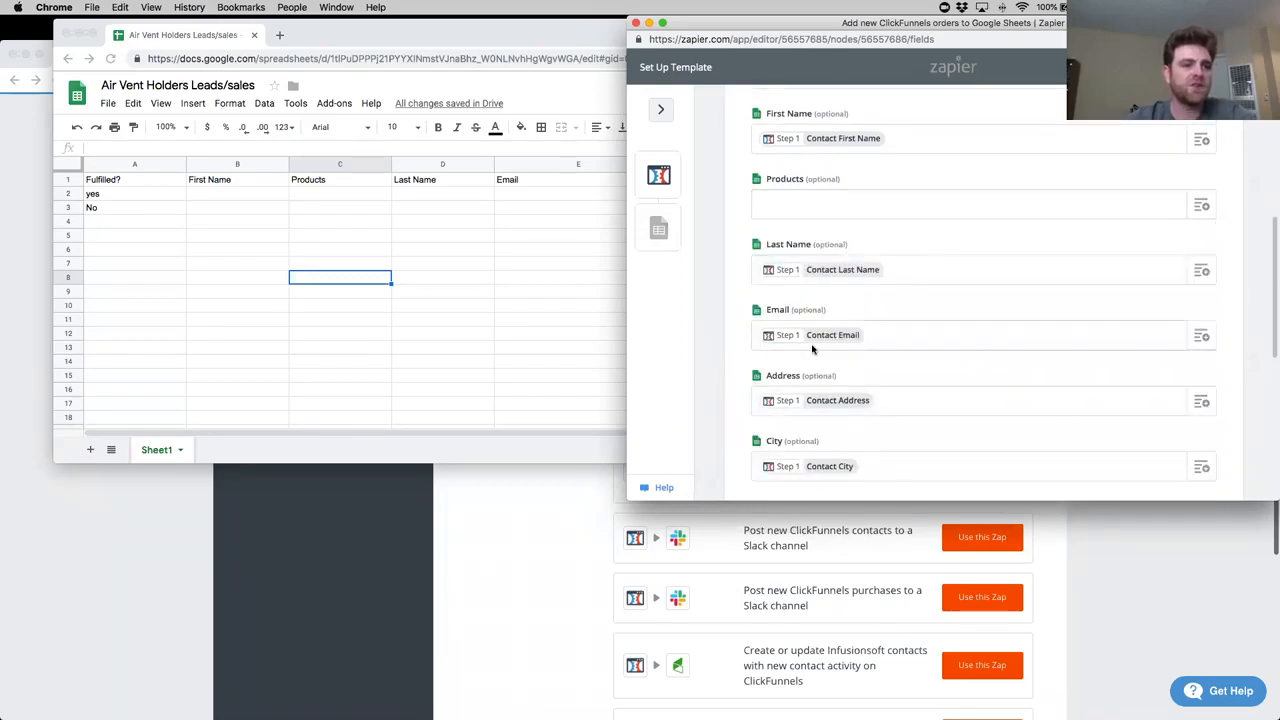
Continue to the Google Sheets test and review the sample row and the issues that need attention.
{"action": "scroll", "coordinate": [880, 356], "scroll_direction": "down", "scroll_amount": 8}
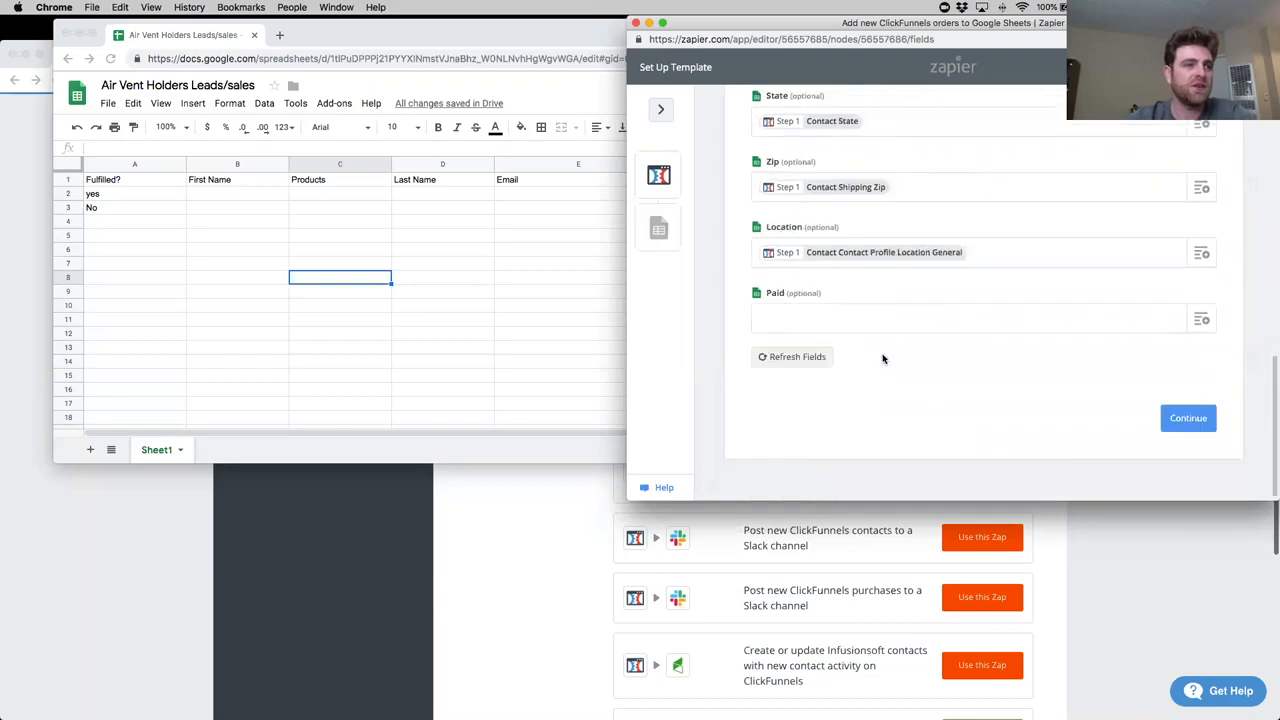
{"action": "left_click", "coordinate": [1184, 420]}
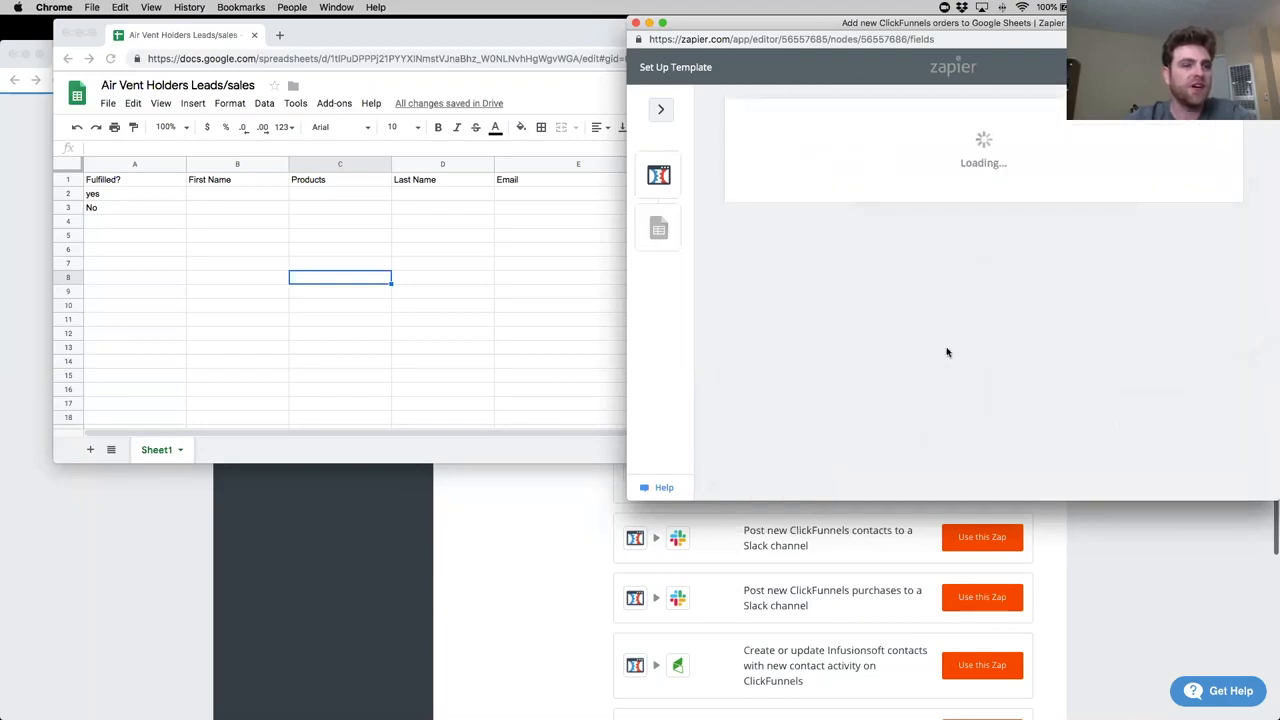
{"action": "scroll", "coordinate": [952, 354], "scroll_direction": "down", "scroll_amount": 6}
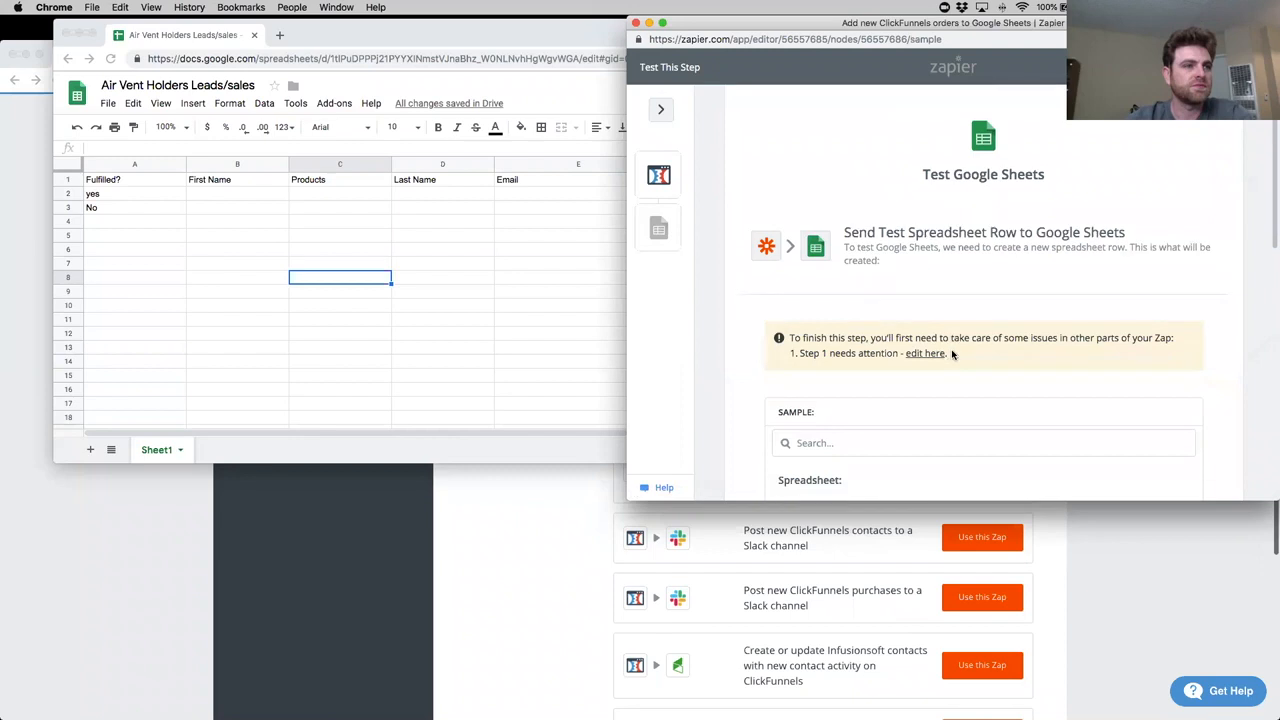
{"action": "scroll", "coordinate": [1206, 373], "scroll_direction": "down", "scroll_amount": 5}
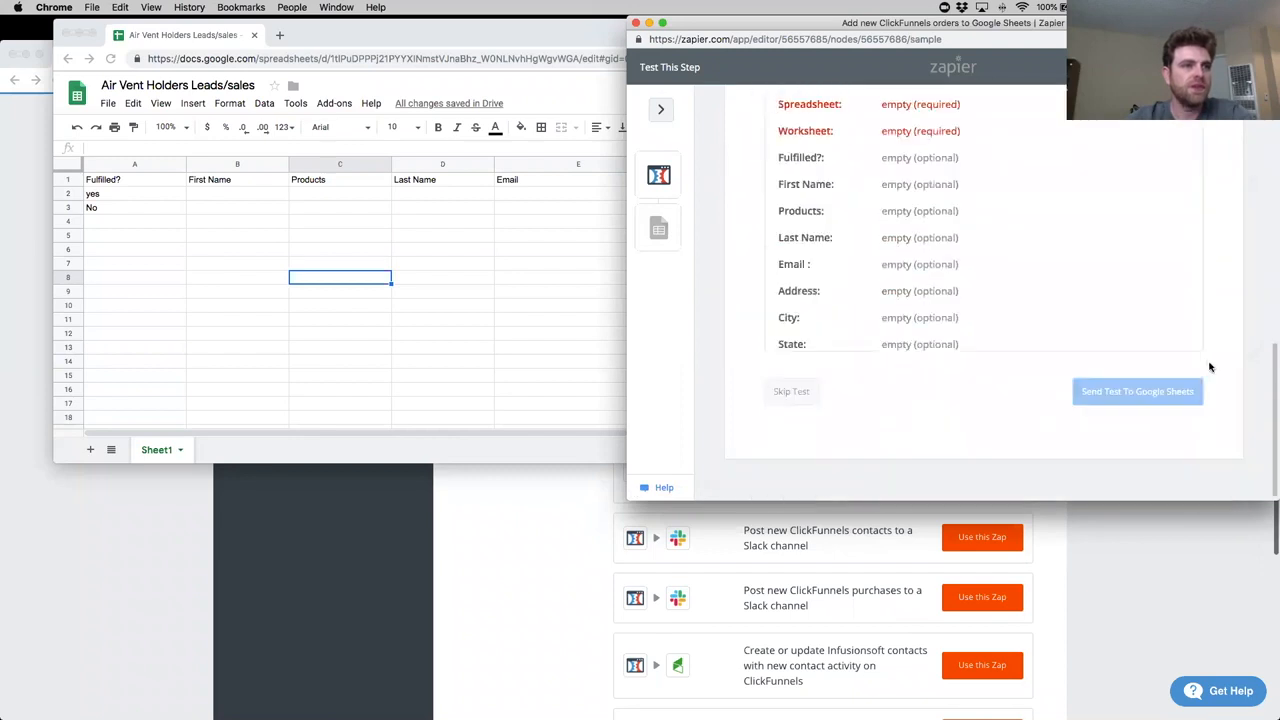
{"action": "scroll", "coordinate": [951, 334], "scroll_direction": "up", "scroll_amount": 2}
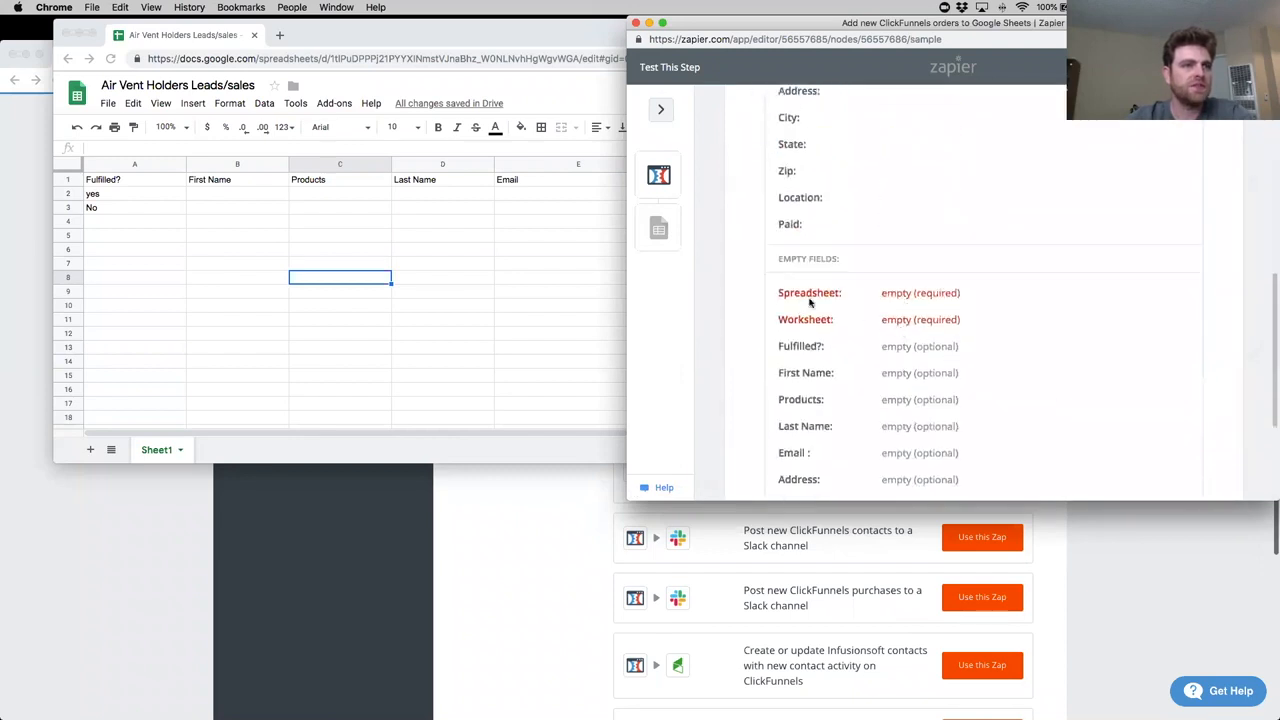
{"action": "scroll", "coordinate": [855, 346], "scroll_direction": "up", "scroll_amount": 5}
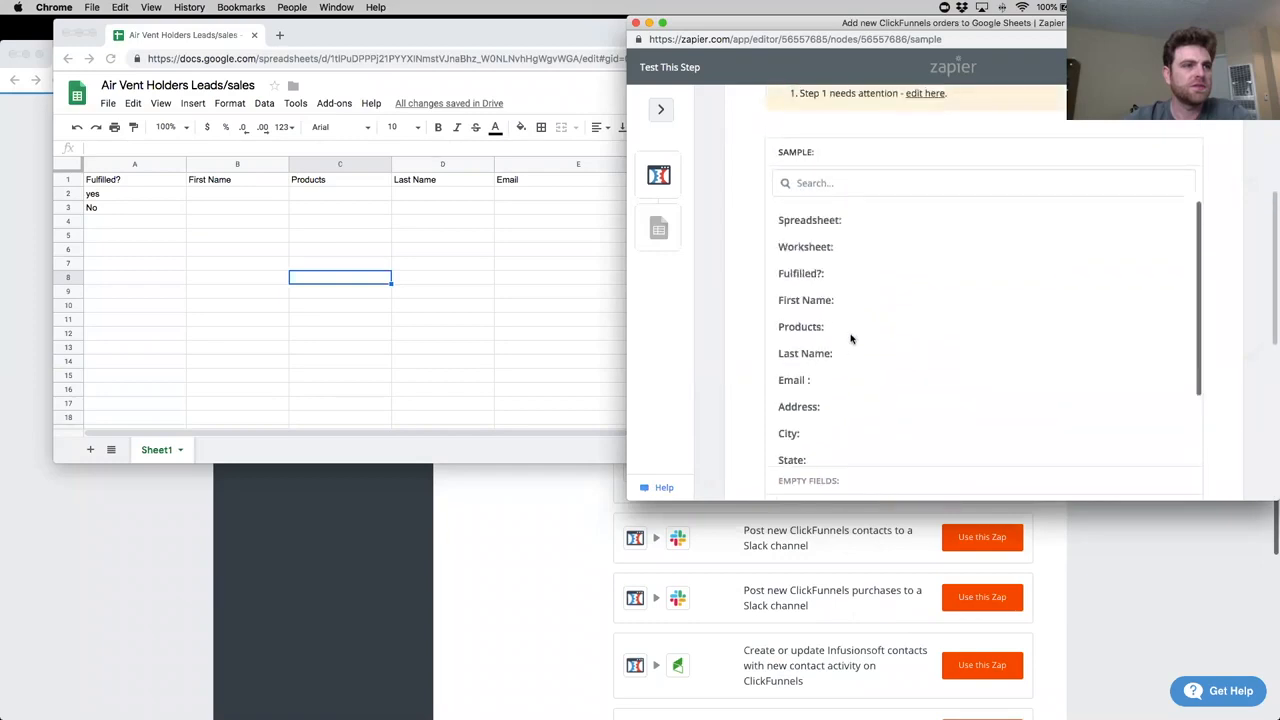
{"action": "scroll", "coordinate": [865, 342], "scroll_direction": "up", "scroll_amount": 5}
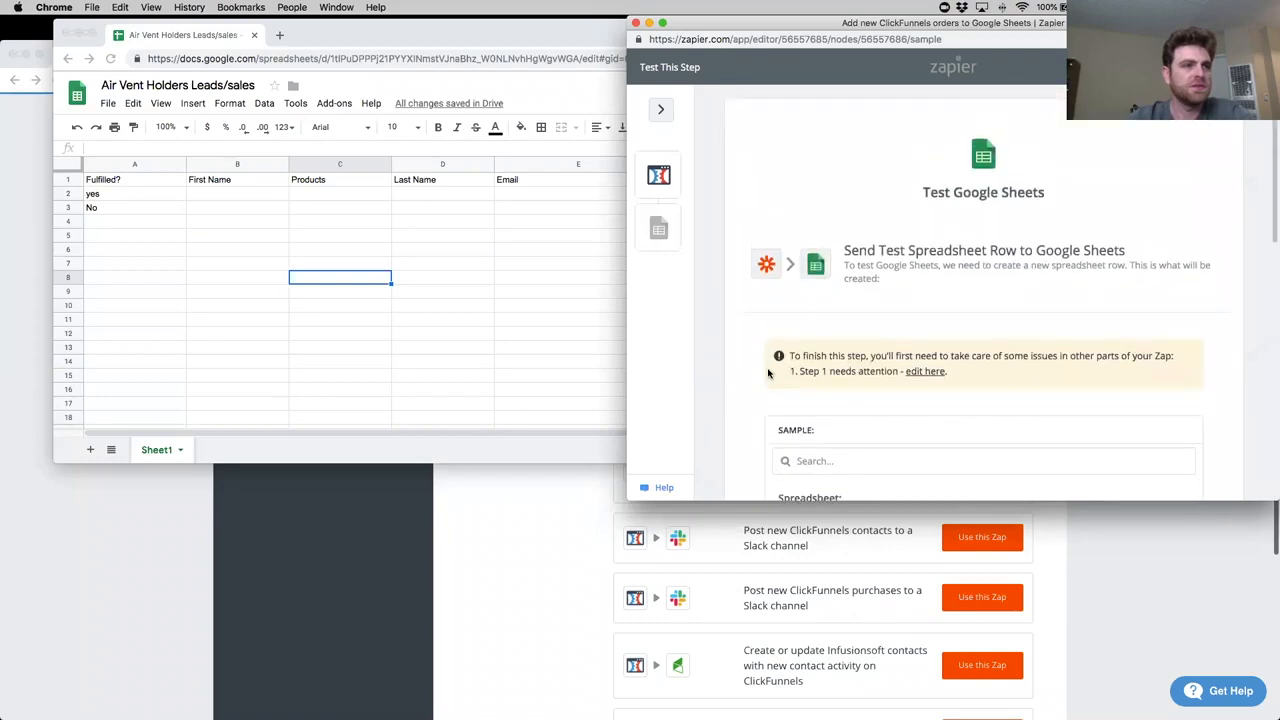
Edit the Zap's Step 1, try pulling in a ClickFunnels purchase sample, and skip the wait for it.
{"action": "left_click", "coordinate": [925, 372]}
{"action": "left_click", "coordinate": [1031, 464]}
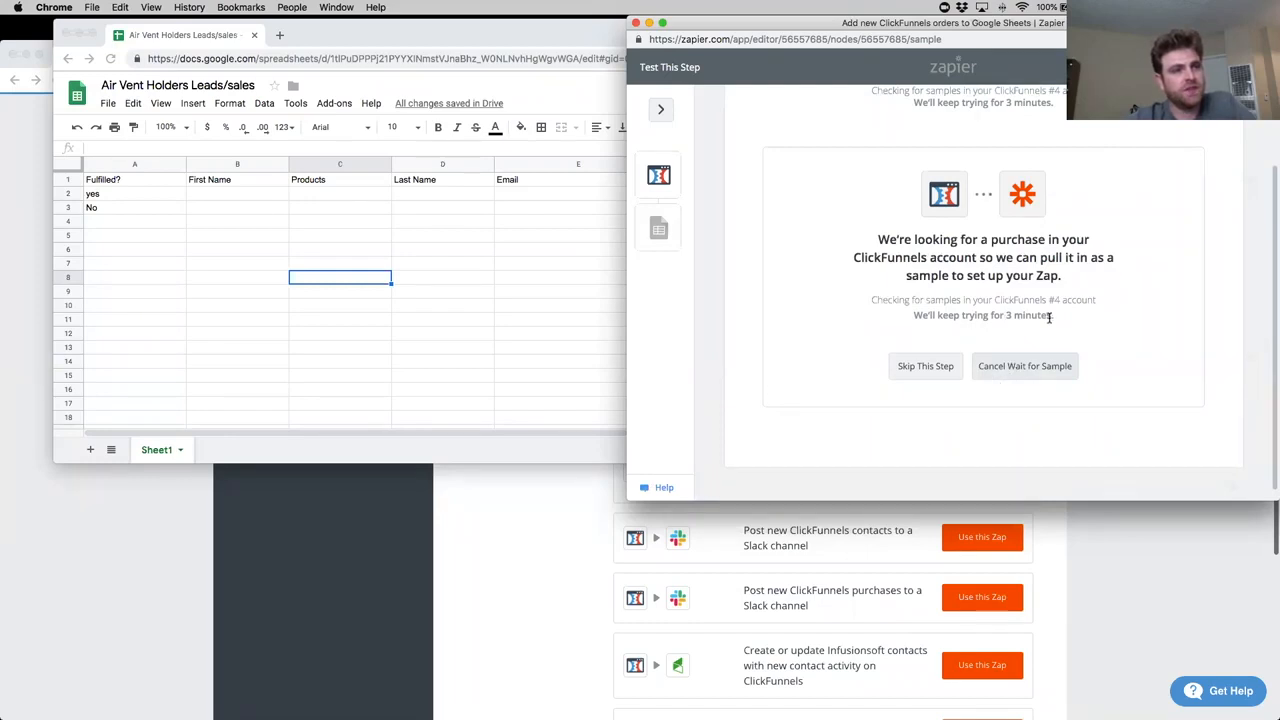
{"action": "left_click_drag", "start_coordinate": [1049, 316], "coordinate": [874, 317]}
{"action": "left_click", "coordinate": [877, 323]}
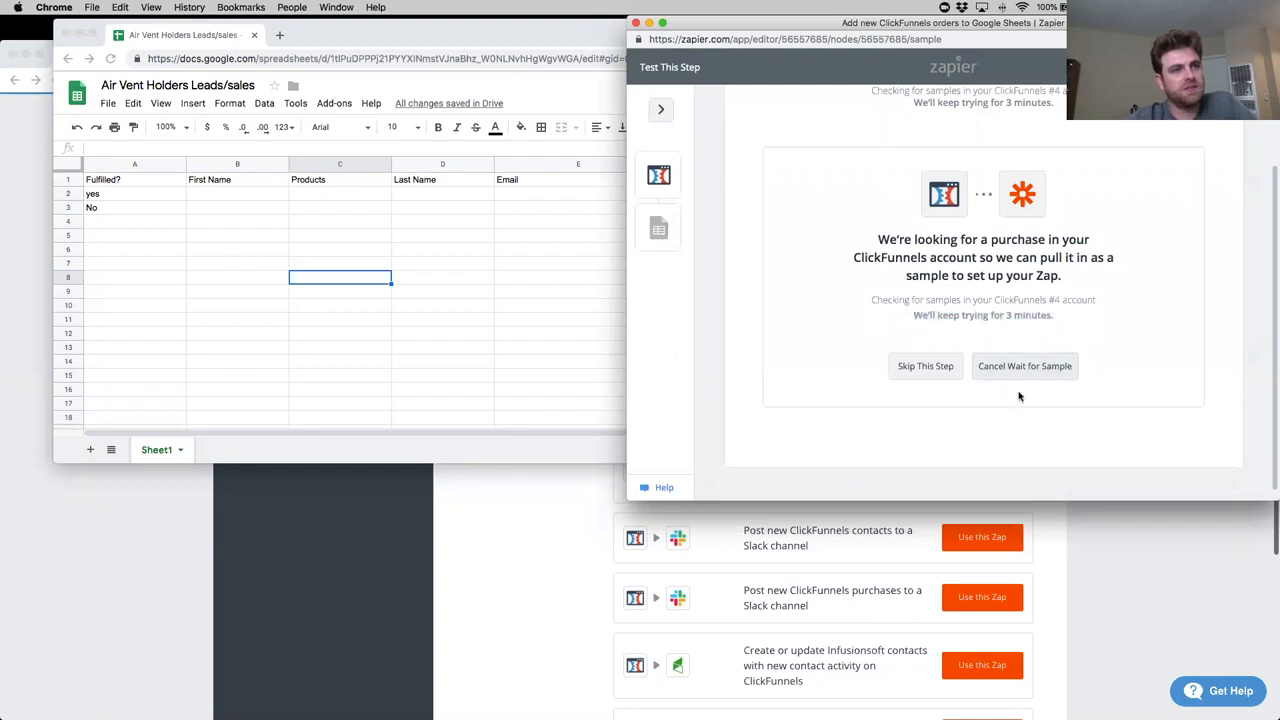
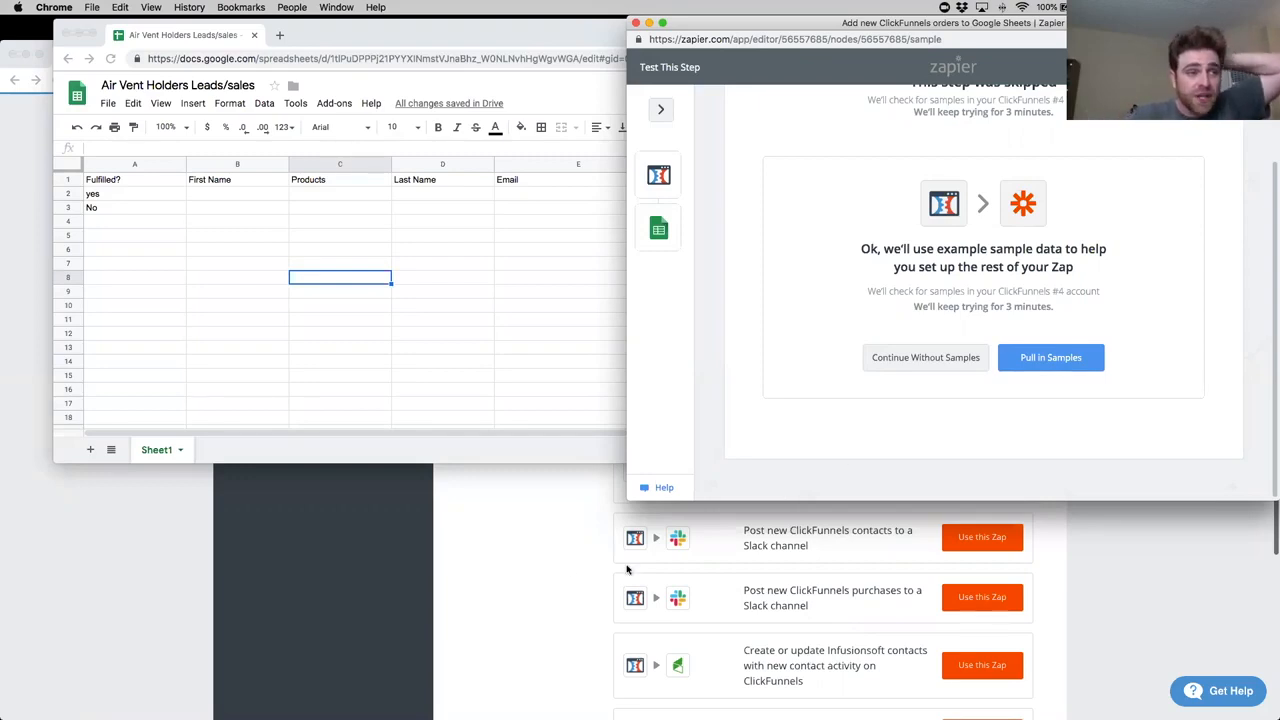
Switch to the ClickFunnels funnel, preview its Opt-in page, and submit that page with an email address.
{"action": "left_click", "coordinate": [545, 563]}
{"action": "scroll", "coordinate": [915, 535], "scroll_direction": "down", "scroll_amount": 5}
{"action": "left_click", "coordinate": [972, 610]}
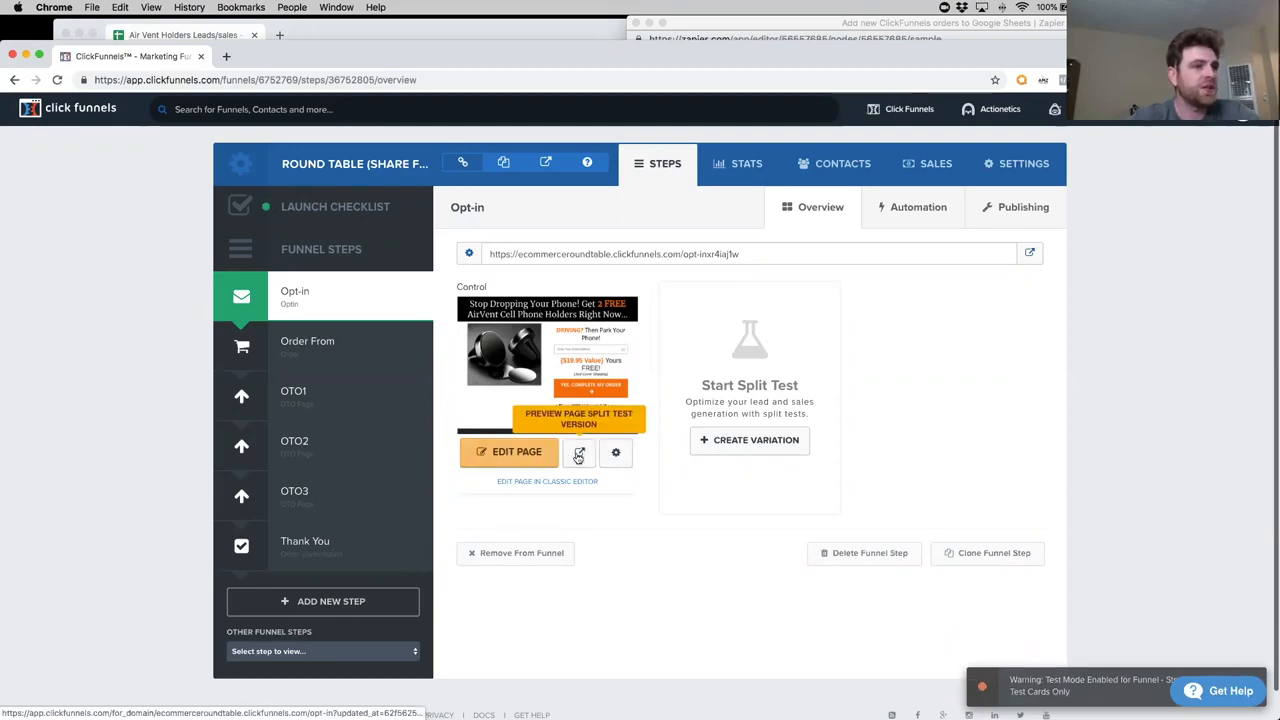
{"action": "left_click", "coordinate": [452, 366]}
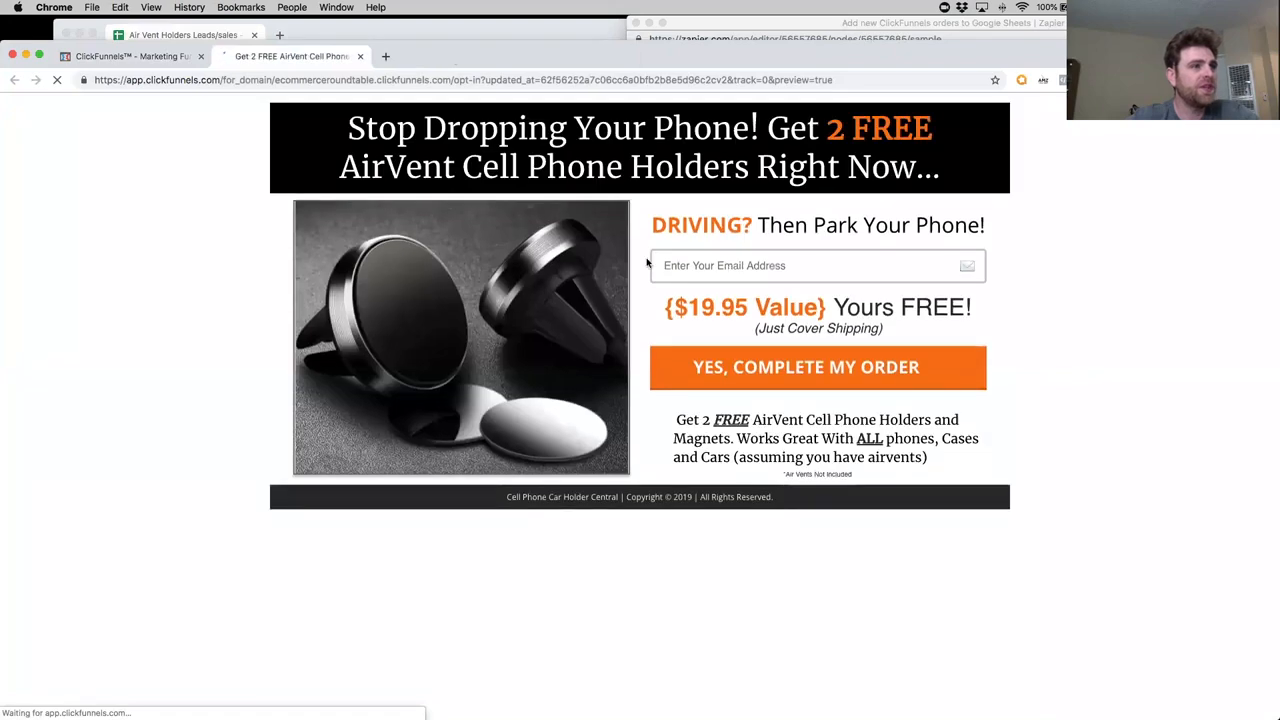
{"action": "left_click", "coordinate": [686, 262]}
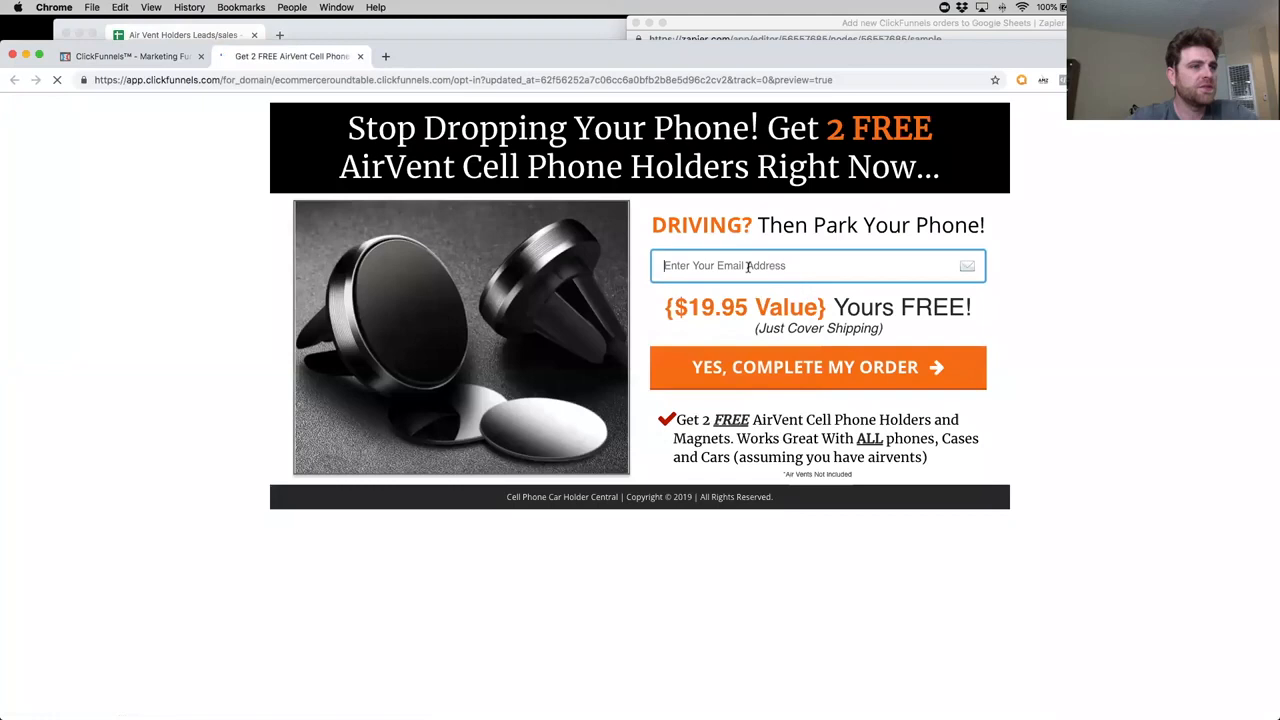
{"action": "left_click", "coordinate": [814, 372]}
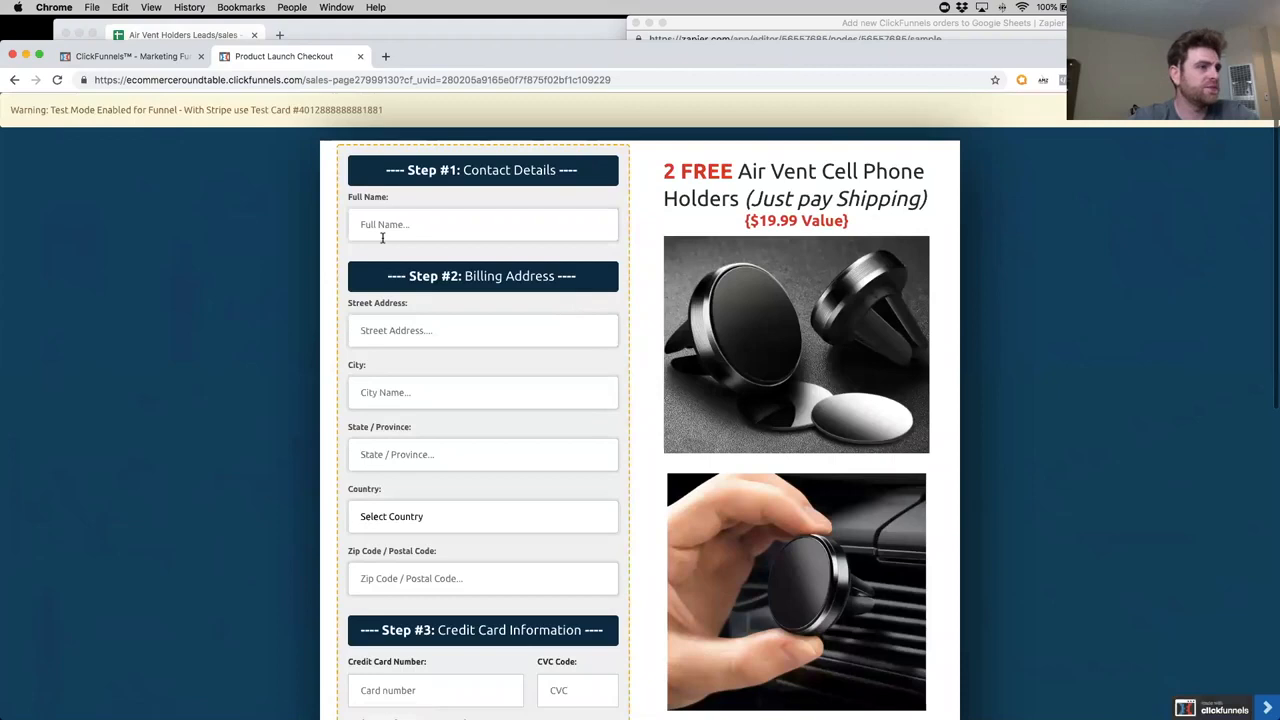
Fill in the order form's full name and billing address from the saved Campers Nation entry.
{"action": "left_click", "coordinate": [382, 236]}
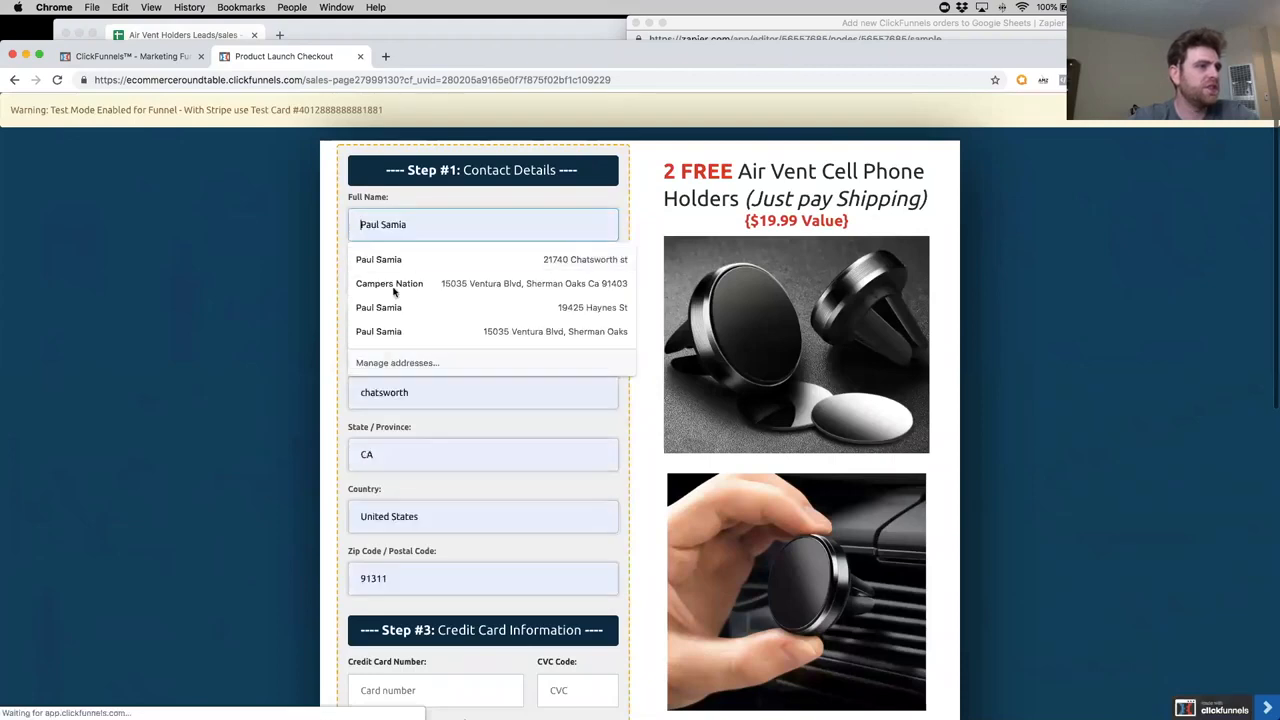
{"action": "left_click", "coordinate": [372, 364]}
{"action": "scroll", "coordinate": [496, 539], "scroll_direction": "down", "scroll_amount": 5}
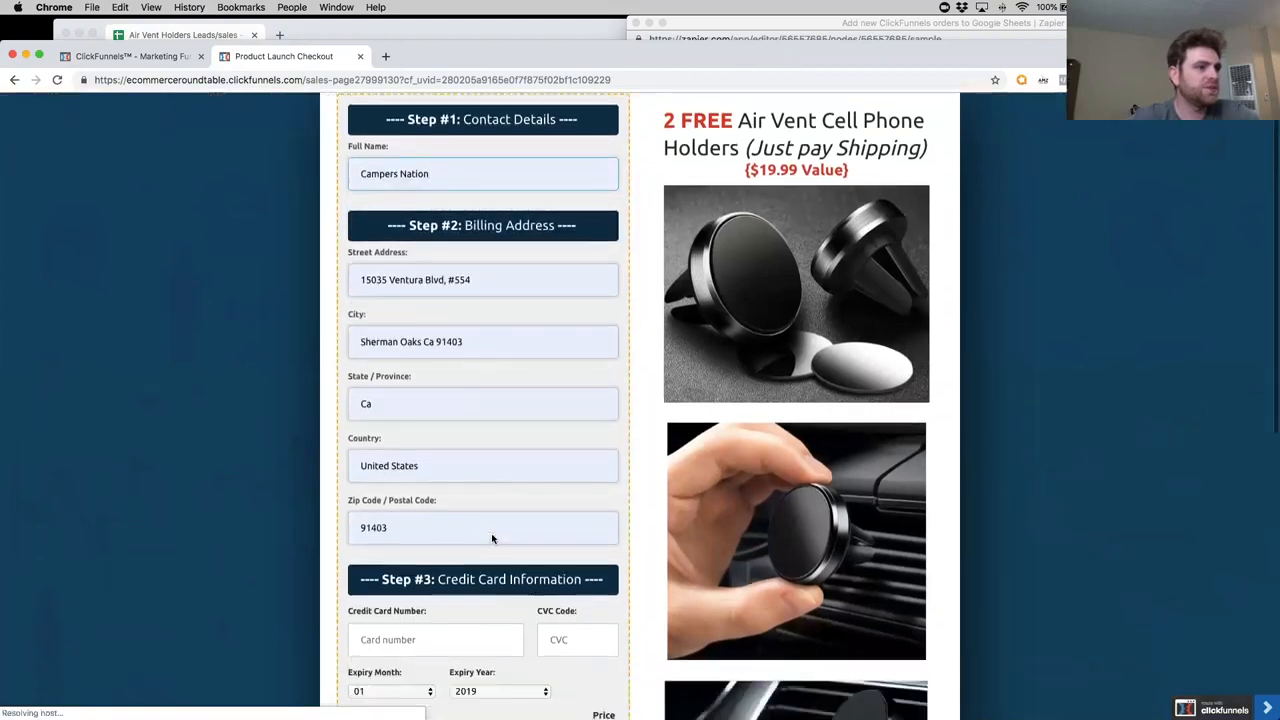
Copy the Stripe test card number into the order form, enter a CVC code, and set the expiry year to 2023.
{"action": "scroll", "coordinate": [389, 428], "scroll_direction": "up", "scroll_amount": 5}
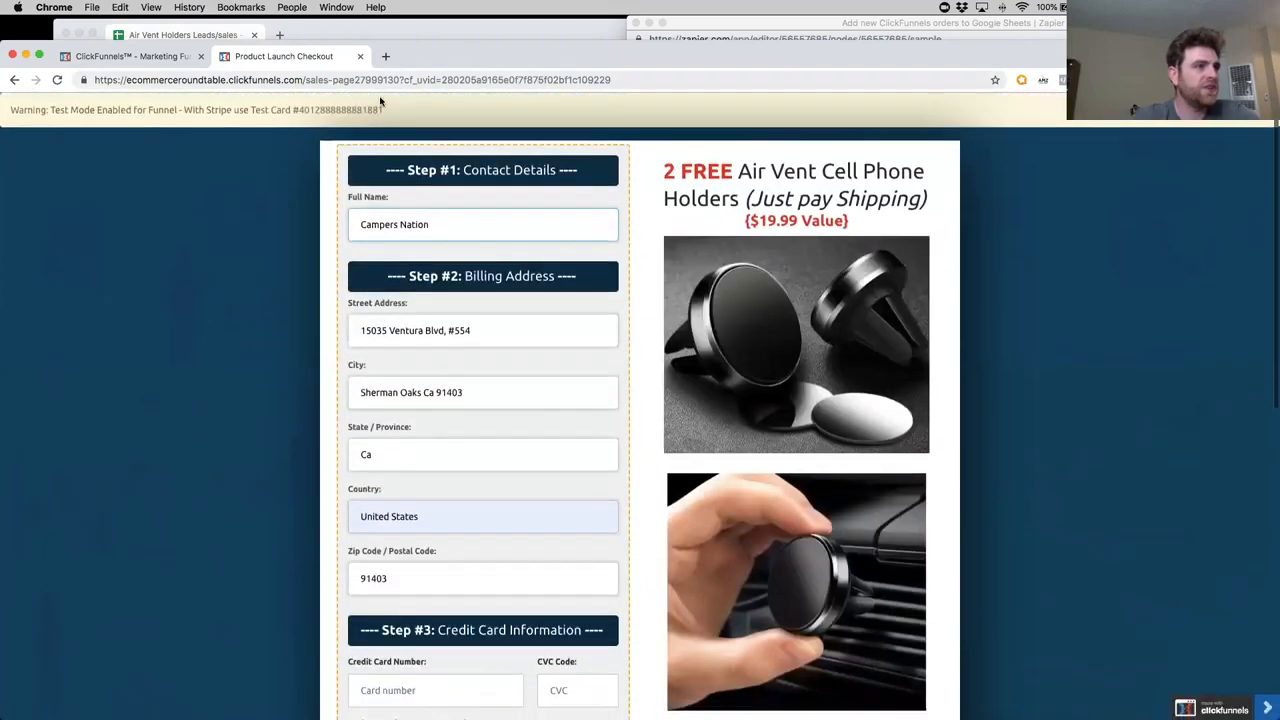
{"action": "left_click_drag", "start_coordinate": [383, 110], "coordinate": [298, 109]}
{"action": "key", "text": "super+c"}
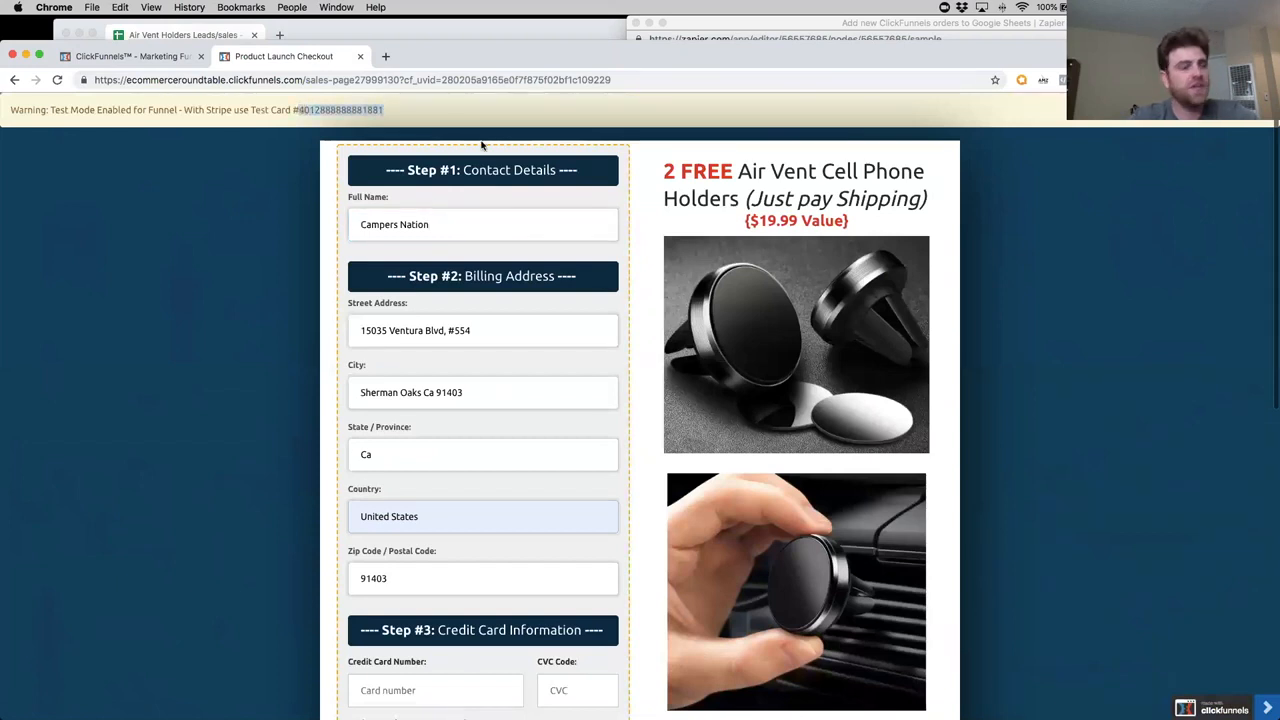
{"action": "scroll", "coordinate": [320, 355], "scroll_direction": "down", "scroll_amount": 5}
{"action": "left_click", "coordinate": [467, 385]}
{"action": "key", "text": "super+v"}
{"action": "left_click", "coordinate": [585, 387]}
{"action": "type", "text": "34"}
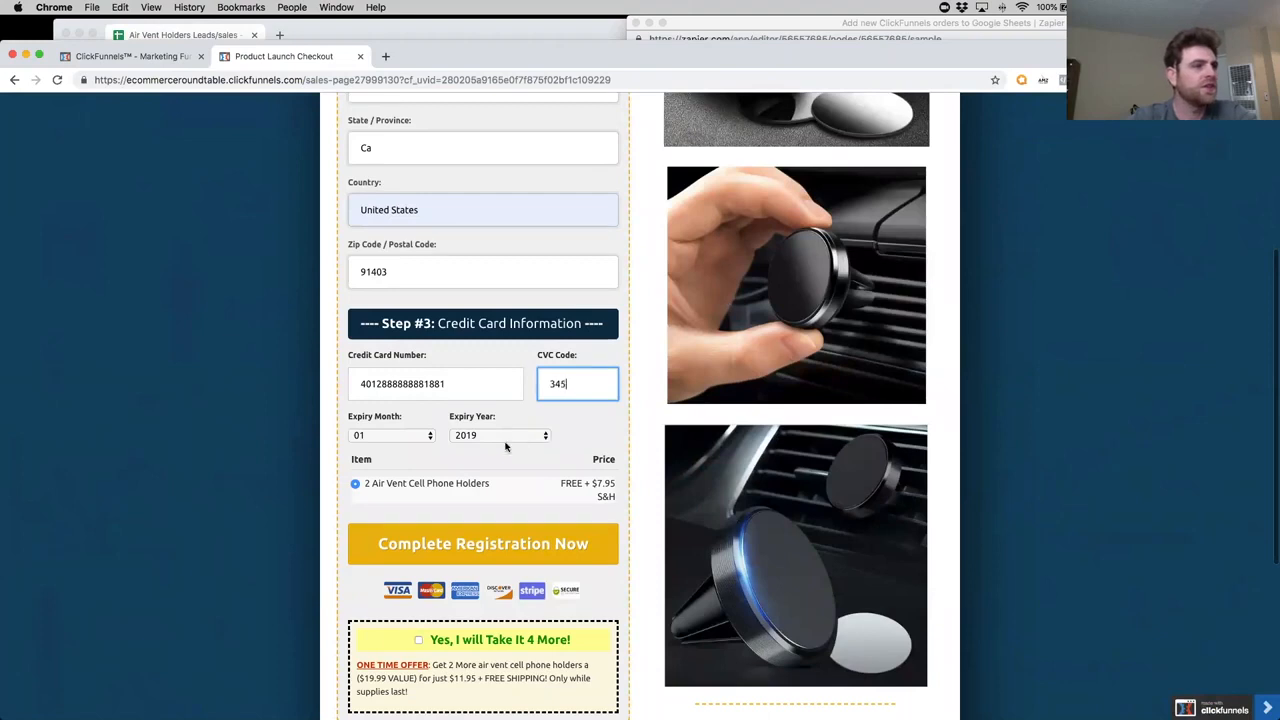
{"action": "type", "text": "5"}
{"action": "left_click", "coordinate": [506, 437]}
{"action": "left_click", "coordinate": [505, 487]}
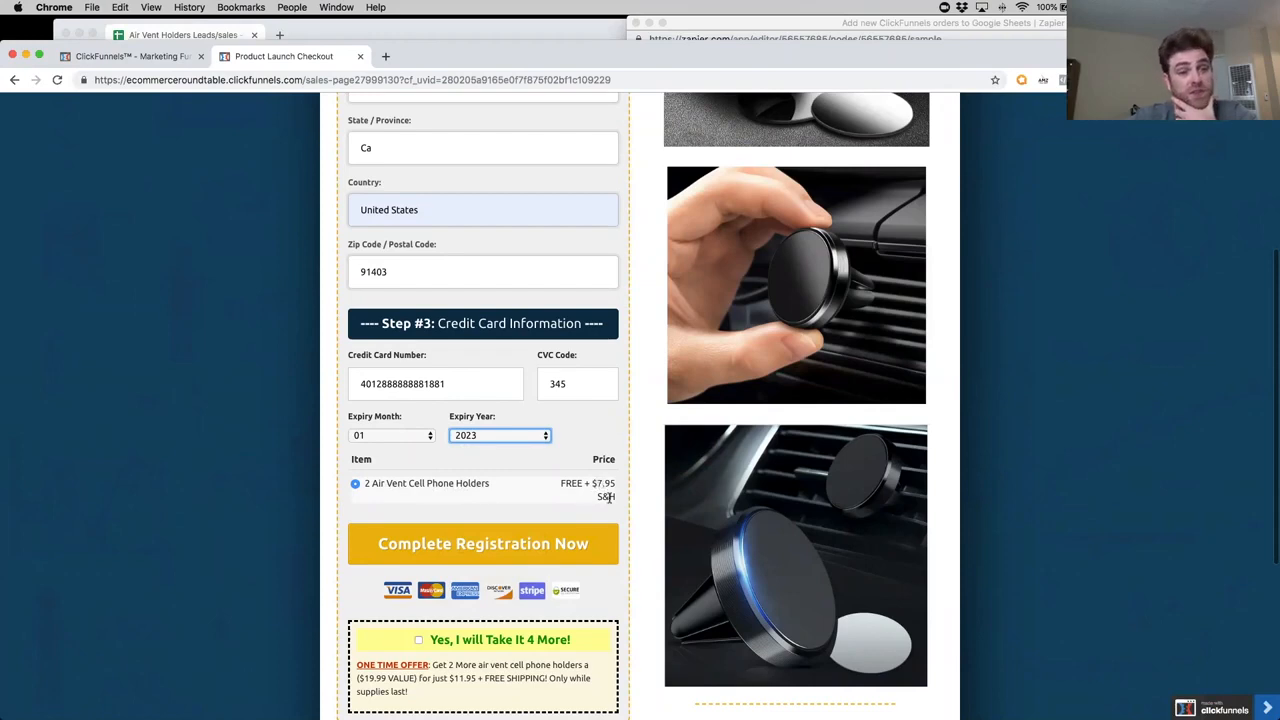
Add the one-time offer "Yes, I will Take It 4 More!" and complete the registration.
{"action": "scroll", "coordinate": [560, 520], "scroll_direction": "down", "scroll_amount": 4}
{"action": "left_click", "coordinate": [420, 466]}
{"action": "left_click", "coordinate": [552, 380]}
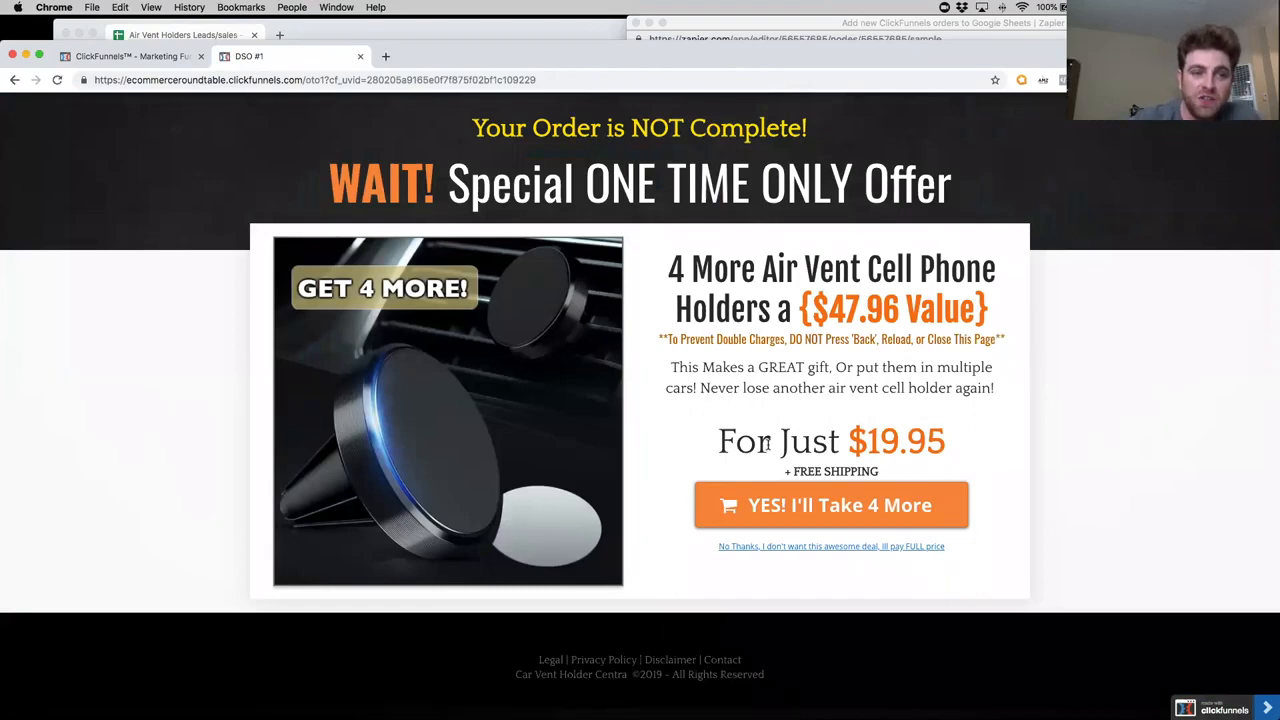
Accept the upsell offers for 4 more holders at $19.95 and 6 more holders at $29.98.
{"action": "left_click", "coordinate": [818, 505]}
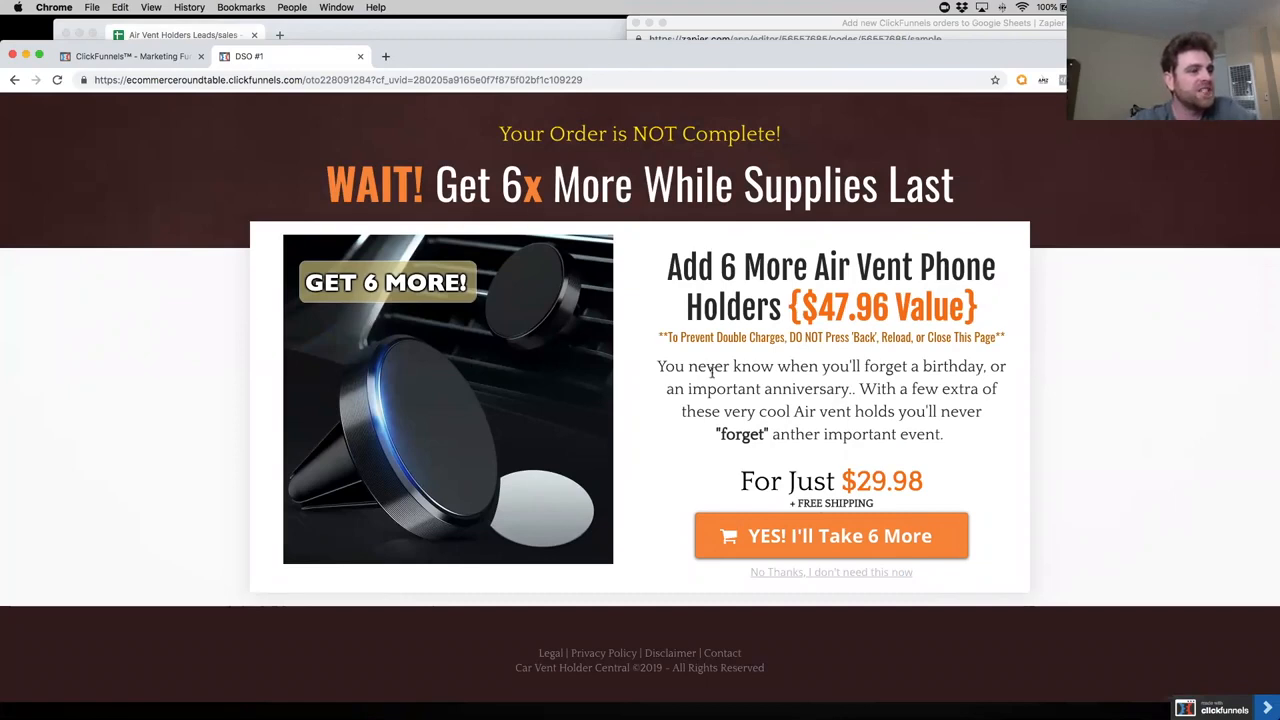
{"action": "left_click", "coordinate": [816, 543]}
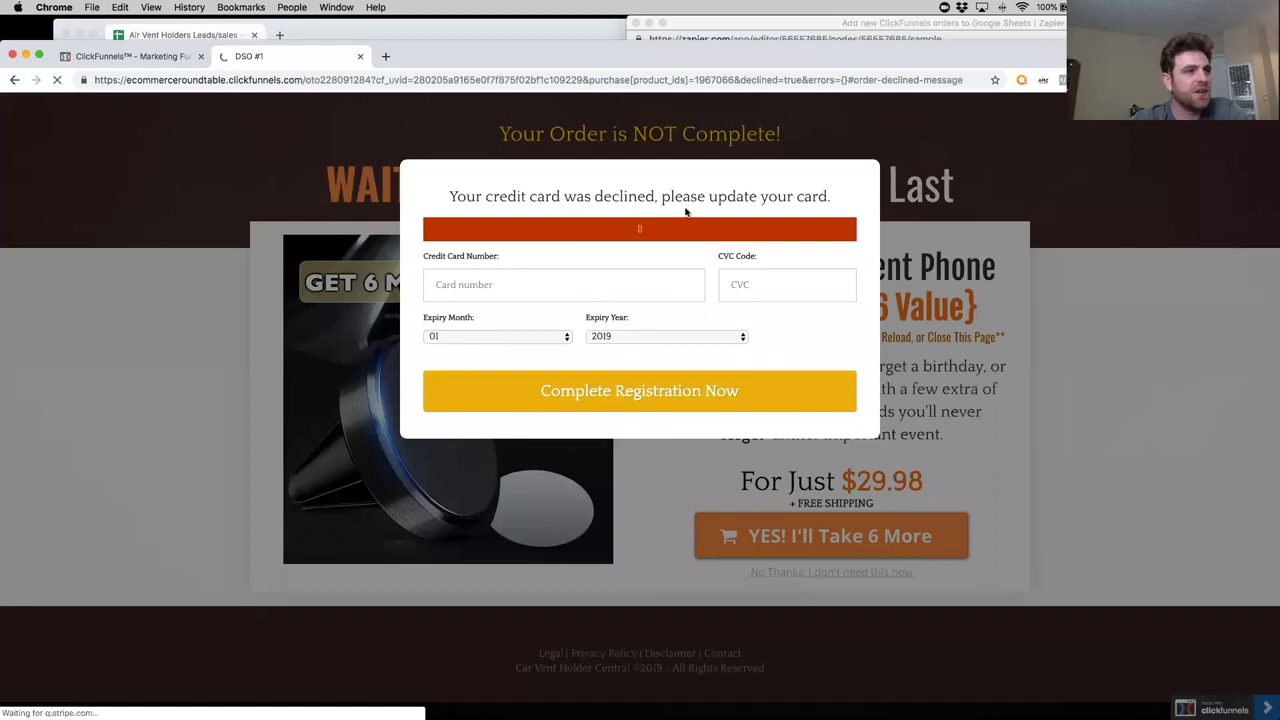
Try to resubmit the declined payment by entering the test card number, CVC code and expiry year 2024, and completing the registration.
{"action": "left_click", "coordinate": [518, 290]}
{"action": "key", "text": "super+v"}
{"action": "left_click", "coordinate": [789, 289]}
{"action": "type", "text": "234"}
{"action": "left_click", "coordinate": [730, 337]}
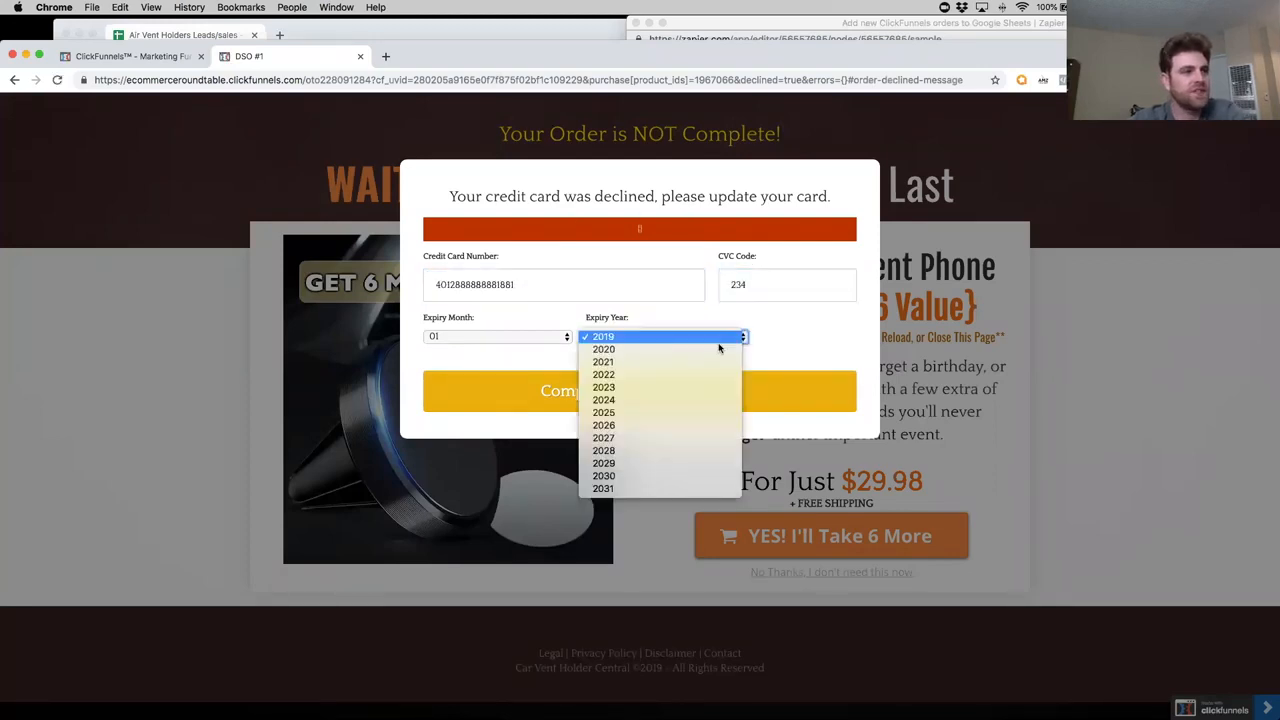
{"action": "left_click", "coordinate": [703, 394]}
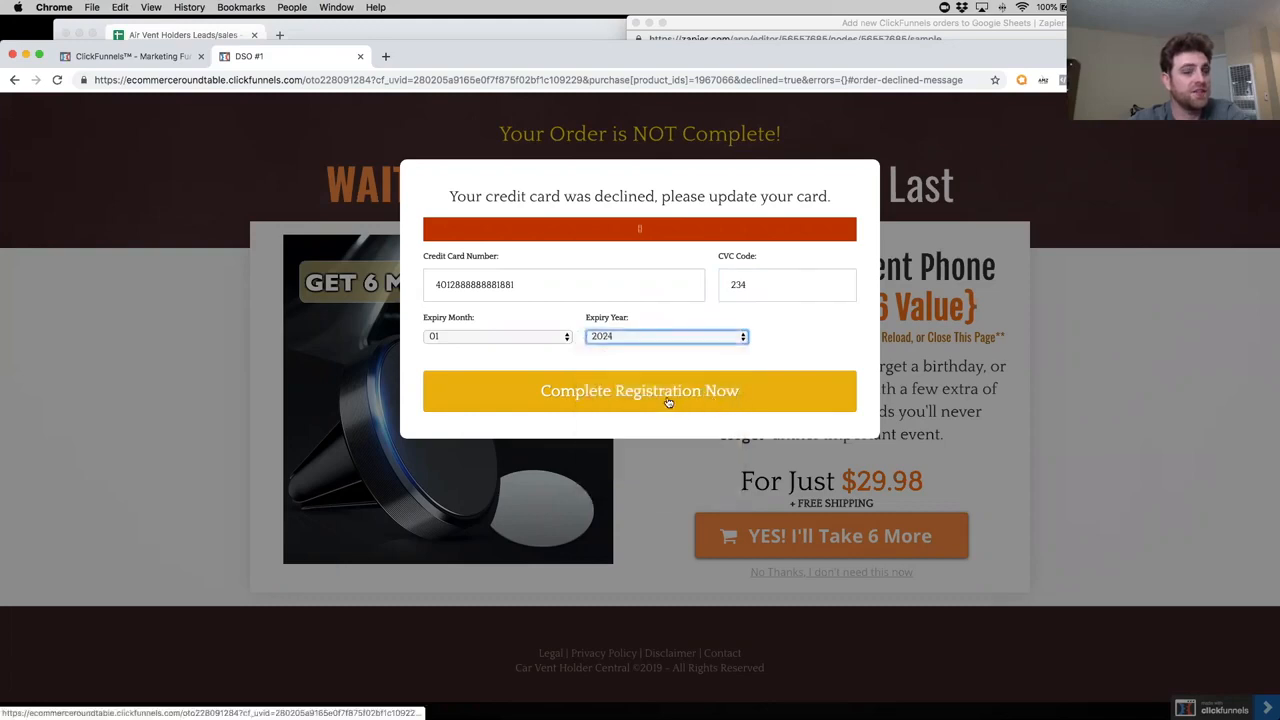
{"action": "left_click", "coordinate": [668, 402]}
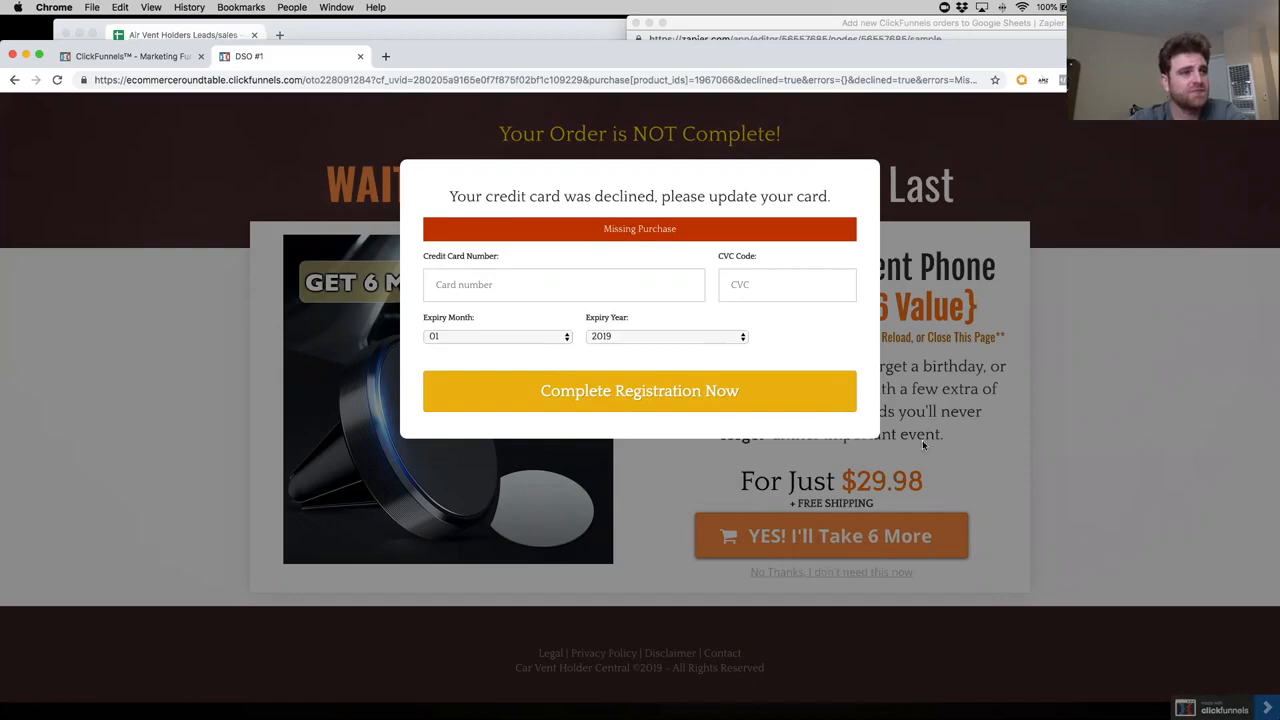
Decline the offer of 6 more holders and accept the offer of 8 more holders for $39.95.
{"action": "left_click", "coordinate": [778, 408]}
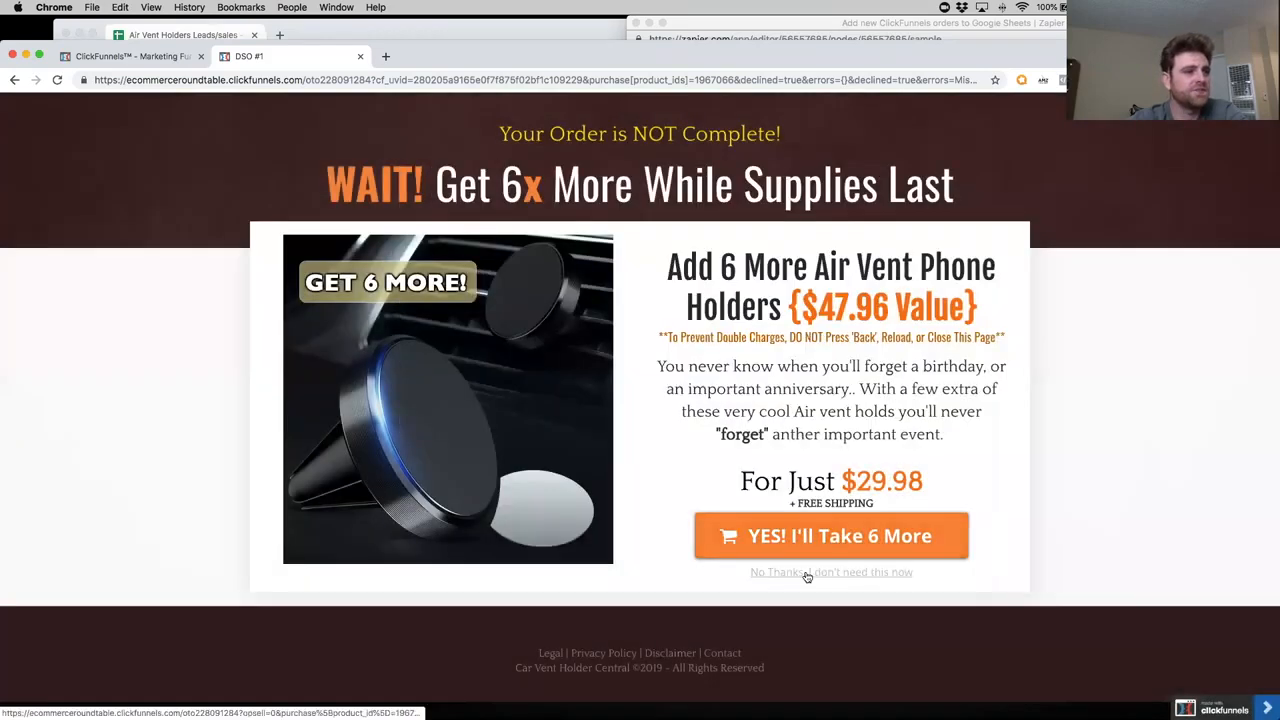
{"action": "left_click", "coordinate": [807, 572]}
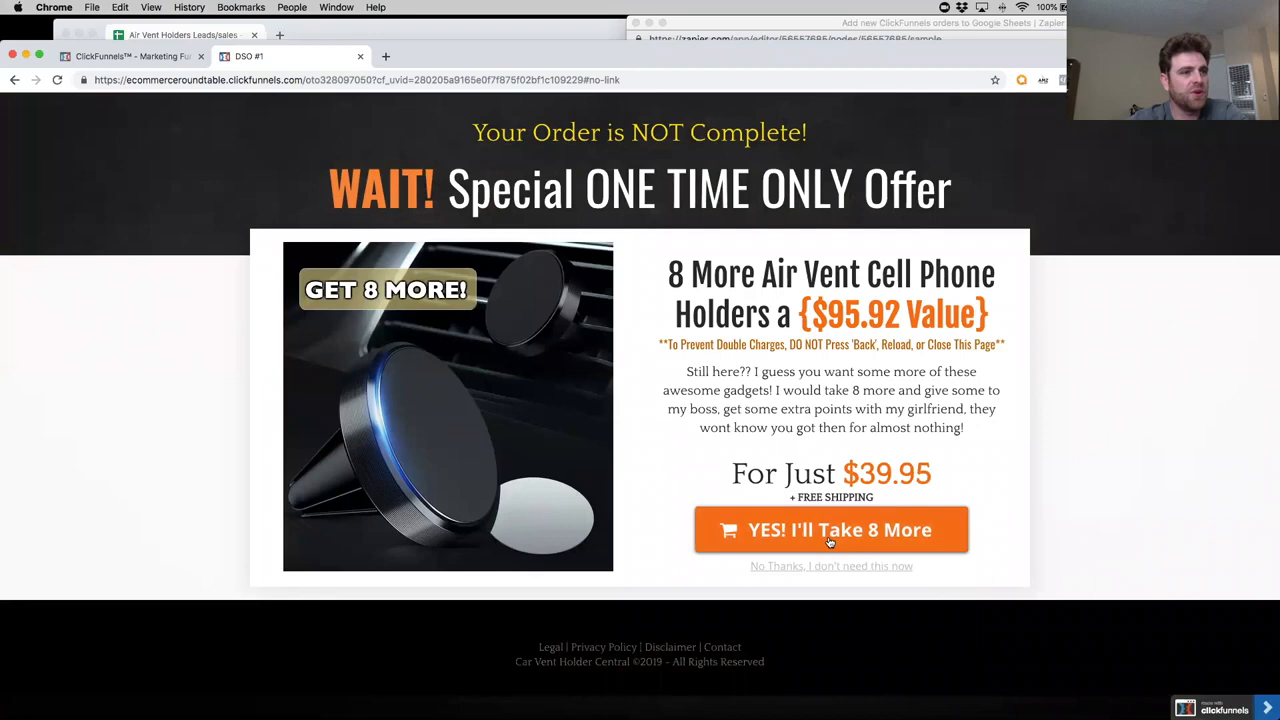
{"action": "left_click", "coordinate": [822, 538]}
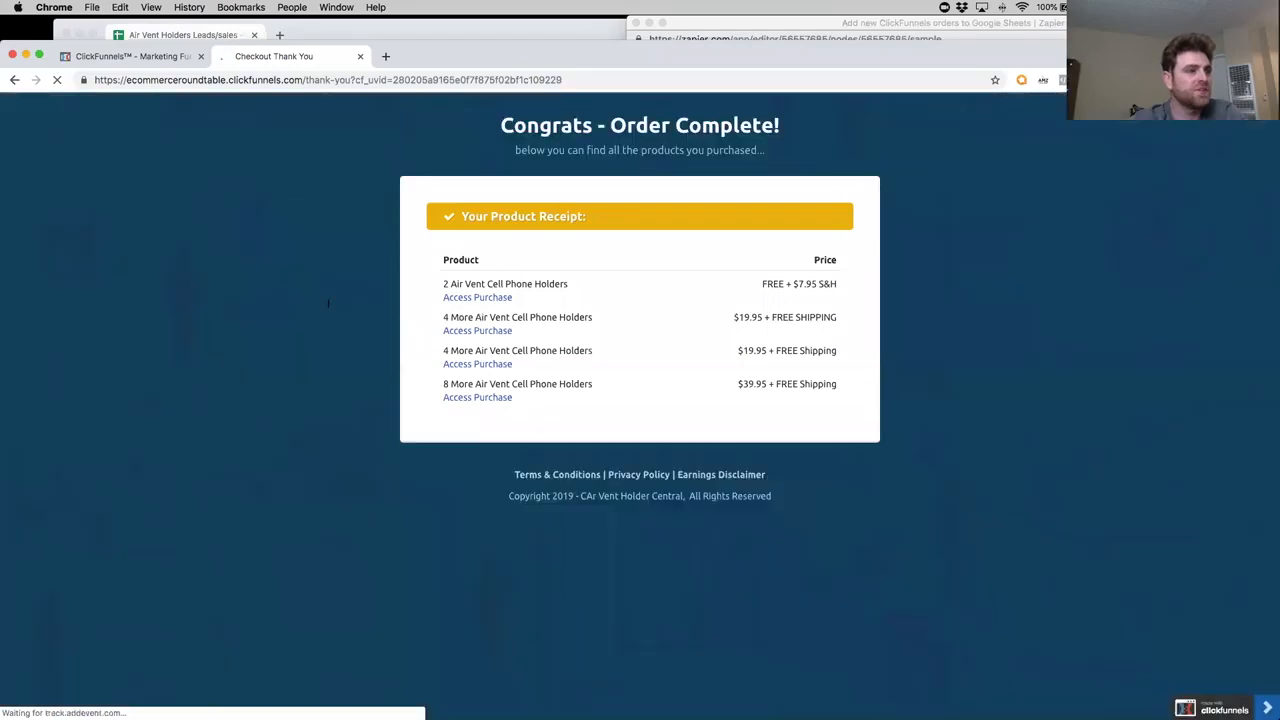
Examine each purchased product and its price on the order receipt.
{"action": "left_click_drag", "start_coordinate": [437, 284], "coordinate": [540, 306]}
{"action": "left_click_drag", "start_coordinate": [838, 286], "coordinate": [473, 309]}
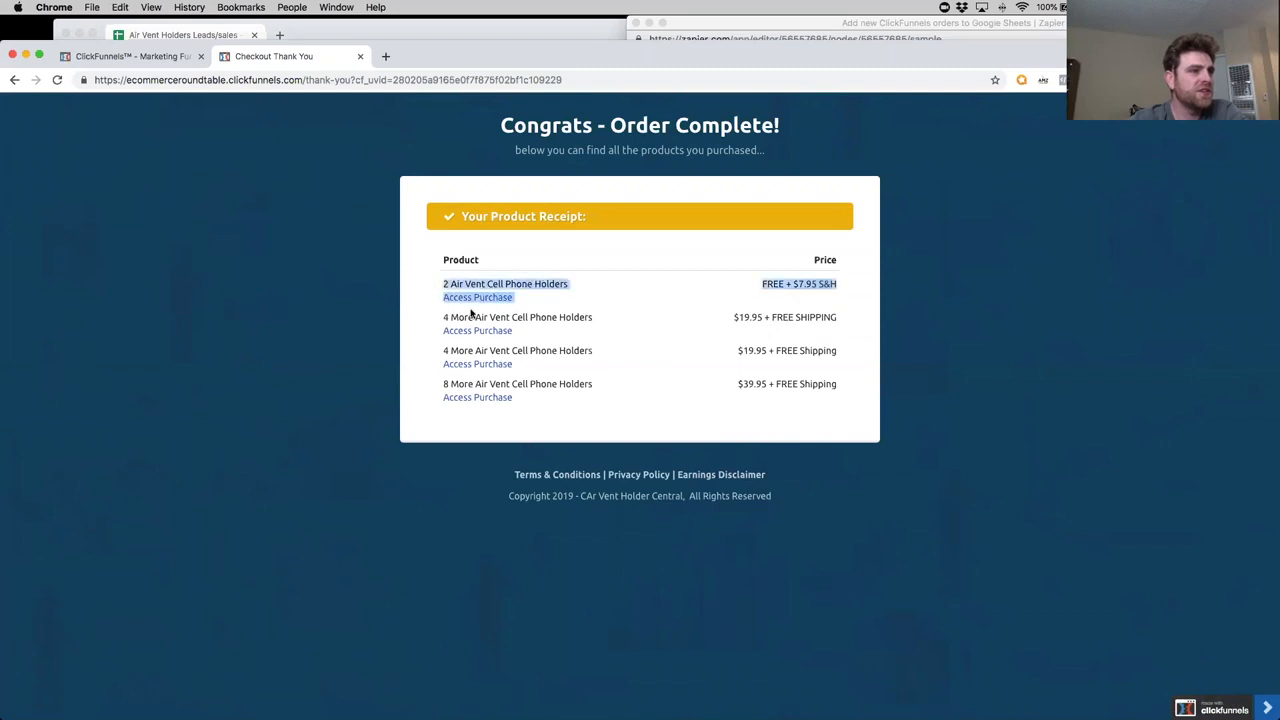
{"action": "left_click", "coordinate": [660, 301]}
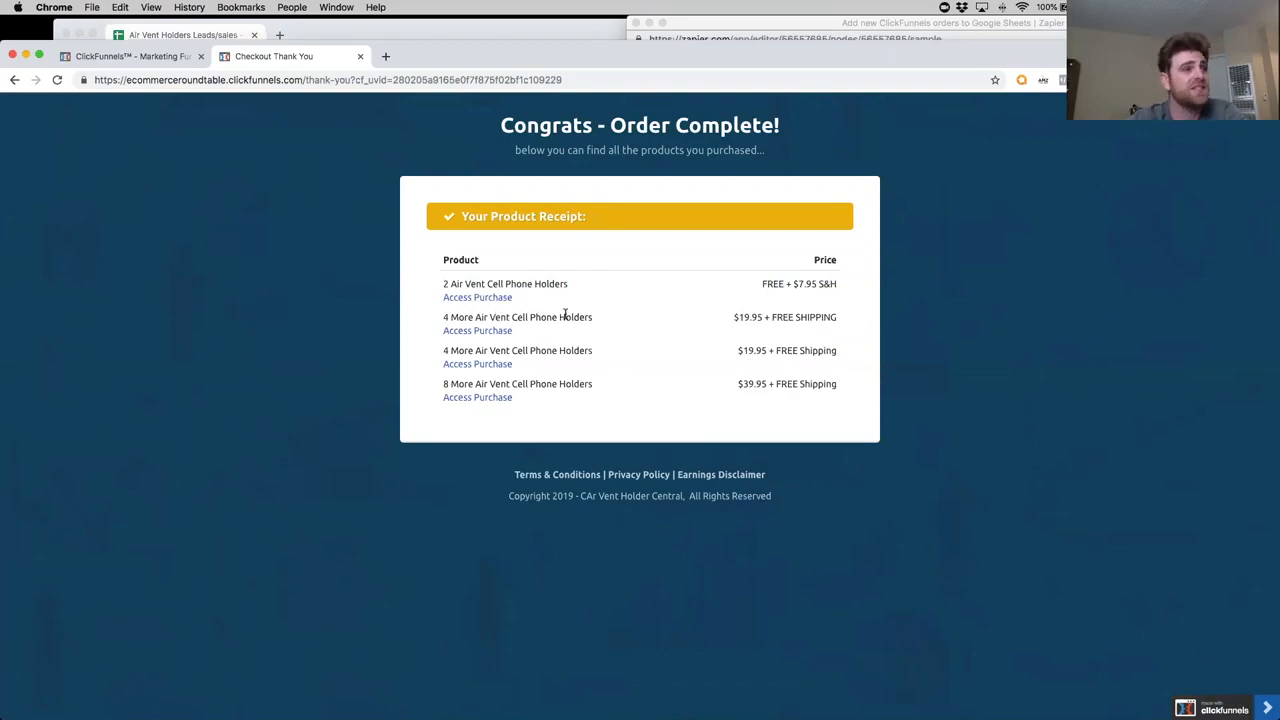
{"action": "left_click_drag", "start_coordinate": [440, 317], "coordinate": [626, 331]}
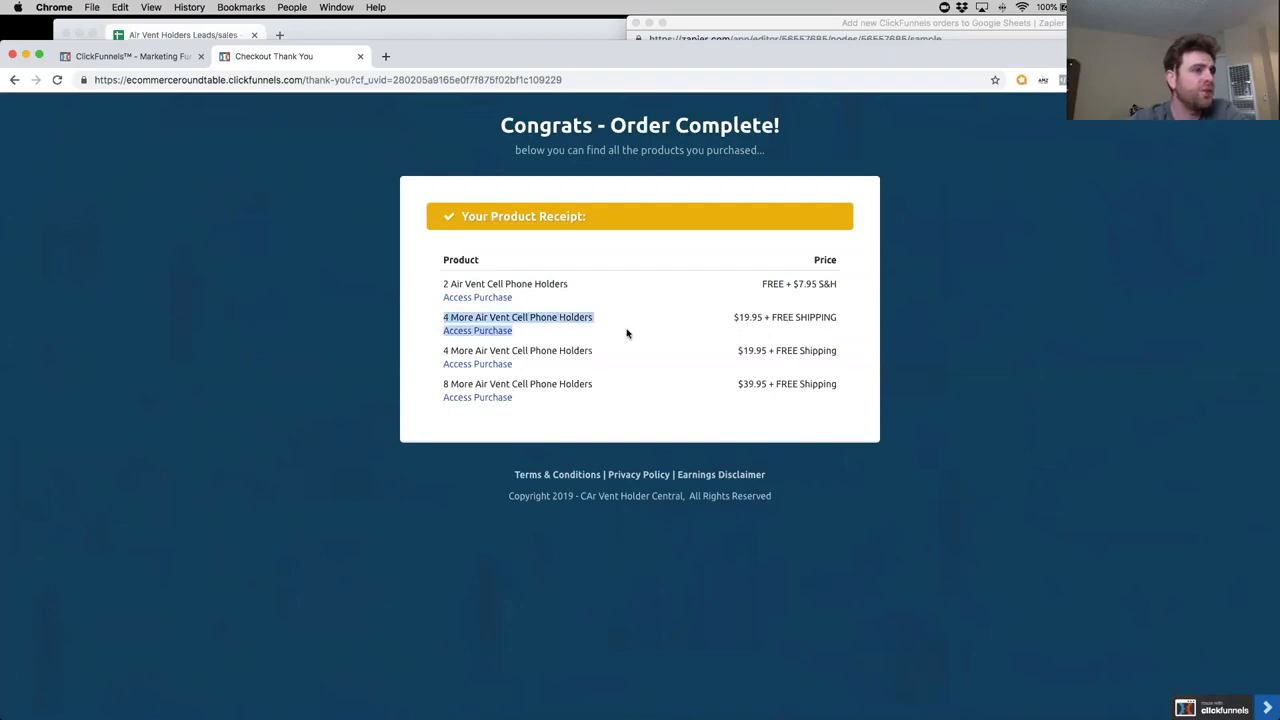
{"action": "left_click_drag", "start_coordinate": [441, 346], "coordinate": [849, 357]}
{"action": "left_click_drag", "start_coordinate": [613, 316], "coordinate": [444, 315]}
{"action": "left_click_drag", "start_coordinate": [680, 318], "coordinate": [829, 320]}
{"action": "left_click", "coordinate": [717, 329]}
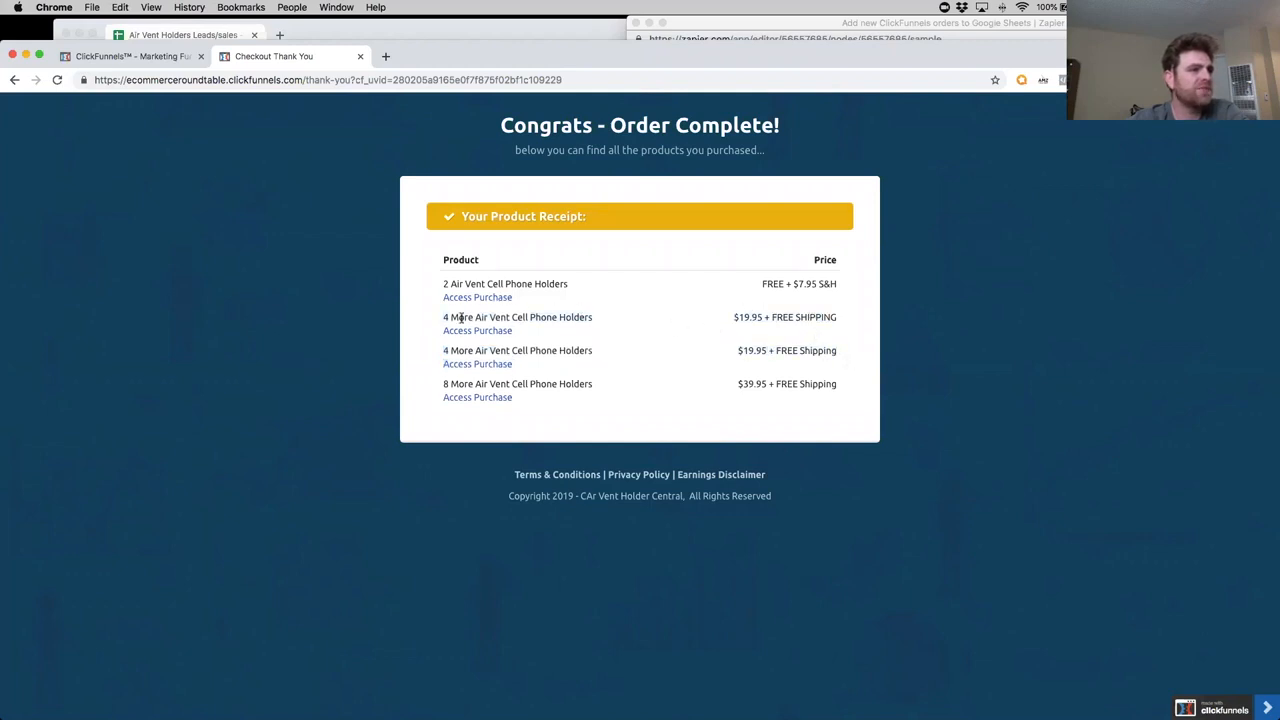
{"action": "left_click_drag", "start_coordinate": [733, 316], "coordinate": [603, 326]}
{"action": "left_click", "coordinate": [606, 328]}
{"action": "left_click_drag", "start_coordinate": [444, 350], "coordinate": [829, 363]}
{"action": "left_click", "coordinate": [628, 376]}
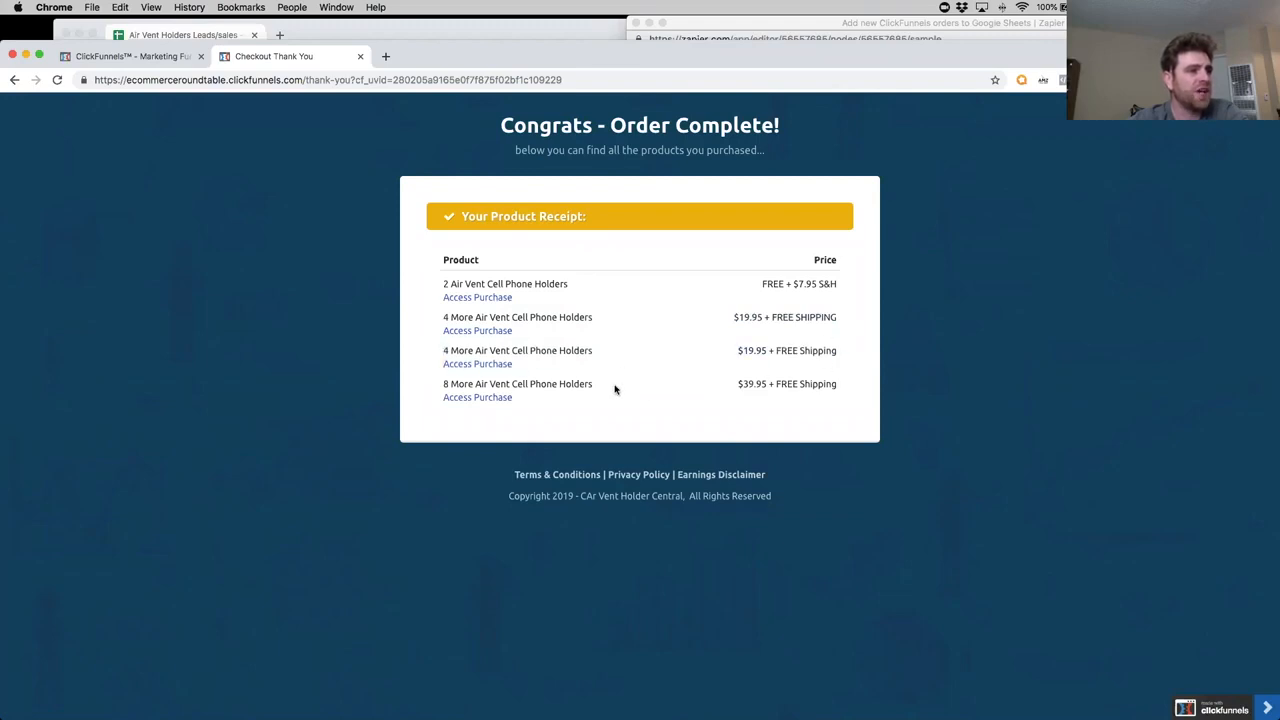
{"action": "left_click_drag", "start_coordinate": [442, 386], "coordinate": [845, 403]}
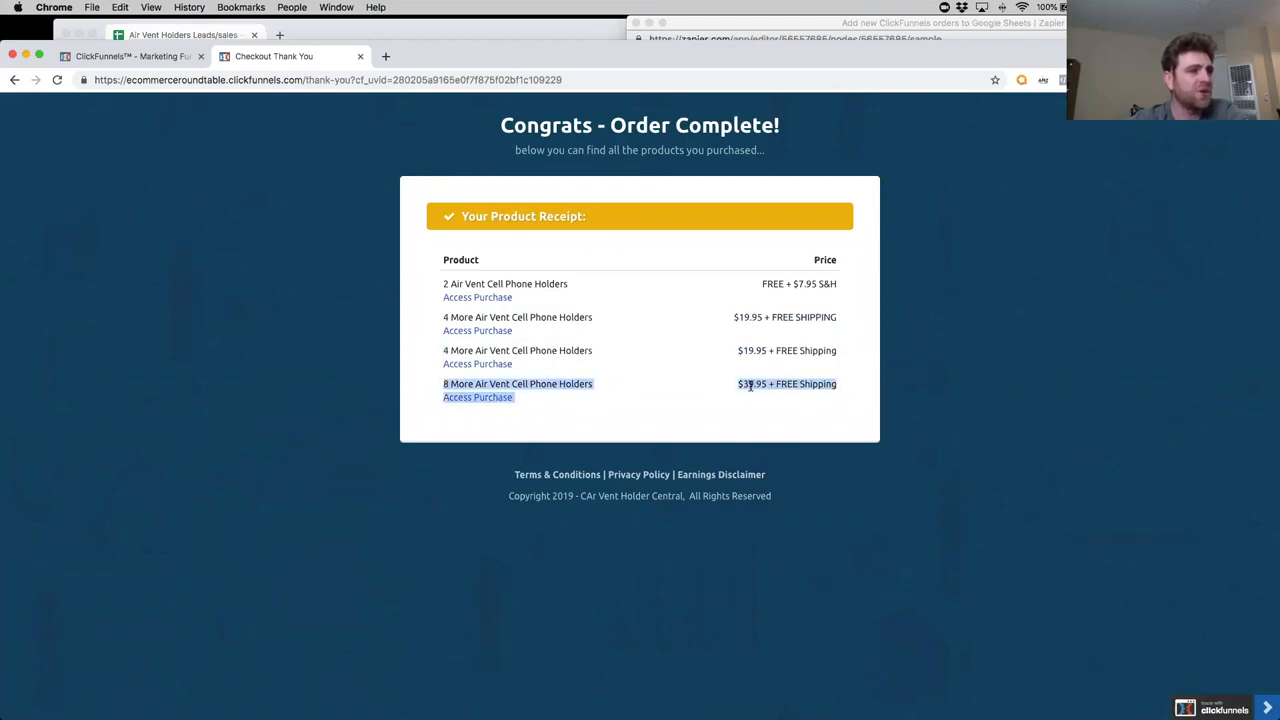
{"action": "left_click", "coordinate": [674, 580]}
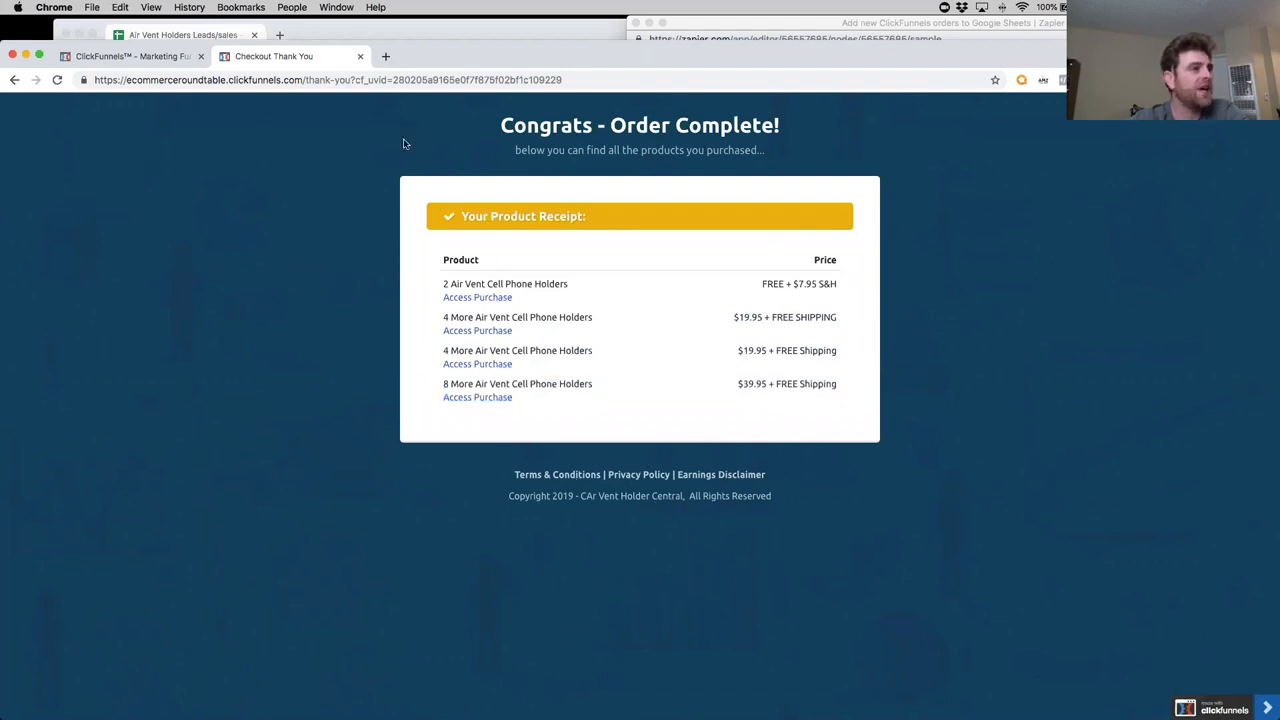
Switch back to the Round Table funnel in ClickFunnels and view its sales list.
{"action": "left_click", "coordinate": [160, 56]}
{"action": "left_click", "coordinate": [930, 172]}
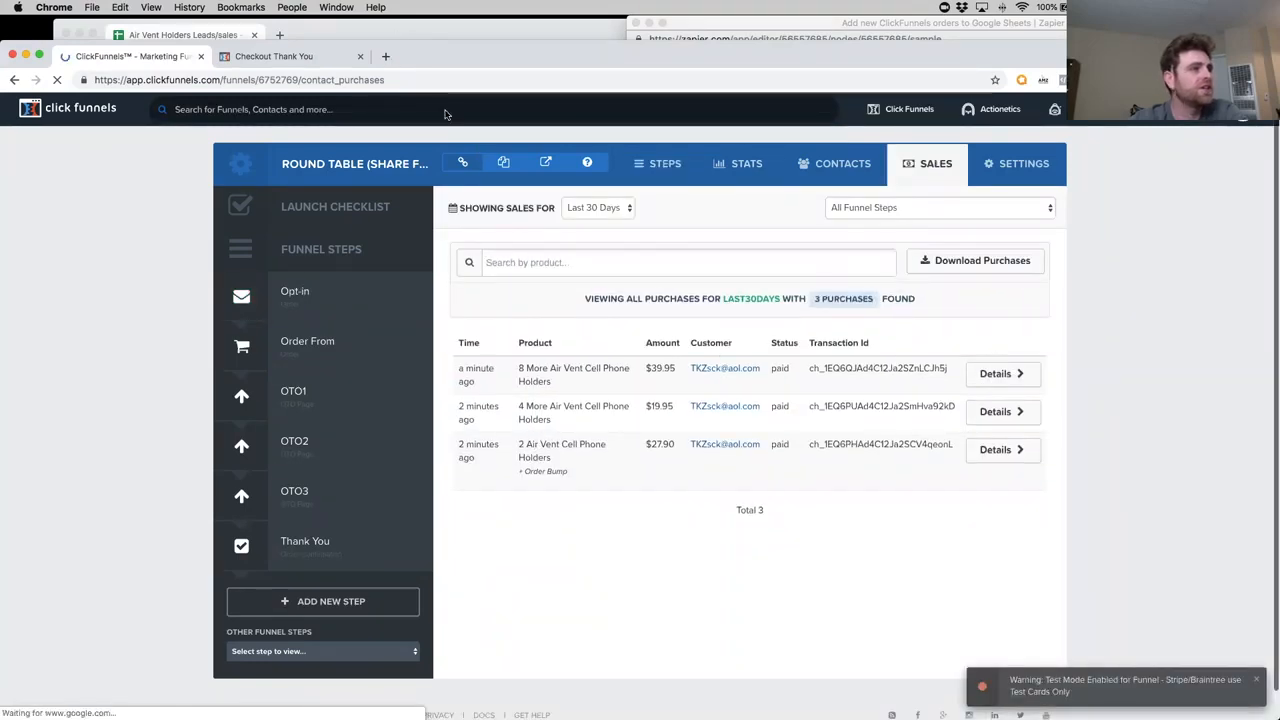
Try to pull purchase samples into the existing Zap in Zapier, and close its editor without saving.
{"action": "left_click", "coordinate": [368, 32]}
{"action": "key", "text": "ctrl+Up"}
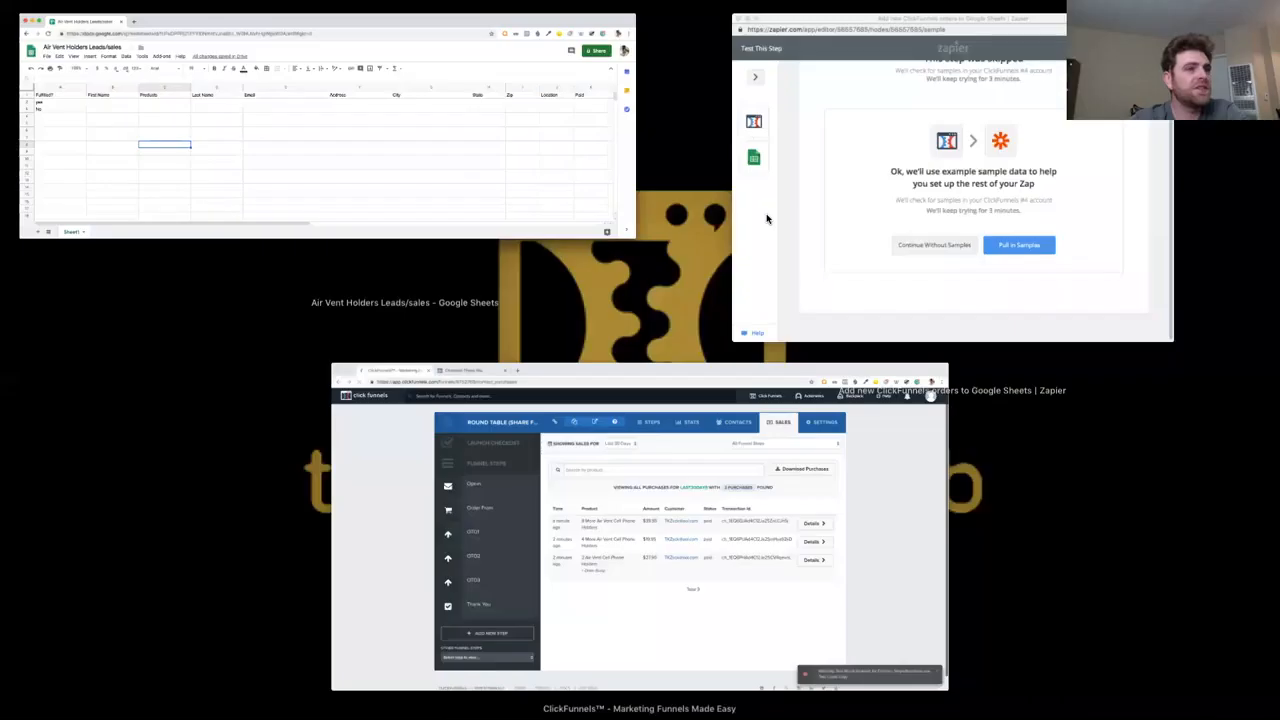
{"action": "left_click", "coordinate": [900, 274]}
{"action": "left_click", "coordinate": [1067, 368]}
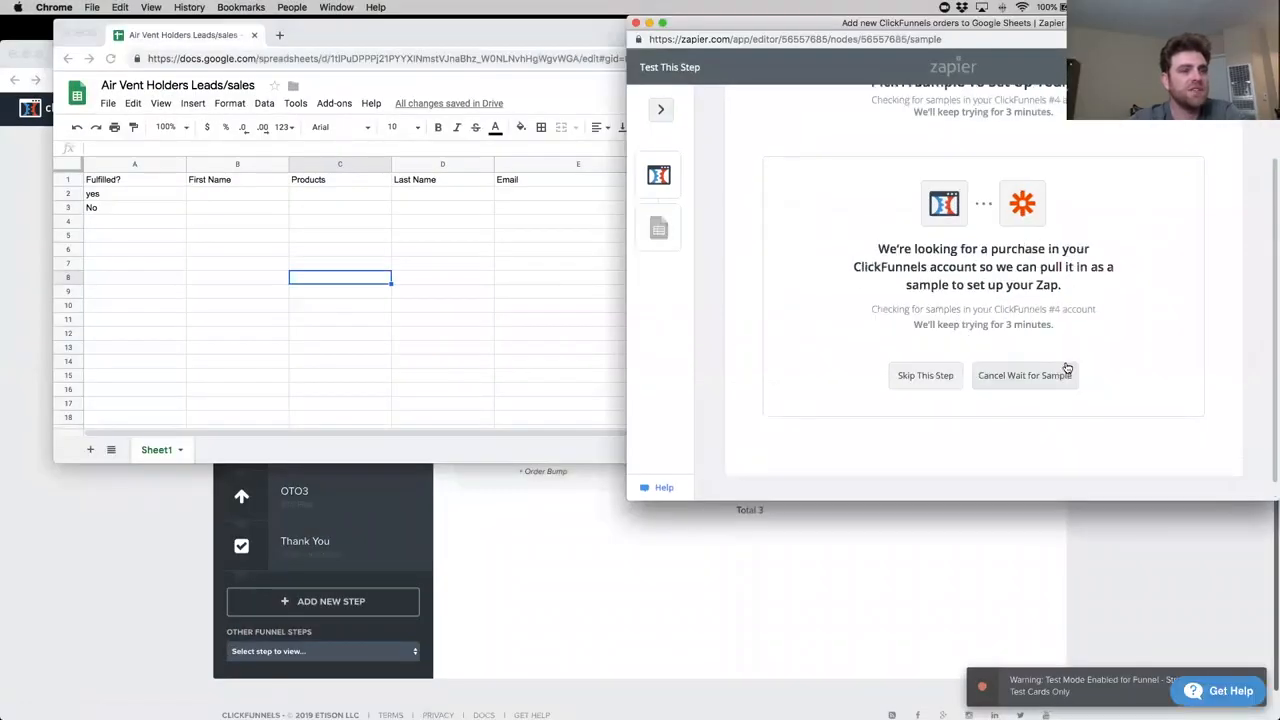
{"action": "left_click", "coordinate": [1067, 368]}
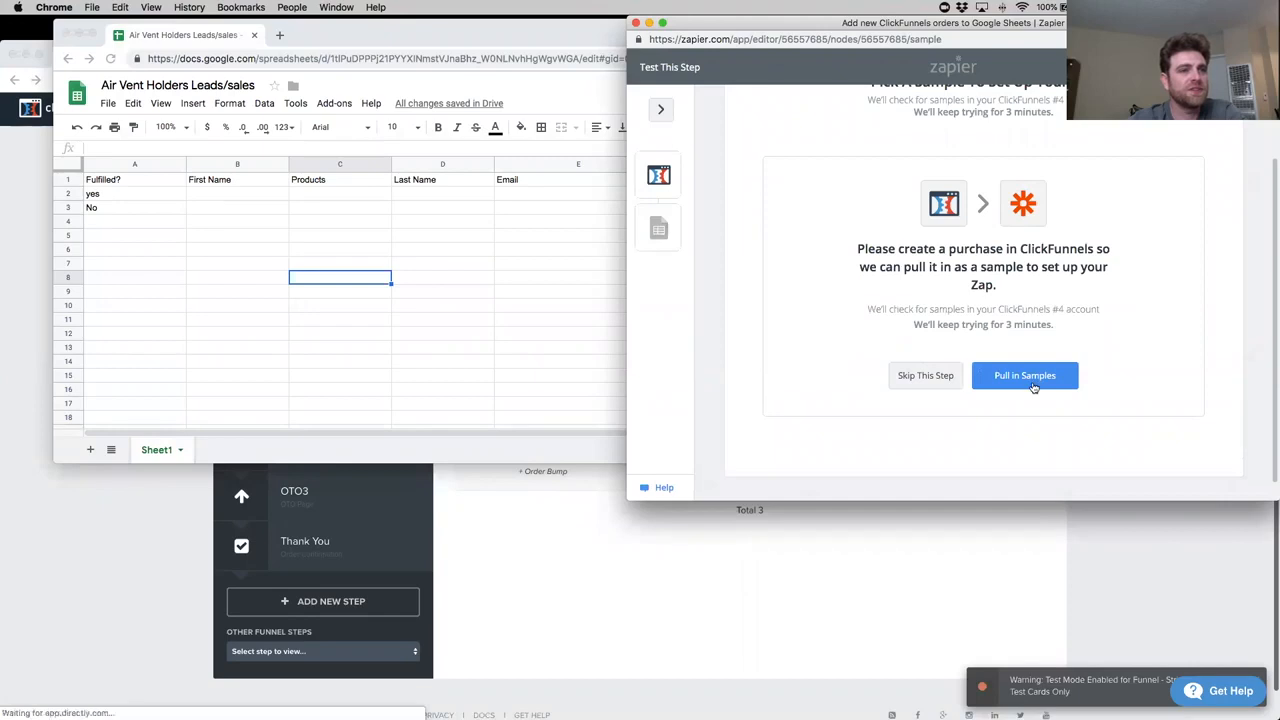
{"action": "left_click", "coordinate": [1034, 387]}
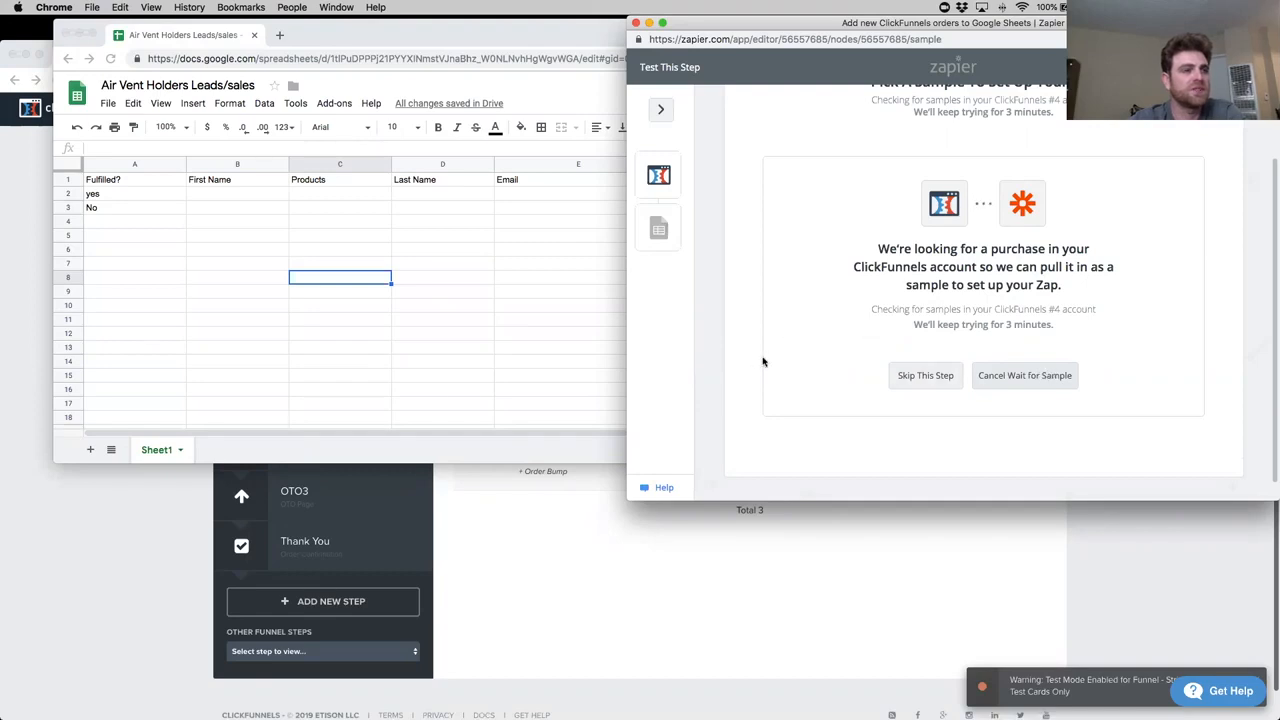
{"action": "left_click", "coordinate": [635, 24]}
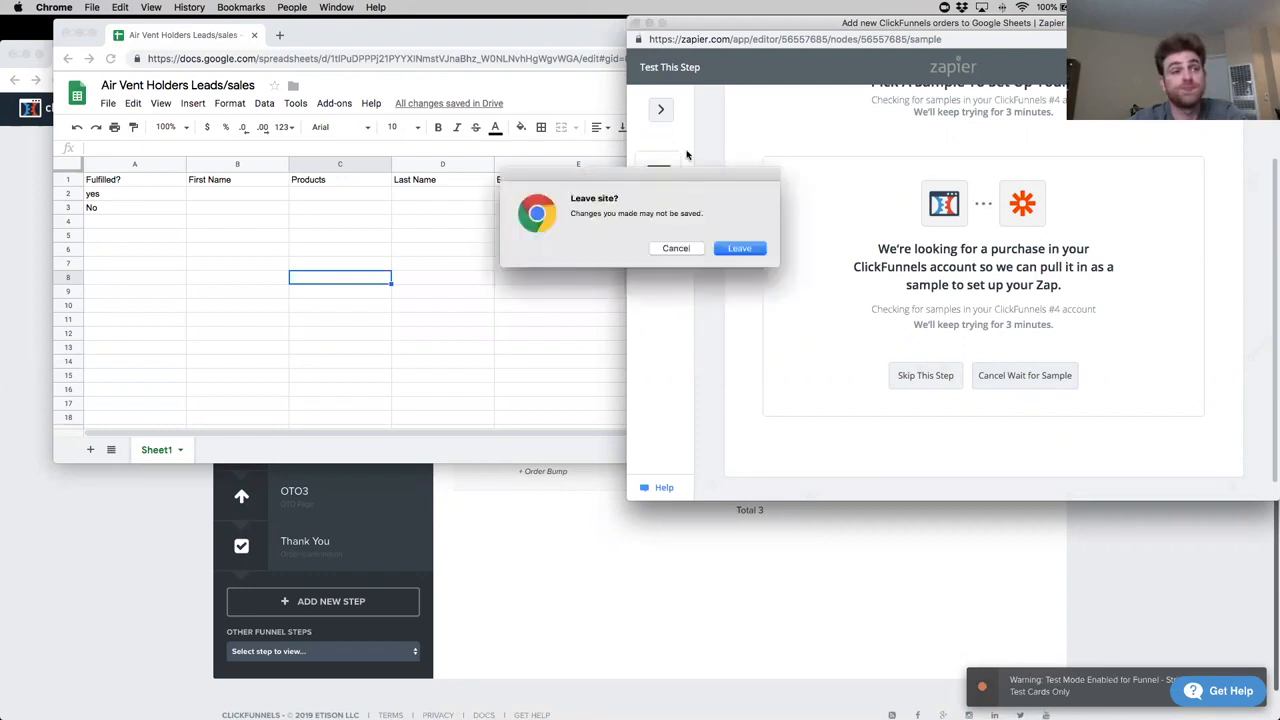
{"action": "left_click", "coordinate": [742, 250]}
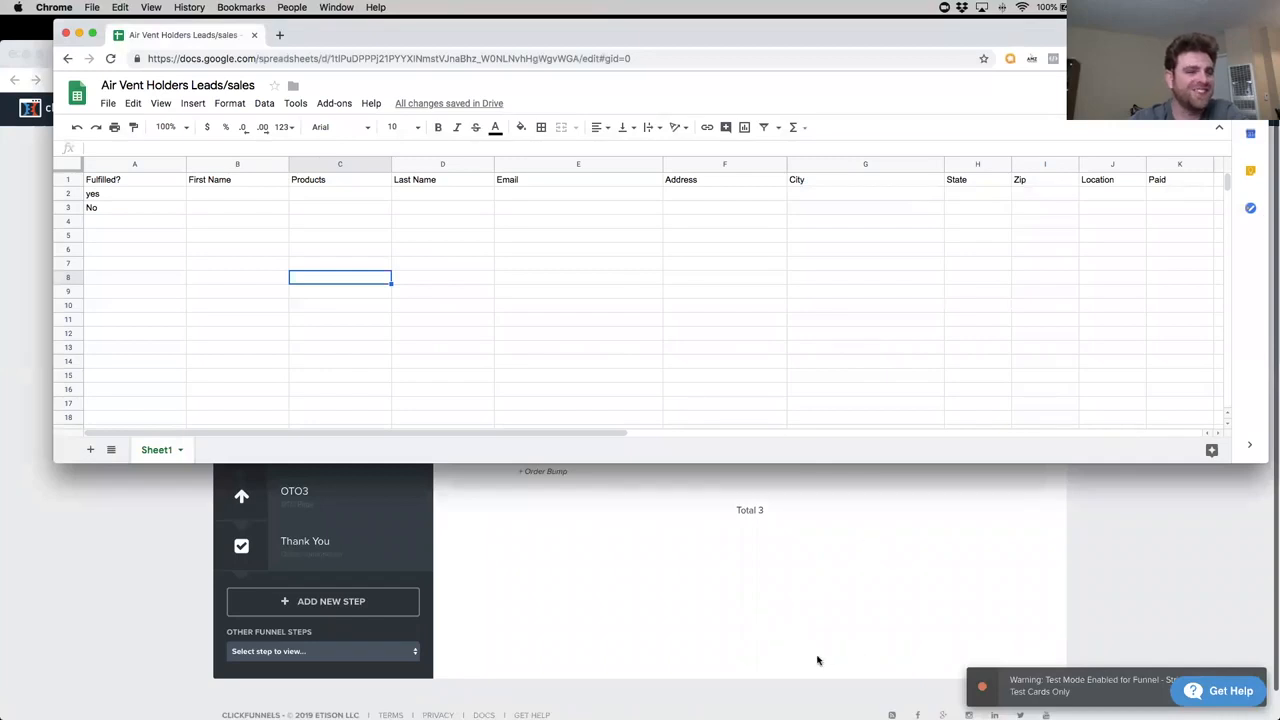
Start a fresh "Add new ClickFunnels orders to Google Sheets" Zap from the Round Table funnel's settings.
{"action": "left_click", "coordinate": [837, 558]}
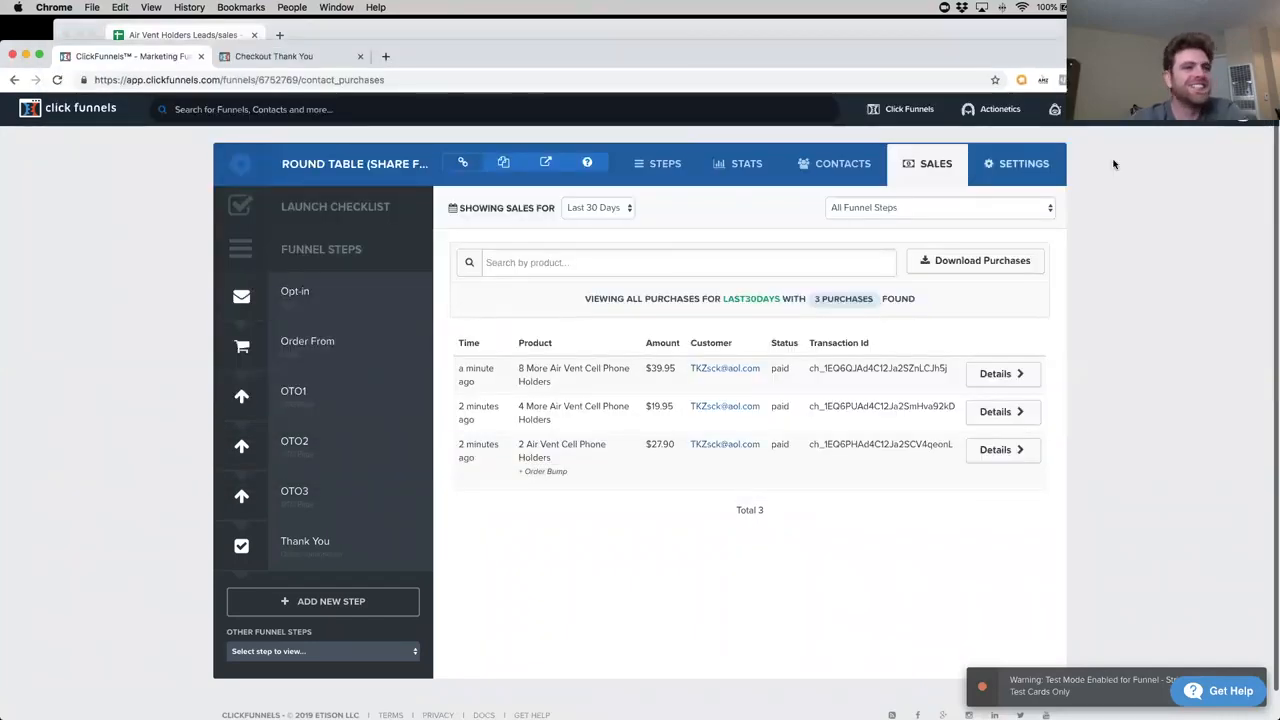
{"action": "left_click", "coordinate": [1010, 163]}
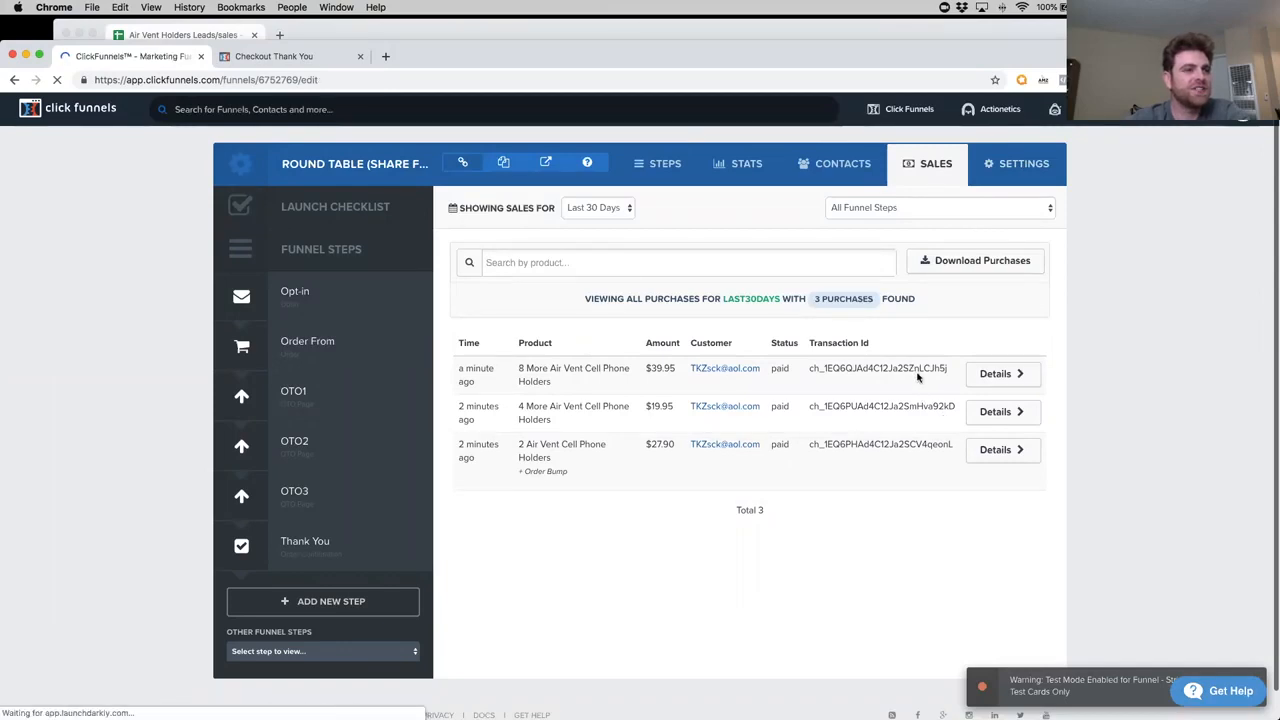
{"action": "scroll", "coordinate": [938, 387], "scroll_direction": "down", "scroll_amount": 15}
{"action": "scroll", "coordinate": [955, 418], "scroll_direction": "up", "scroll_amount": 5}
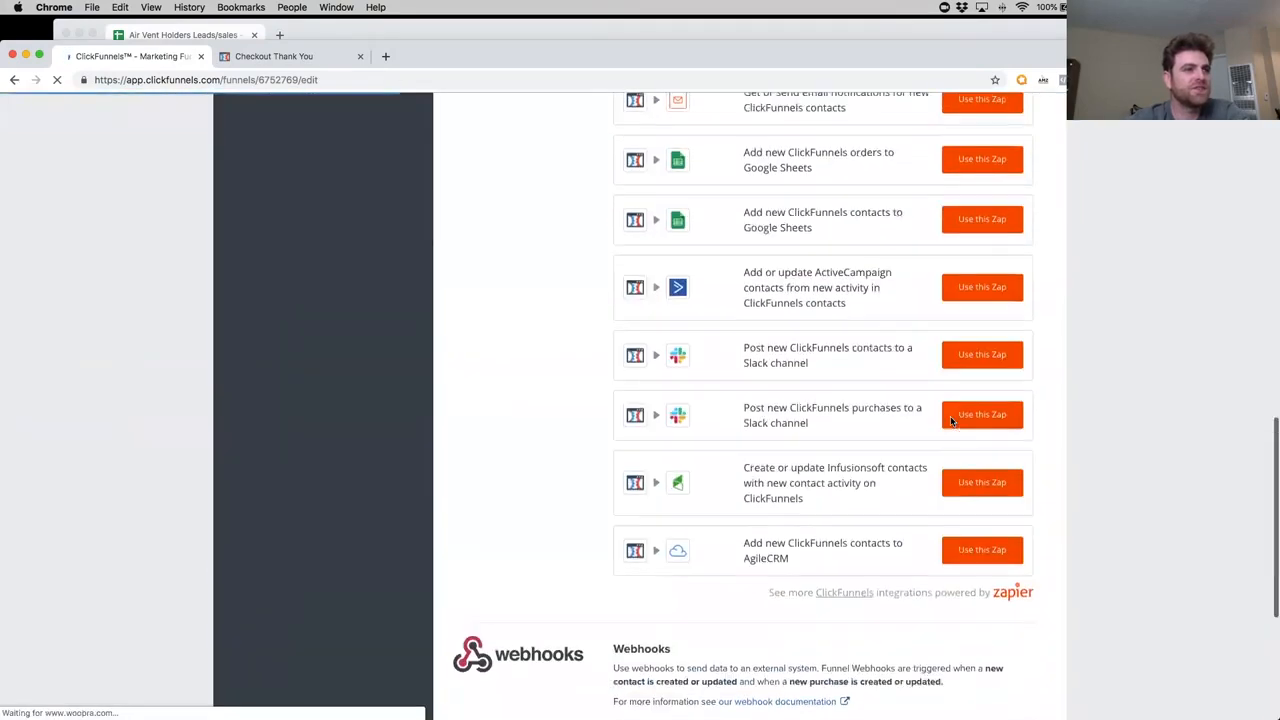
{"action": "scroll", "coordinate": [890, 350], "scroll_direction": "up", "scroll_amount": 1}
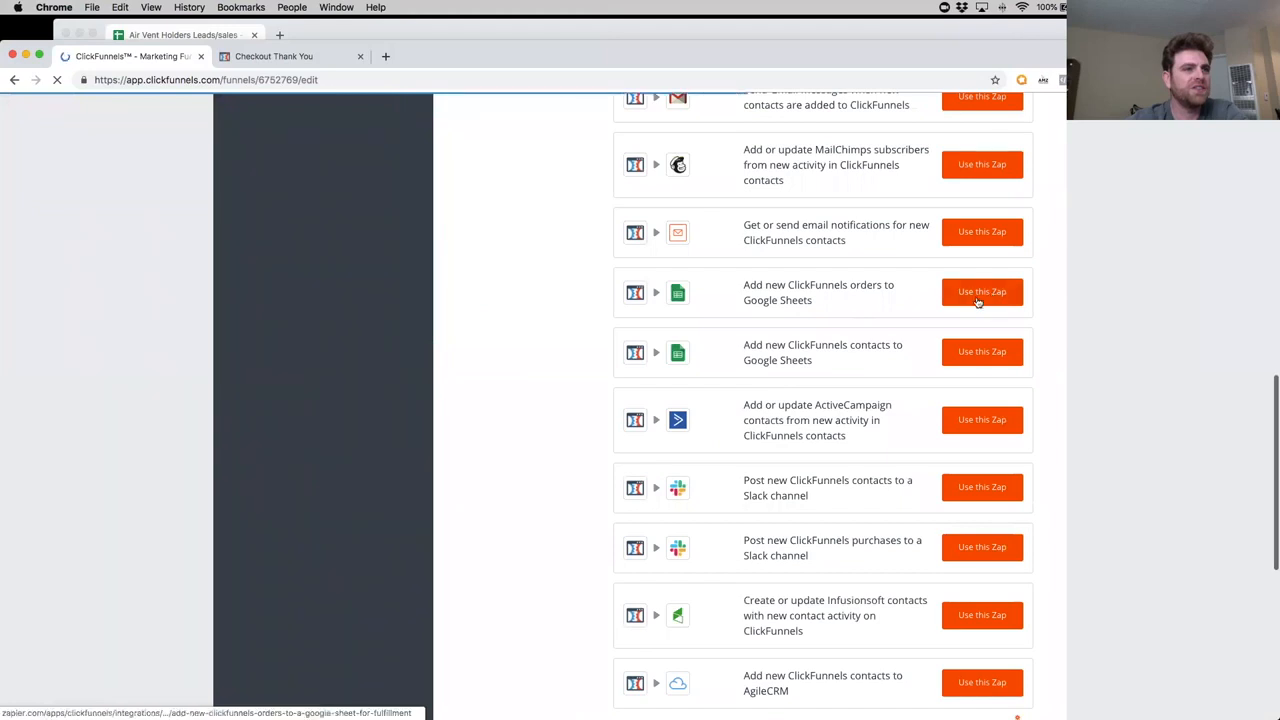
{"action": "left_click", "coordinate": [977, 300]}
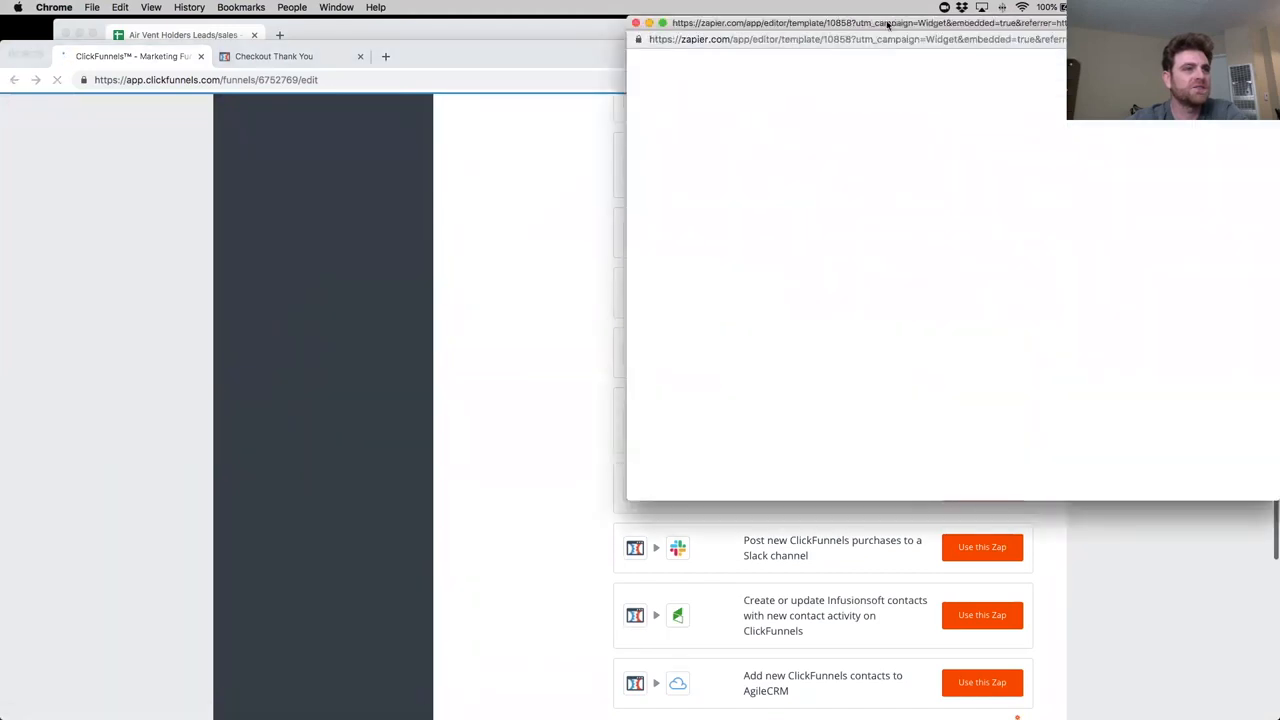
{"action": "left_click_drag", "start_coordinate": [884, 22], "coordinate": [856, 22]}
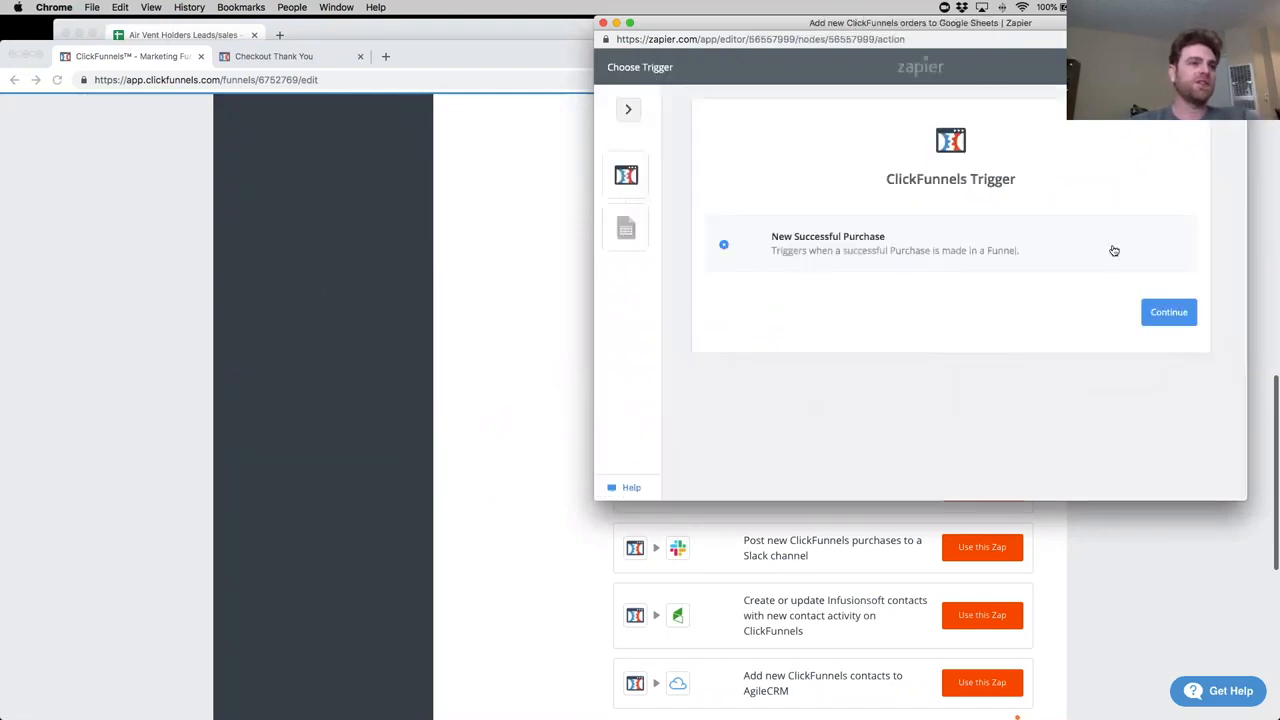
Accept the New Successful Purchase trigger and save ClickFunnels #4 as its account.
{"action": "left_click", "coordinate": [1158, 311]}
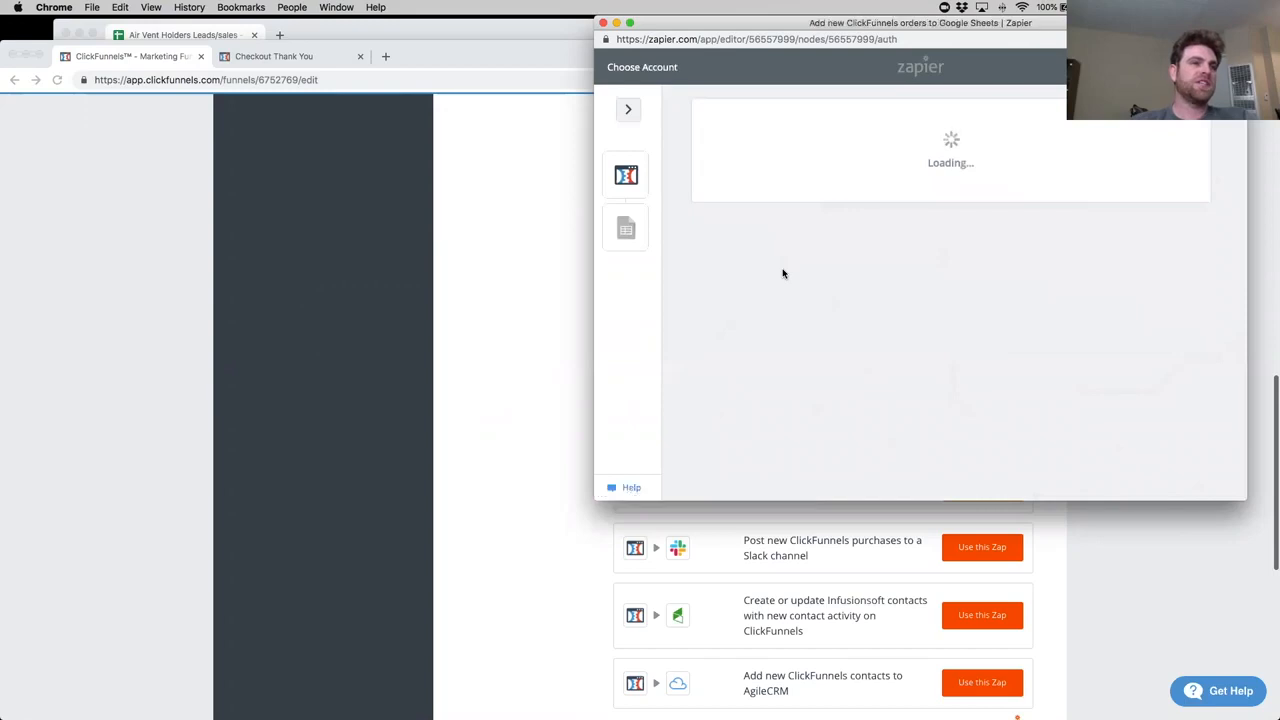
{"action": "scroll", "coordinate": [834, 343], "scroll_direction": "down", "scroll_amount": 5}
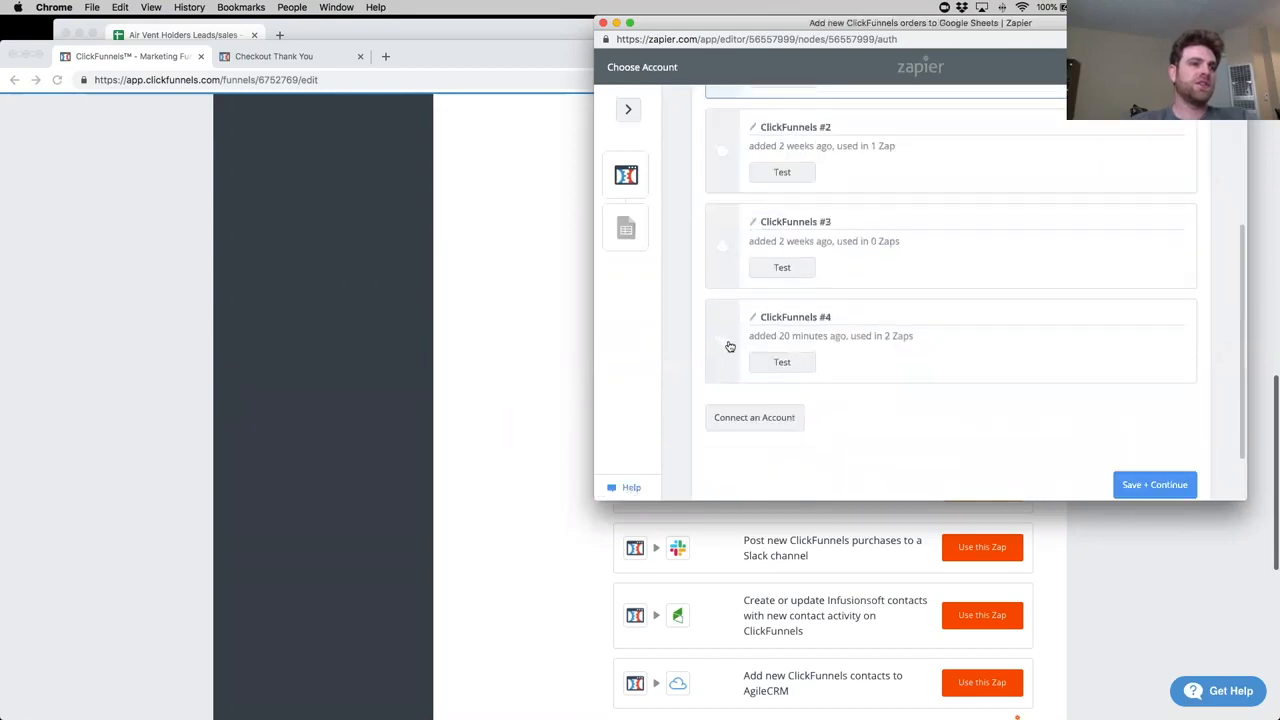
{"action": "left_click", "coordinate": [735, 349]}
{"action": "left_click", "coordinate": [1184, 486]}
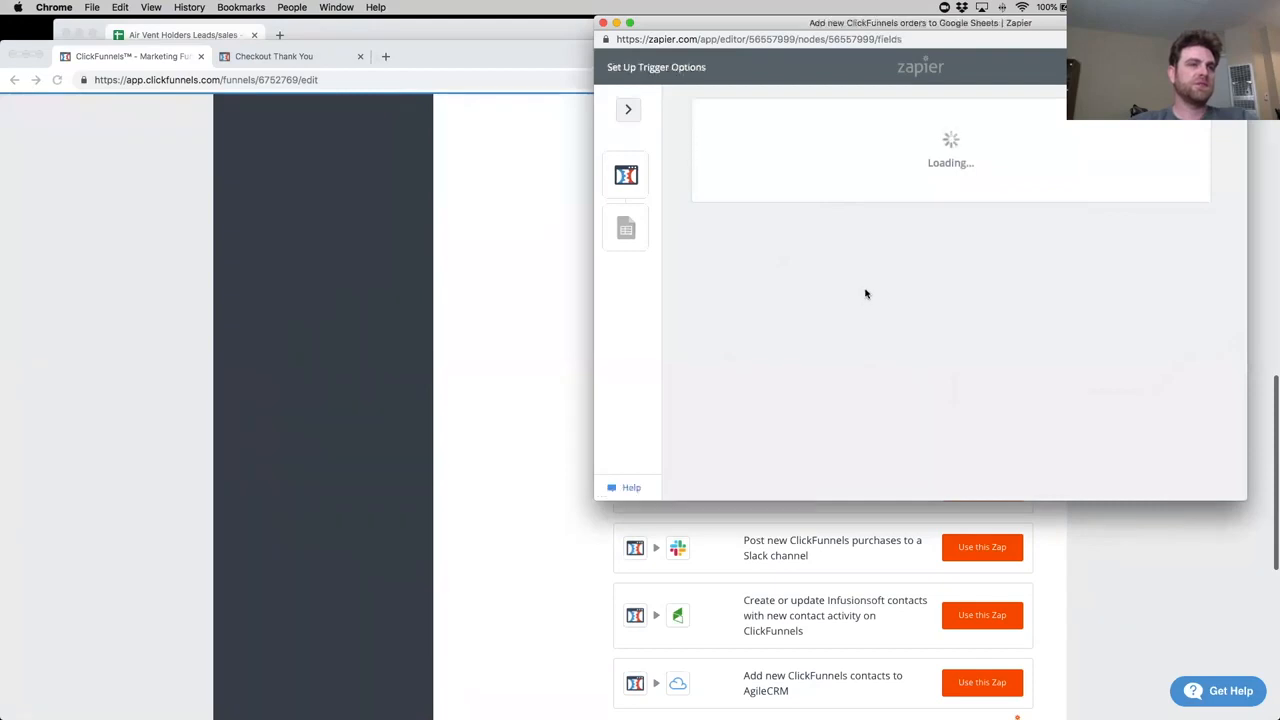
Set the trigger to watch Round Table (share funnel) across All Funnel Steps.
{"action": "left_click", "coordinate": [1166, 266]}
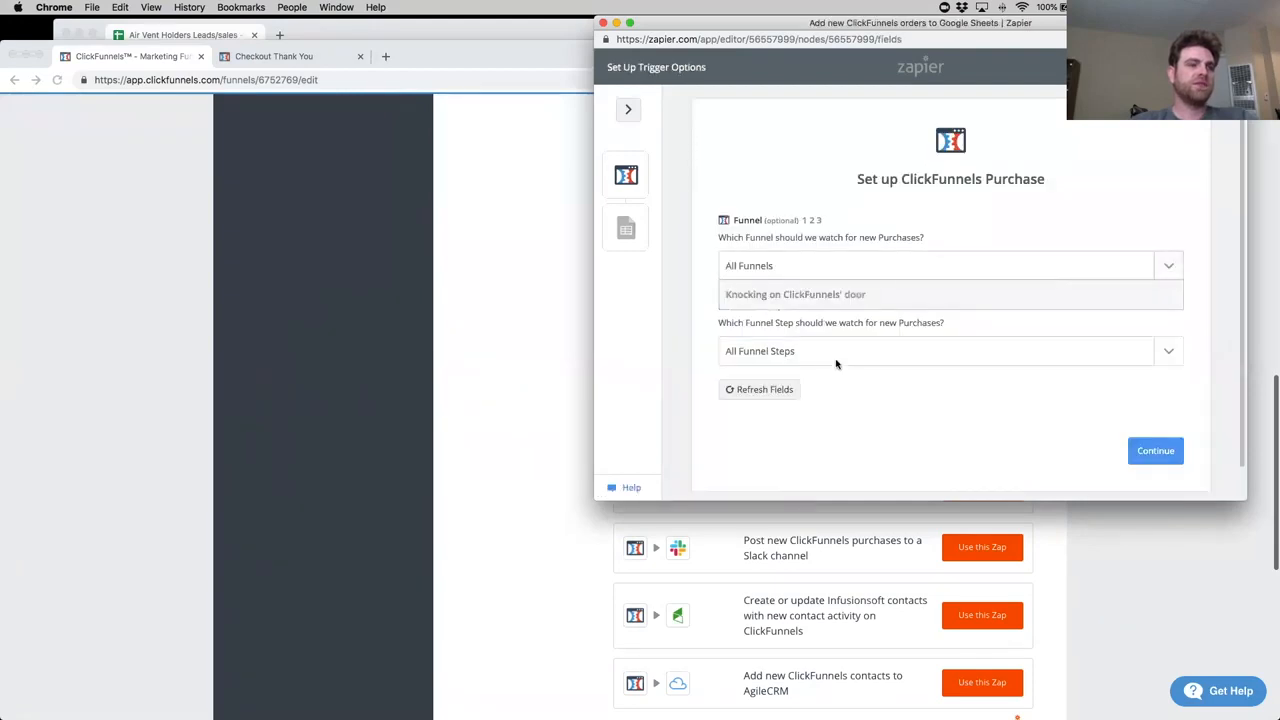
{"action": "scroll", "coordinate": [805, 334], "scroll_direction": "down", "scroll_amount": 1}
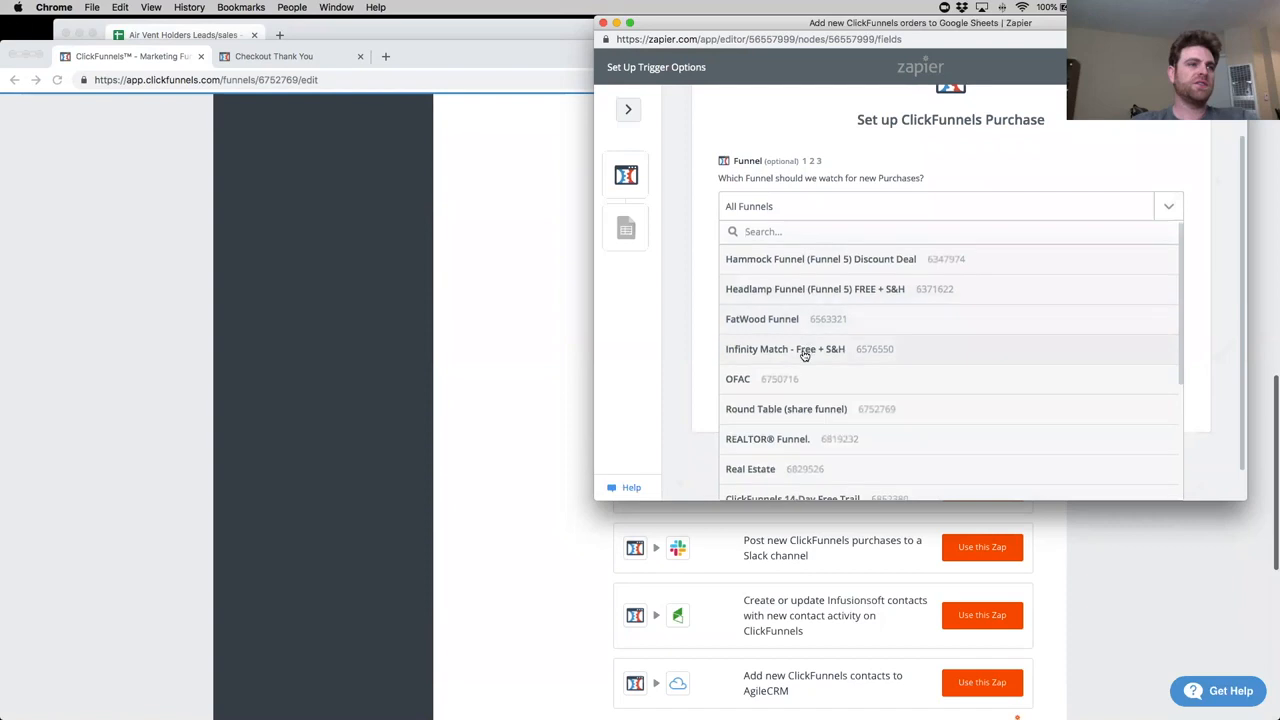
{"action": "left_click", "coordinate": [806, 404]}
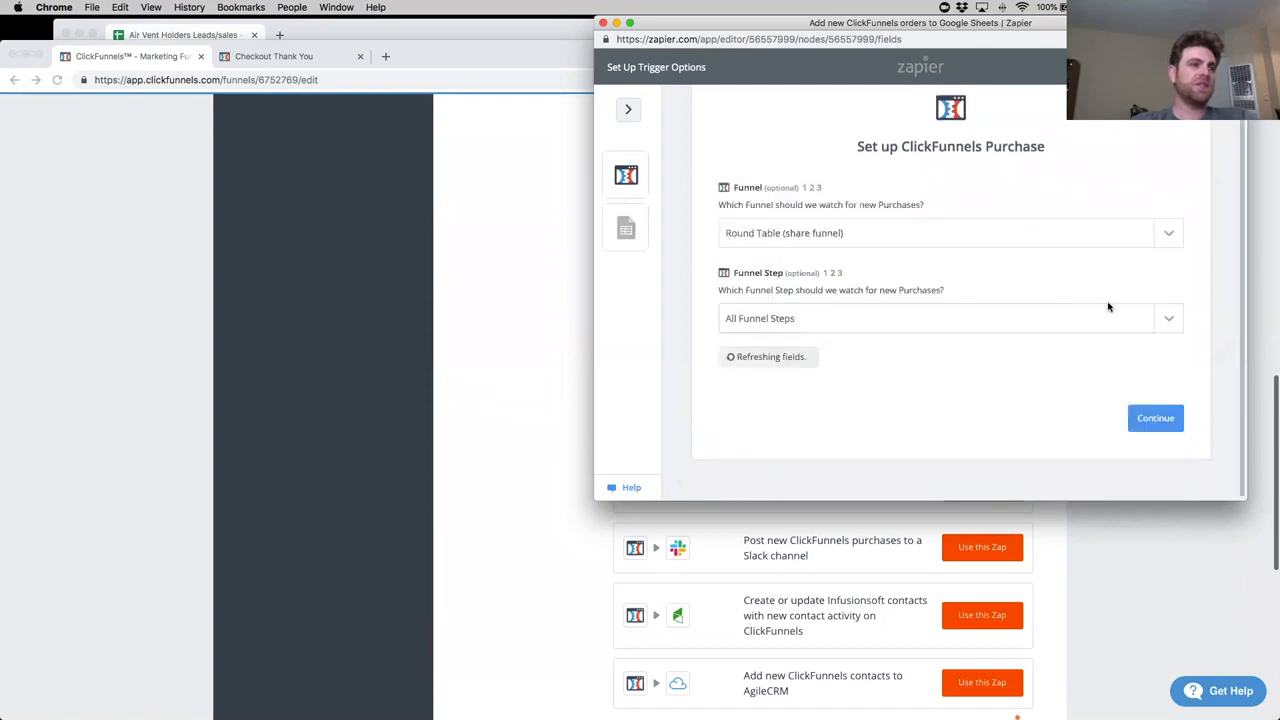
{"action": "left_click", "coordinate": [1153, 420]}
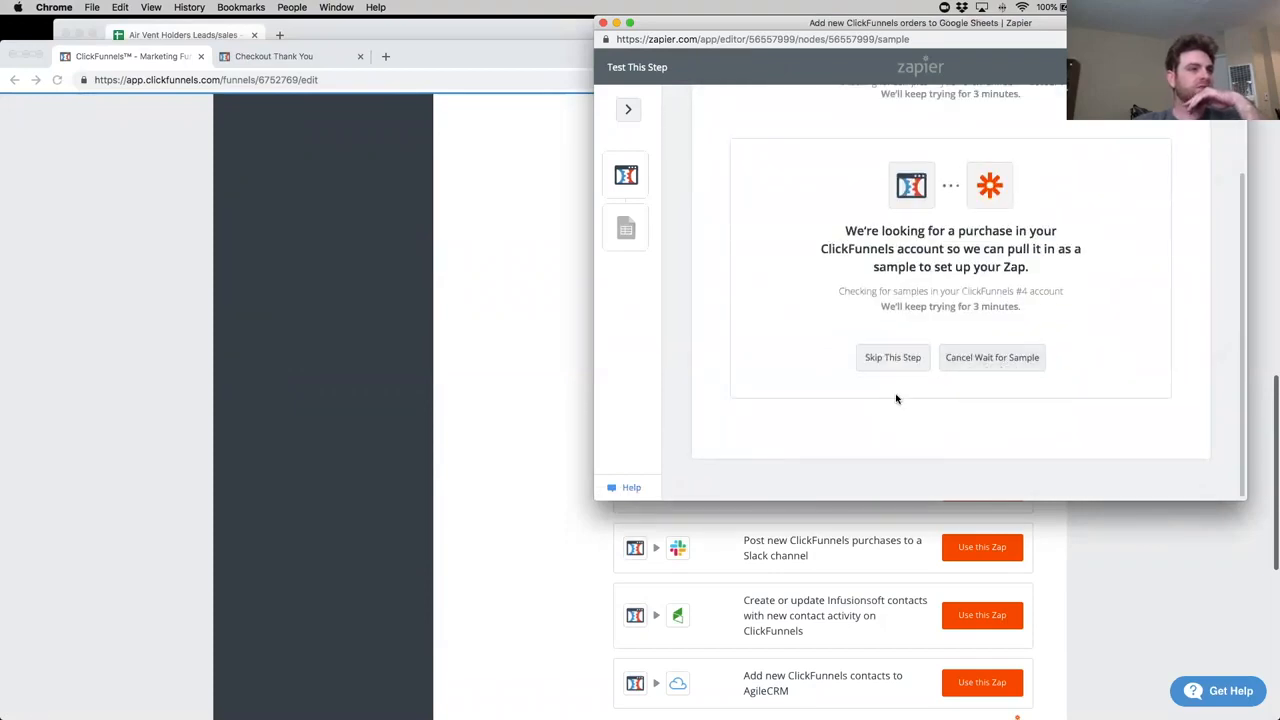
Retry the purchase sample search, skip the trigger test and continue to the Google Sheets action without samples.
{"action": "left_click", "coordinate": [986, 366]}
{"action": "left_click", "coordinate": [975, 366]}
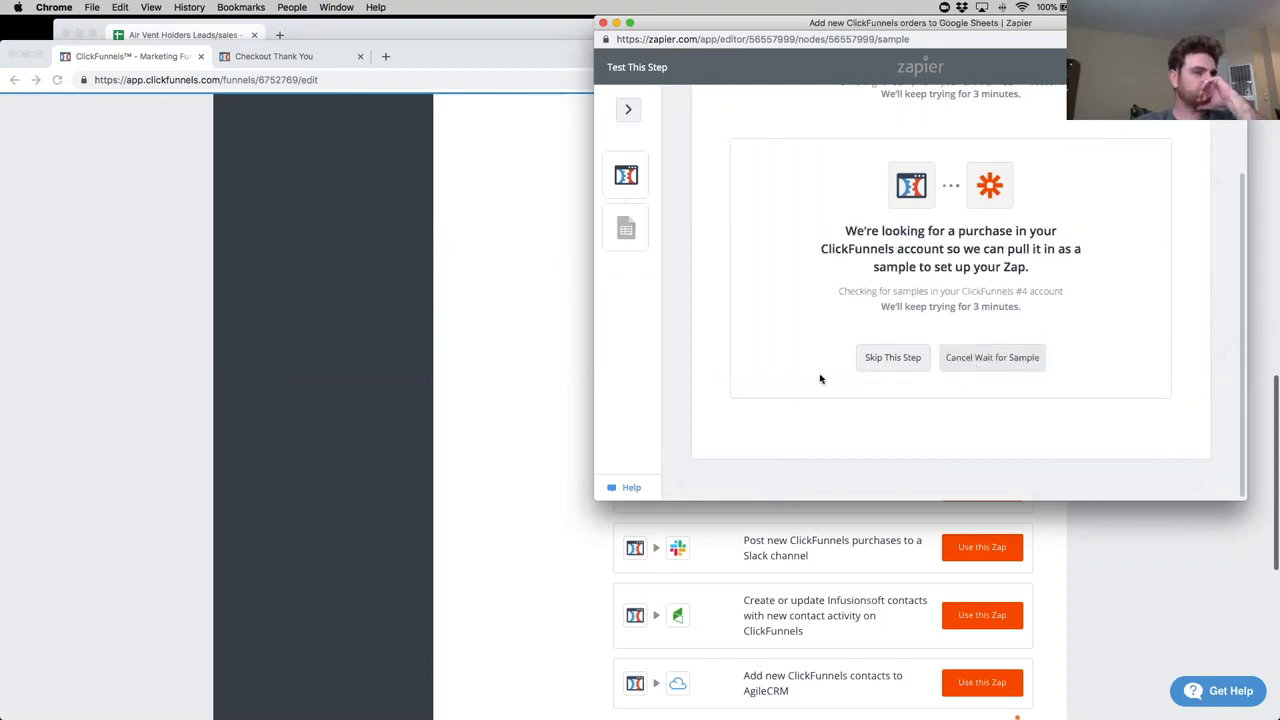
{"action": "left_click", "coordinate": [876, 370]}
{"action": "left_click", "coordinate": [1006, 362]}
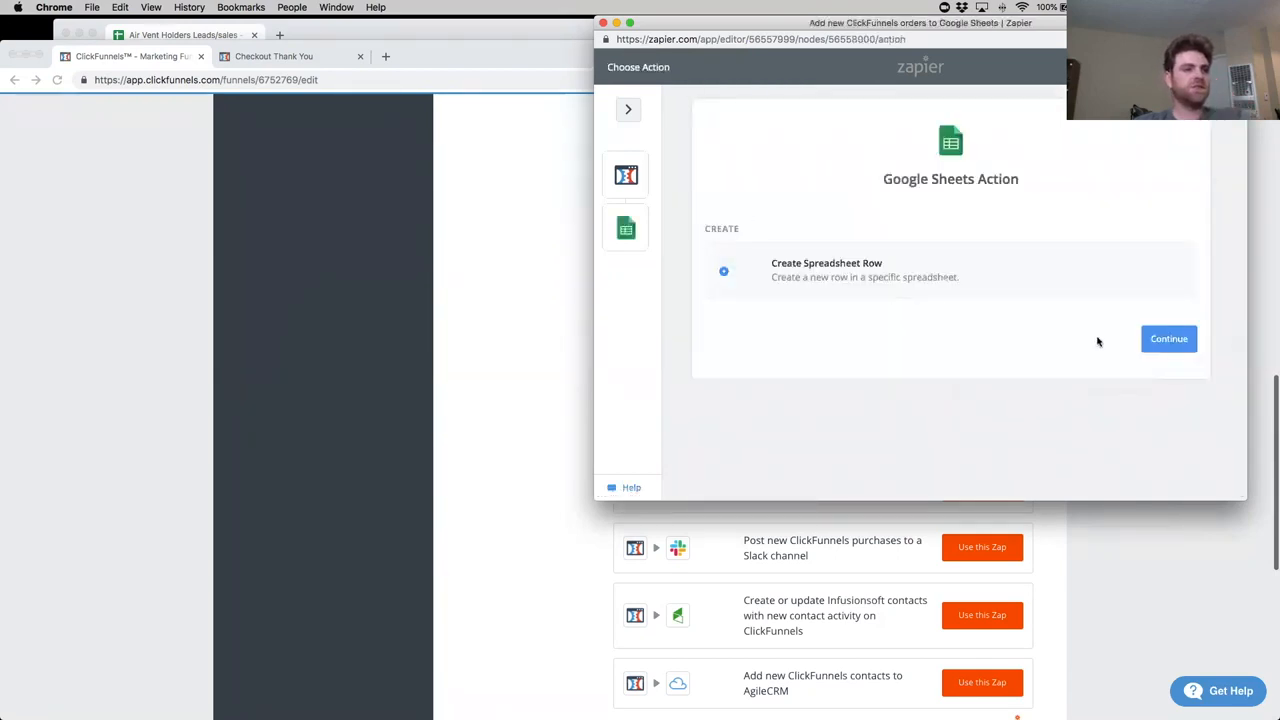
Accept the Create Spreadsheet Row action and save the Ecomm Round Table Google Sheets account for it.
{"action": "left_click", "coordinate": [1160, 340]}
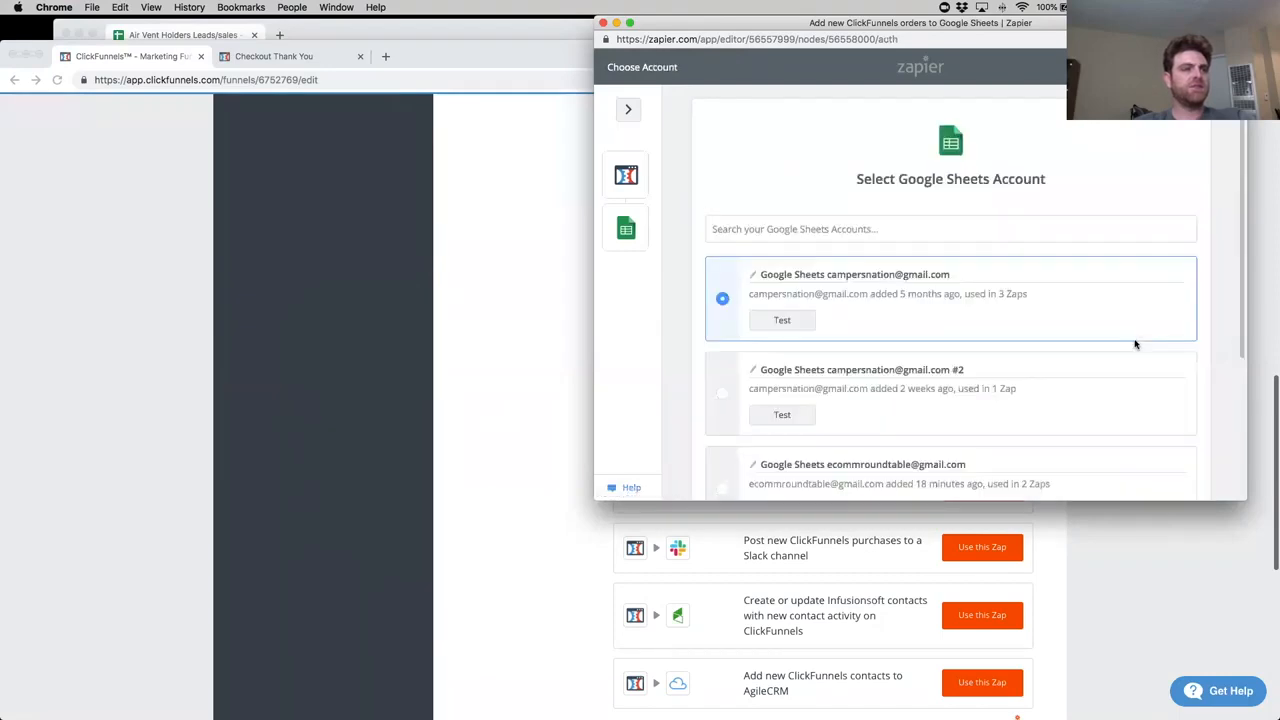
{"action": "scroll", "coordinate": [1134, 343], "scroll_direction": "down", "scroll_amount": 4}
{"action": "left_click", "coordinate": [724, 274]}
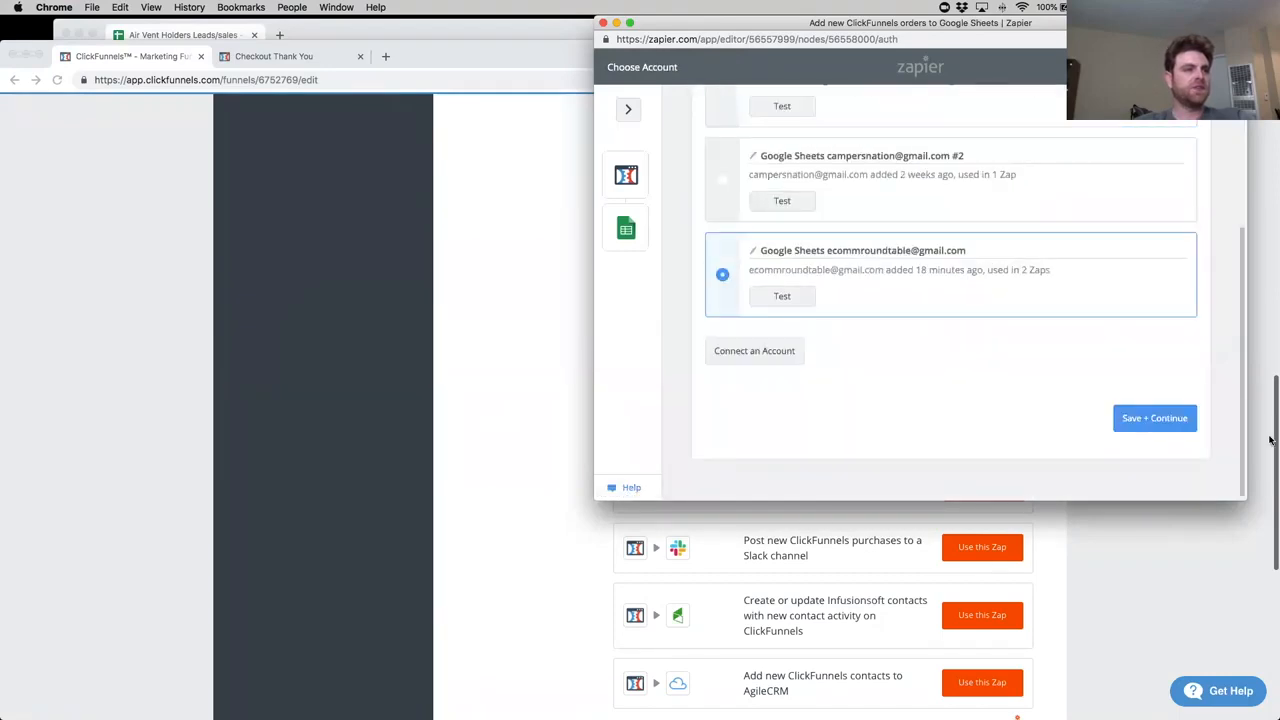
{"action": "left_click", "coordinate": [1145, 417]}
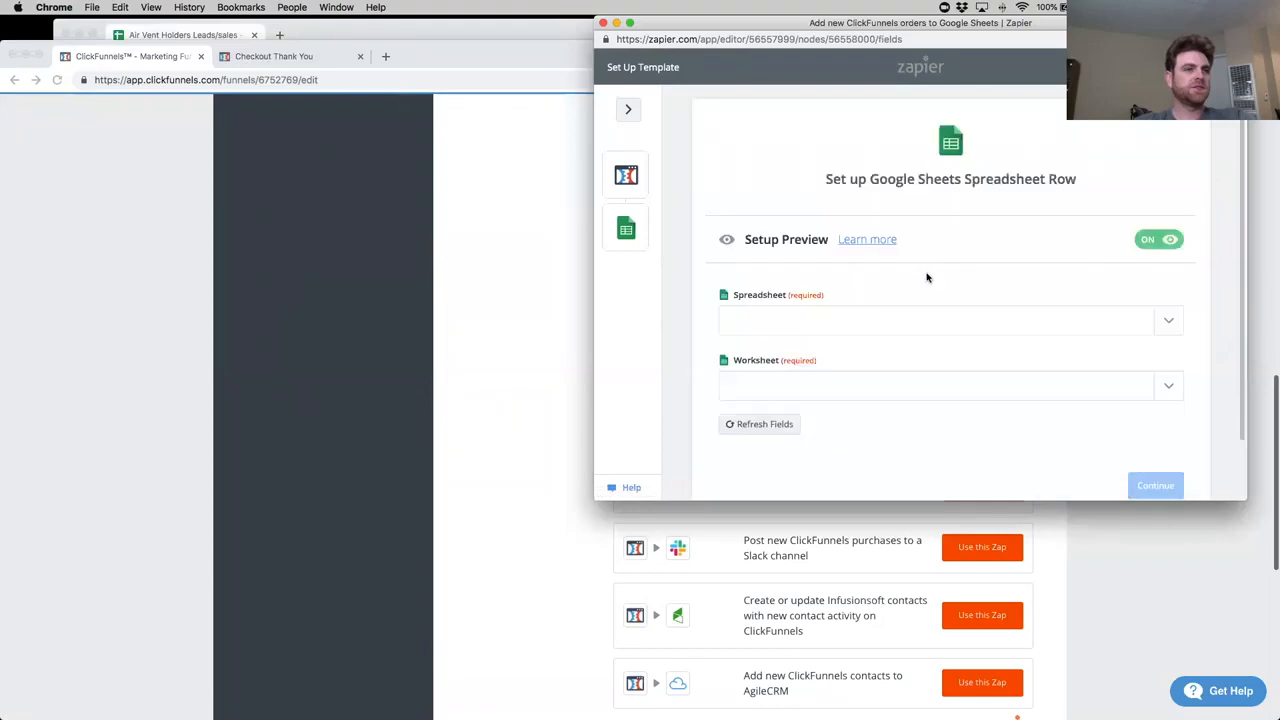
Set the new row's destination to the Air Vent Holders Leads/sales spreadsheet and its Sheet1 worksheet.
{"action": "left_click", "coordinate": [1170, 254]}
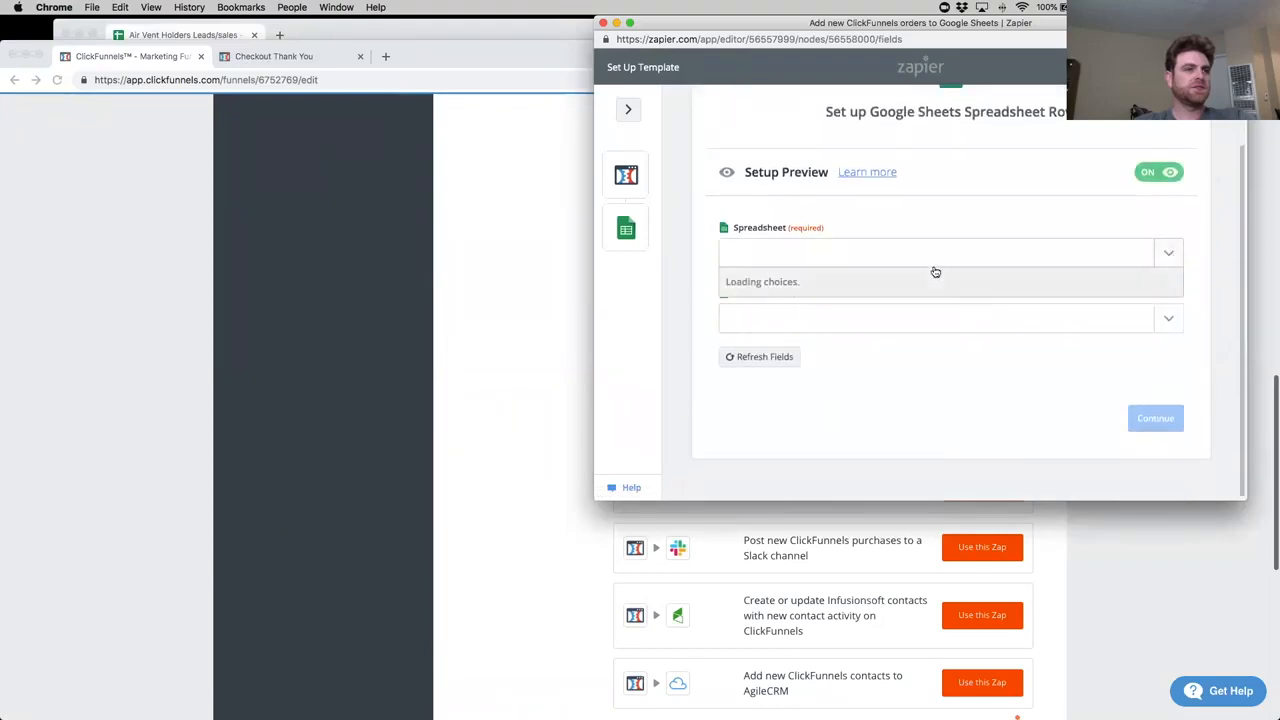
{"action": "left_click", "coordinate": [840, 345]}
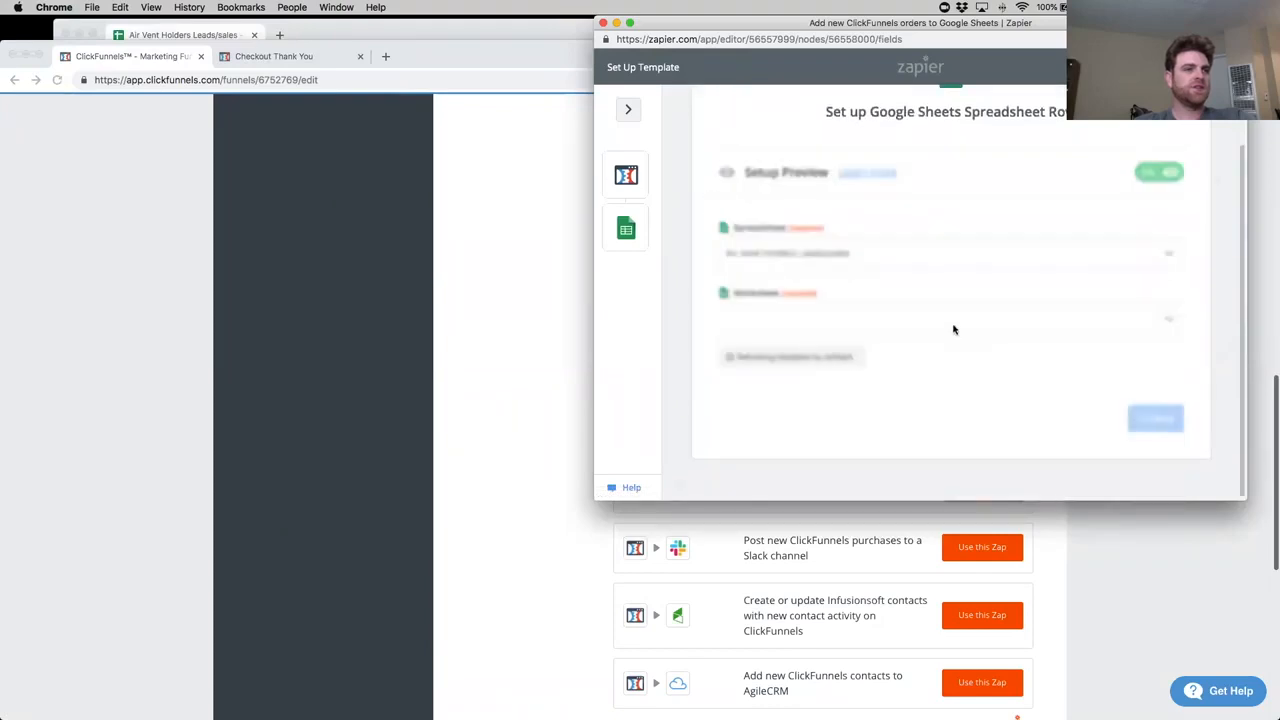
{"action": "left_click", "coordinate": [1166, 320]}
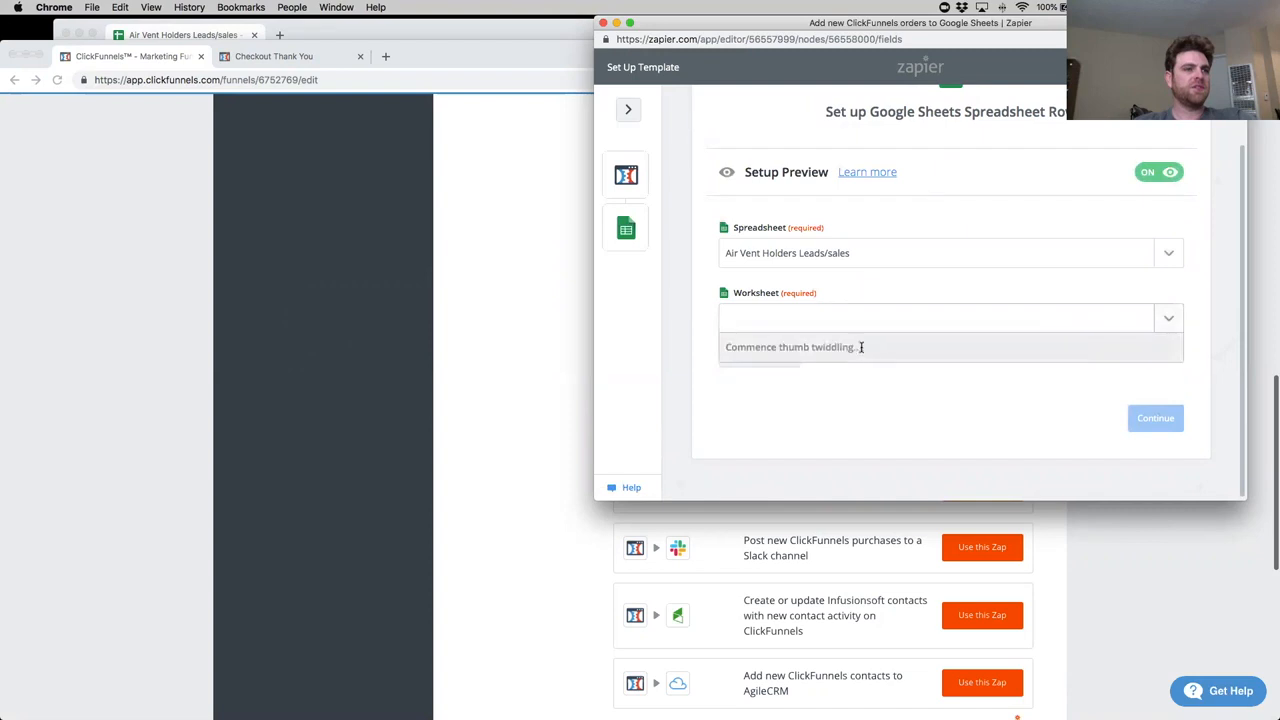
{"action": "left_click", "coordinate": [827, 378]}
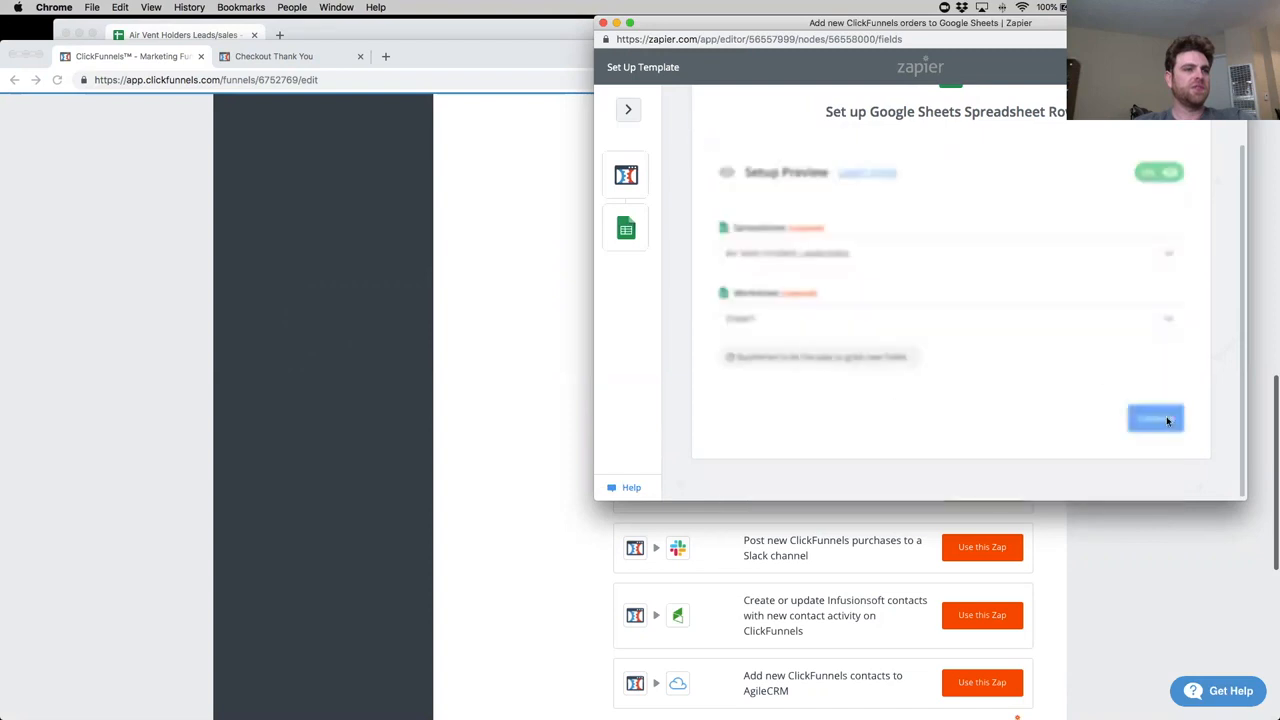
{"action": "scroll", "coordinate": [1100, 410], "scroll_direction": "down", "scroll_amount": 3}
{"action": "scroll", "coordinate": [1000, 400], "scroll_direction": "up", "scroll_amount": 3}
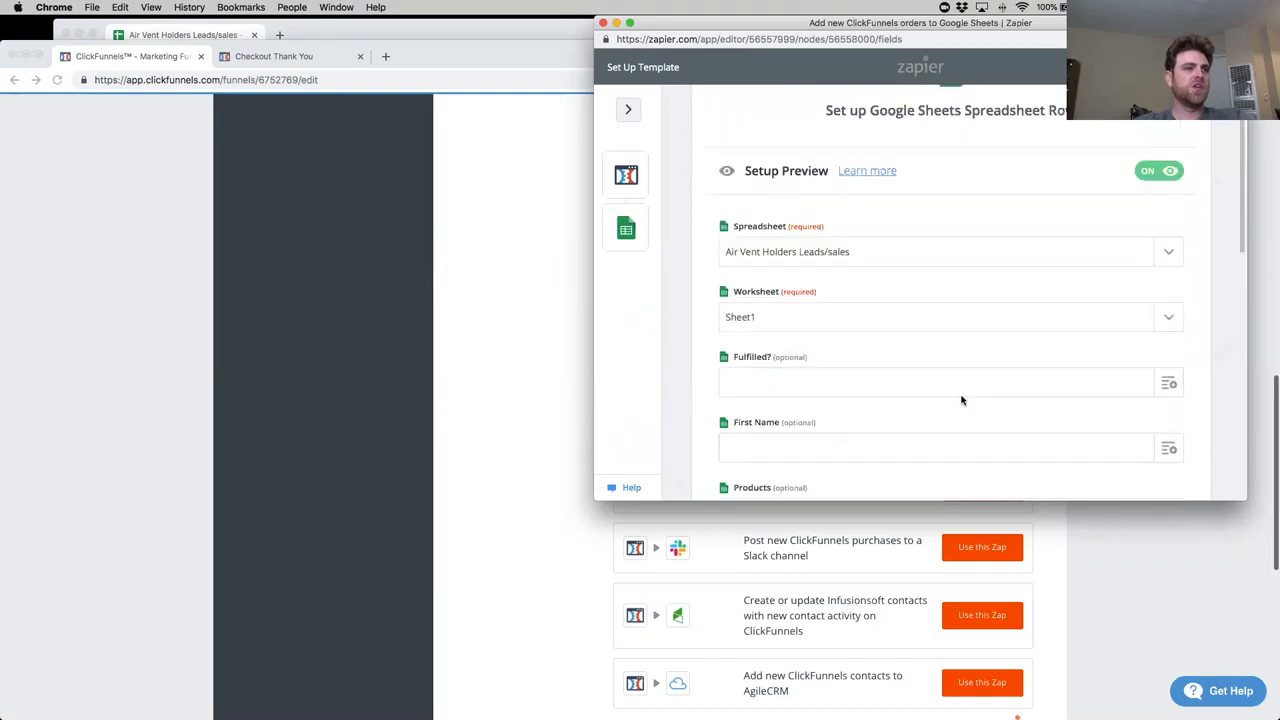
Examine the column mappings from Fulfilled? to City, switching the setup preview on and off to compare sample values with field names.
{"action": "scroll", "coordinate": [890, 400], "scroll_direction": "down", "scroll_amount": 1}
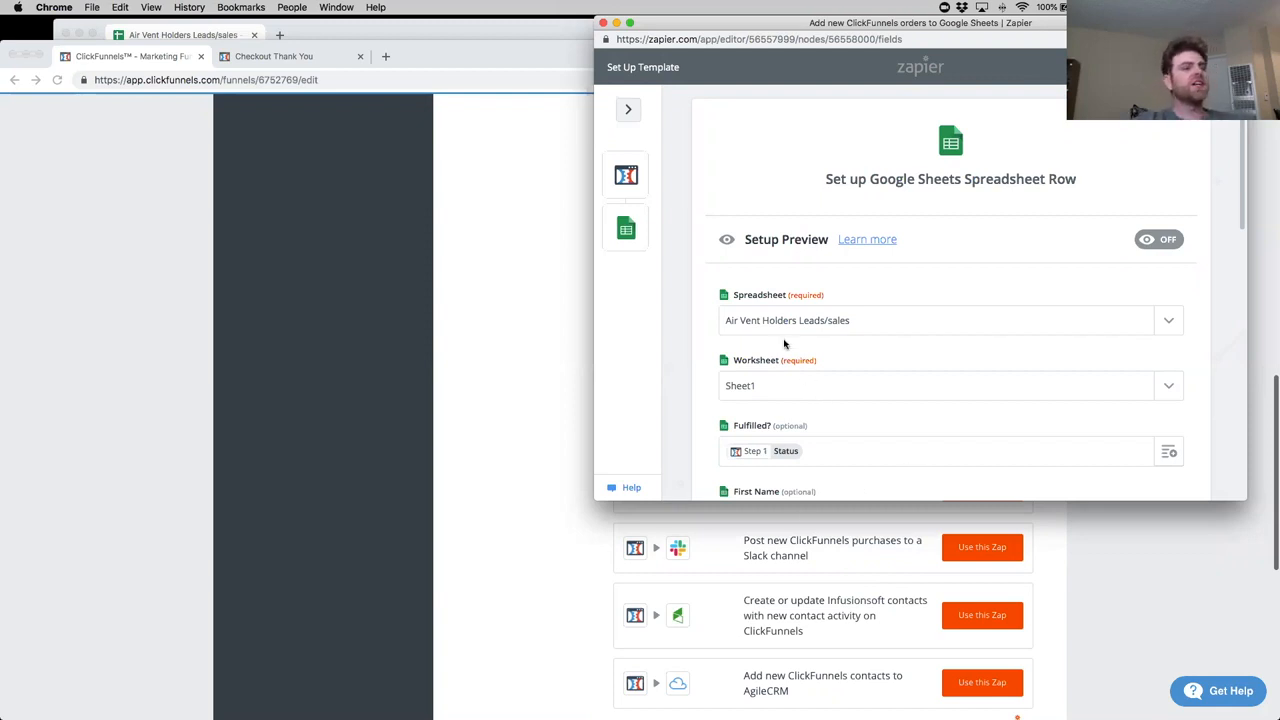
{"action": "scroll", "coordinate": [826, 349], "scroll_direction": "down", "scroll_amount": 3}
{"action": "scroll", "coordinate": [868, 375], "scroll_direction": "down", "scroll_amount": 3}
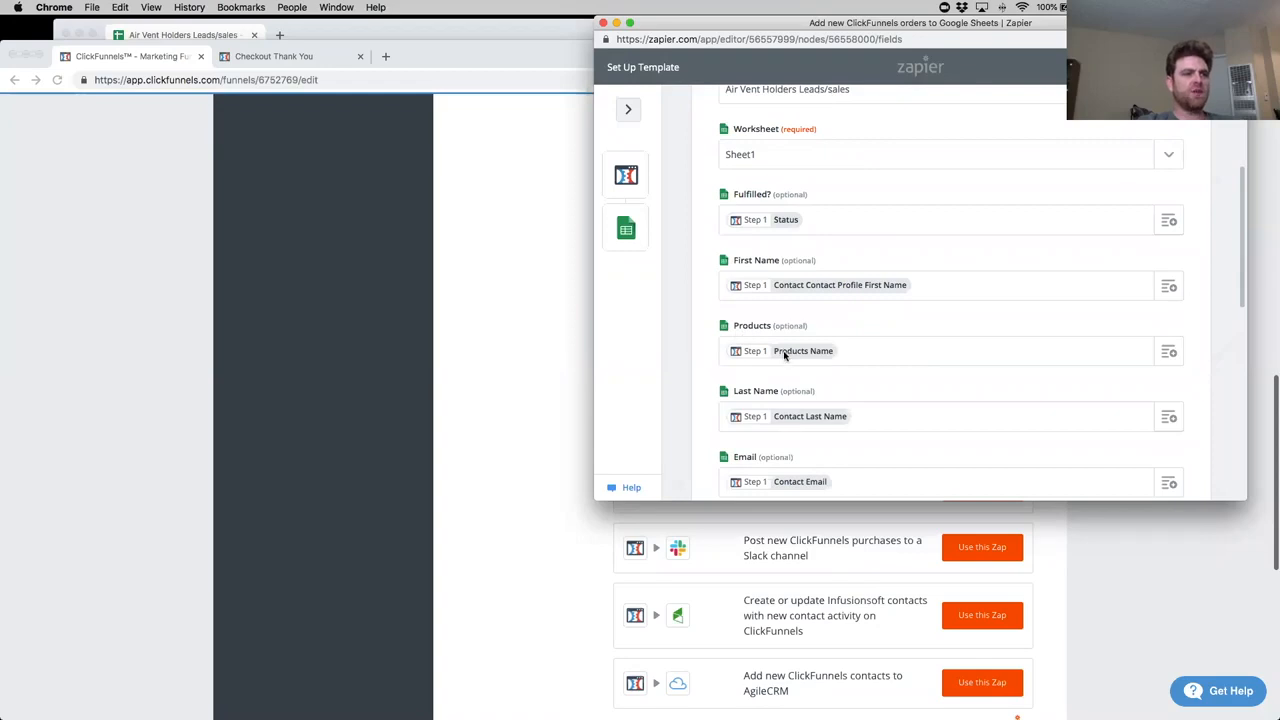
{"action": "scroll", "coordinate": [989, 357], "scroll_direction": "up", "scroll_amount": 5}
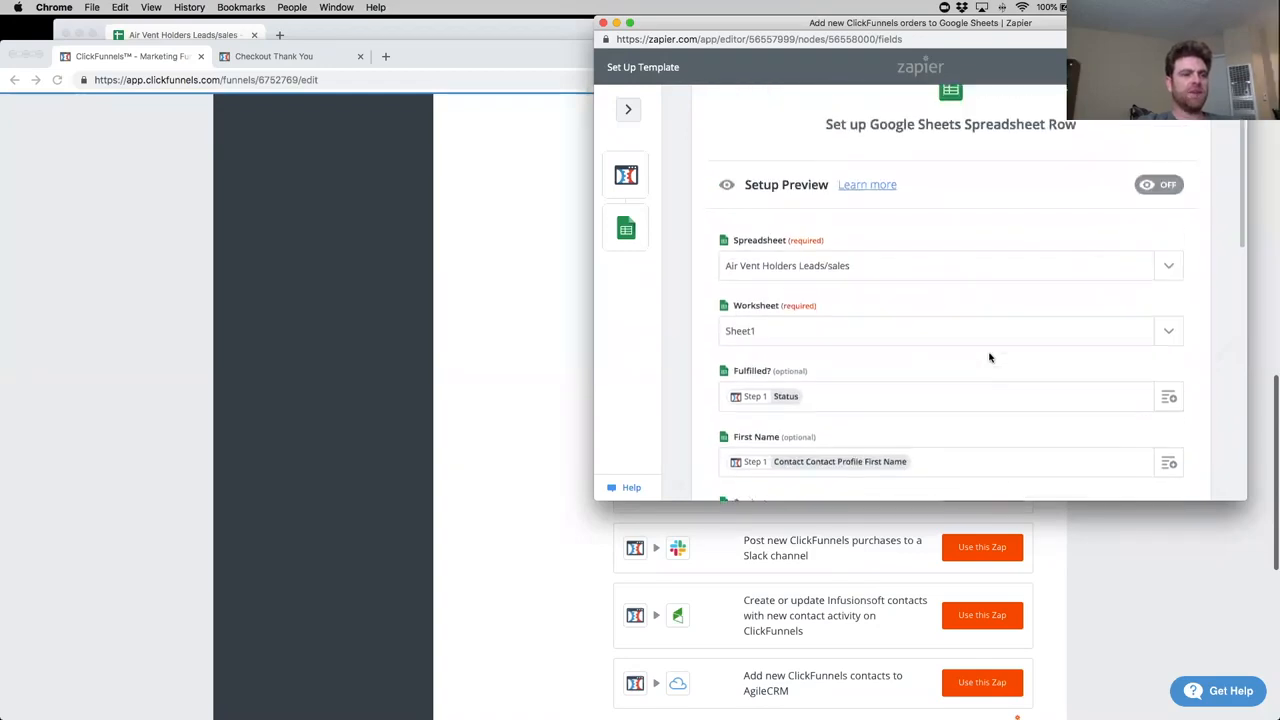
{"action": "left_click", "coordinate": [1157, 198]}
{"action": "scroll", "coordinate": [966, 294], "scroll_direction": "down", "scroll_amount": 3}
{"action": "scroll", "coordinate": [793, 396], "scroll_direction": "down", "scroll_amount": 3}
{"action": "scroll", "coordinate": [794, 396], "scroll_direction": "down", "scroll_amount": 1}
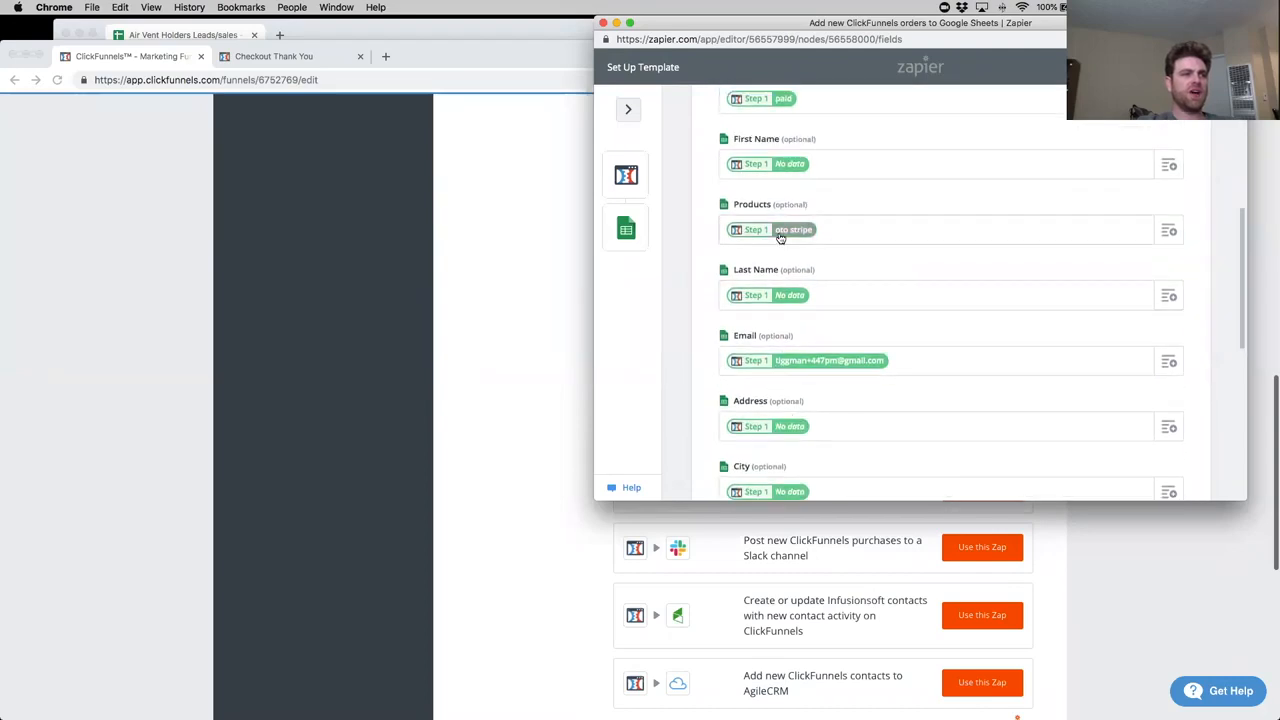
{"action": "scroll", "coordinate": [820, 251], "scroll_direction": "up", "scroll_amount": 5}
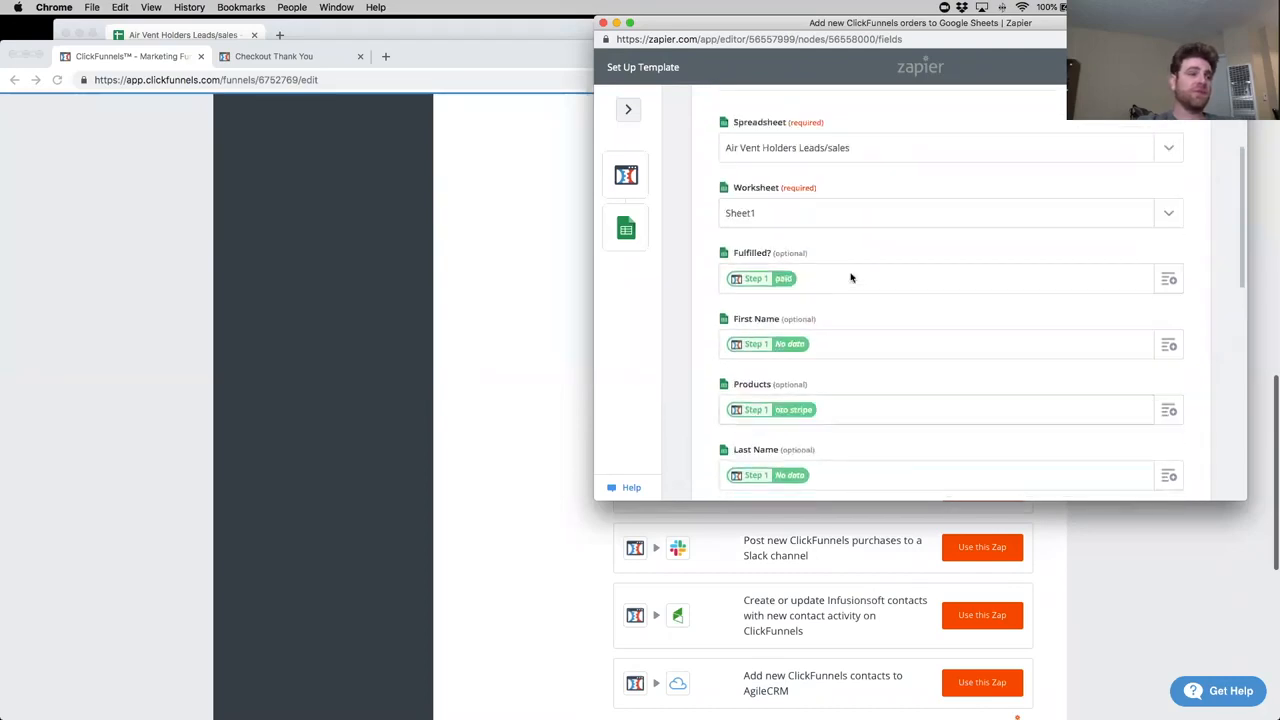
{"action": "scroll", "coordinate": [1056, 265], "scroll_direction": "up", "scroll_amount": 3}
{"action": "left_click", "coordinate": [1152, 247]}
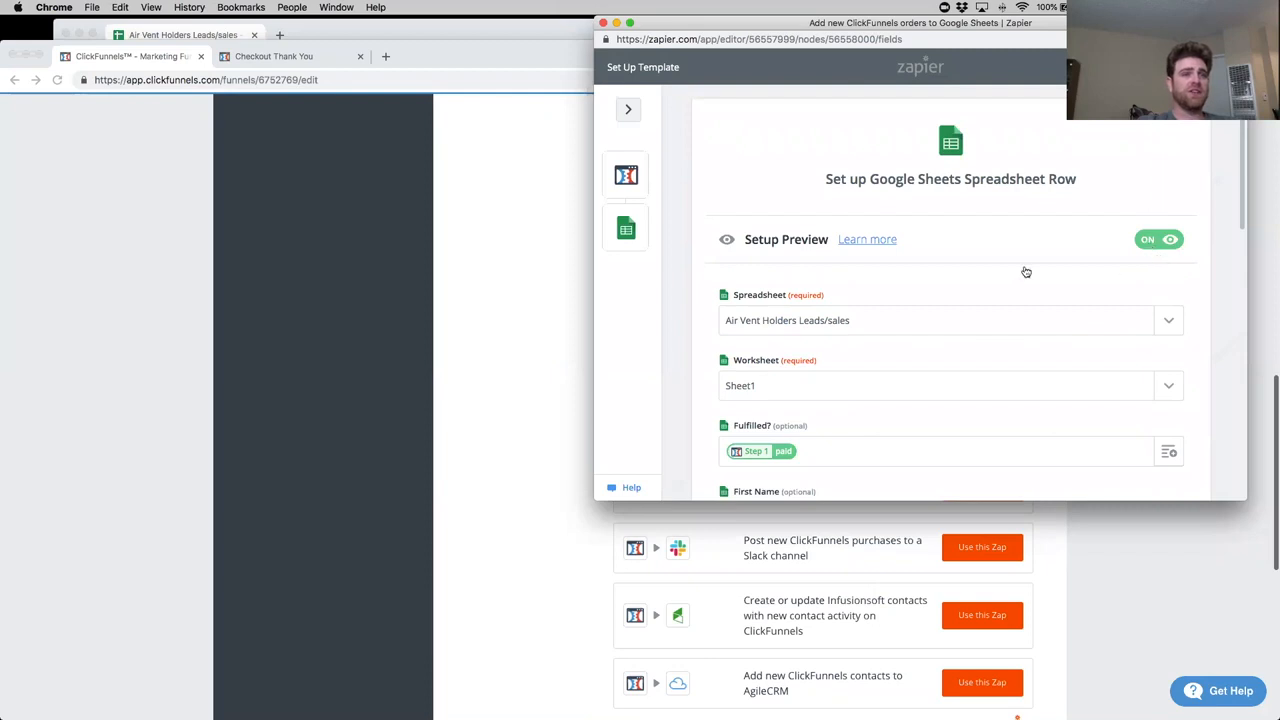
Check the State, Zip, Location and Paid mappings and continue to the Google Sheets test.
{"action": "scroll", "coordinate": [979, 279], "scroll_direction": "down", "scroll_amount": 10}
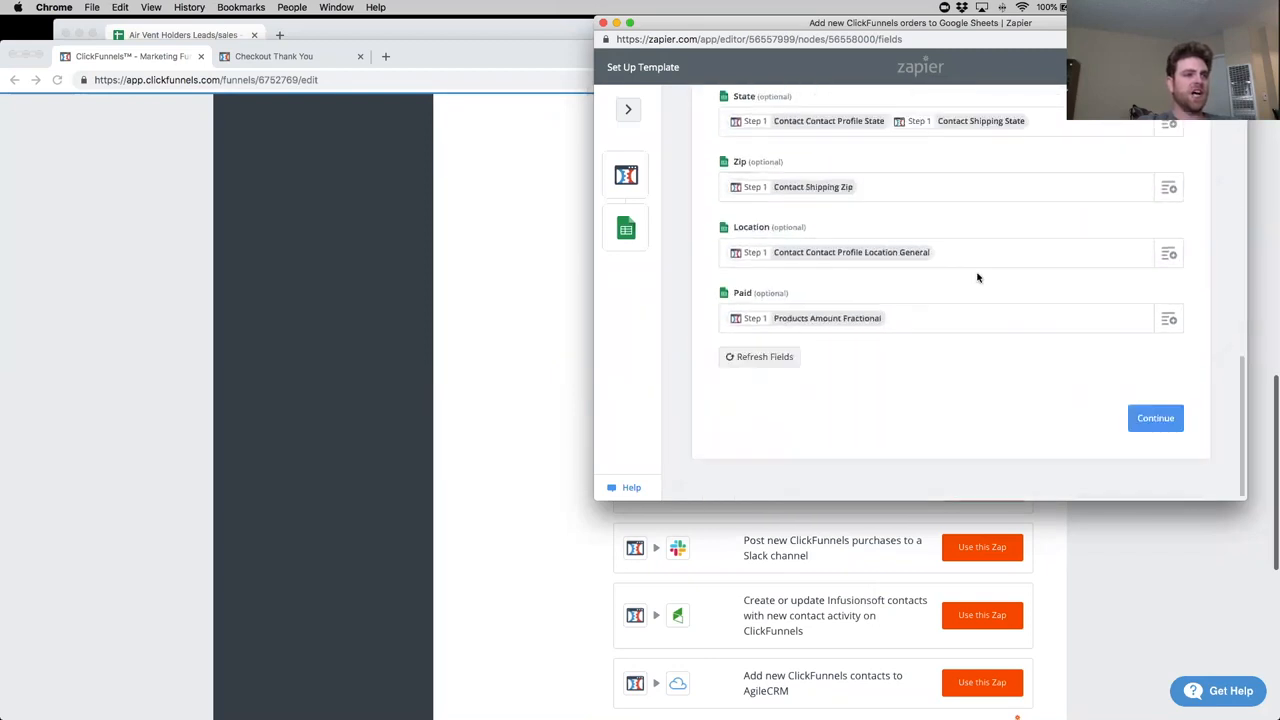
{"action": "left_click", "coordinate": [790, 376]}
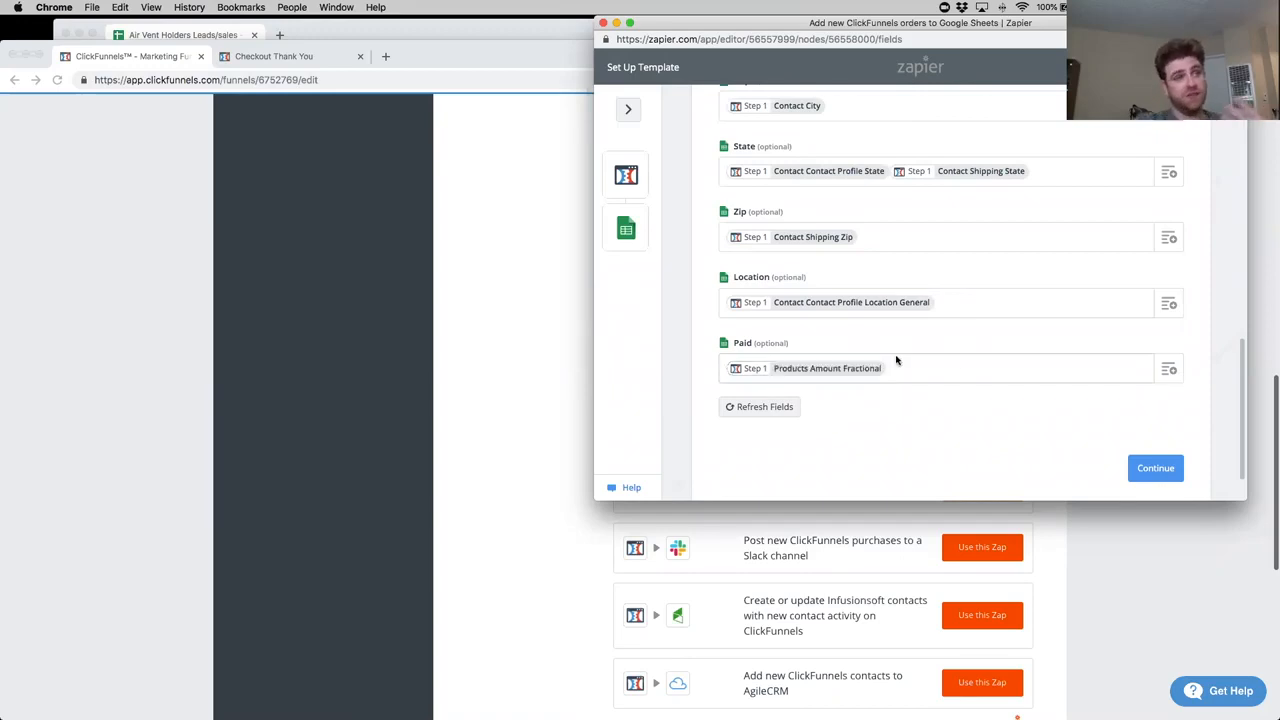
{"action": "left_click", "coordinate": [1155, 468]}
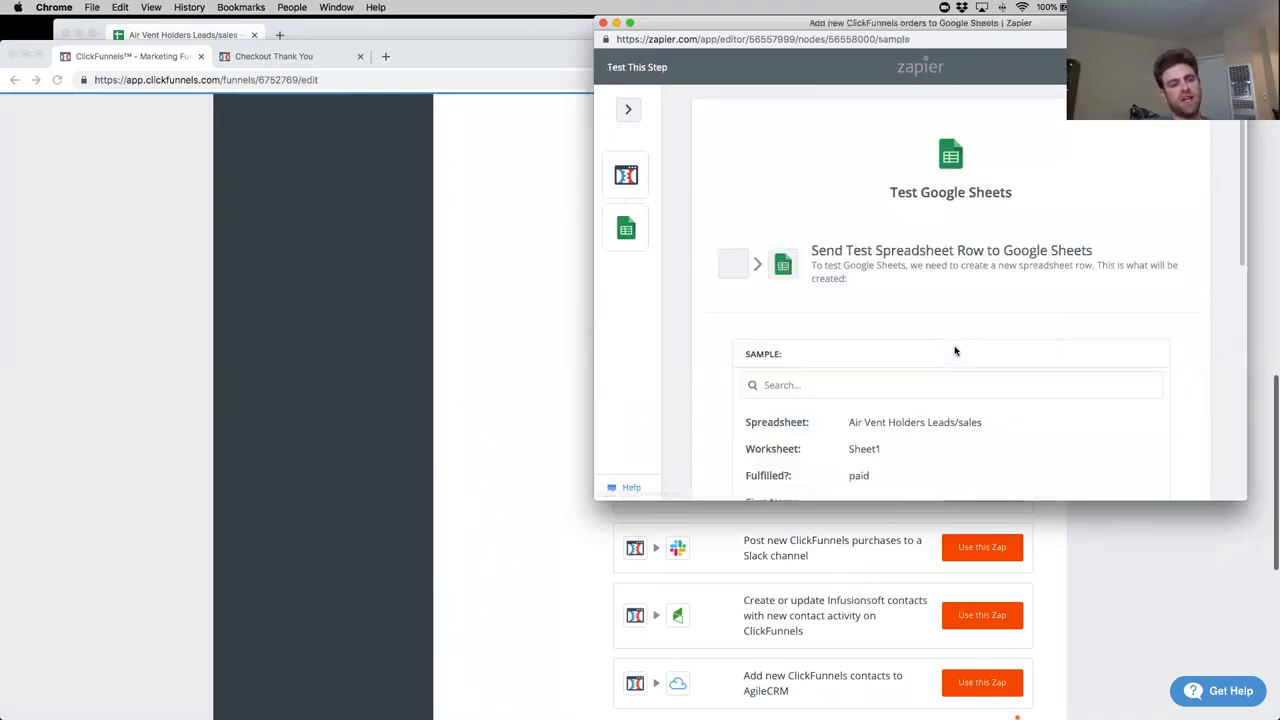
Examine the sample row's values and its list of empty fields before sending the test.
{"action": "scroll", "coordinate": [920, 340], "scroll_direction": "down", "scroll_amount": 3}
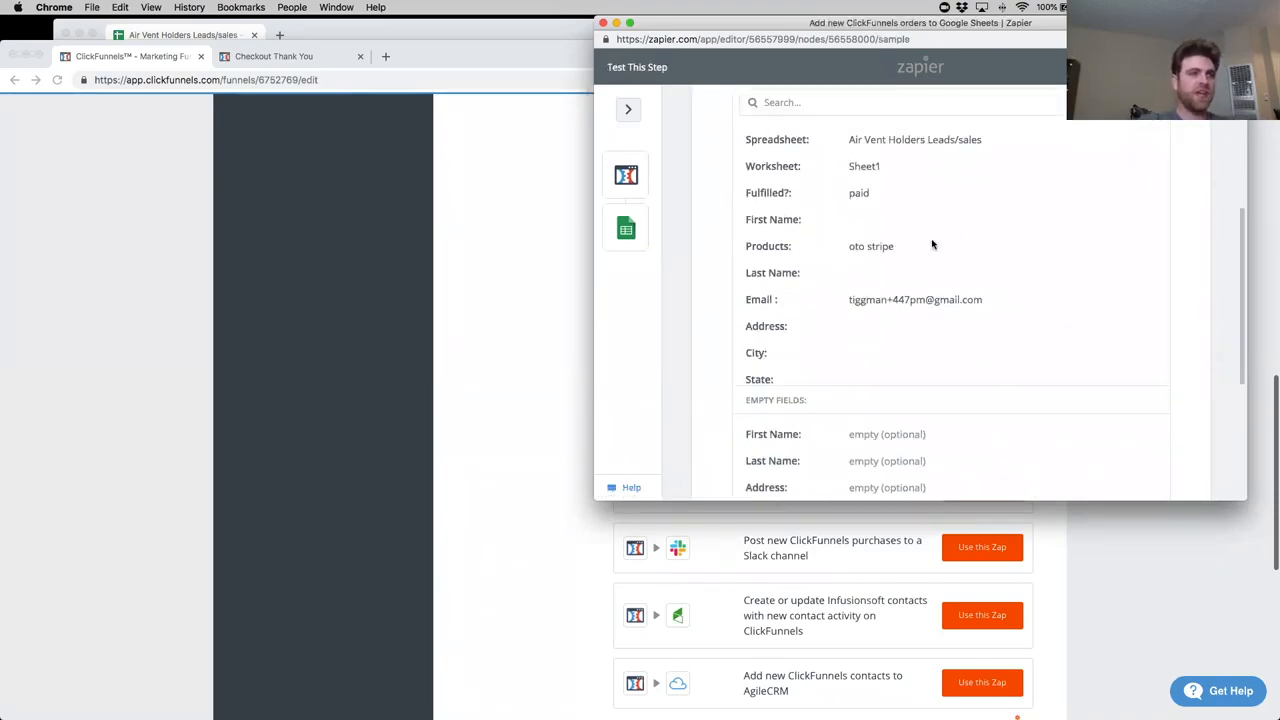
{"action": "scroll", "coordinate": [937, 326], "scroll_direction": "down", "scroll_amount": 4}
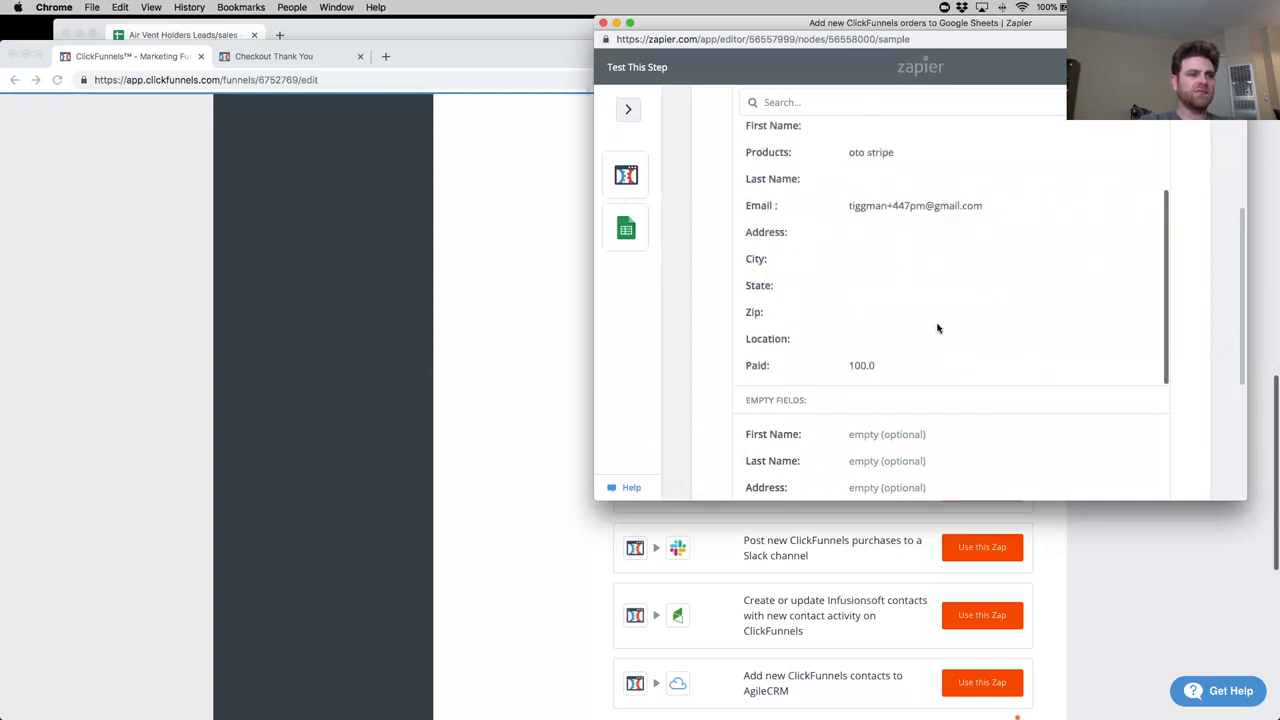
{"action": "scroll", "coordinate": [951, 351], "scroll_direction": "up", "scroll_amount": 2}
{"action": "scroll", "coordinate": [925, 315], "scroll_direction": "up", "scroll_amount": 1}
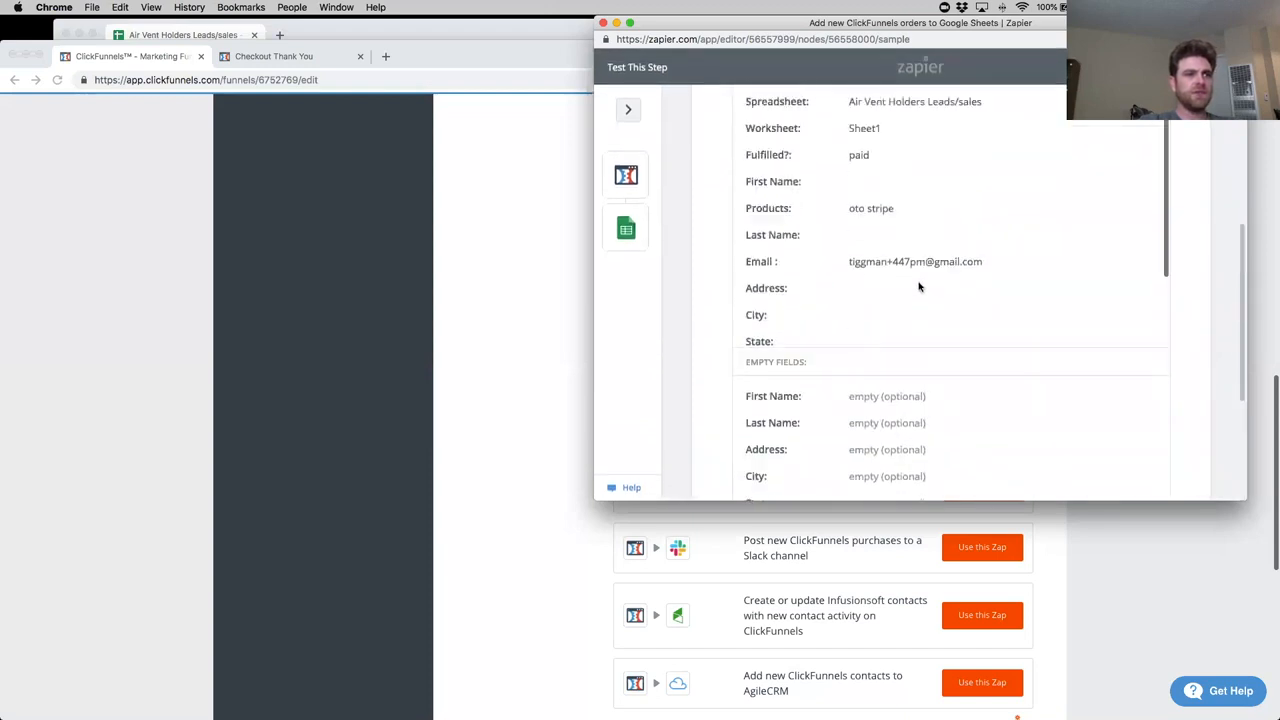
{"action": "scroll", "coordinate": [880, 305], "scroll_direction": "down", "scroll_amount": 1}
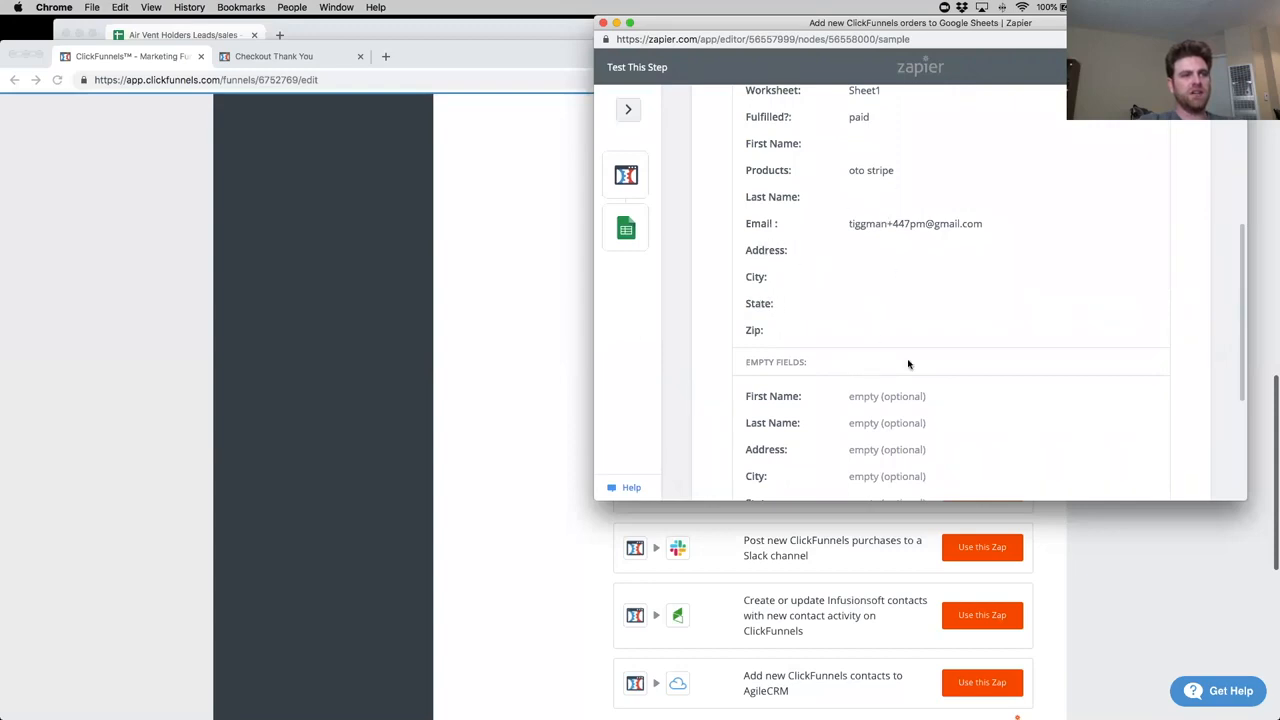
{"action": "scroll", "coordinate": [883, 262], "scroll_direction": "up", "scroll_amount": 1}
{"action": "scroll", "coordinate": [871, 206], "scroll_direction": "down", "scroll_amount": 2}
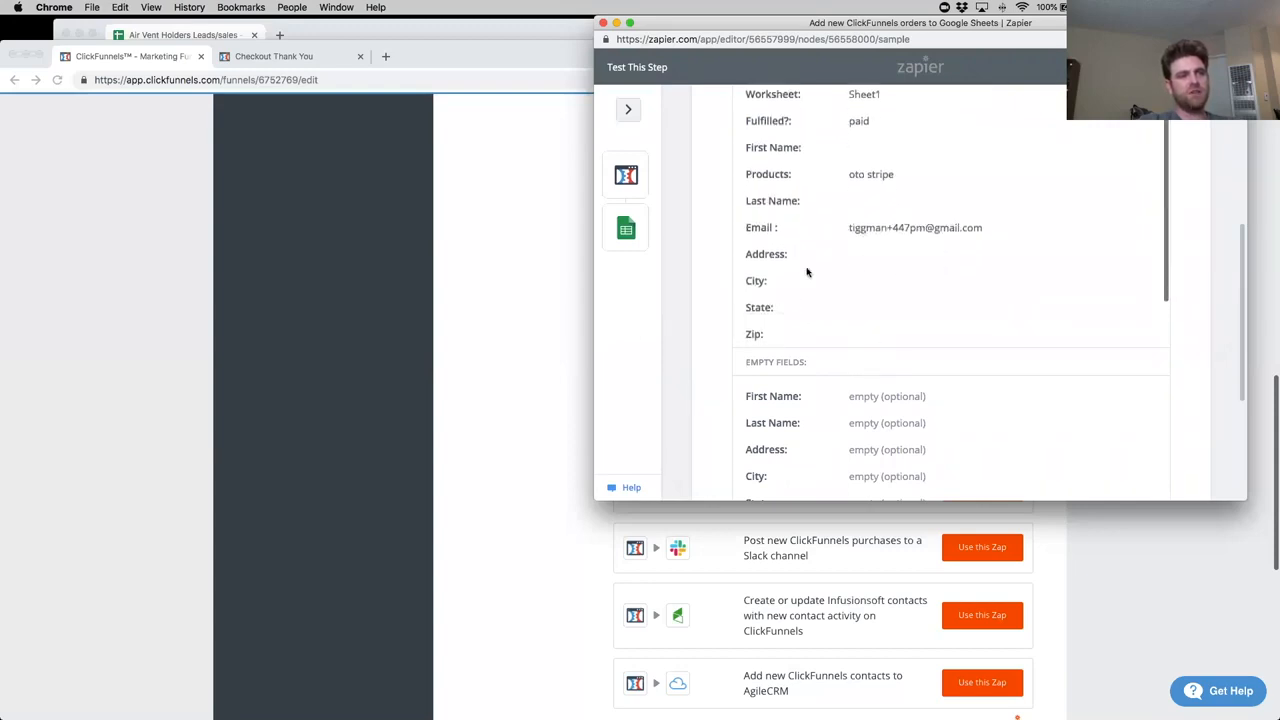
{"action": "scroll", "coordinate": [865, 285], "scroll_direction": "down", "scroll_amount": 5}
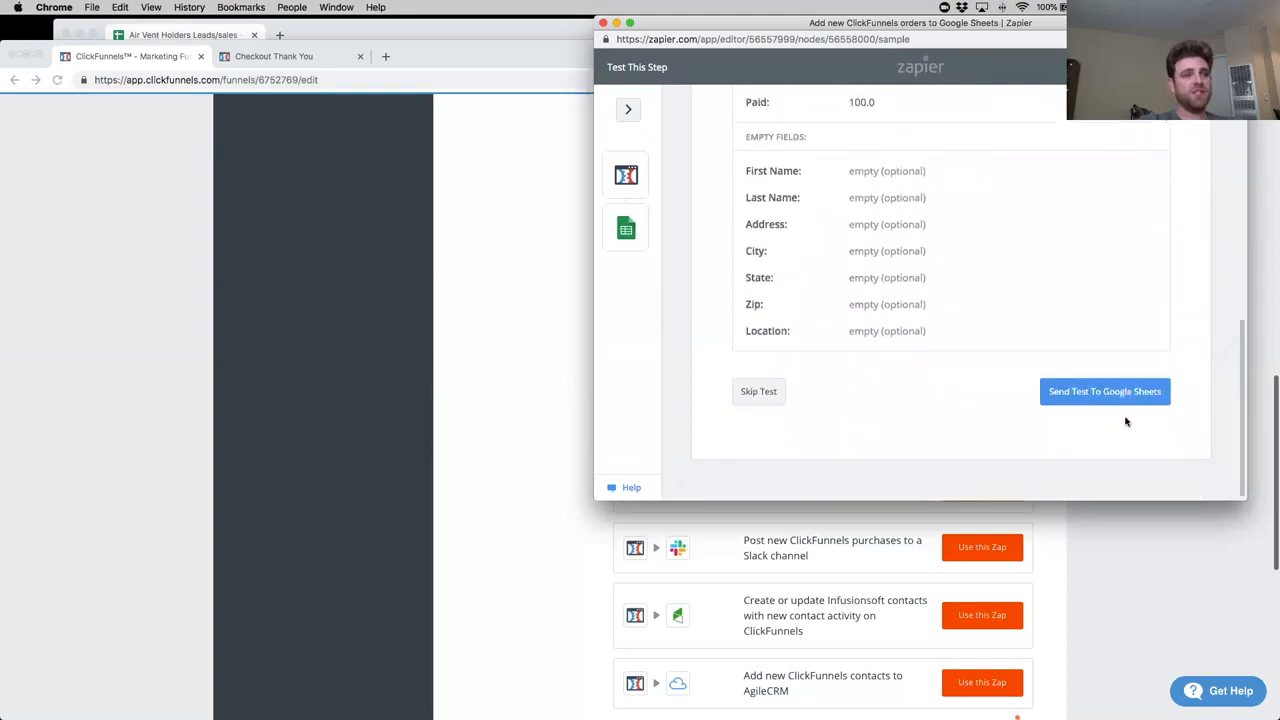
Send the test row to Google Sheets and check it in the Air Vent Holders Leads/sales sheet.
{"action": "left_click", "coordinate": [1103, 393]}
{"action": "left_click", "coordinate": [476, 38]}
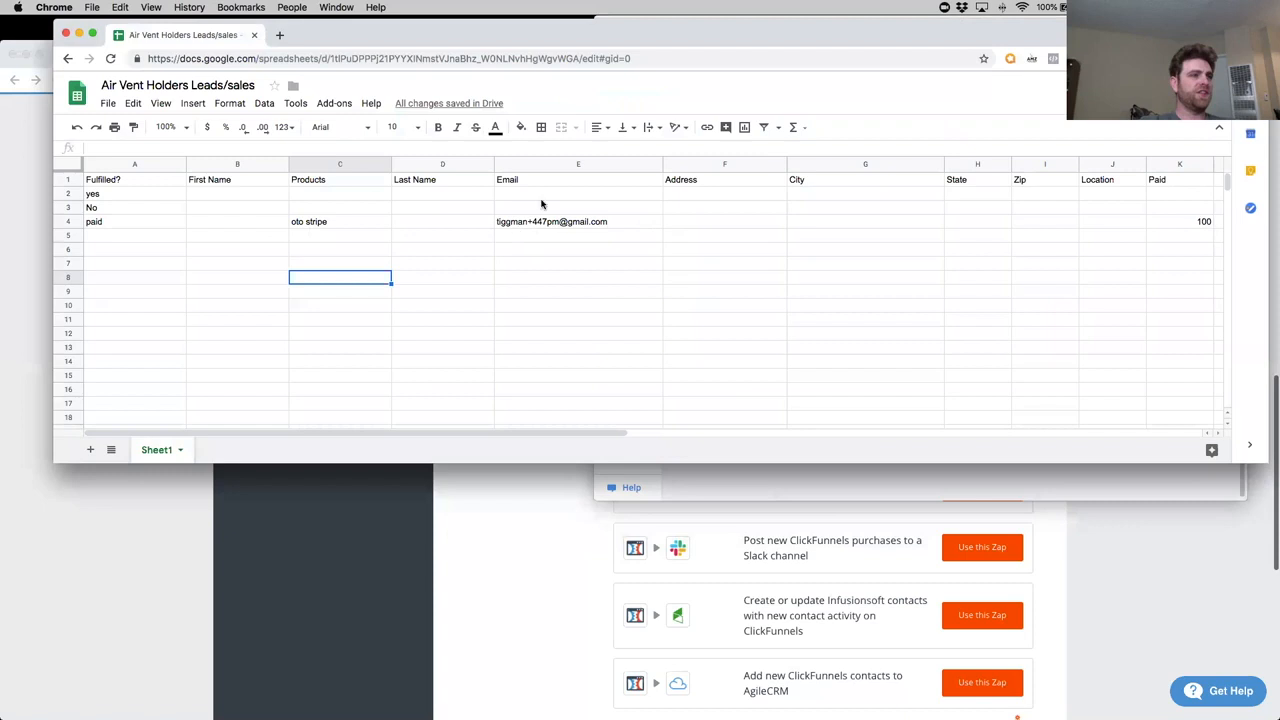
{"action": "left_click", "coordinate": [1106, 482]}
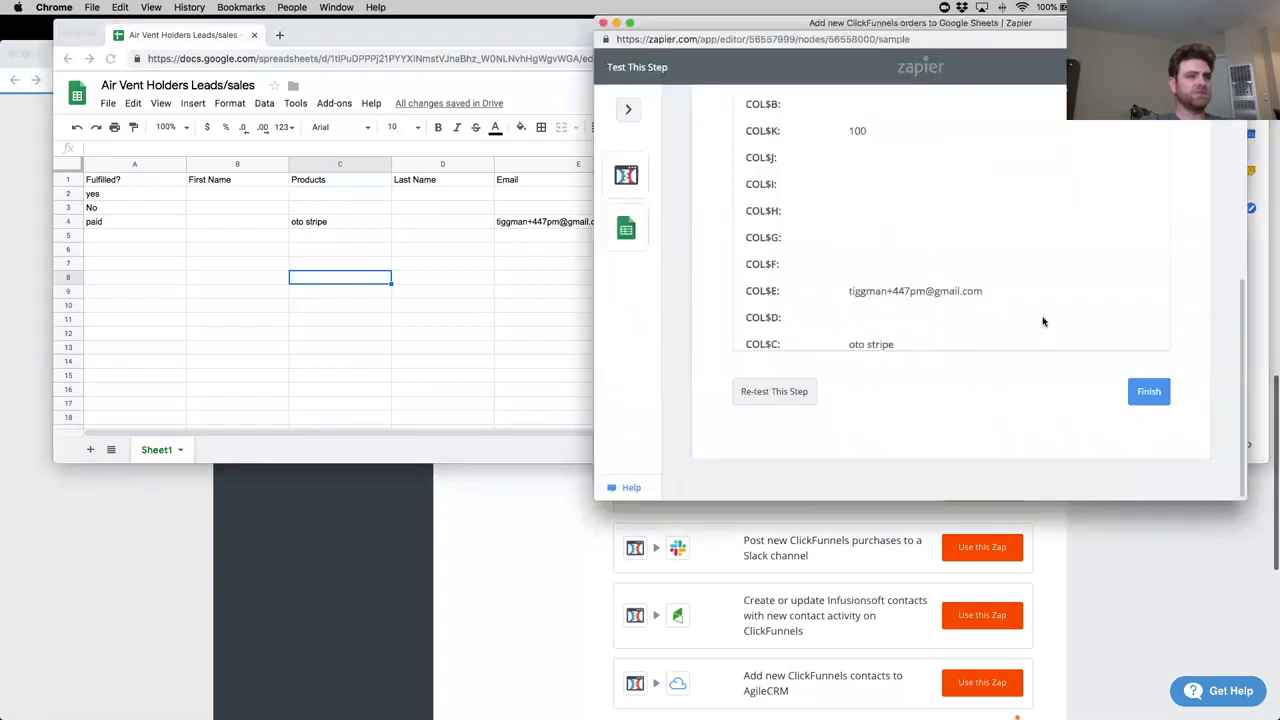
Finish the Zap with it switched on and close its editor window.
{"action": "left_click", "coordinate": [1146, 394]}
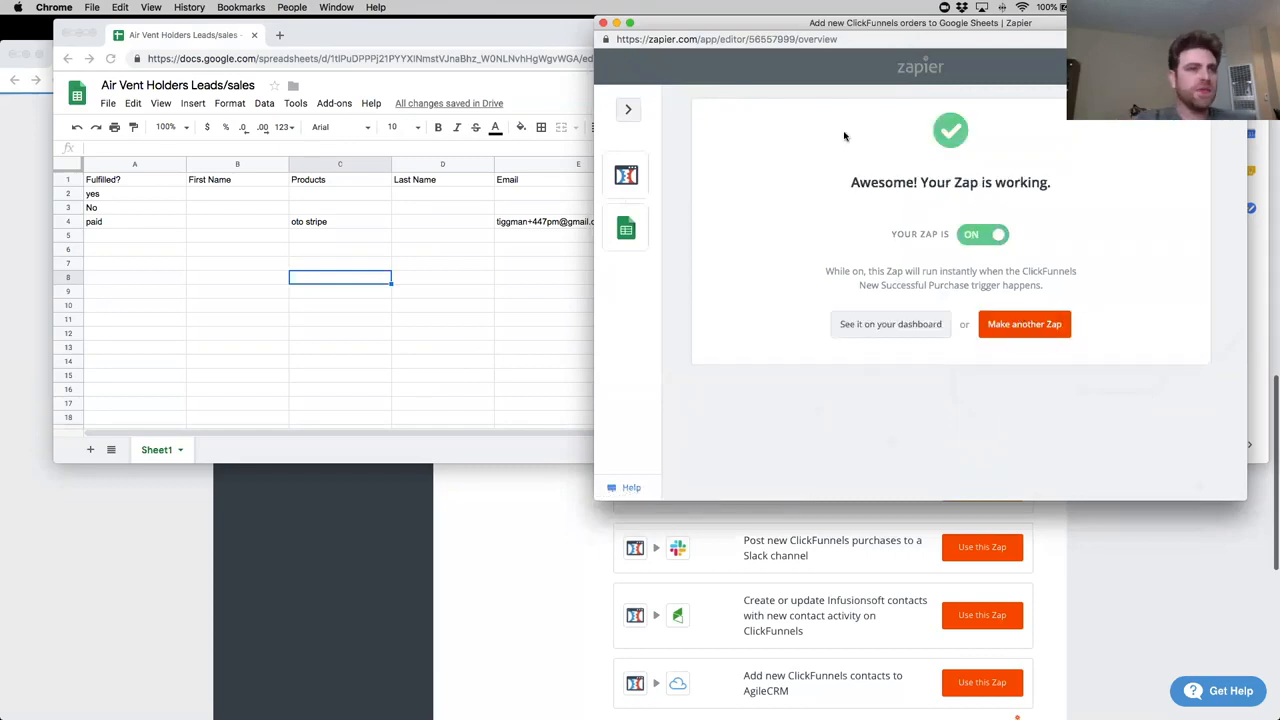
{"action": "left_click", "coordinate": [603, 23]}
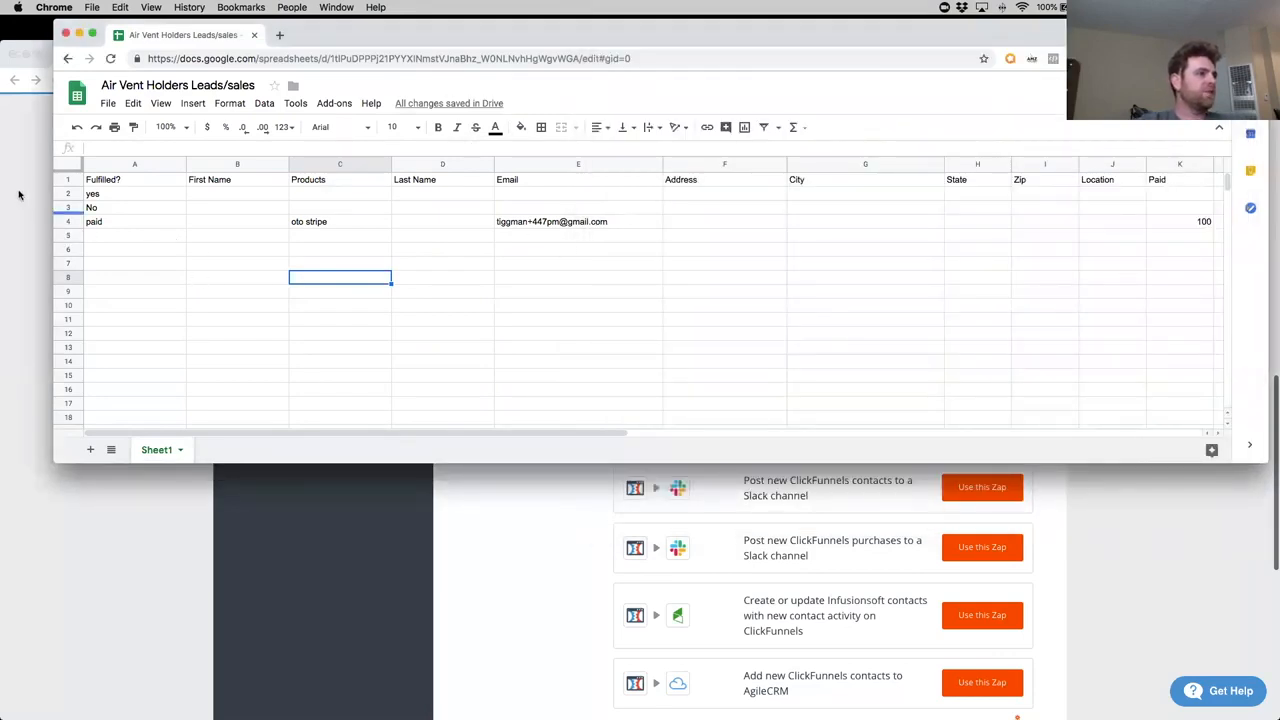
Clear the contents of rows 2 to 4 in the Air Vent Holders Leads/sales sheet, keeping the header row.
{"action": "left_click", "coordinate": [70, 193]}
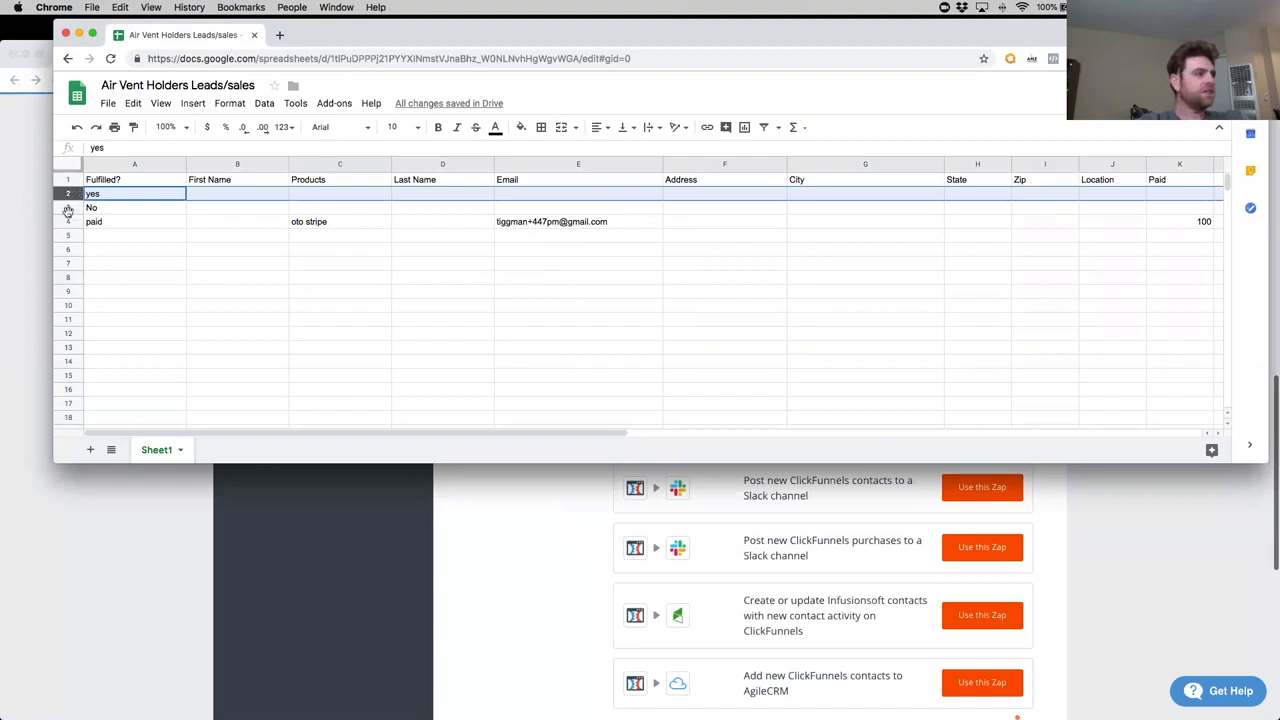
{"action": "left_click", "coordinate": [68, 221], "text": "shift"}
{"action": "key", "text": "Delete"}
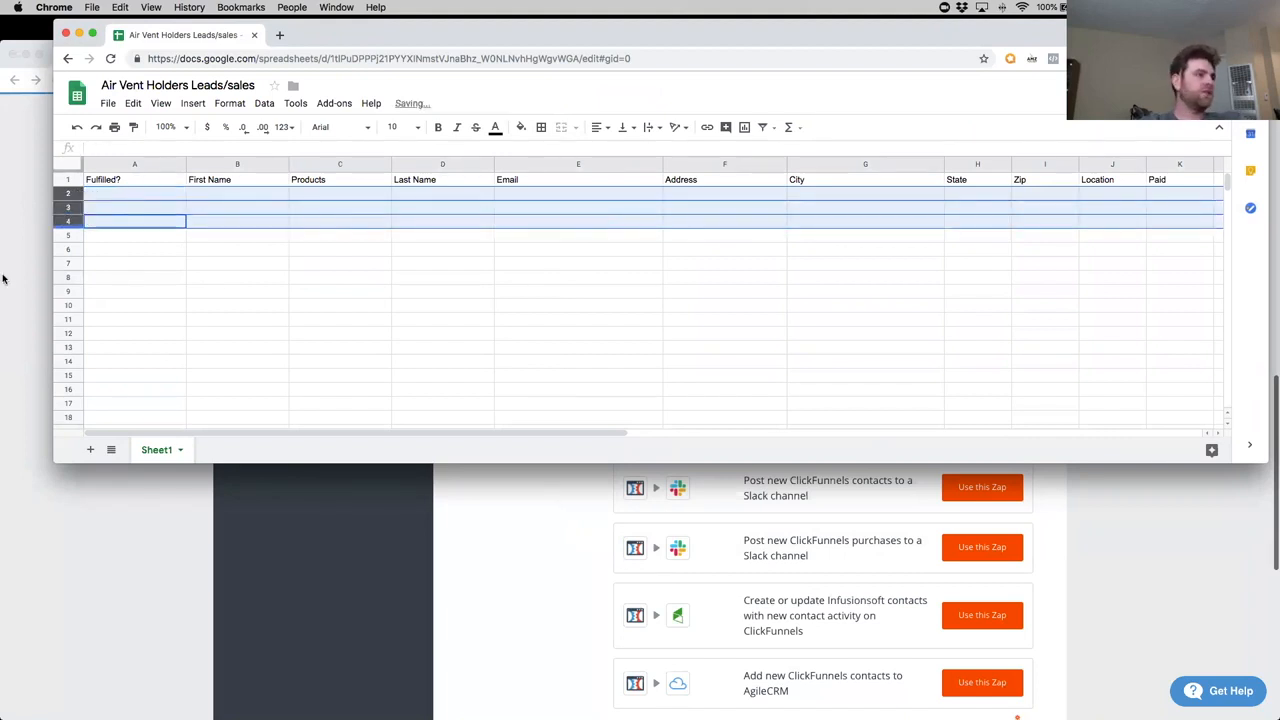
Return to the Round Table funnel in ClickFunnels and save its updated settings.
{"action": "left_click", "coordinate": [33, 280]}
{"action": "scroll", "coordinate": [766, 371], "scroll_direction": "down", "scroll_amount": 5}
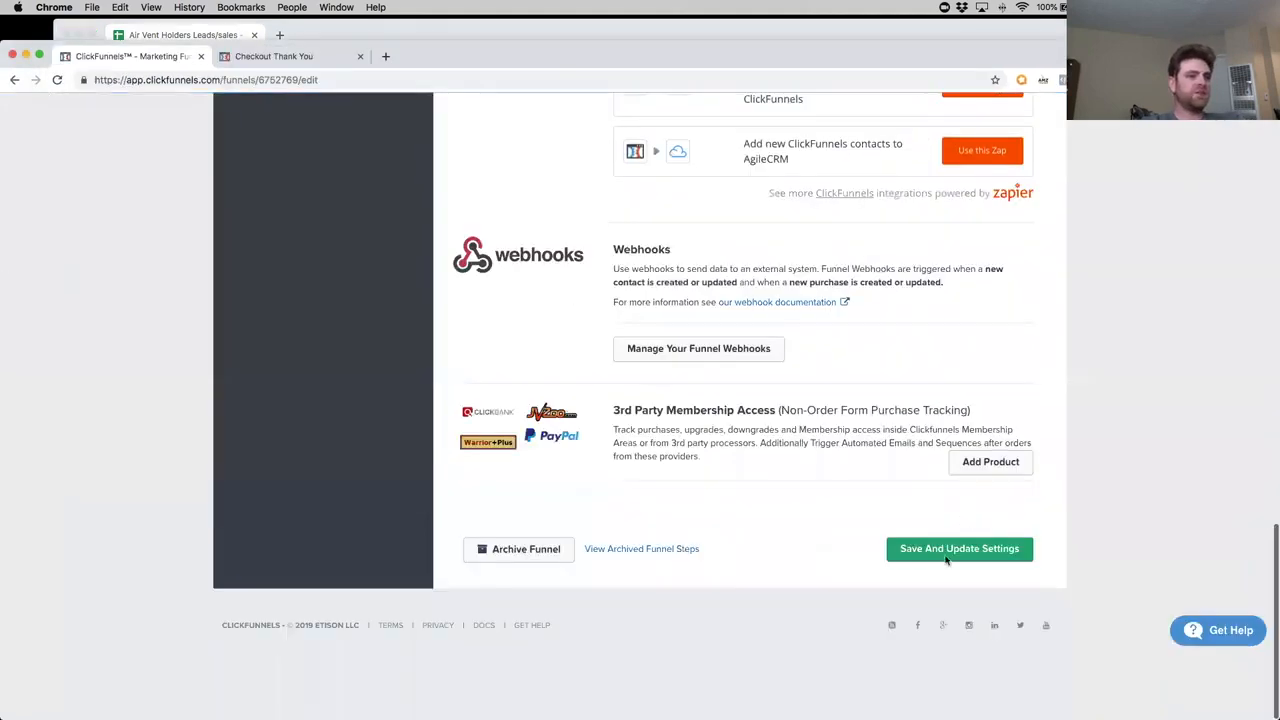
{"action": "left_click", "coordinate": [959, 609]}
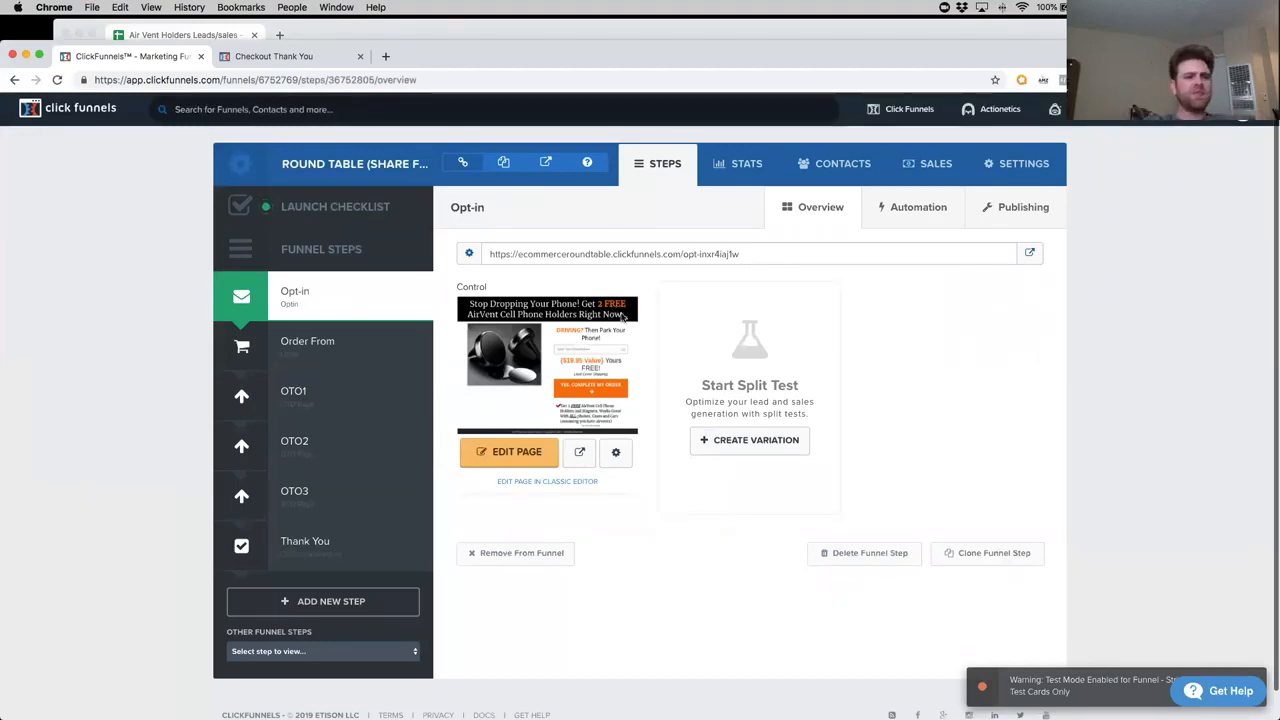
{"action": "left_click", "coordinate": [280, 56]}
{"action": "left_click", "coordinate": [186, 56]}
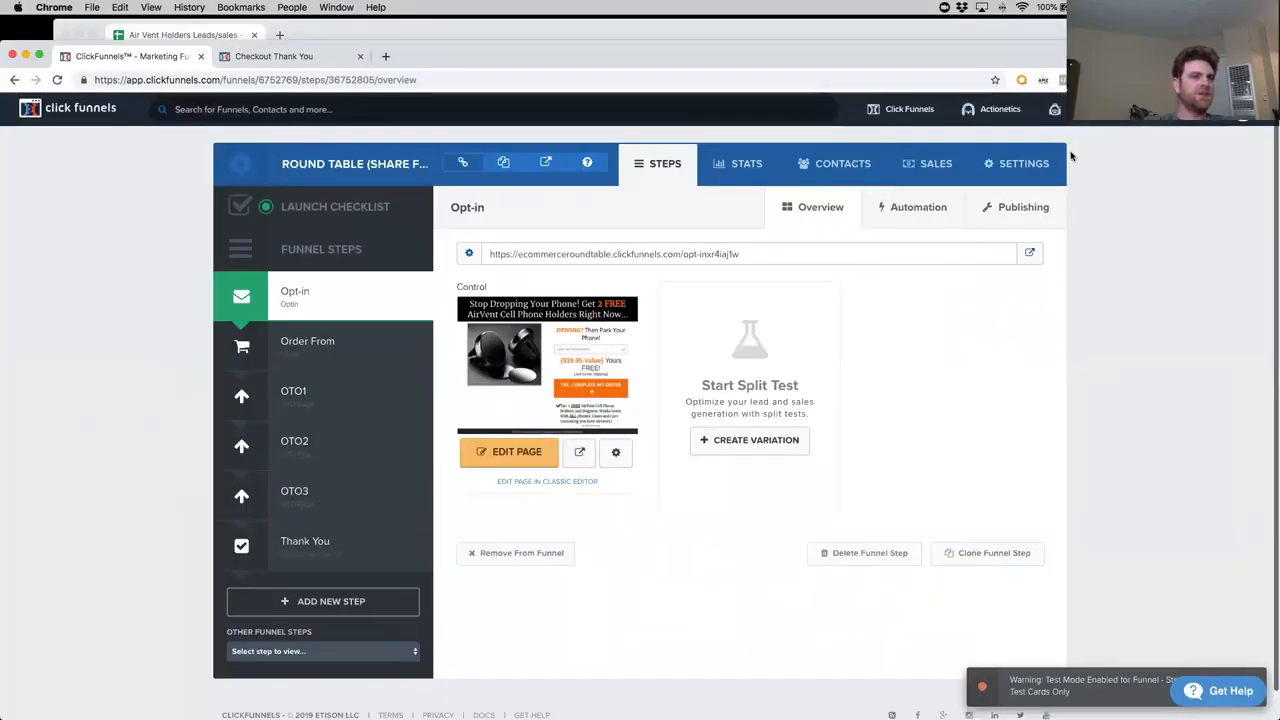
{"action": "mouse_move", "coordinate": [1054, 109]}
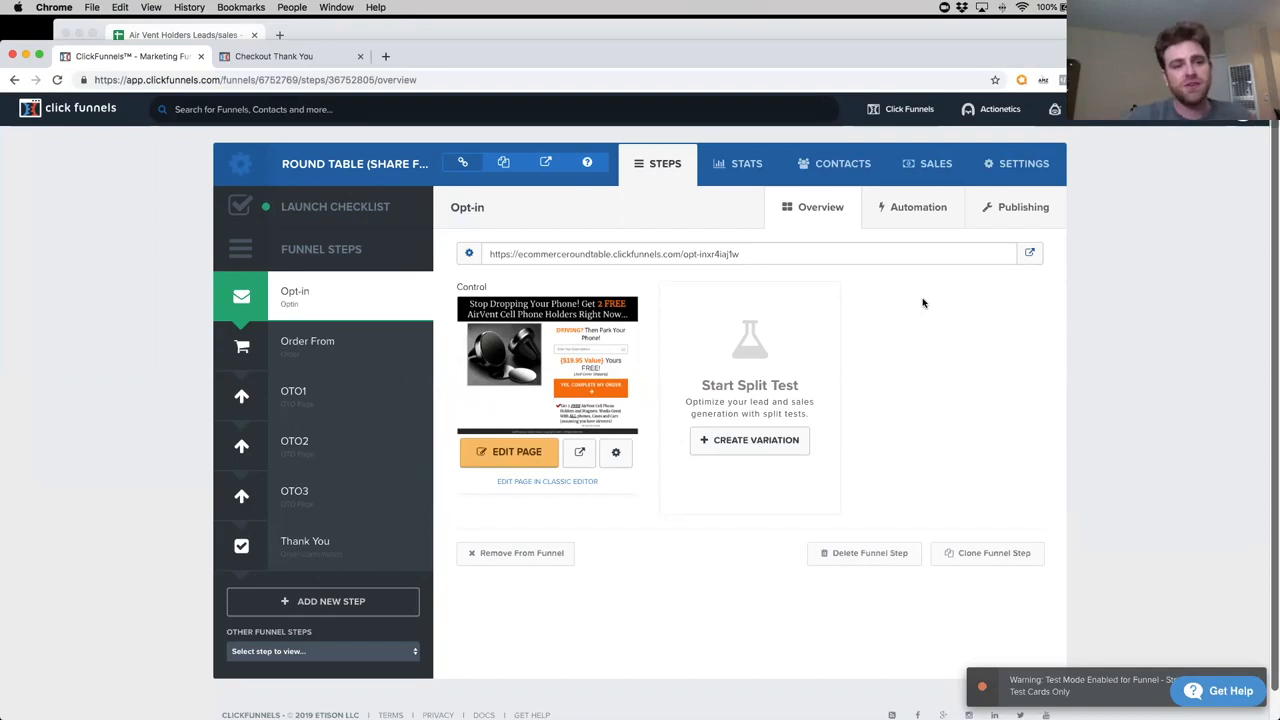
{"action": "mouse_move", "coordinate": [839, 679]}
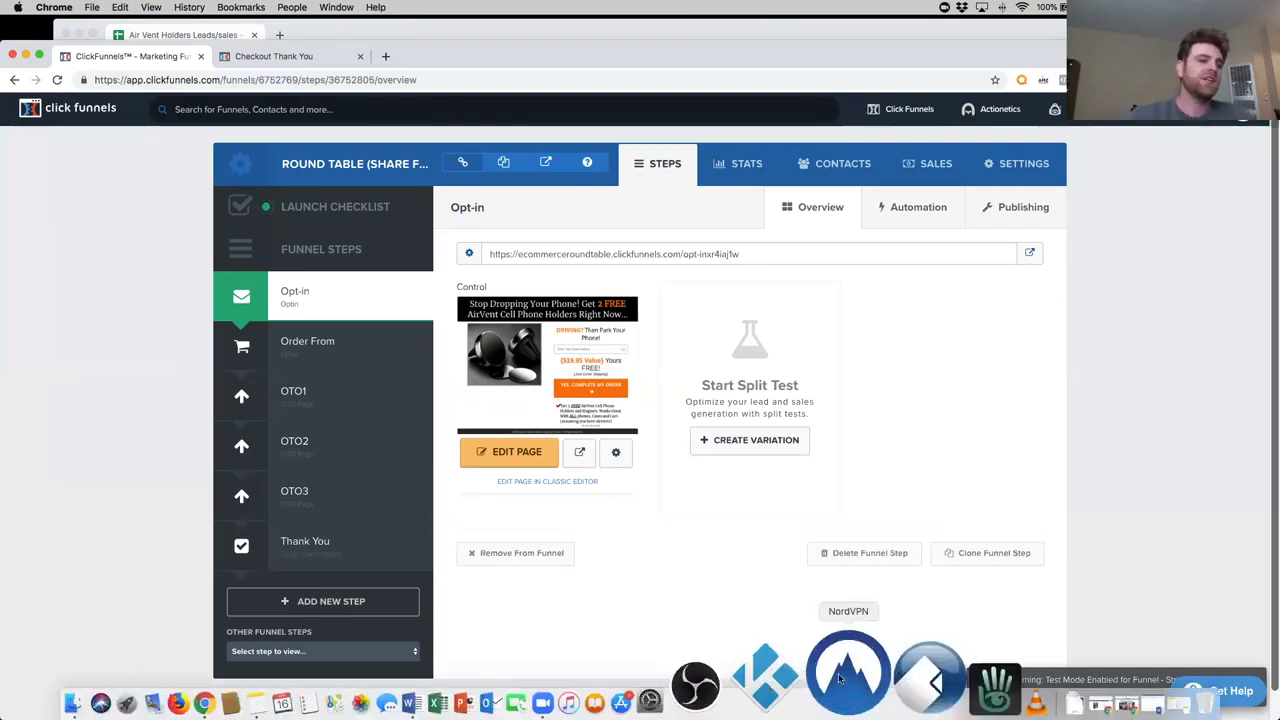